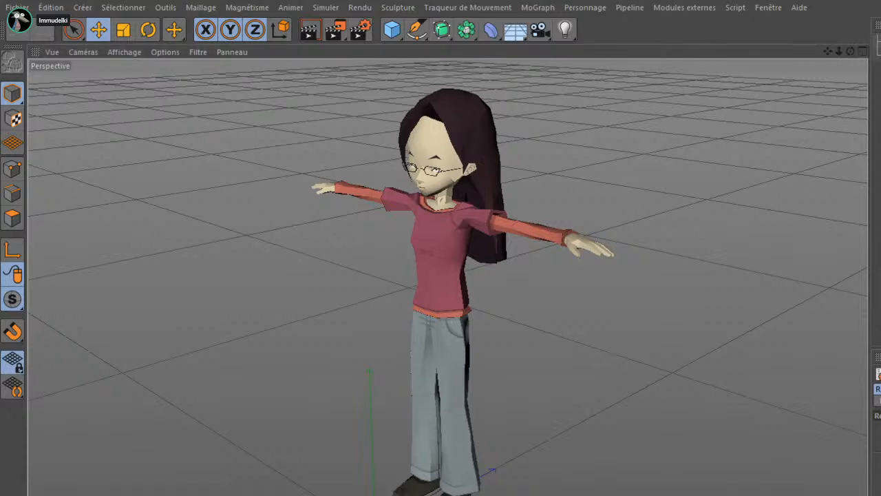
# Examine the long-haired female character model's head, arms and clothing from the front and from three-quarter angles
pyautogui.scroll(4, 439, 154)
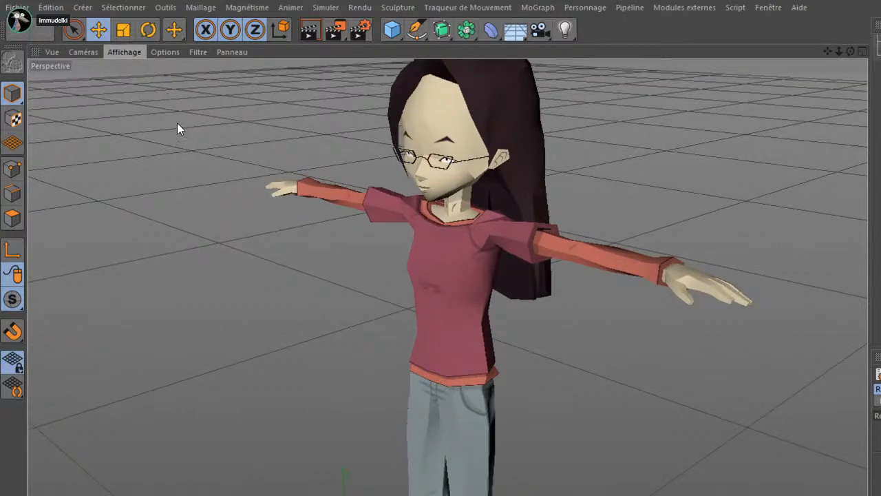
pyautogui.click(181, 131)
pyautogui.moveTo(447, 307)
pyautogui.mouseDown()
pyautogui.moveTo(542, 253)
pyautogui.moveTo(542, 368)
pyautogui.mouseUp()
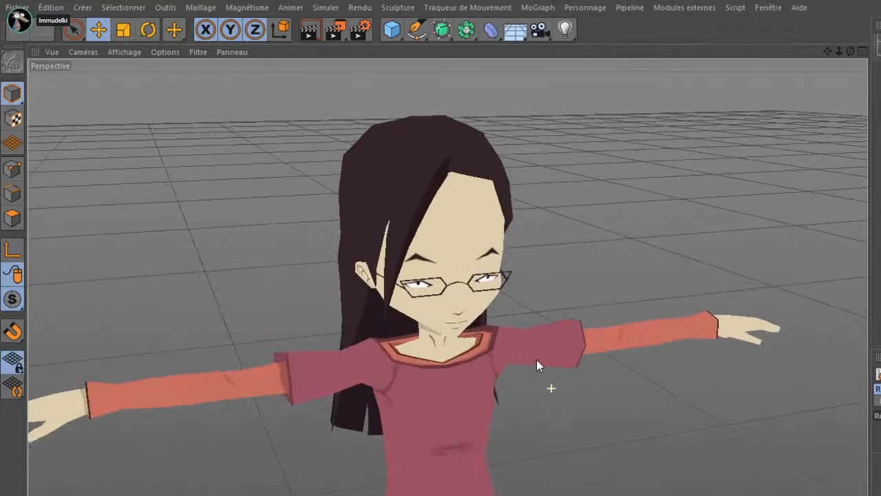
pyautogui.scroll(5, 542, 367)
pyautogui.moveTo(431, 348); pyautogui.dragTo(496, 383)
pyautogui.scroll(-5, 512, 359)
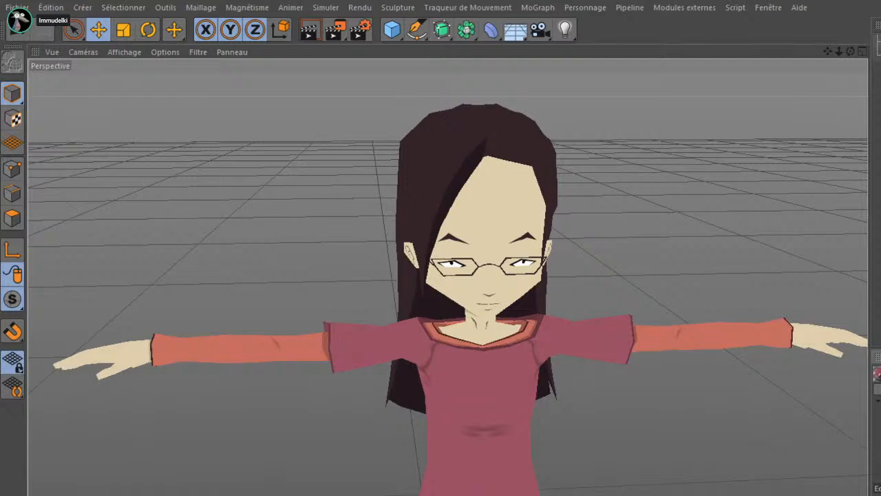
pyautogui.moveTo(620, 466); pyautogui.dragTo(488, 271)
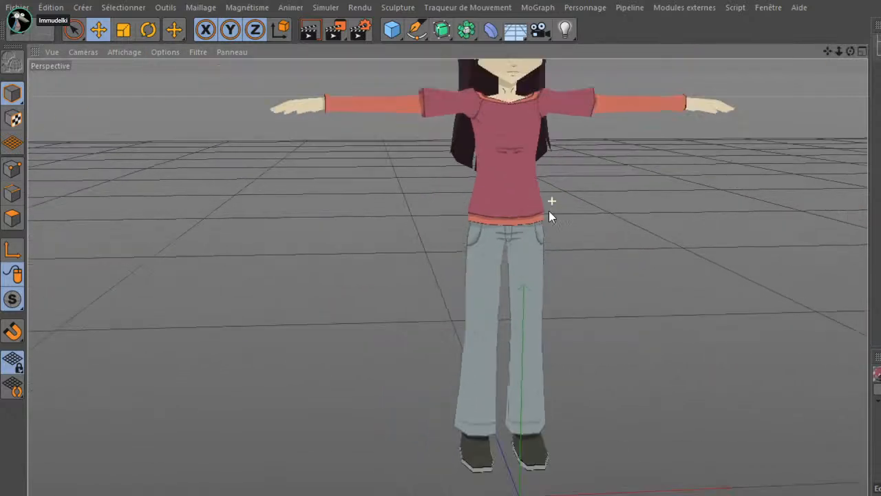
pyautogui.scroll(-3, 509, 323)
pyautogui.moveTo(397, 287); pyautogui.dragTo(401, 350)
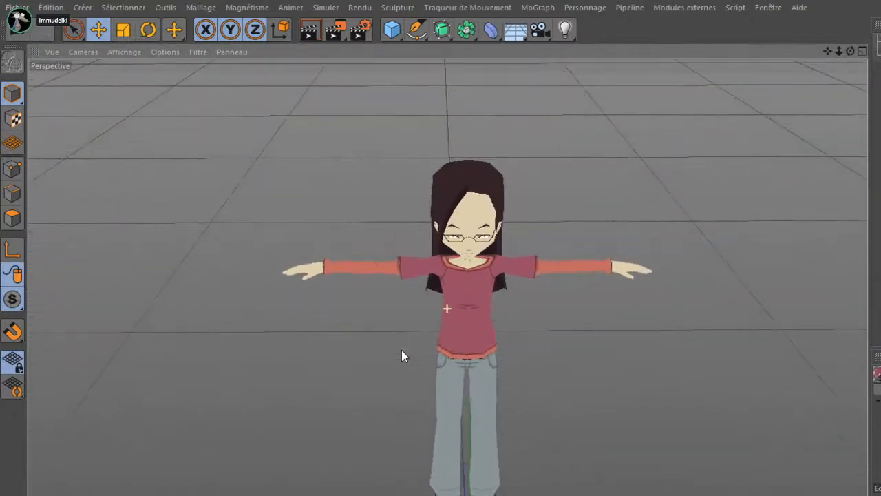
pyautogui.scroll(3, 472, 265)
pyautogui.moveTo(370, 252); pyautogui.dragTo(531, 378)
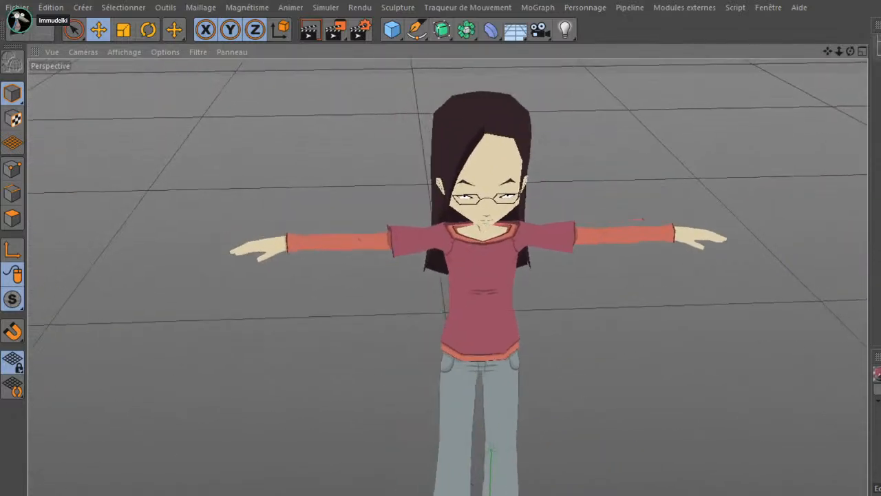
pyautogui.moveTo(571, 415); pyautogui.dragTo(539, 306)
pyautogui.scroll(5, 537, 406)
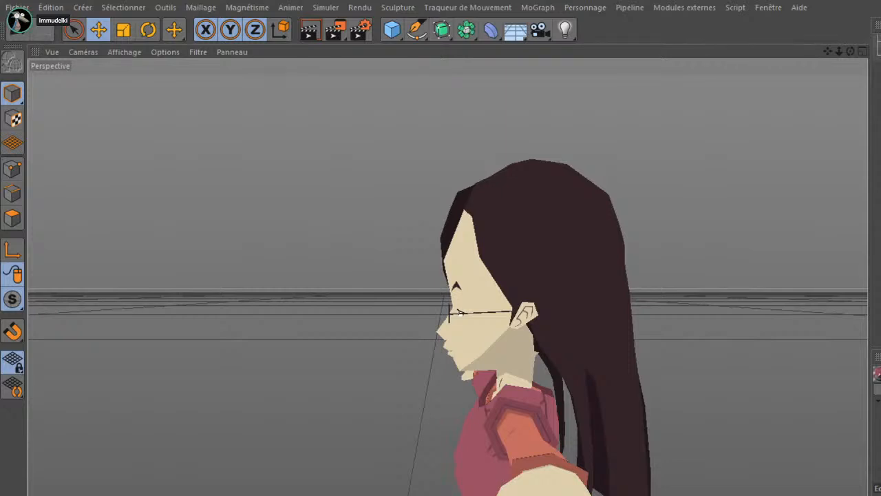
# Examine the female character's glasses, eyes and ear up close
pyautogui.moveTo(544, 290); pyautogui.dragTo(462, 328)
pyautogui.scroll(5, 415, 326)
pyautogui.scroll(6, 414, 327)
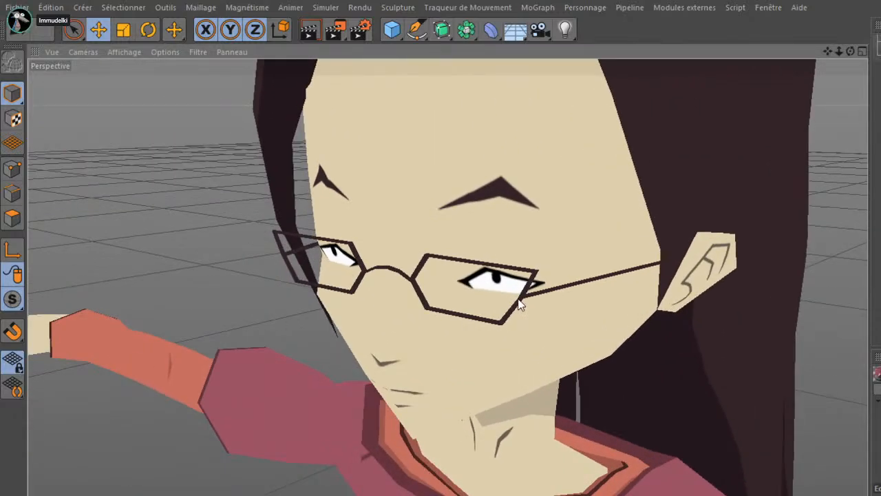
pyautogui.moveTo(527, 295); pyautogui.dragTo(479, 334)
pyautogui.moveTo(212, 419); pyautogui.dragTo(253, 358)
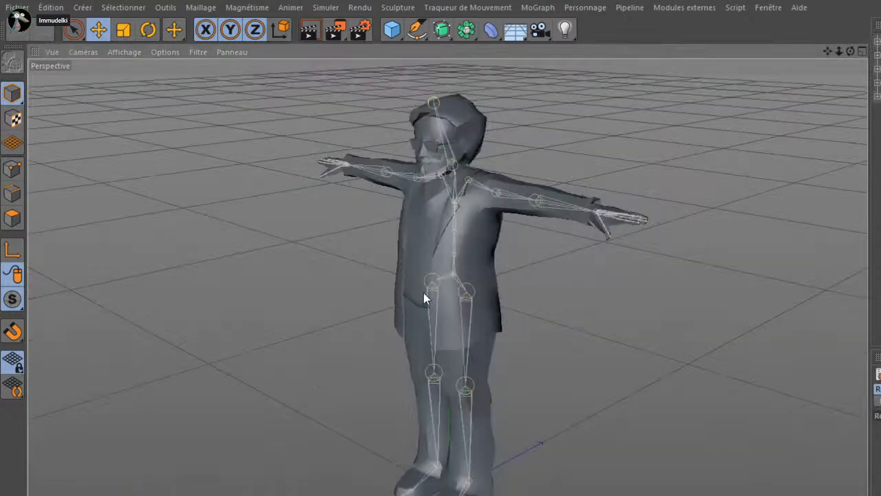
pyautogui.scroll(5, 358, 93)
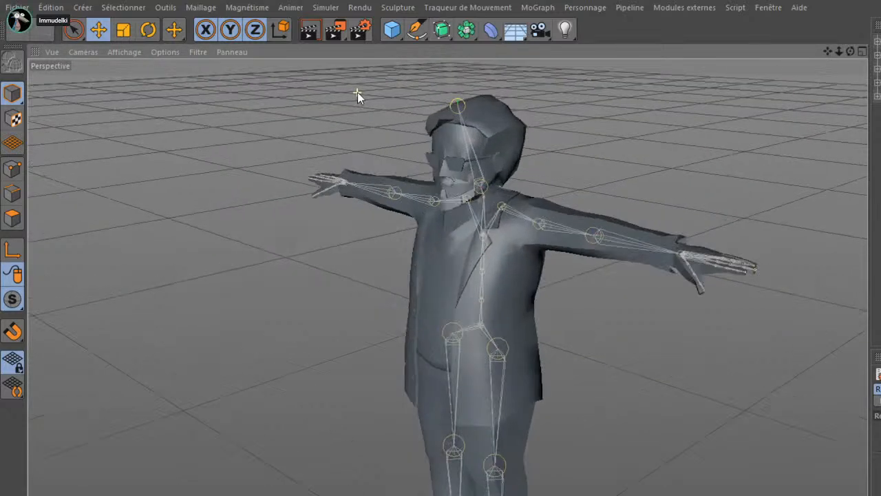
# Examine the rigged bearded male character's upper body and face
pyautogui.scroll(2, 466, 163)
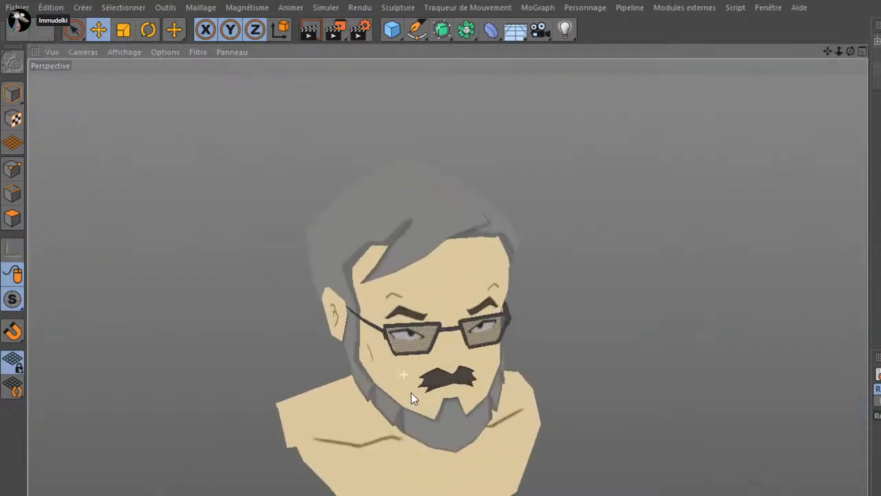
pyautogui.moveTo(411, 393); pyautogui.dragTo(425, 393)
pyautogui.moveTo(547, 340); pyautogui.dragTo(429, 365)
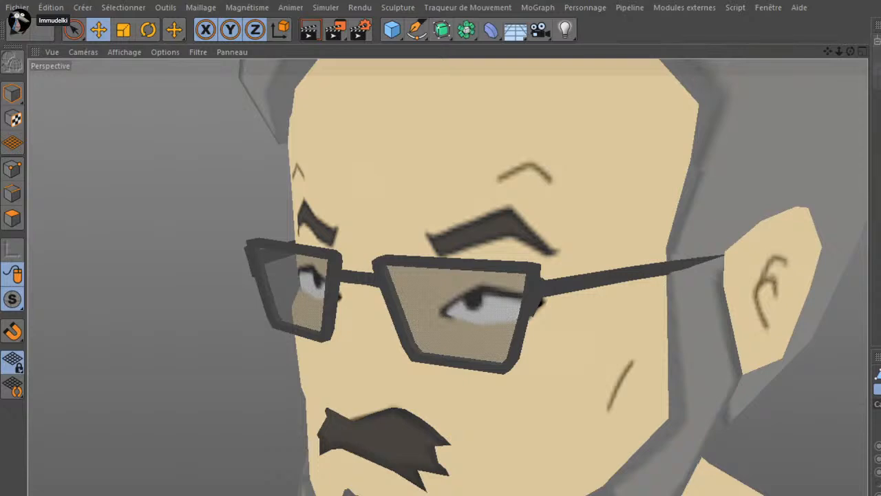
# In Model mode, move the lens mesh forward, away from the bearded man's glasses frame
pyautogui.click(12, 93)
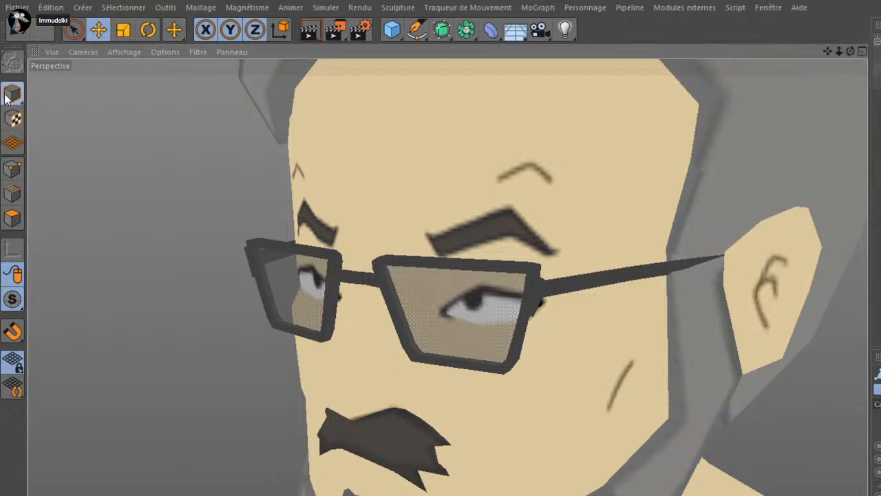
pyautogui.moveTo(422, 357); pyautogui.dragTo(422, 310)
pyautogui.scroll(-6, 396, 366)
pyautogui.scroll(-6, 276, 402)
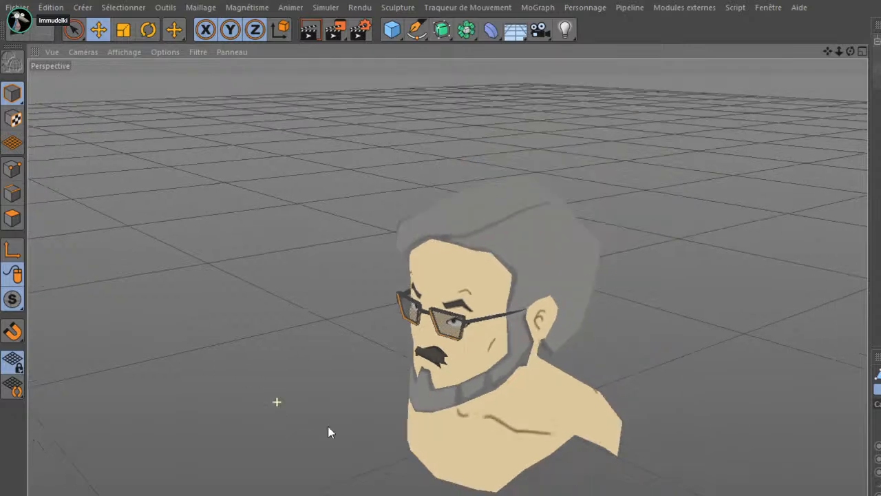
pyautogui.moveTo(452, 407); pyautogui.dragTo(516, 281)
pyautogui.scroll(-6, 457, 411)
pyautogui.moveTo(456, 411); pyautogui.dragTo(490, 318)
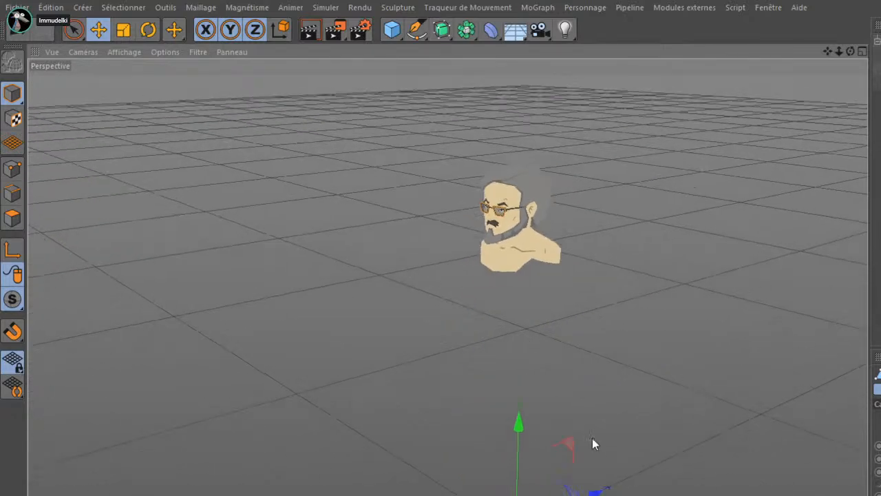
pyautogui.moveTo(592, 491); pyautogui.dragTo(569, 495)
pyautogui.moveTo(588, 133); pyautogui.dragTo(559, 267)
pyautogui.click(511, 444)
pyautogui.scroll(-6, 571, 364)
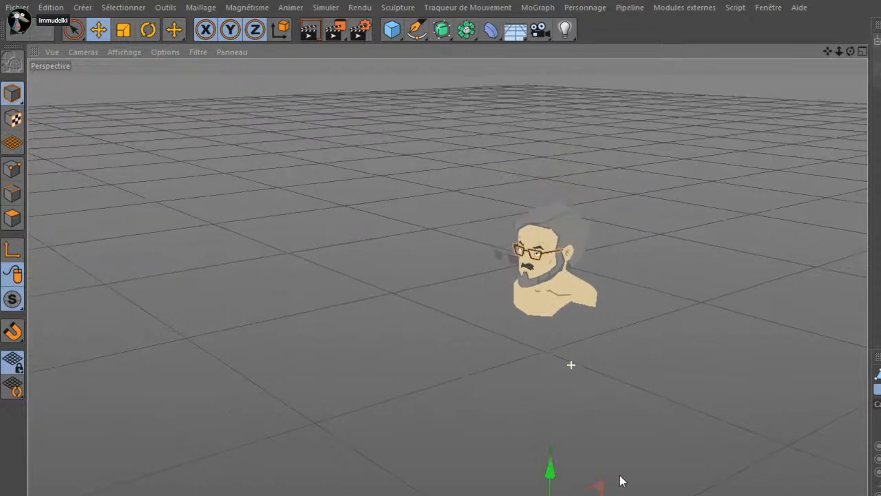
# Move the glasses frame forward off the bearded man's face so it stands apart from the head mesh
pyautogui.moveTo(611, 493); pyautogui.dragTo(598, 495)
pyautogui.scroll(10, 524, 238)
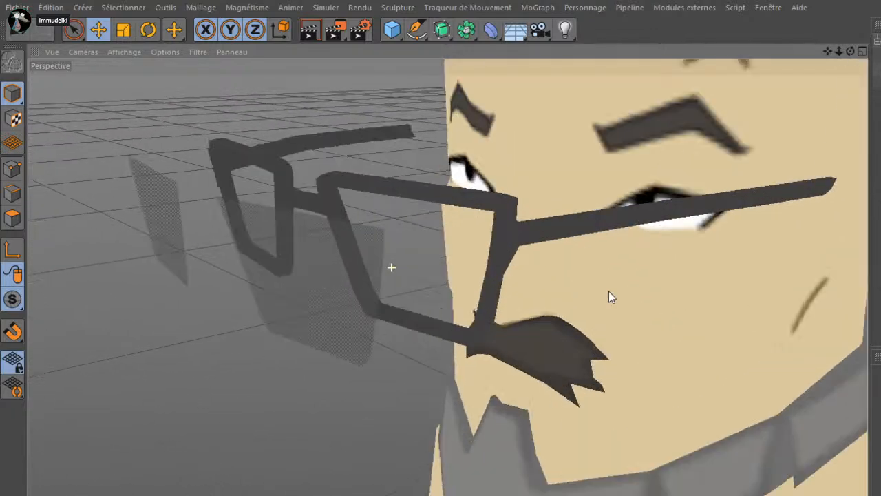
pyautogui.scroll(-2, 508, 261)
pyautogui.moveTo(517, 260); pyautogui.dragTo(509, 239)
pyautogui.click(368, 241)
pyautogui.moveTo(454, 240); pyautogui.dragTo(467, 320)
pyautogui.click(124, 82)
pyautogui.click(312, 124)
pyautogui.moveTo(281, 138)
pyautogui.mouseDown()
pyautogui.moveTo(273, 157)
pyautogui.moveTo(376, 250)
pyautogui.moveTo(363, 179)
pyautogui.moveTo(351, 191)
pyautogui.moveTo(365, 170)
pyautogui.mouseUp()
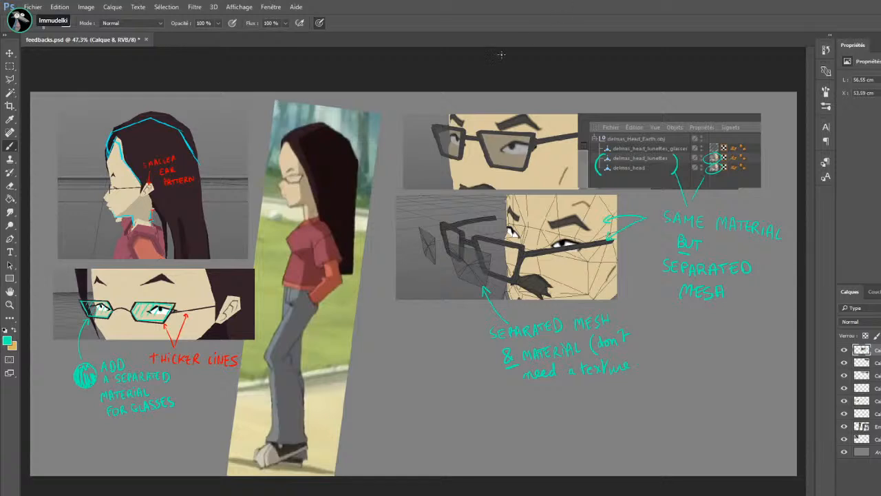
# Switch to Photoshop and examine the annotated feedback sheet, from the ear and glasses notes to the separated mesh notes
pyautogui.press('m')
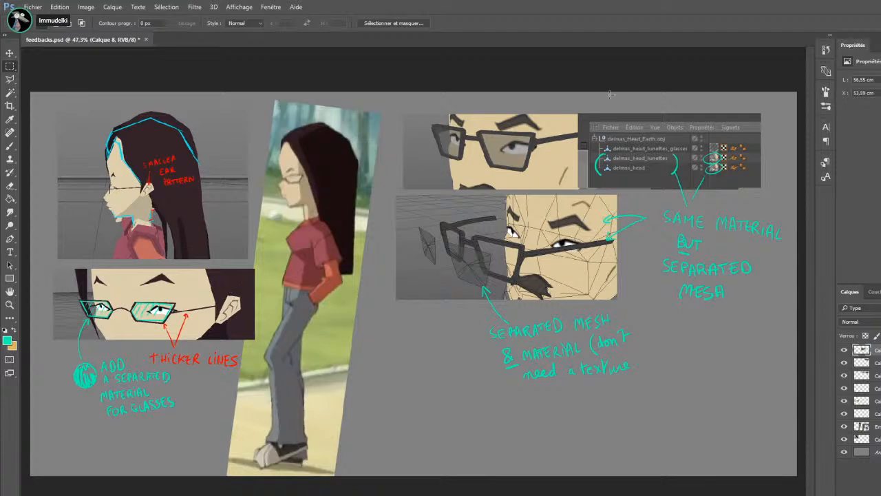
pyautogui.scroll(3, 155, 194)
pyautogui.scroll(5, 142, 173)
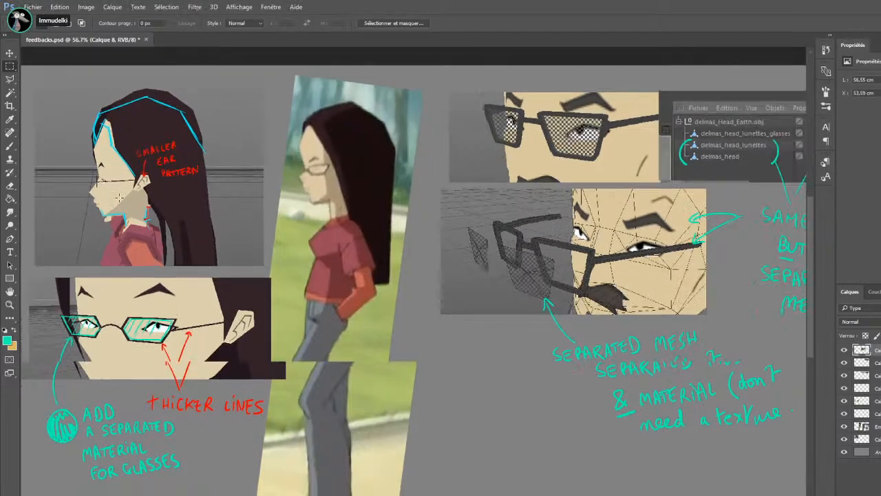
pyautogui.hotkey('ctrl', '0')
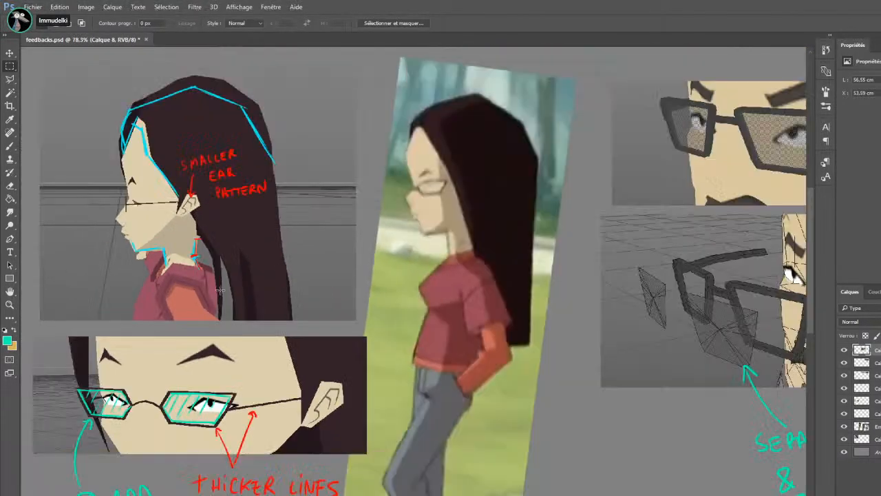
pyautogui.scroll(3, 660, 202)
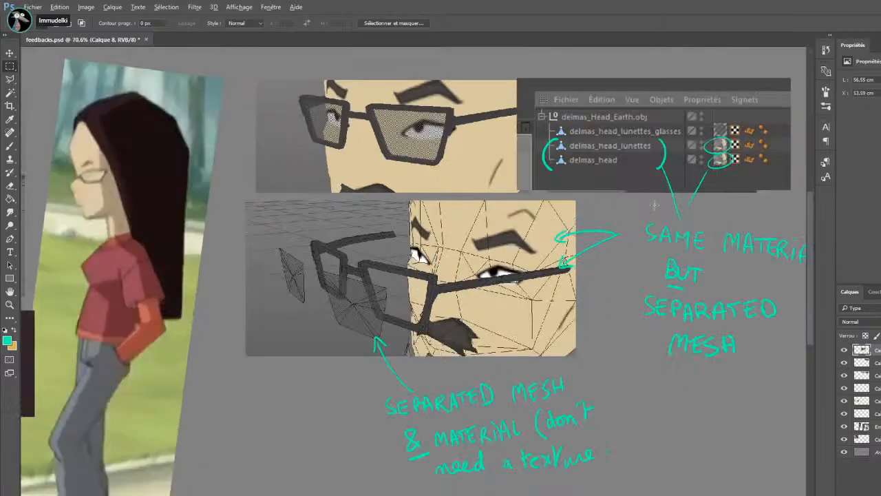
pyautogui.scroll(-2, 529, 234)
pyautogui.scroll(2, 619, 239)
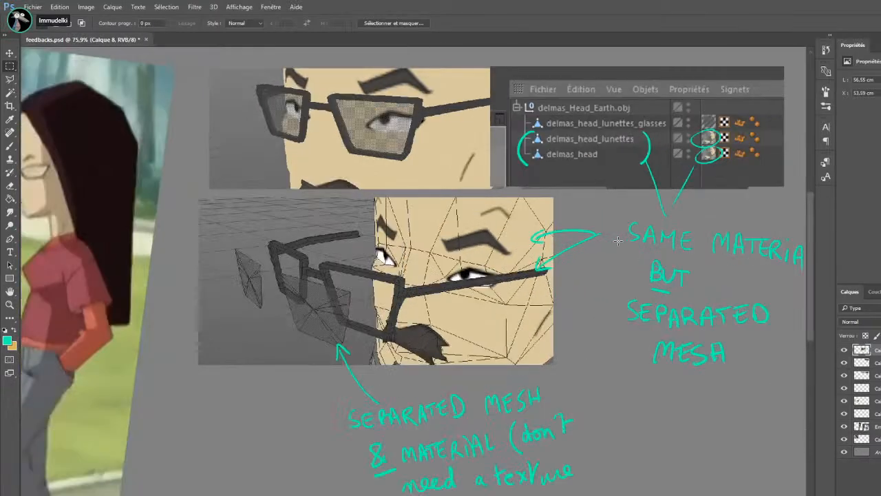
pyautogui.scroll(2, 314, 235)
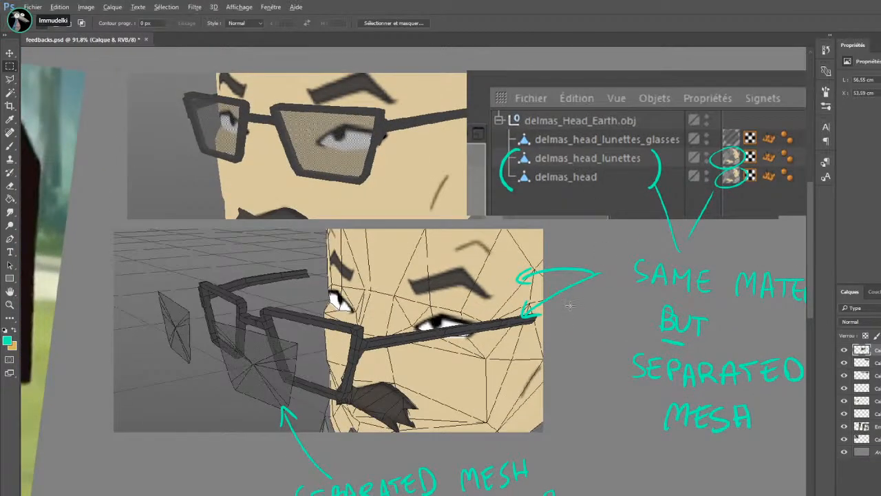
# Brush a closing parenthesis after the handwritten note "don't need a texture"
pyautogui.scroll(-2, 575, 300)
pyautogui.scroll(-1, 577, 295)
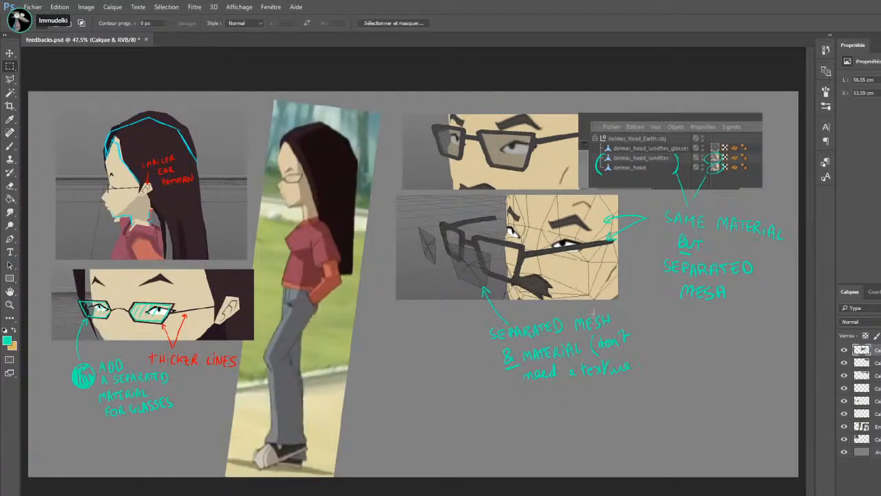
pyautogui.press('b')
pyautogui.moveTo(629, 349)
pyautogui.mouseDown()
pyautogui.moveTo(640, 363)
pyautogui.moveTo(635, 373)
pyautogui.mouseUp()
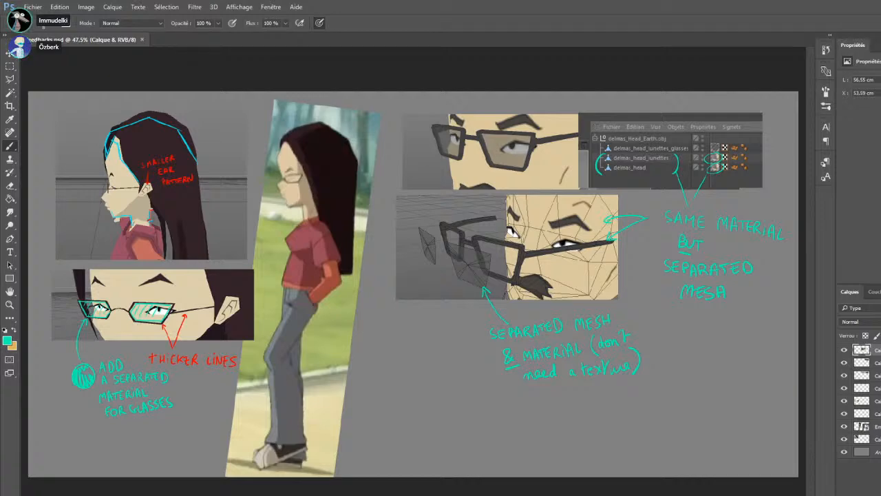
# Examine the separated mesh and material notes and the head profile, ear and glasses corrections on the feedback sheet
pyautogui.scroll(1, 633, 284)
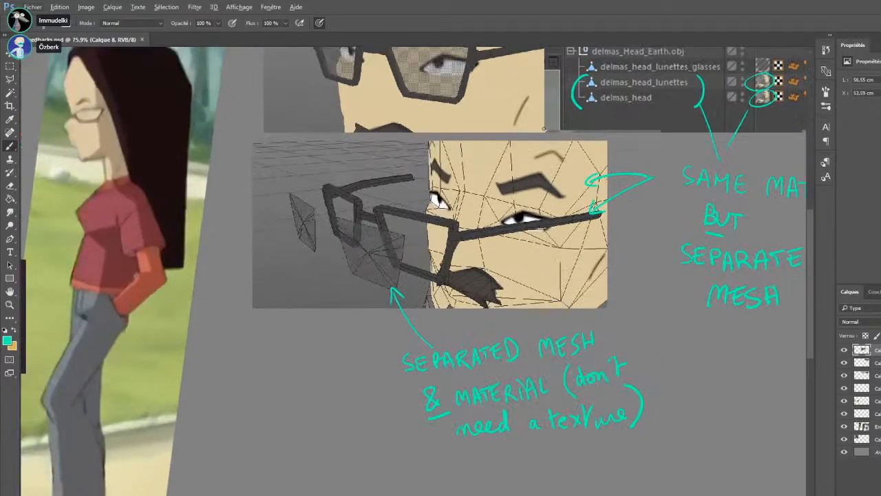
pyautogui.scroll(-4, 515, 217)
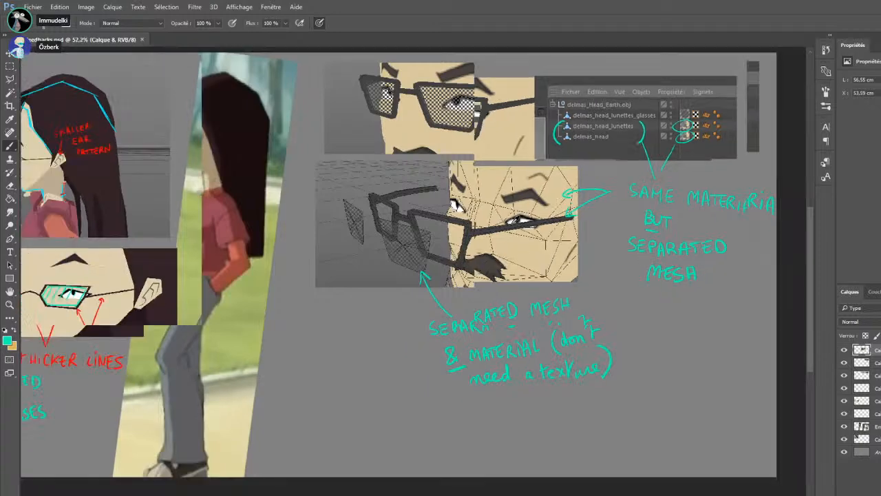
pyautogui.scroll(2, 152, 204)
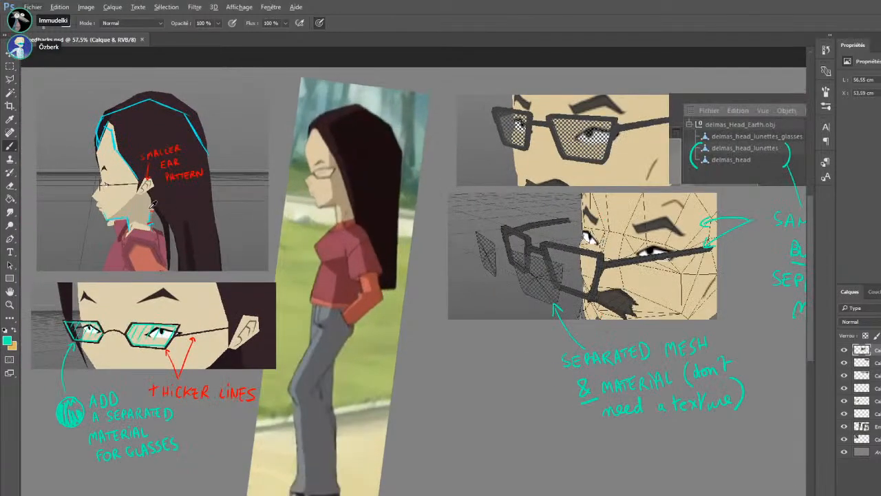
pyautogui.scroll(2, 153, 204)
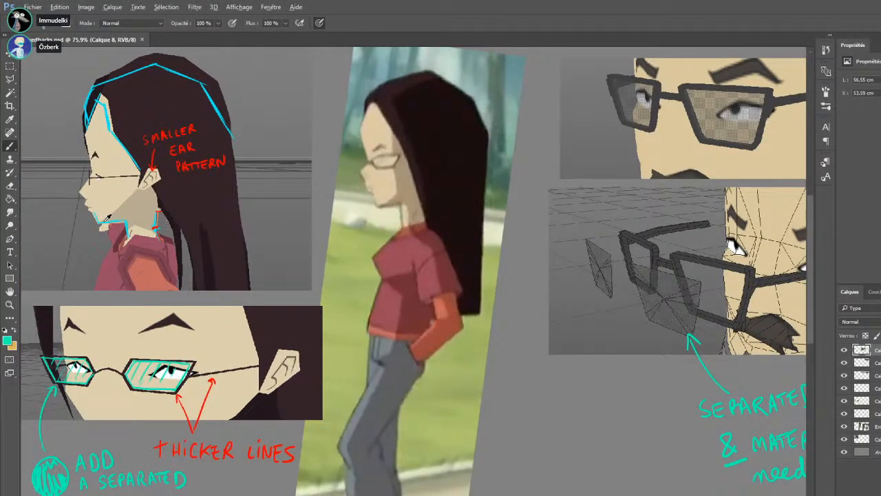
pyautogui.scroll(-3, 108, 218)
pyautogui.scroll(1, 112, 227)
pyautogui.scroll(-1, 217, 221)
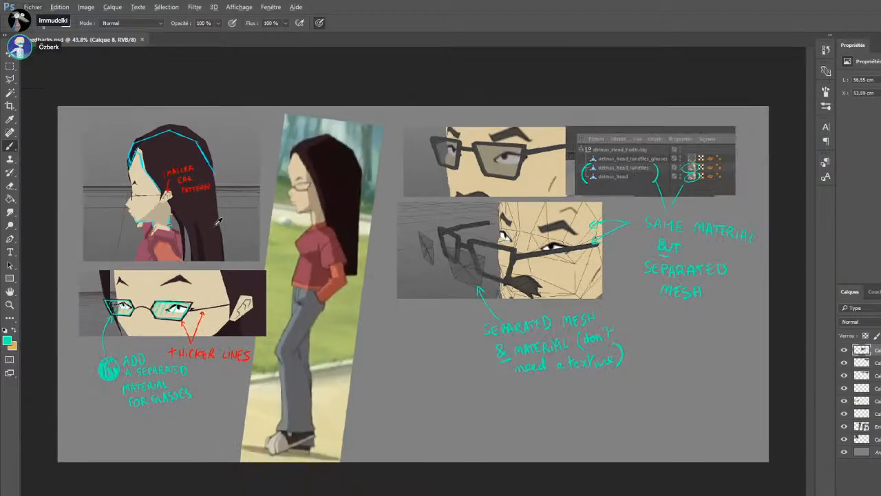
# Copy a marquee-selected area of layer Calque 5 onto a new layer
pyautogui.click(11, 67)
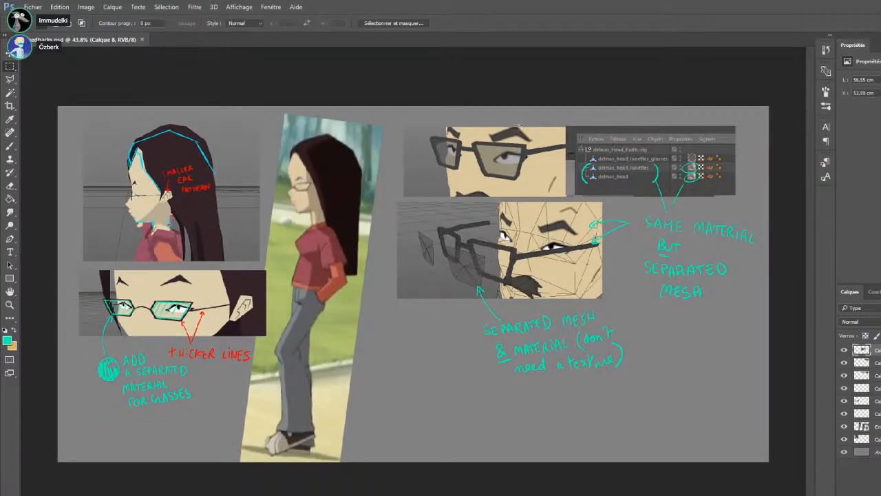
pyautogui.moveTo(464, 166)
pyautogui.mouseDown()
pyautogui.moveTo(484, 169)
pyautogui.moveTo(459, 162)
pyautogui.mouseUp()
pyautogui.hotkey('ctrl', 'z')
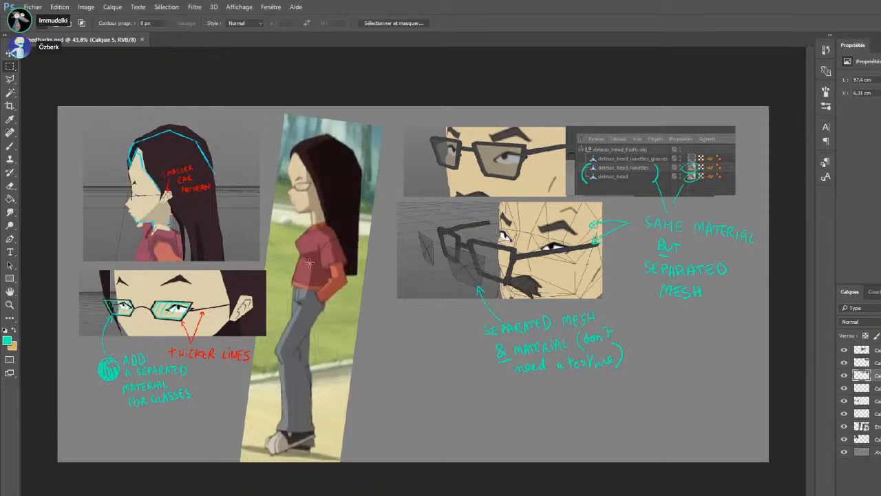
pyautogui.hotkey('ctrl', 'j')
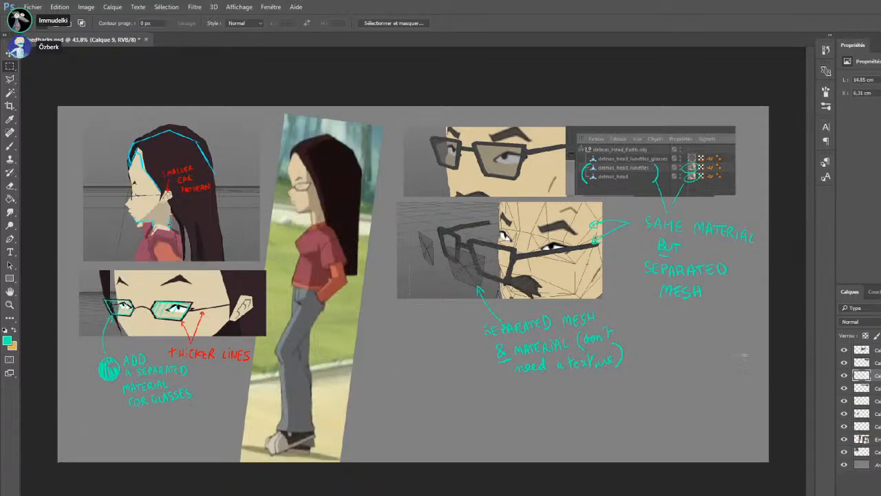
pyautogui.scroll(3, 640, 276)
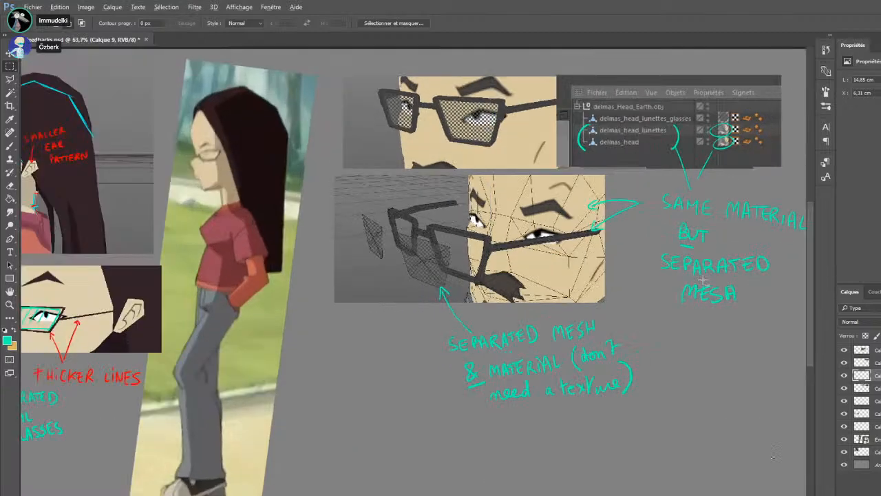
pyautogui.scroll(1, 631, 124)
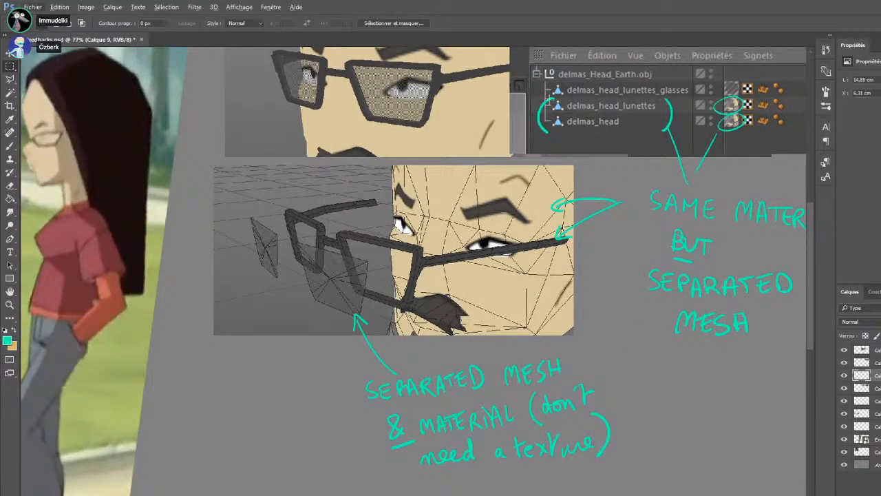
# Examine the glasses entries in the object list and the matching mesh and material notes around the wireframe picture
pyautogui.moveTo(651, 113); pyautogui.dragTo(660, 114)
pyautogui.moveTo(596, 106); pyautogui.dragTo(628, 92)
pyautogui.scroll(-5, 429, 304)
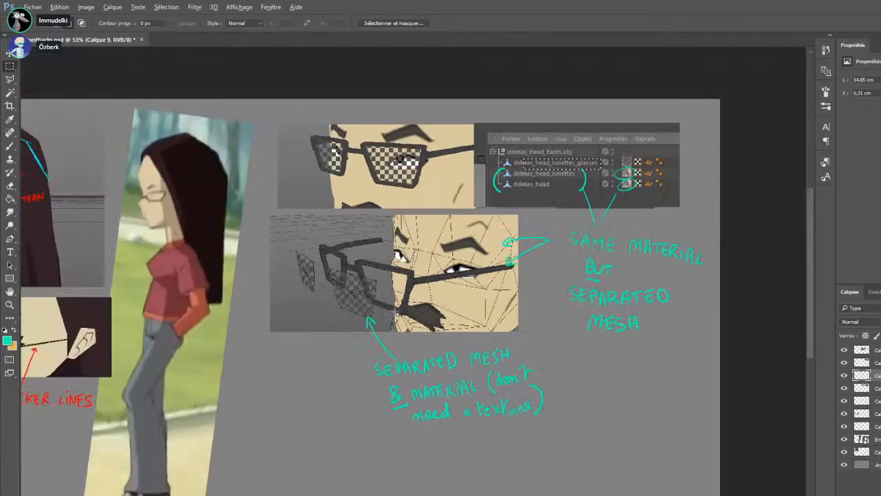
pyautogui.hotkey('ctrl', 'd')
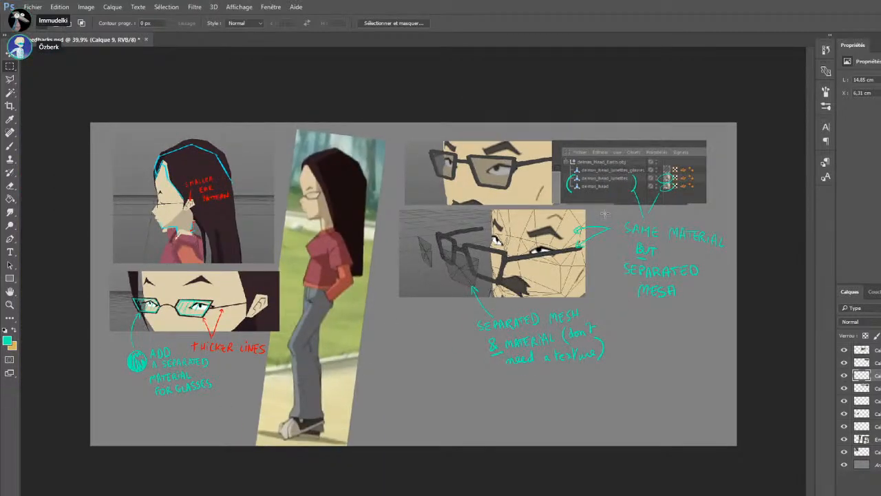
pyautogui.scroll(3, 575, 296)
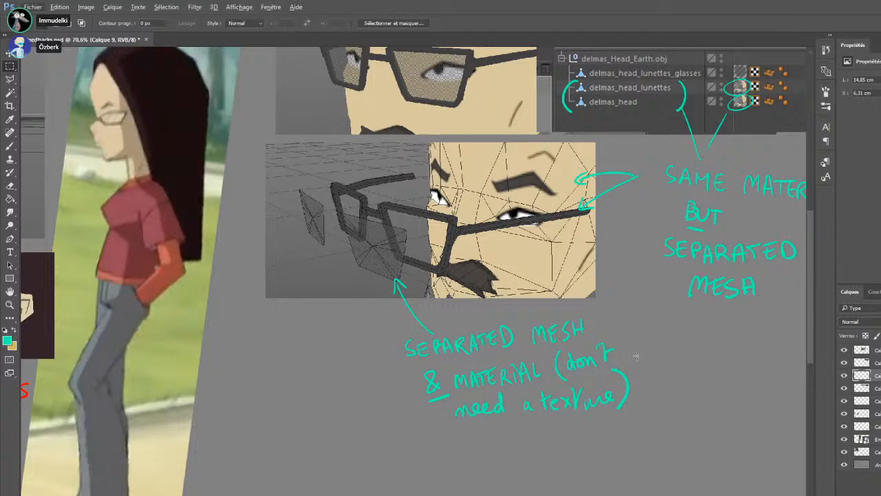
pyautogui.scroll(1, 611, 366)
pyautogui.hscroll(2, 413, 272)
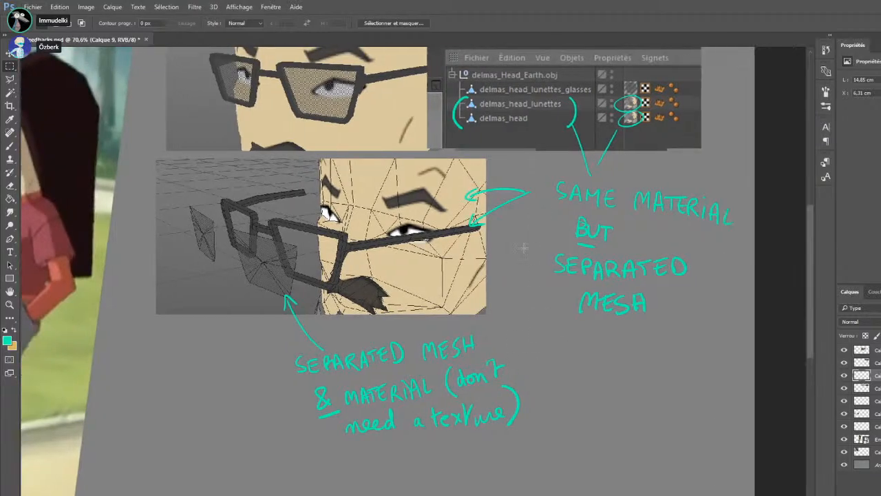
pyautogui.scroll(1, 413, 271)
pyautogui.moveTo(352, 254)
pyautogui.mouseDown()
pyautogui.moveTo(292, 307)
pyautogui.moveTo(277, 307)
pyautogui.mouseUp()
pyautogui.moveTo(395, 254)
pyautogui.mouseDown()
pyautogui.moveTo(344, 274)
pyautogui.moveTo(486, 256)
pyautogui.moveTo(324, 254)
pyautogui.moveTo(292, 319)
pyautogui.moveTo(269, 233)
pyautogui.moveTo(296, 236)
pyautogui.moveTo(328, 221)
pyautogui.moveTo(365, 251)
pyautogui.moveTo(334, 280)
pyautogui.moveTo(542, 249)
pyautogui.moveTo(544, 180)
pyautogui.moveTo(588, 139)
pyautogui.moveTo(403, 232)
pyautogui.moveTo(518, 246)
pyautogui.moveTo(561, 168)
pyautogui.moveTo(554, 131)
pyautogui.moveTo(564, 114)
pyautogui.moveTo(401, 344)
pyautogui.moveTo(264, 317)
pyautogui.moveTo(311, 374)
pyautogui.moveTo(330, 239)
pyautogui.moveTo(274, 320)
pyautogui.moveTo(281, 322)
pyautogui.mouseUp()
pyautogui.click(281, 322)
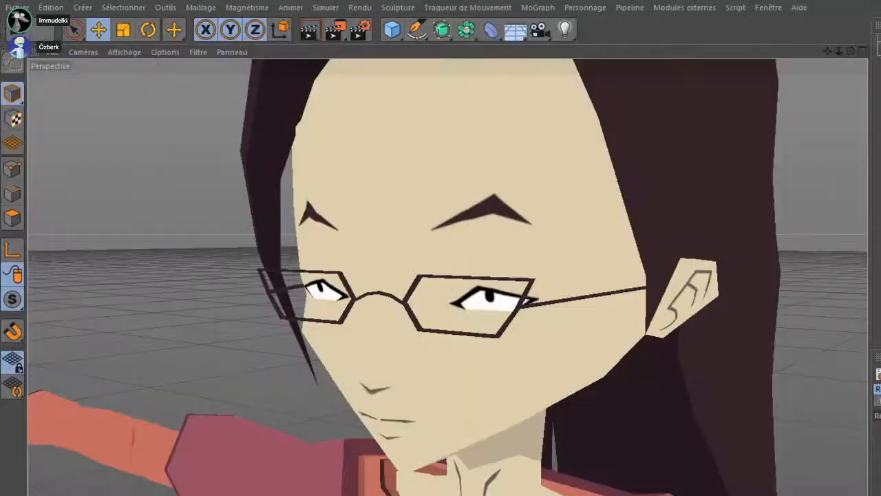
# Switch to Cinema 4D and examine the long-haired character's head, sleeves, hands and sweater from several angles
pyautogui.moveTo(490, 427); pyautogui.dragTo(498, 296)
pyautogui.scroll(-3, 496, 297)
pyautogui.scroll(-2, 495, 298)
pyautogui.moveTo(594, 270); pyautogui.dragTo(382, 226)
pyautogui.moveTo(449, 264); pyautogui.dragTo(561, 297)
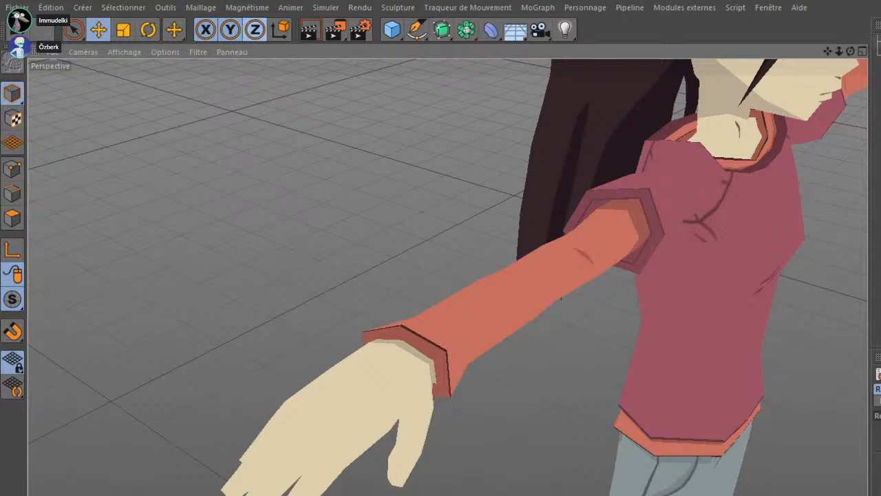
pyautogui.moveTo(671, 384); pyautogui.dragTo(472, 417)
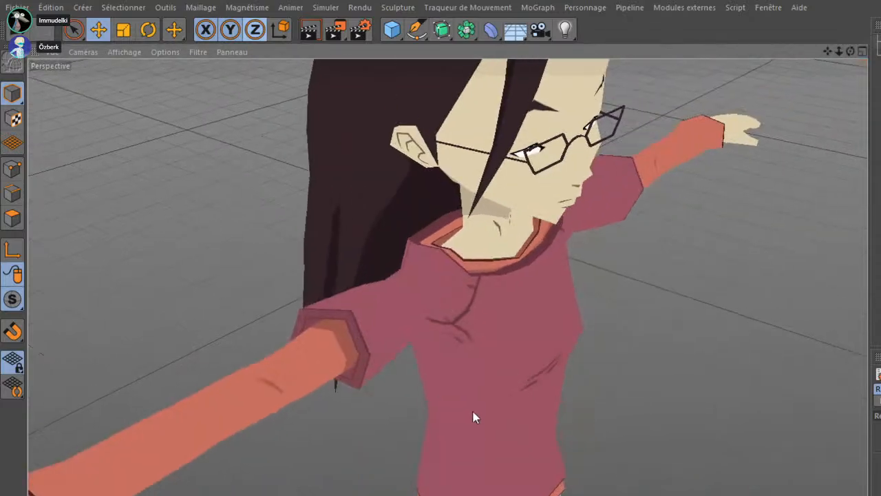
pyautogui.scroll(4, 475, 414)
pyautogui.moveTo(452, 190); pyautogui.dragTo(600, 376)
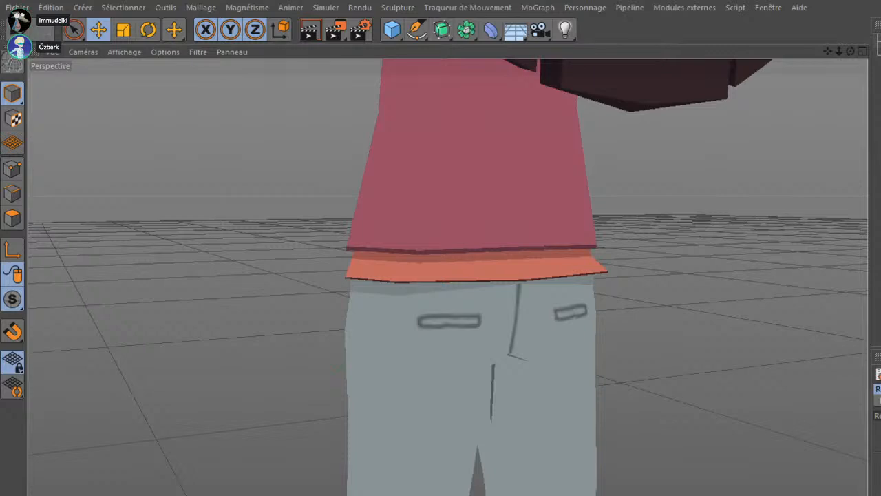
# Examine the character's trousers from behind and in front, including the pockets, waistband and crotch folds
pyautogui.moveTo(452, 386); pyautogui.dragTo(470, 296)
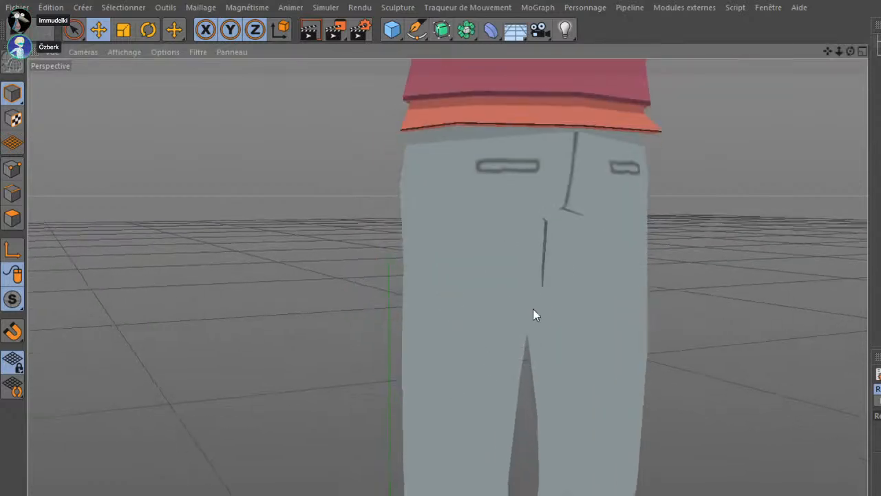
pyautogui.scroll(-5, 506, 324)
pyautogui.moveTo(533, 351); pyautogui.dragTo(486, 237)
pyautogui.scroll(3, 485, 237)
pyautogui.moveTo(581, 335); pyautogui.dragTo(600, 313)
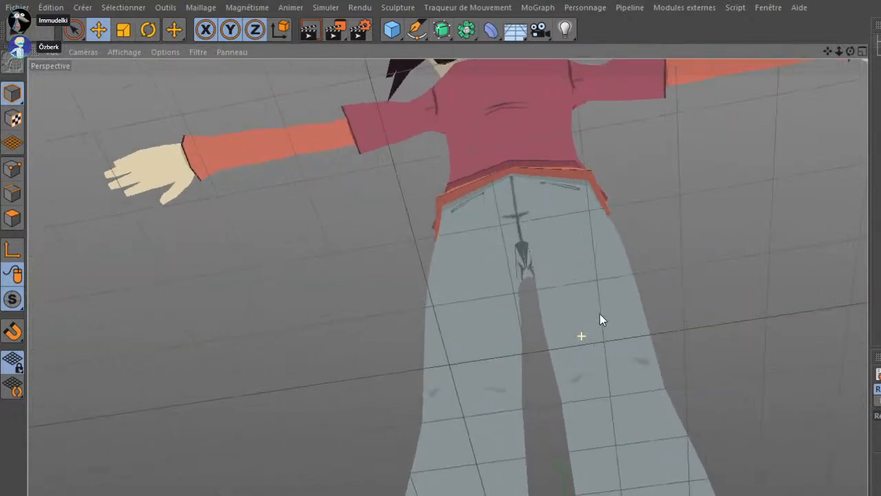
pyautogui.scroll(3, 534, 299)
pyautogui.moveTo(533, 303); pyautogui.dragTo(555, 386)
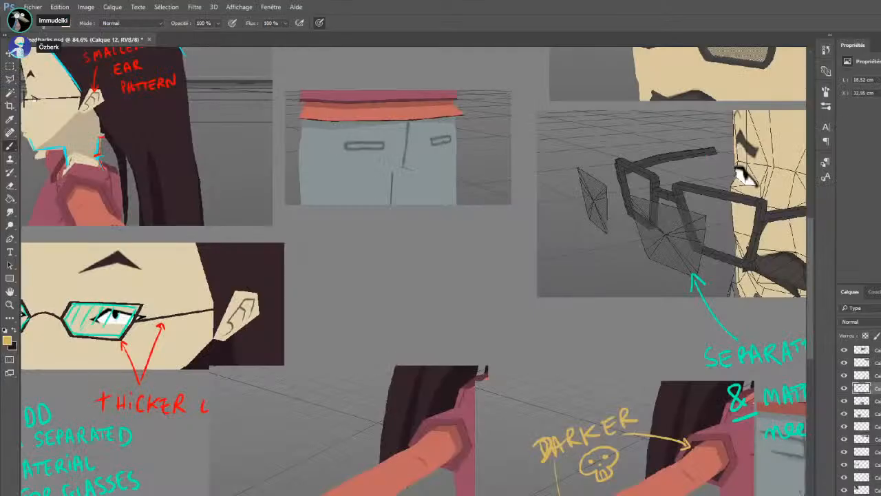
pyautogui.scroll(5, 373, 239)
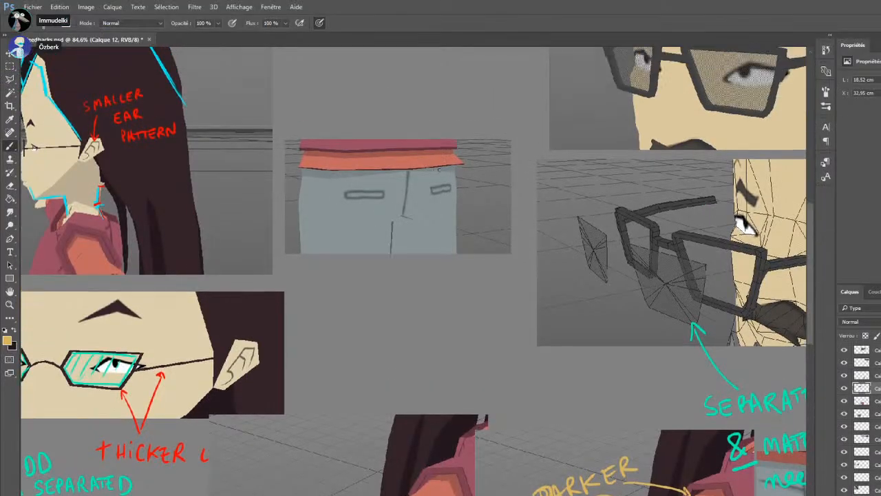
# On a new layer in Photoshop, brush yellow outlines above both back pockets and a curved yellow line across the trouser seam
pyautogui.hotkey('ctrl', 'alt', 'shift', 'n')
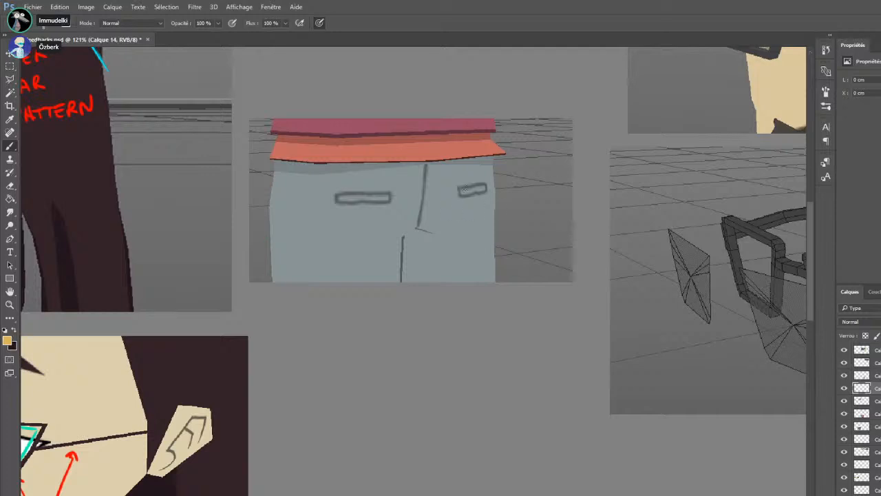
pyautogui.moveTo(460, 172)
pyautogui.mouseDown()
pyautogui.moveTo(484, 170)
pyautogui.moveTo(460, 174)
pyautogui.mouseUp()
pyautogui.hotkey('ctrl', 'z')
pyautogui.moveTo(336, 185)
pyautogui.mouseDown()
pyautogui.moveTo(392, 184)
pyautogui.moveTo(336, 183)
pyautogui.mouseUp()
pyautogui.moveTo(461, 176)
pyautogui.mouseDown()
pyautogui.moveTo(483, 170)
pyautogui.moveTo(464, 180)
pyautogui.mouseUp()
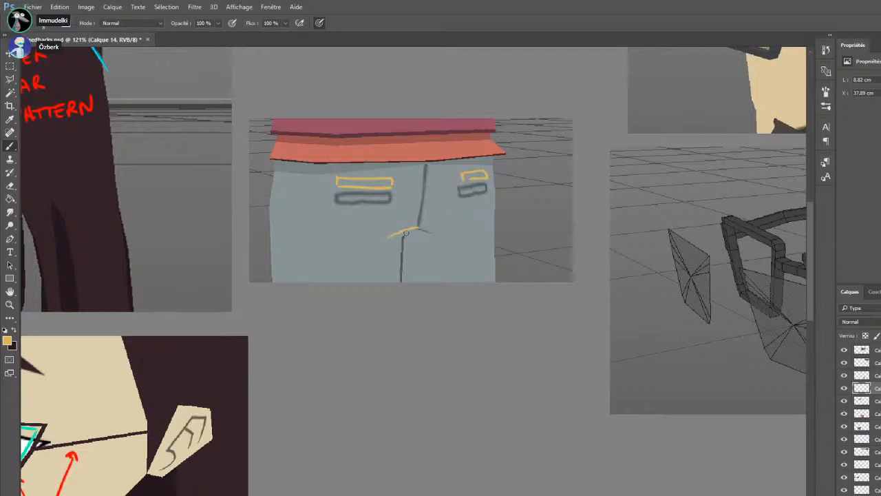
pyautogui.moveTo(400, 238)
pyautogui.mouseDown()
pyautogui.moveTo(418, 229)
pyautogui.moveTo(446, 235)
pyautogui.moveTo(416, 228)
pyautogui.moveTo(449, 234)
pyautogui.moveTo(390, 237)
pyautogui.mouseUp()
pyautogui.hotkey('ctrl', 'z')
pyautogui.hotkey('ctrl', 'z')
pyautogui.hotkey('ctrl', '0')
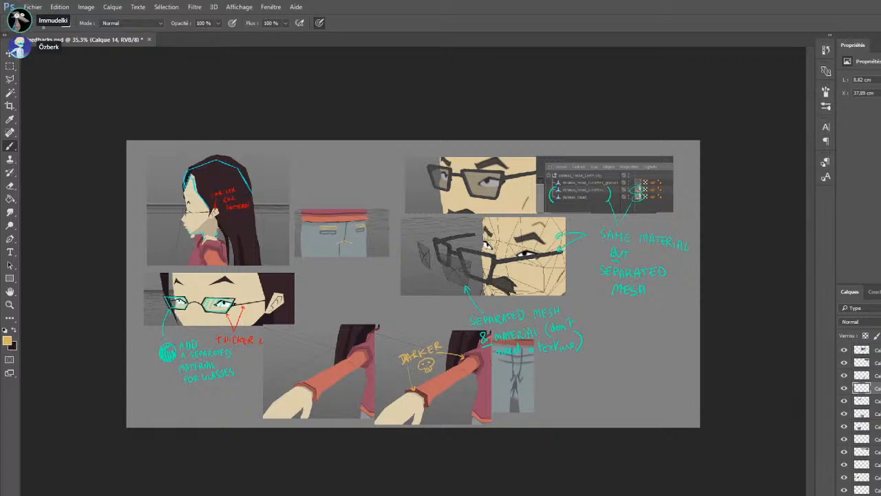
# Paste the character's side-view capture beside the front trousers picture and place a duplicate of it next to the original
pyautogui.hotkey('ctrl', 'v')
pyautogui.moveTo(473, 342); pyautogui.dragTo(663, 418)
pyautogui.scroll(14, 662, 418)
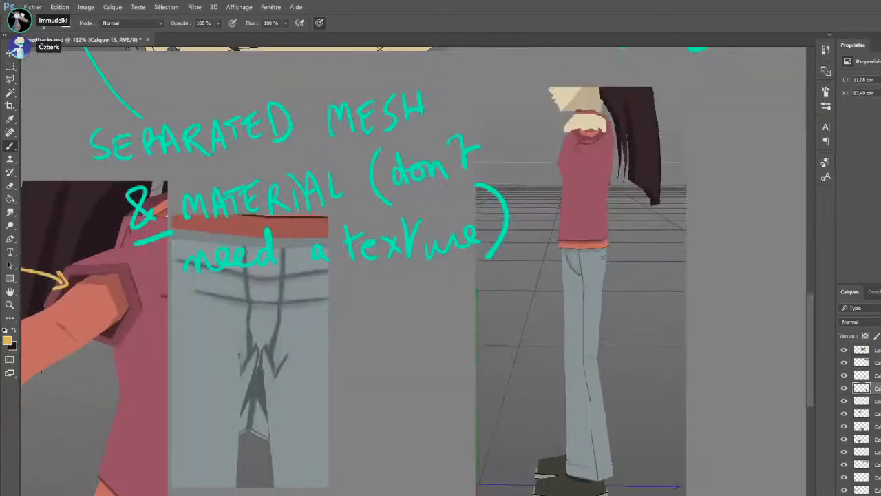
pyautogui.hscroll(4, 675, 415)
pyautogui.click(10, 67)
pyautogui.moveTo(367, 78); pyautogui.dragTo(316, 213)
pyautogui.hotkey('ctrl', 'j')
pyautogui.moveTo(321, 415); pyautogui.dragTo(541, 414)
# Brush a yellow corrected outline along the back and belly of the sweater on the duplicated side view
pyautogui.press('b')
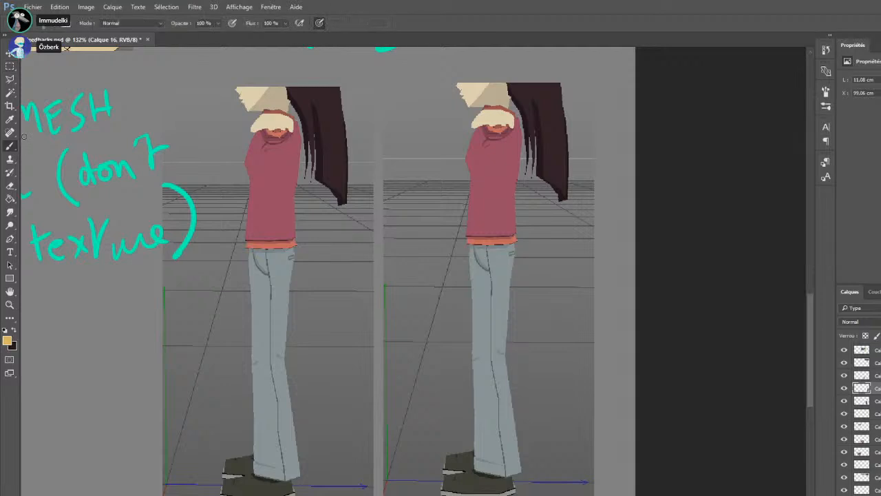
pyautogui.moveTo(521, 117); pyautogui.dragTo(522, 146)
pyautogui.moveTo(523, 148); pyautogui.dragTo(515, 237)
pyautogui.moveTo(473, 180)
pyautogui.mouseDown()
pyautogui.moveTo(463, 236)
pyautogui.moveTo(472, 339)
pyautogui.mouseUp()
pyautogui.hotkey('ctrl', 'alt', 'z')
pyautogui.hotkey('ctrl', 'alt', 'z')
pyautogui.hotkey('ctrl', 'alt', 'z')
pyautogui.hotkey('ctrl', 'alt', 'z')
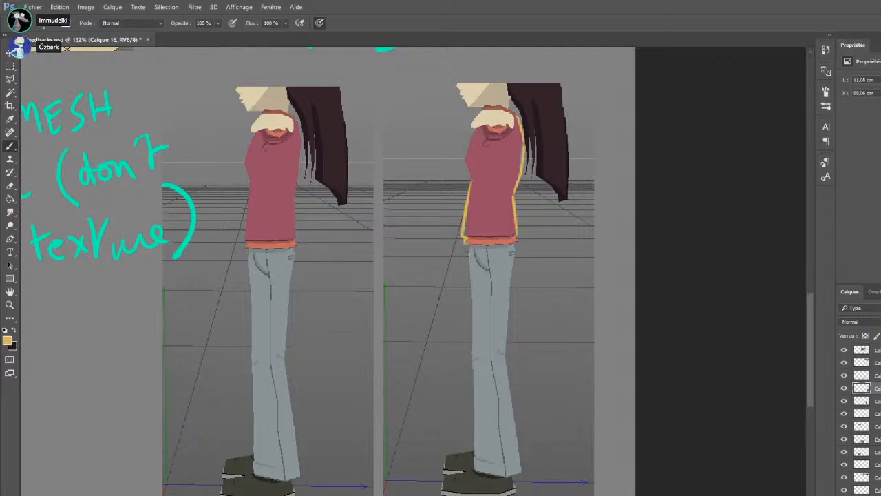
# Brush a yellow trouser outline along the upper thigh's front, a protruding buttock and the back of the thigh
pyautogui.moveTo(466, 243)
pyautogui.mouseDown()
pyautogui.moveTo(469, 266)
pyautogui.moveTo(467, 257)
pyautogui.moveTo(473, 332)
pyautogui.mouseUp()
pyautogui.hotkey('ctrl', 'z')
pyautogui.hotkey('ctrl', 'z')
pyautogui.hotkey('ctrl', 'z')
pyautogui.hotkey('ctrl', 'z')
pyautogui.moveTo(519, 259); pyautogui.dragTo(512, 279)
pyautogui.moveTo(511, 278); pyautogui.dragTo(504, 344)
# Brush a yellow outline shifting the shoe toward the heel, with a small arrow beneath it showing the direction
pyautogui.scroll(-5, 502, 312)
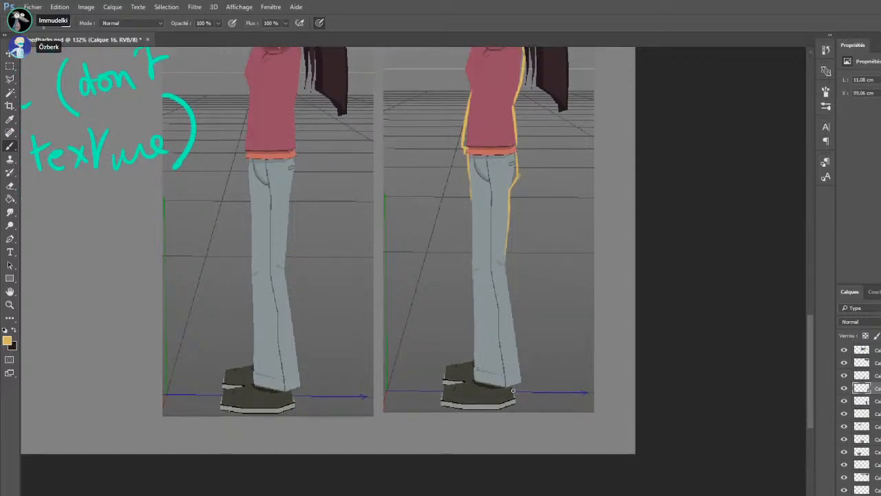
pyautogui.moveTo(514, 385)
pyautogui.mouseDown()
pyautogui.moveTo(517, 402)
pyautogui.moveTo(486, 423)
pyautogui.mouseUp()
pyautogui.moveTo(449, 390); pyautogui.dragTo(447, 406)
pyautogui.moveTo(474, 380); pyautogui.dragTo(449, 405)
pyautogui.moveTo(516, 384); pyautogui.dragTo(514, 399)
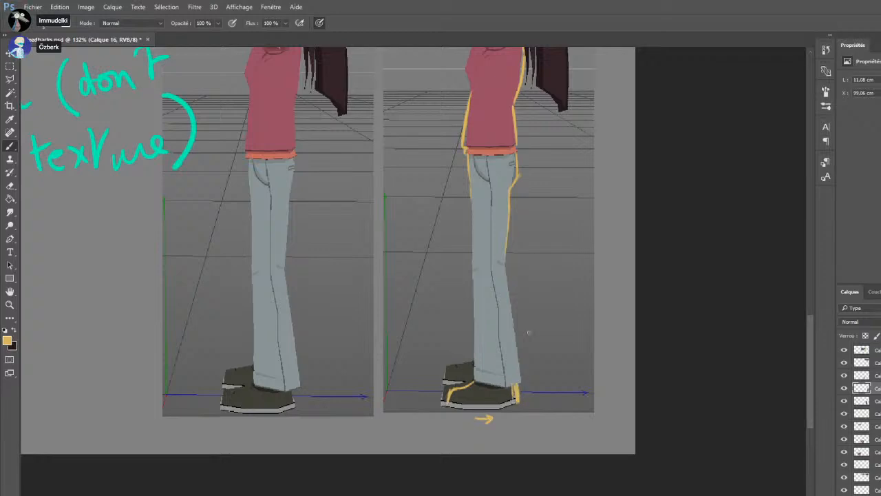
# Change the brush colour to red and mark the shoe's existing heel and toe edges
pyautogui.press('i')
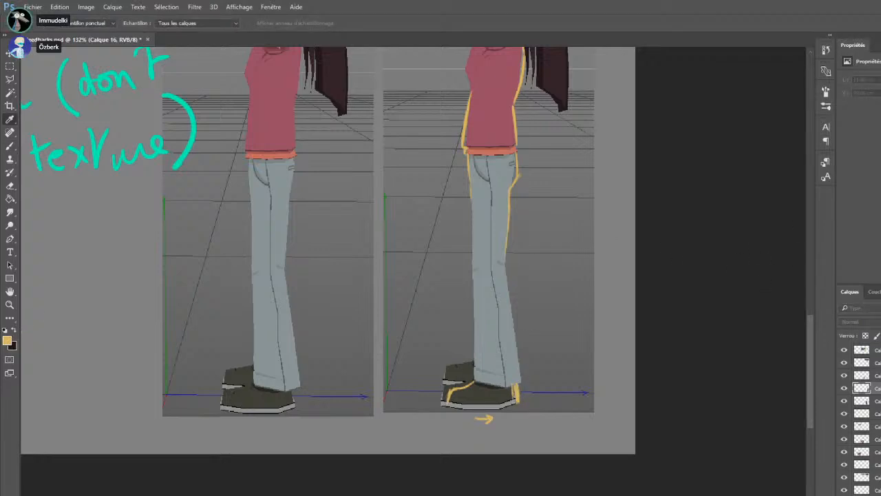
pyautogui.press('Return')
pyautogui.moveTo(511, 386); pyautogui.dragTo(513, 401)
pyautogui.moveTo(445, 388); pyautogui.dragTo(443, 401)
# Change the brush colour to green and trace the corrected shoe toe and heel lines and the arrow below them
pyautogui.press('i')
pyautogui.press('Return')
pyautogui.moveTo(451, 389)
pyautogui.mouseDown()
pyautogui.moveTo(479, 372)
pyautogui.moveTo(533, 378)
pyautogui.moveTo(516, 403)
pyautogui.mouseUp()
pyautogui.scroll(-7, 519, 379)
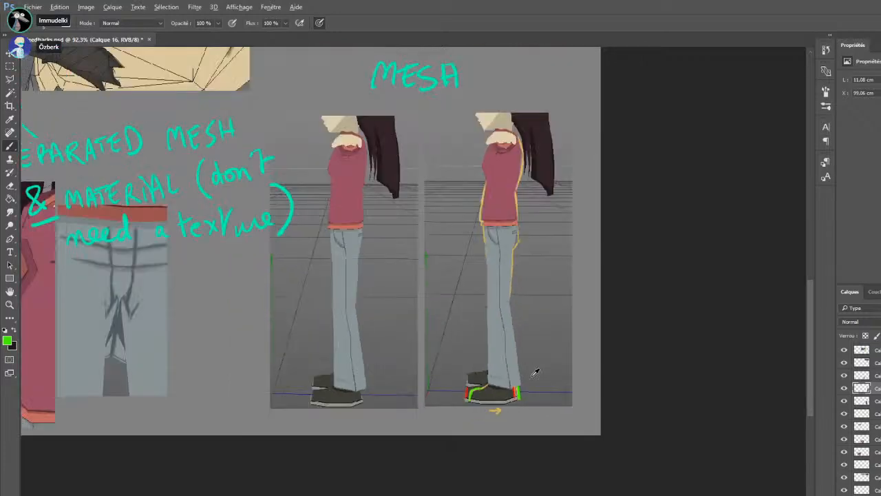
pyautogui.scroll(4, 539, 385)
pyautogui.scroll(5, 538, 385)
pyautogui.moveTo(436, 452)
pyautogui.mouseDown()
pyautogui.moveTo(457, 450)
pyautogui.moveTo(449, 455)
pyautogui.mouseUp()
pyautogui.scroll(-3, 453, 255)
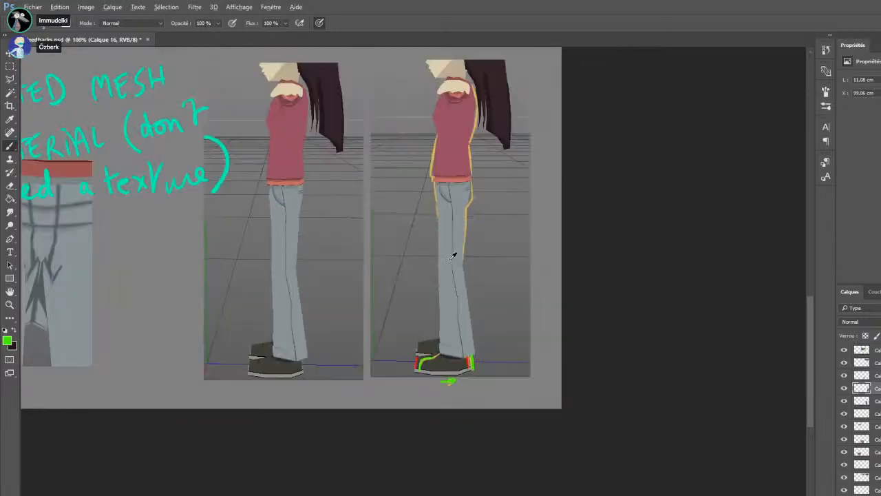
# Brush green over the lower sweater and buttock corrections, adding outward arrows at the buttock, belly and upper back
pyautogui.scroll(5, 480, 235)
pyautogui.scroll(1, 480, 235)
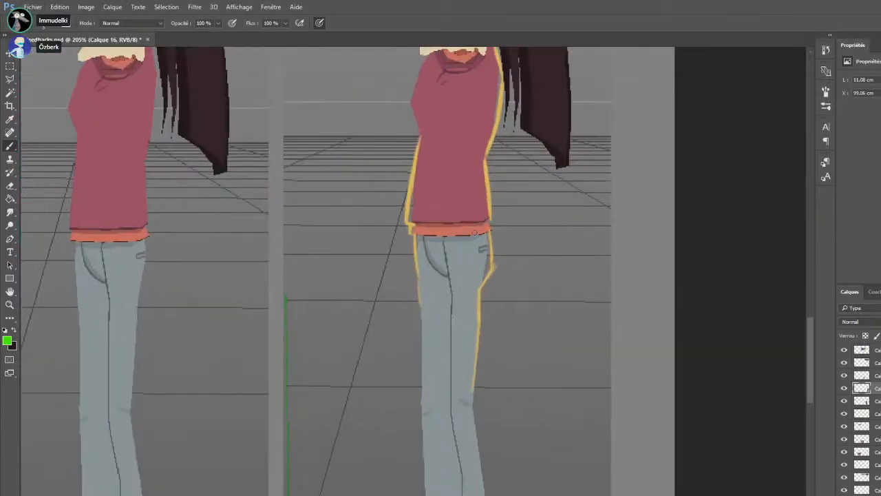
pyautogui.moveTo(498, 274)
pyautogui.mouseDown()
pyautogui.moveTo(513, 276)
pyautogui.moveTo(507, 281)
pyautogui.mouseUp()
pyautogui.moveTo(491, 247)
pyautogui.mouseDown()
pyautogui.moveTo(491, 274)
pyautogui.moveTo(494, 267)
pyautogui.moveTo(483, 281)
pyautogui.mouseUp()
pyautogui.moveTo(413, 177)
pyautogui.mouseDown()
pyautogui.moveTo(407, 222)
pyautogui.moveTo(422, 208)
pyautogui.mouseUp()
pyautogui.moveTo(485, 85); pyautogui.dragTo(496, 83)
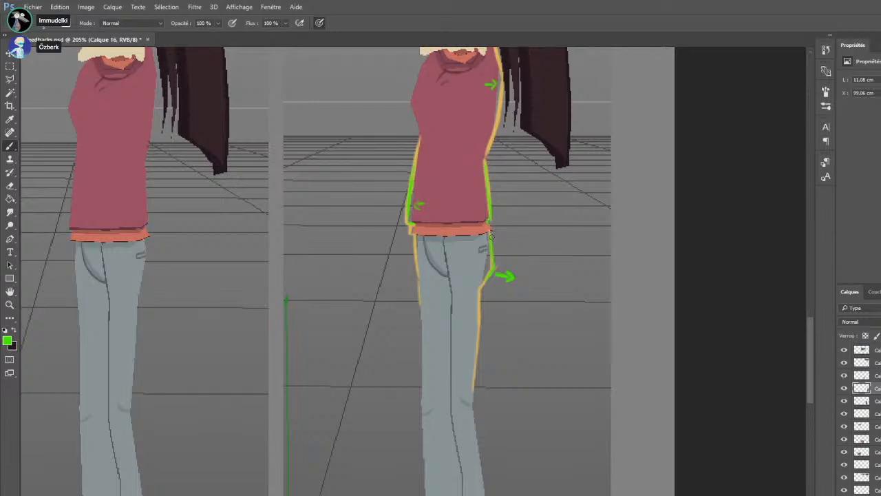
# Brush a green outline along the back of the lower trouser leg, flaring out down to the hem
pyautogui.scroll(-6, 234, 244)
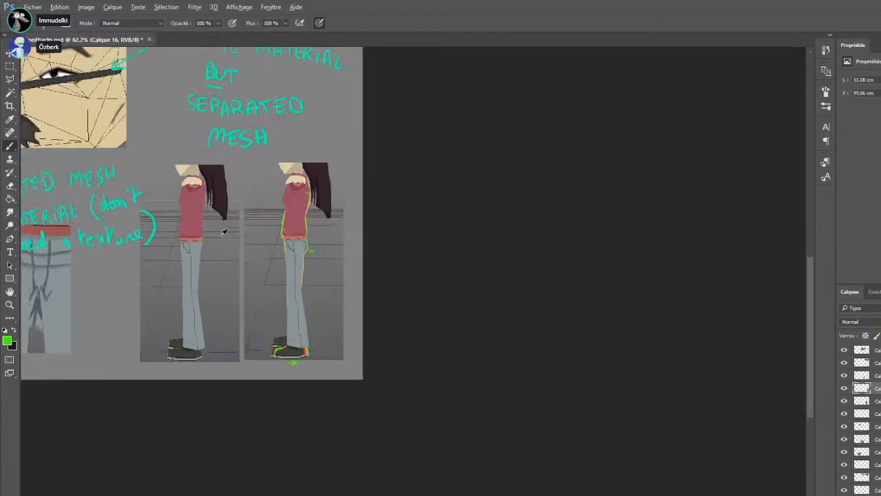
pyautogui.scroll(3, 523, 413)
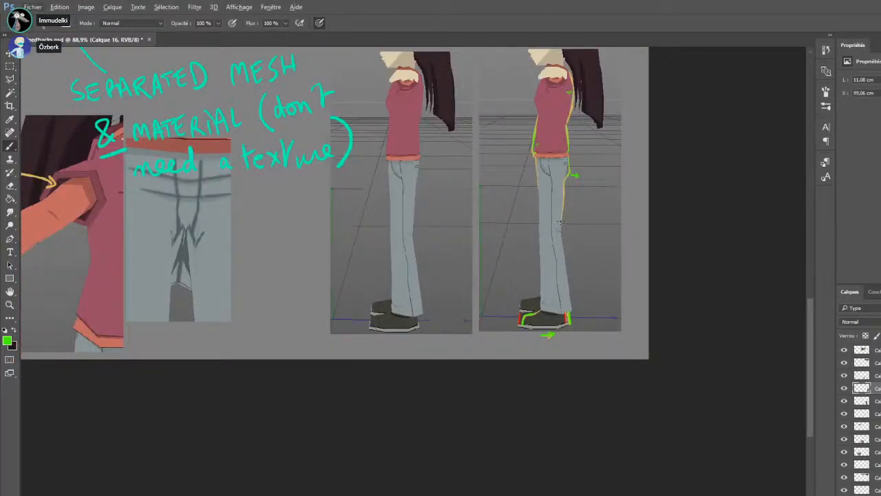
pyautogui.moveTo(559, 222); pyautogui.dragTo(575, 302)
pyautogui.moveTo(368, 401); pyautogui.dragTo(303, 370)
pyautogui.scroll(6, 579, 367)
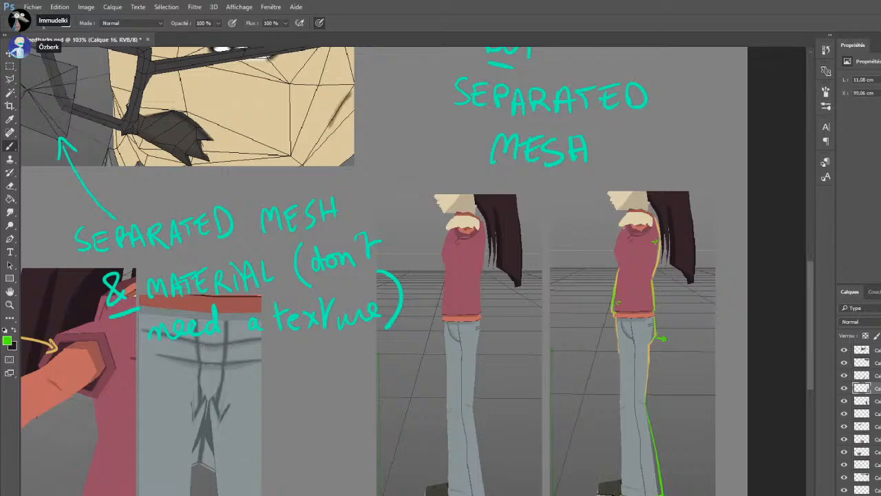
pyautogui.scroll(-10, 371, 268)
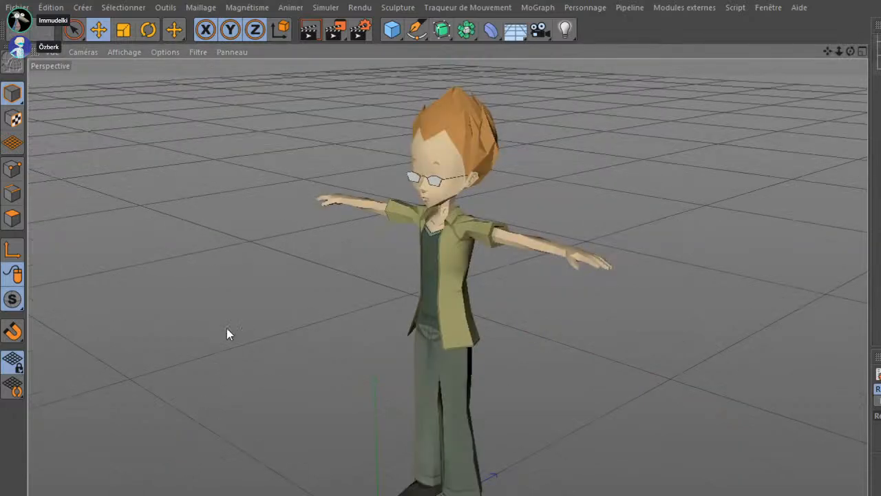
# Switch to Cinema 4D and examine the orange-haired character with glasses from the front and side
pyautogui.scroll(10, 403, 275)
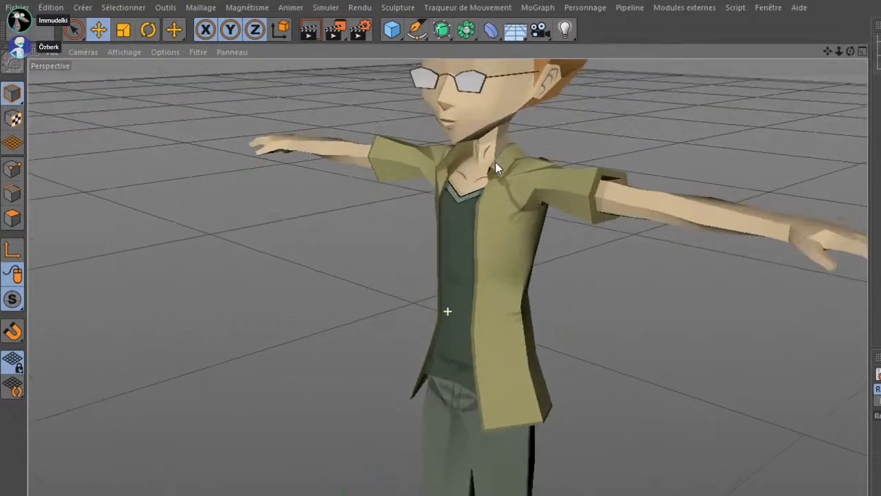
pyautogui.moveTo(432, 426); pyautogui.dragTo(547, 459)
pyautogui.scroll(-3, 547, 458)
pyautogui.moveTo(555, 369); pyautogui.dragTo(531, 259)
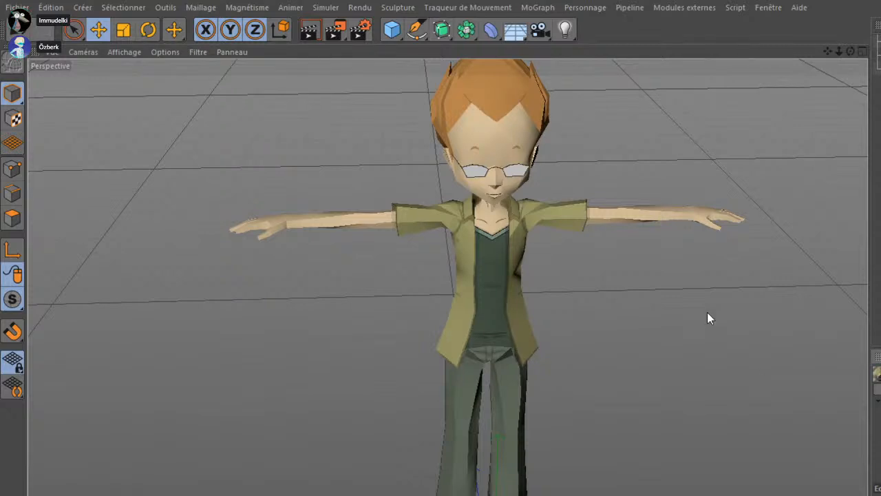
pyautogui.moveTo(674, 284); pyautogui.dragTo(714, 205)
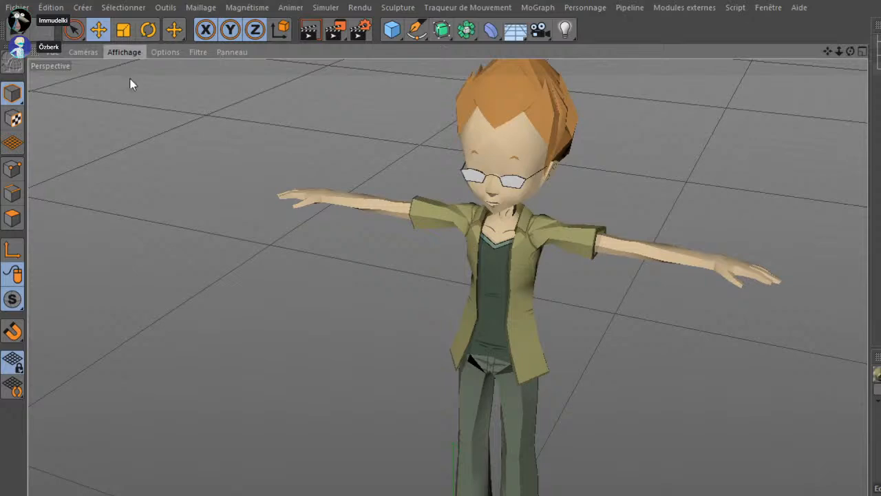
# Set the viewport to flat, unlit shading and select the orange-haired character's head in a close side view
pyautogui.moveTo(148, 131); pyautogui.dragTo(480, 344)
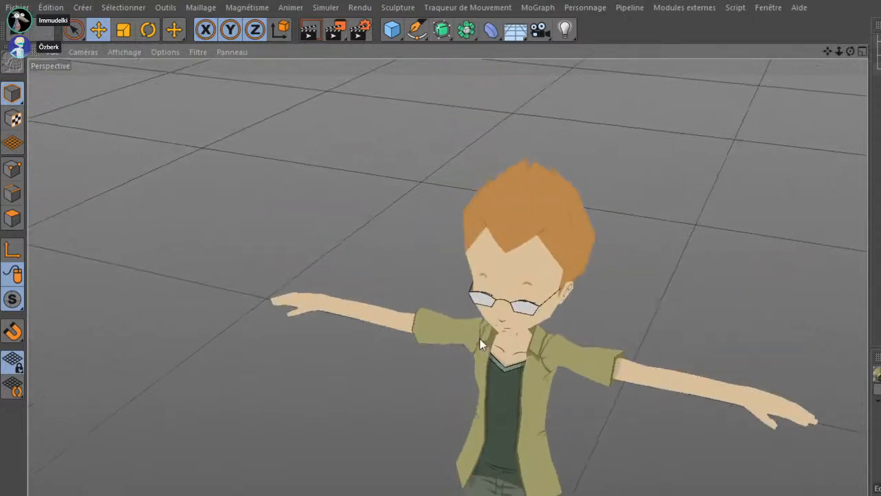
pyautogui.scroll(6, 481, 317)
pyautogui.click(552, 293)
pyautogui.moveTo(650, 313); pyautogui.dragTo(520, 239)
pyautogui.click(489, 260)
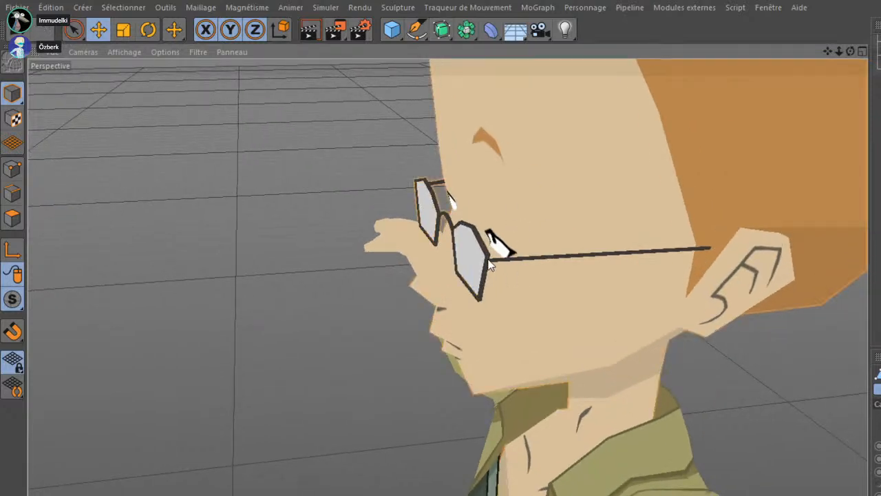
# Try to move the lens mesh away from the glasses frame
pyautogui.click(473, 243)
pyautogui.moveTo(571, 180); pyautogui.dragTo(451, 236)
pyautogui.hotkey('ctrl', 'z')
# Examine the orange-haired character's glasses, separate lenses, ear and neck from several close angles
pyautogui.scroll(-10, 449, 240)
pyautogui.moveTo(541, 231); pyautogui.dragTo(596, 337)
pyautogui.moveTo(596, 337); pyautogui.dragTo(580, 321)
pyautogui.scroll(4, 516, 319)
pyautogui.moveTo(487, 316); pyautogui.dragTo(390, 210)
pyautogui.scroll(-4, 390, 206)
pyautogui.moveTo(541, 345); pyautogui.dragTo(546, 377)
pyautogui.click(463, 148)
pyautogui.scroll(-3, 463, 148)
pyautogui.moveTo(493, 286); pyautogui.dragTo(499, 315)
pyautogui.moveTo(556, 175); pyautogui.dragTo(529, 316)
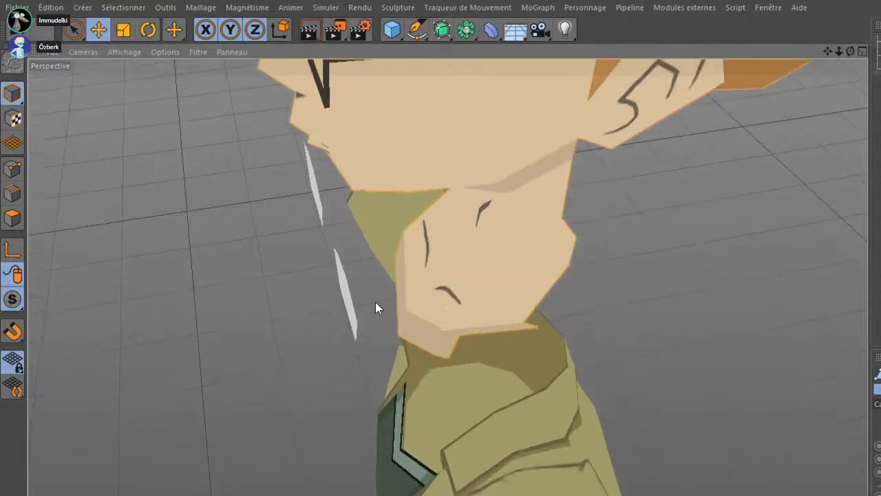
# Switch the head mesh to point editing and examine the neck base points and detached lenses from the front
pyautogui.click(15, 193)
pyautogui.click(13, 172)
pyautogui.click(572, 262)
pyautogui.moveTo(573, 262); pyautogui.dragTo(445, 215)
pyautogui.click(412, 224)
pyautogui.click(420, 223)
pyautogui.moveTo(527, 212); pyautogui.dragTo(506, 214)
pyautogui.moveTo(384, 267); pyautogui.dragTo(549, 391)
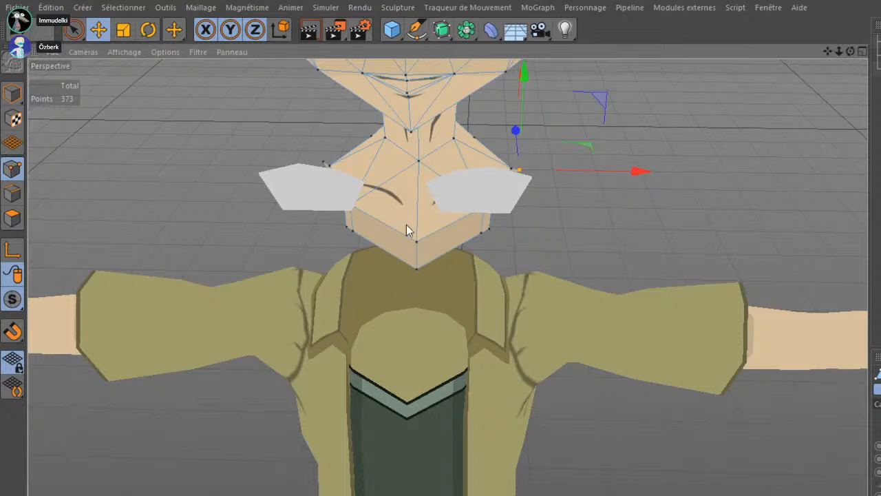
pyautogui.moveTo(583, 291); pyautogui.dragTo(580, 211)
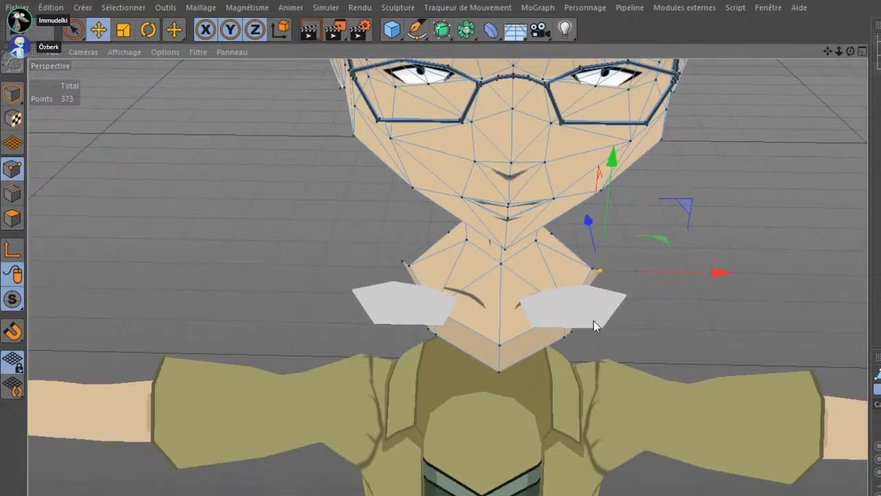
pyautogui.moveTo(364, 250)
pyautogui.mouseDown()
pyautogui.moveTo(442, 274)
pyautogui.moveTo(376, 276)
pyautogui.moveTo(374, 252)
pyautogui.mouseUp()
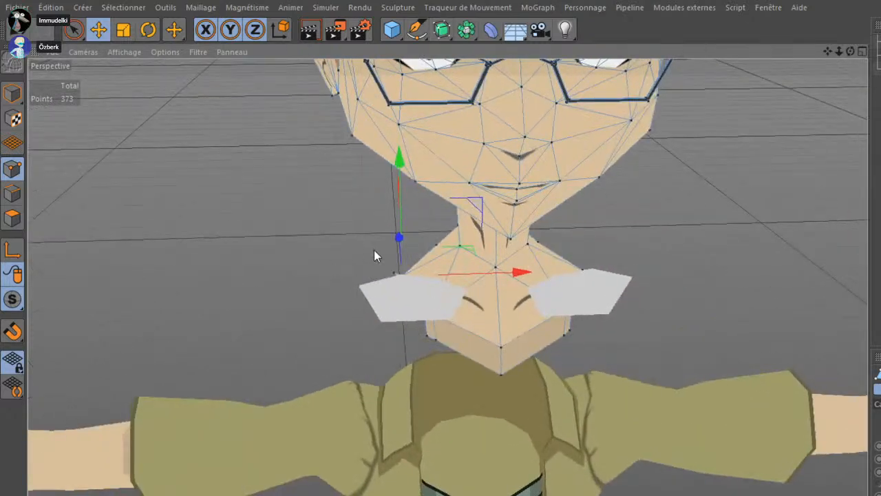
pyautogui.moveTo(417, 379); pyautogui.dragTo(374, 363)
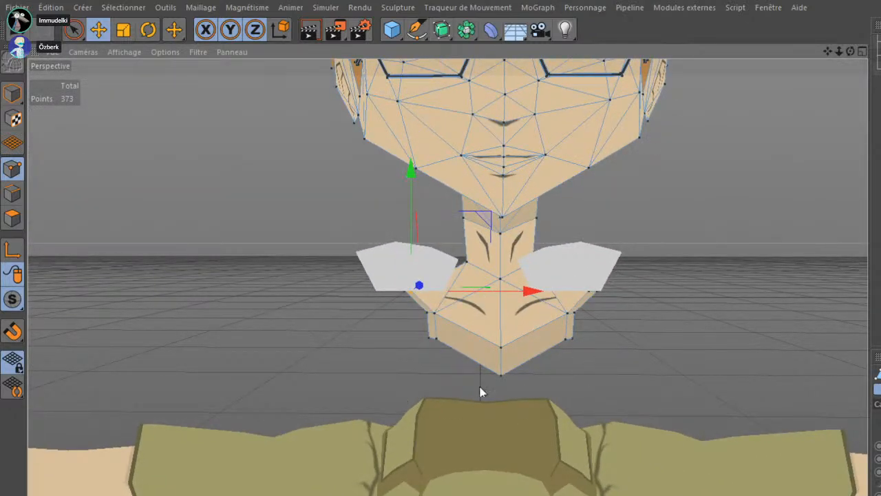
pyautogui.moveTo(616, 271); pyautogui.dragTo(370, 206)
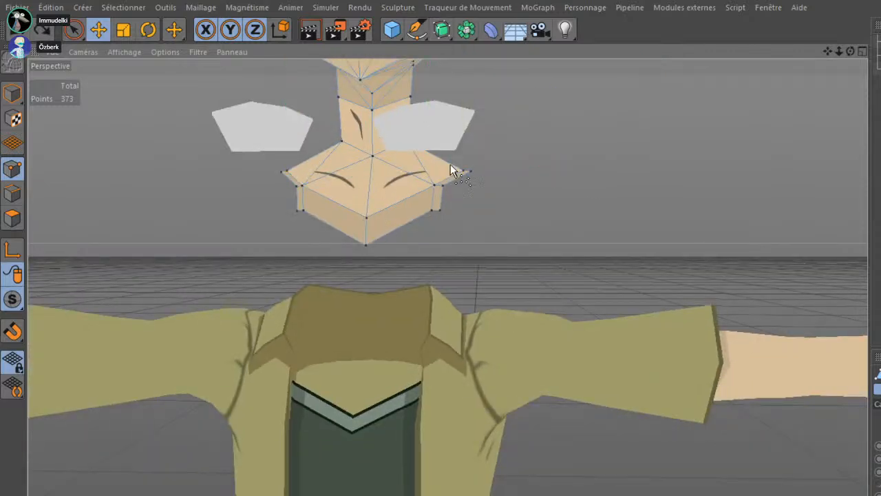
# Undo the displacement of the head and lenses and return to whole-model editing
pyautogui.hotkey('ctrl', 'z')
pyautogui.moveTo(398, 353); pyautogui.dragTo(421, 391)
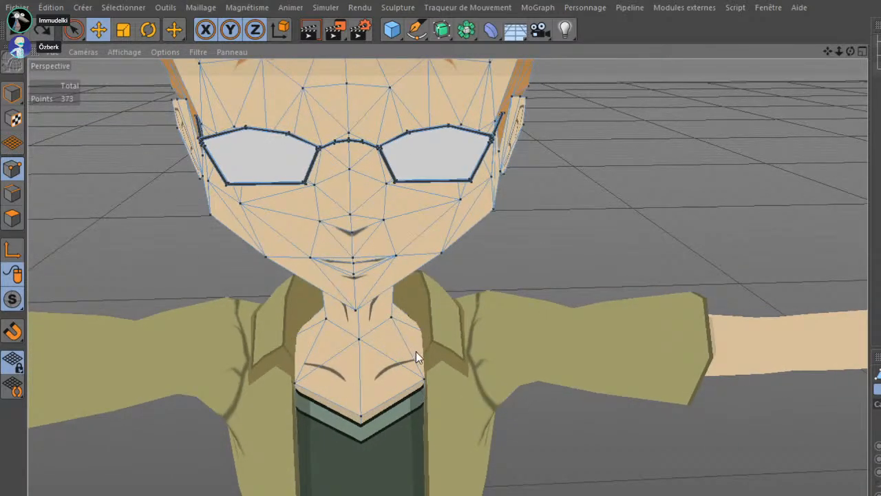
pyautogui.scroll(6, 414, 352)
pyautogui.scroll(-7, 397, 363)
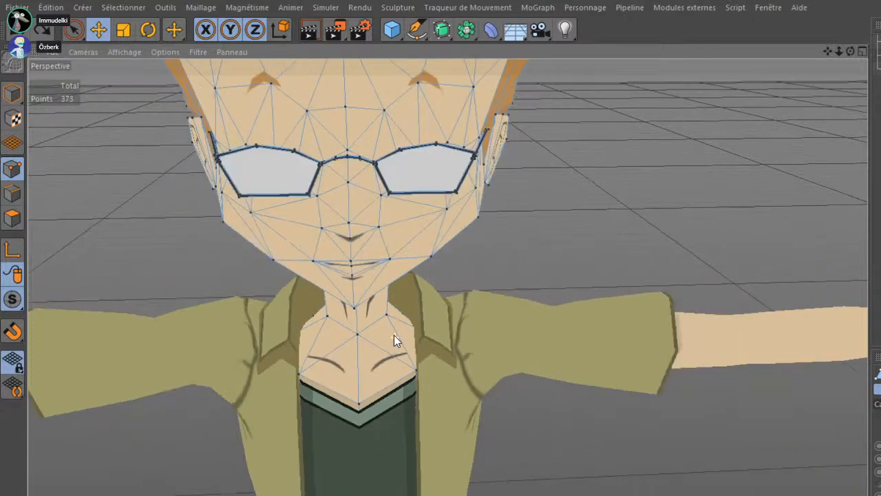
pyautogui.scroll(-5, 394, 335)
pyautogui.moveTo(372, 339); pyautogui.dragTo(430, 313)
pyautogui.click(12, 94)
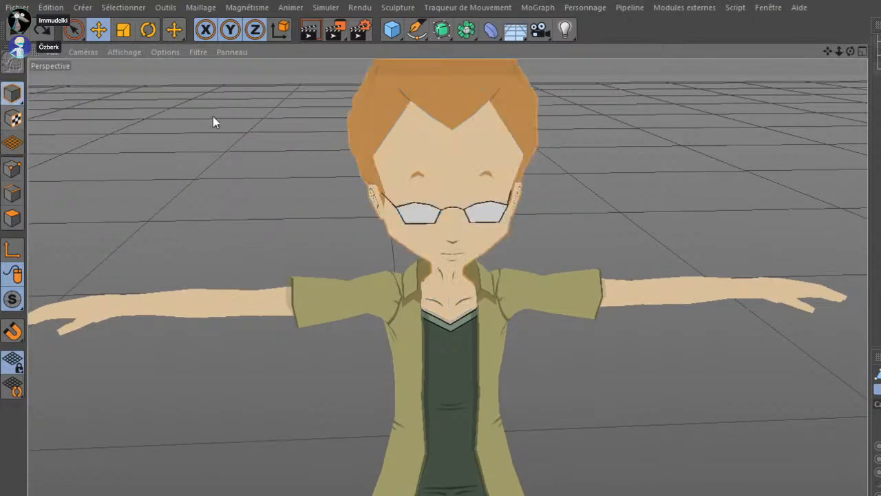
# Examine the character in perspective, from the glasses, neck and jacket collar down to the trousers and shoes
pyautogui.scroll(-5, 297, 161)
pyautogui.moveTo(297, 161); pyautogui.dragTo(368, 161)
pyautogui.scroll(-4, 560, 212)
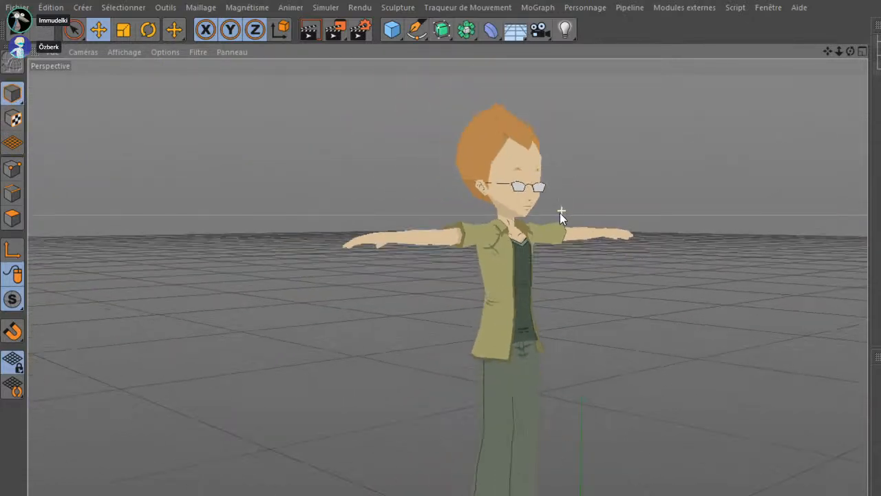
pyautogui.moveTo(560, 212); pyautogui.dragTo(478, 270)
pyautogui.scroll(6, 474, 271)
pyautogui.moveTo(520, 320); pyautogui.dragTo(286, 294)
pyautogui.scroll(-2, 366, 297)
pyautogui.scroll(-2, 367, 294)
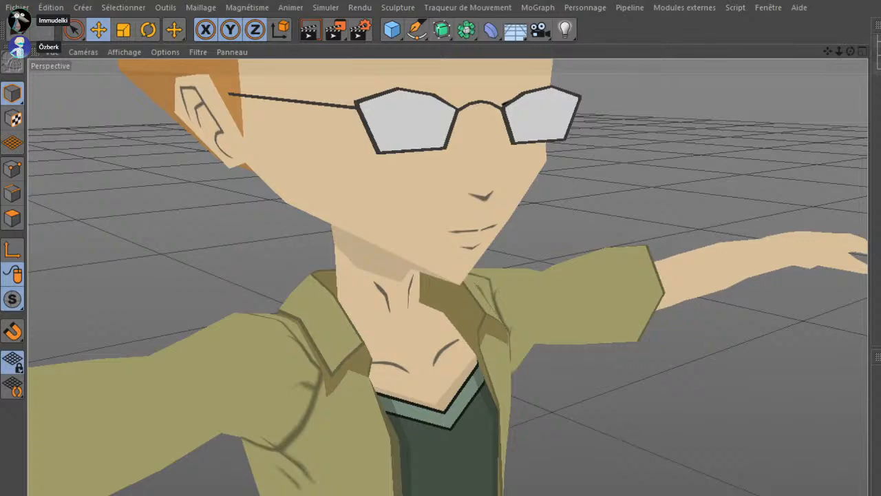
pyautogui.scroll(-10, 454, 327)
pyautogui.moveTo(363, 390); pyautogui.dragTo(354, 228)
# Maximize the right view and set its display to flat, unlit shading
pyautogui.middleClick(410, 257)
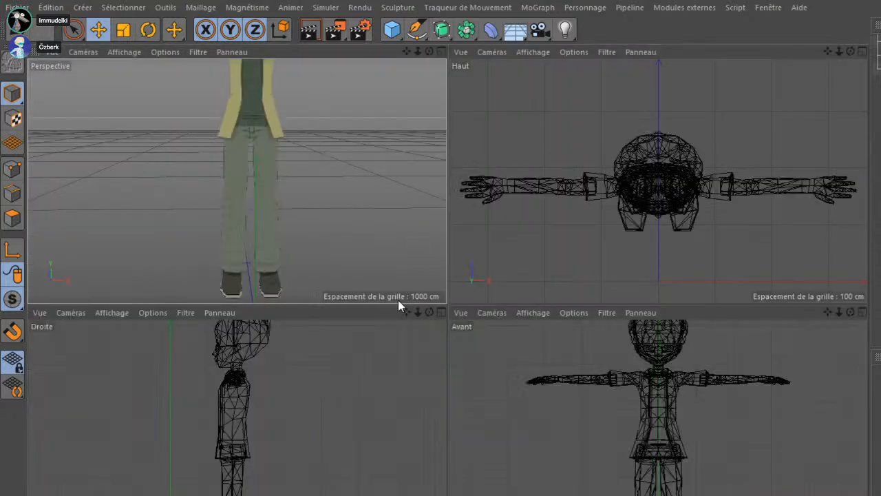
pyautogui.middleClick(175, 302)
pyautogui.scroll(-3, 162, 137)
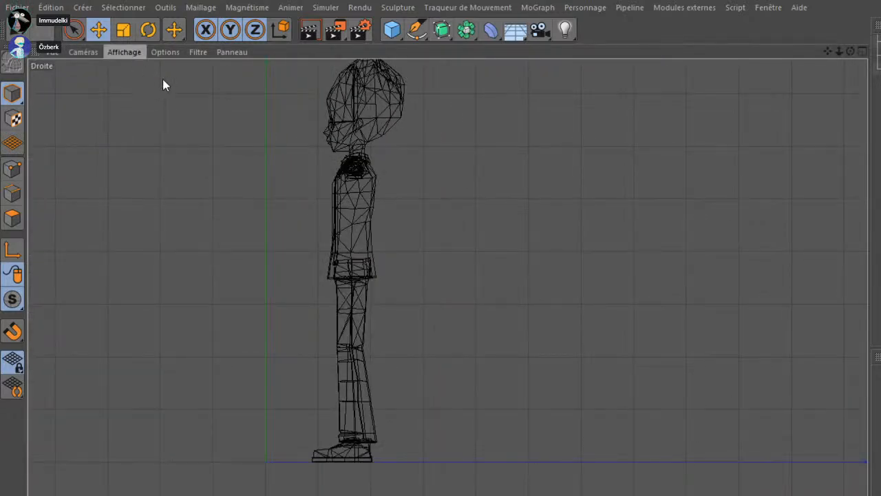
pyautogui.click(164, 123)
# Maximize the front view and set its display to flat, unlit shading without mesh lines
pyautogui.middleClick(350, 193)
pyautogui.middleClick(592, 339)
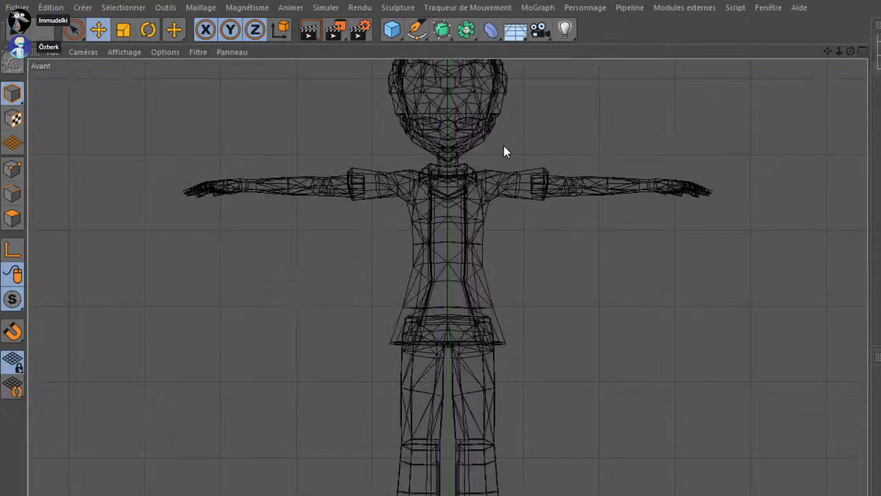
pyautogui.click(124, 52)
pyautogui.click(157, 123)
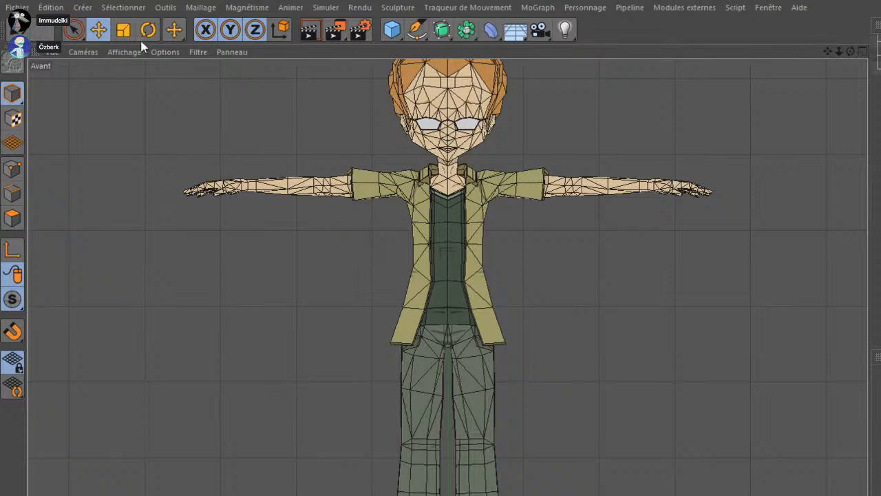
pyautogui.click(141, 51)
pyautogui.click(171, 124)
# Maximize the top view and set its display to flat, unlit shading
pyautogui.middleClick(527, 260)
pyautogui.middleClick(527, 260)
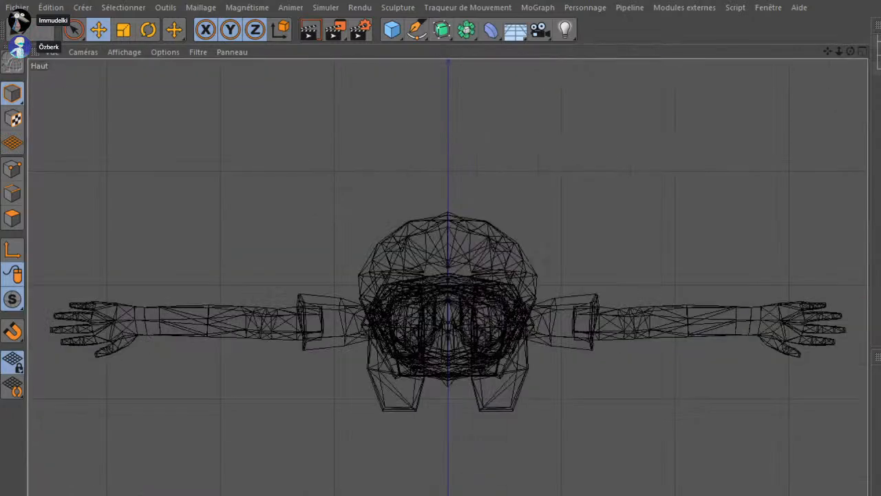
pyautogui.click(124, 53)
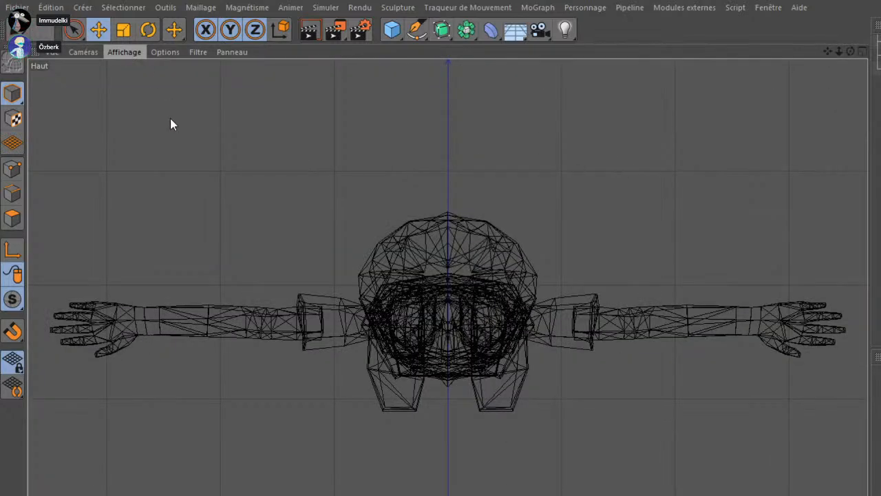
pyautogui.click(170, 131)
# Examine the character's body profile and proportions in the right and front orthographic views
pyautogui.middleClick(532, 269)
pyautogui.middleClick(299, 212)
pyautogui.middleClick(372, 215)
pyautogui.middleClick(253, 391)
pyautogui.moveTo(252, 391); pyautogui.dragTo(255, 471)
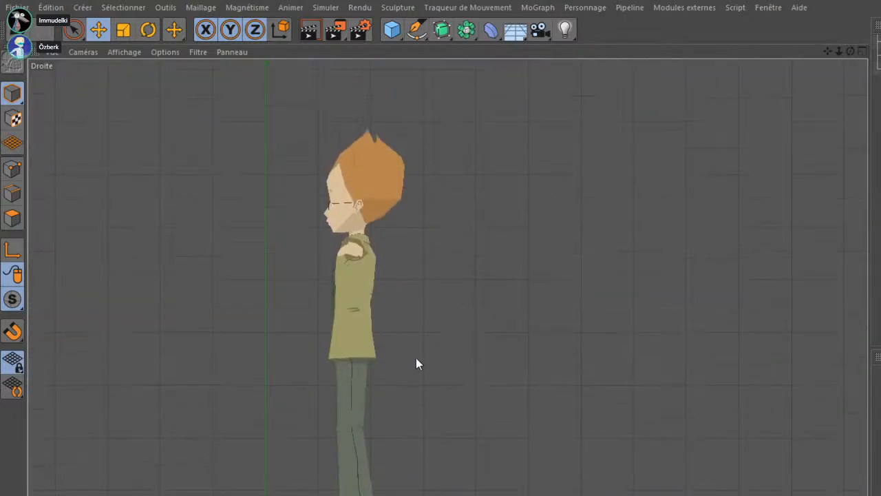
pyautogui.middleClick(416, 357)
pyautogui.middleClick(636, 396)
pyautogui.scroll(-3, 606, 433)
pyautogui.moveTo(606, 434); pyautogui.dragTo(592, 381)
pyautogui.scroll(3, 592, 382)
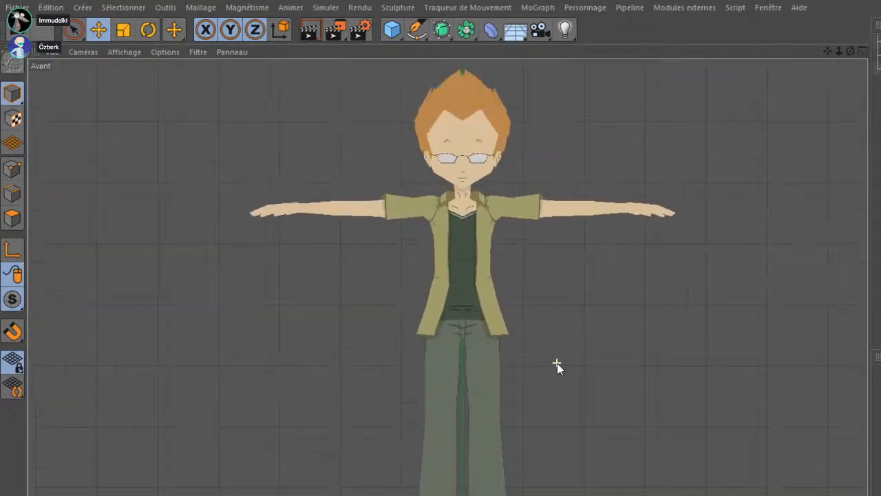
pyautogui.moveTo(537, 364); pyautogui.dragTo(547, 372)
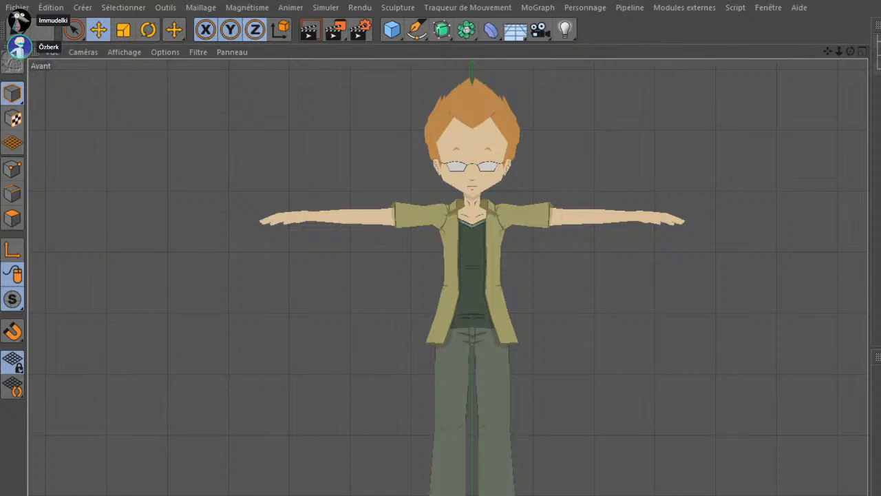
# Return to the perspective view and examine the neck, jacket collar and sleeves up close
pyautogui.middleClick(398, 252)
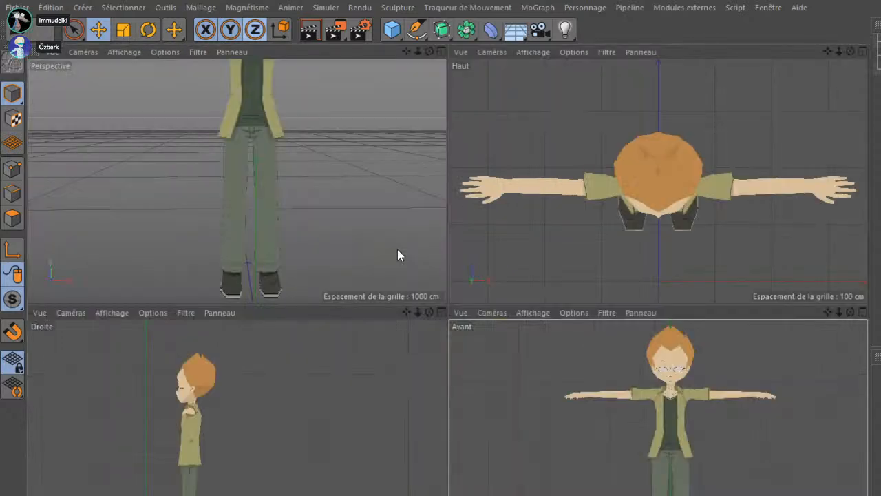
pyautogui.middleClick(311, 254)
pyautogui.moveTo(490, 222); pyautogui.dragTo(562, 289)
pyautogui.moveTo(502, 339); pyautogui.dragTo(544, 398)
pyautogui.moveTo(550, 273); pyautogui.dragTo(482, 386)
pyautogui.moveTo(530, 302); pyautogui.dragTo(586, 491)
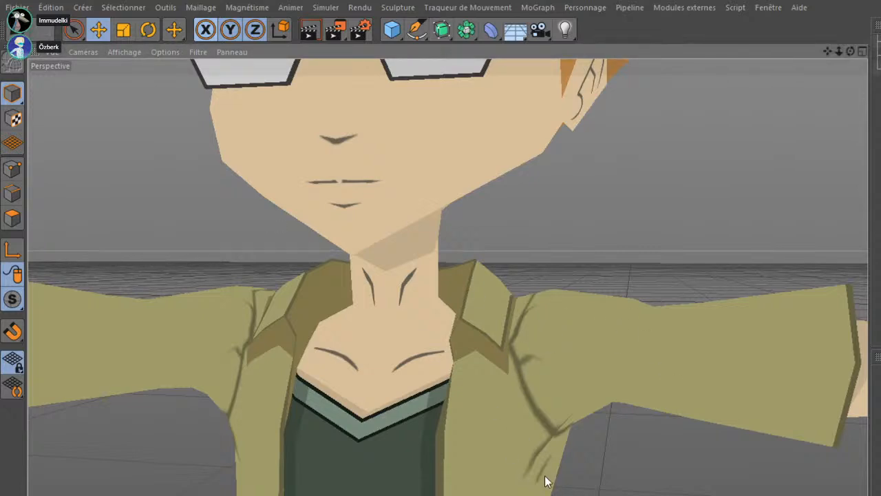
pyautogui.moveTo(552, 398); pyautogui.dragTo(634, 323)
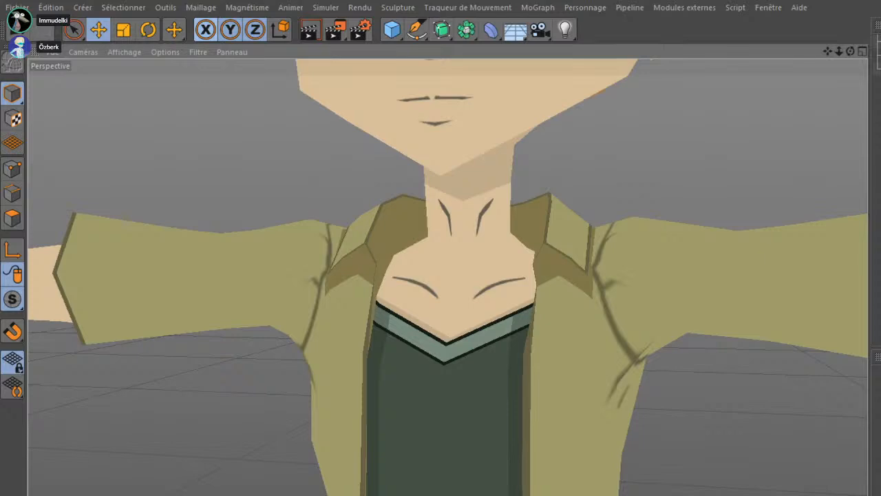
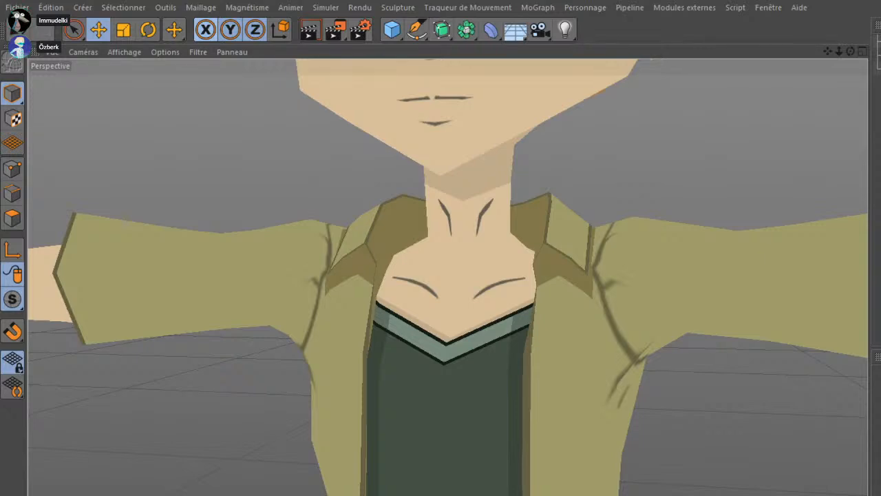
# Examine the jacket front, shirt hem and upper trousers of the character in the perspective view
pyautogui.scroll(-4, 380, 474)
pyautogui.moveTo(379, 474); pyautogui.dragTo(554, 113)
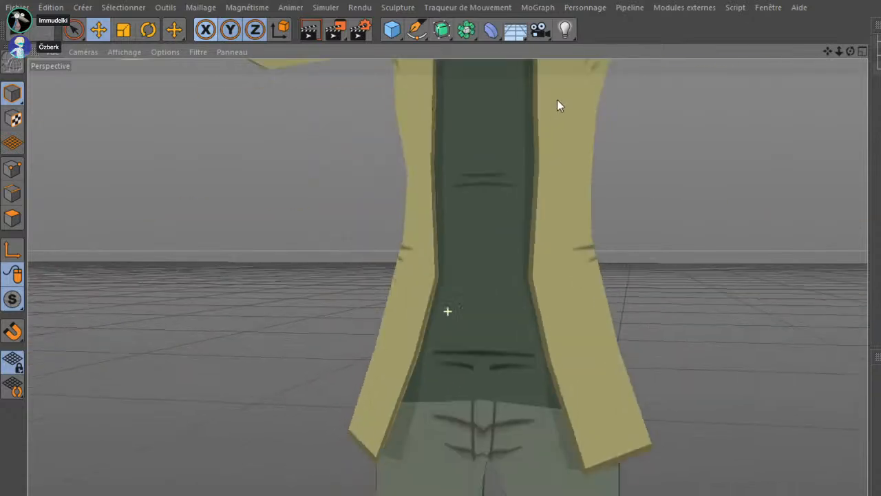
pyautogui.moveTo(466, 291); pyautogui.dragTo(469, 355)
pyautogui.scroll(-5, 470, 338)
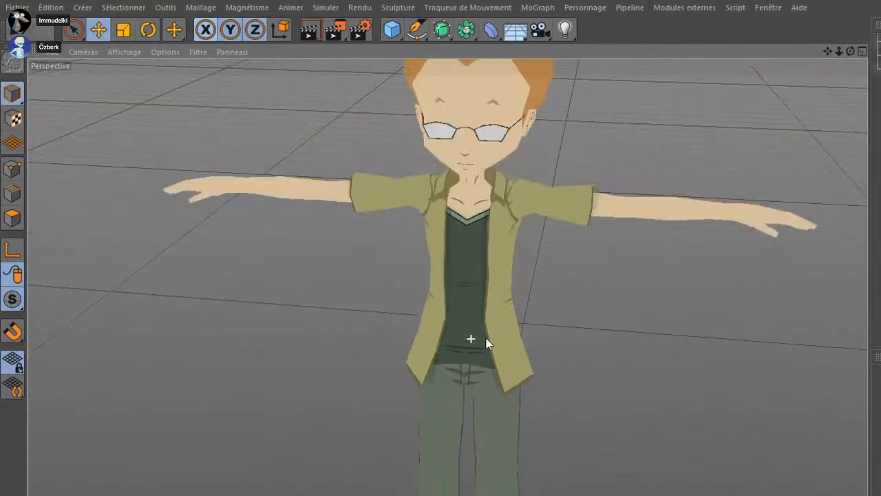
pyautogui.moveTo(481, 299); pyautogui.dragTo(544, 276)
pyautogui.scroll(5, 543, 277)
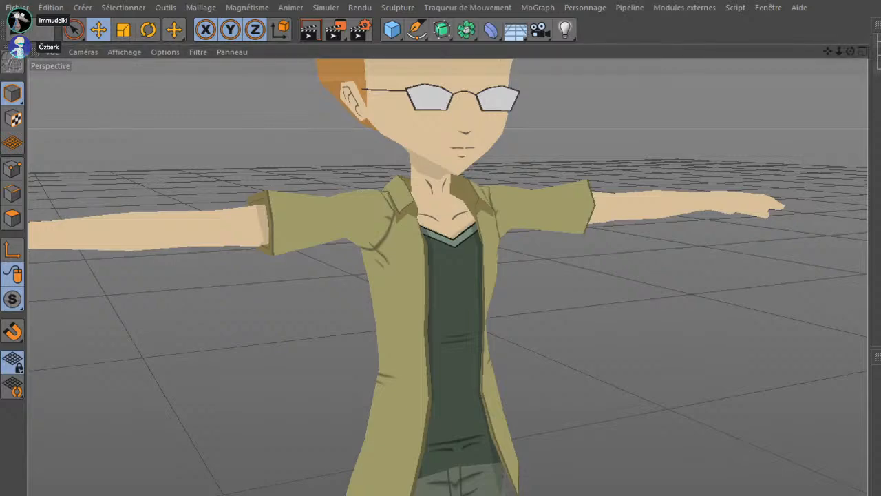
# Switch to the Photoshop feedback document, trim the jacket screenshot down to the waist area and enlarge it
pyautogui.hotkey('alt', 'Tab')
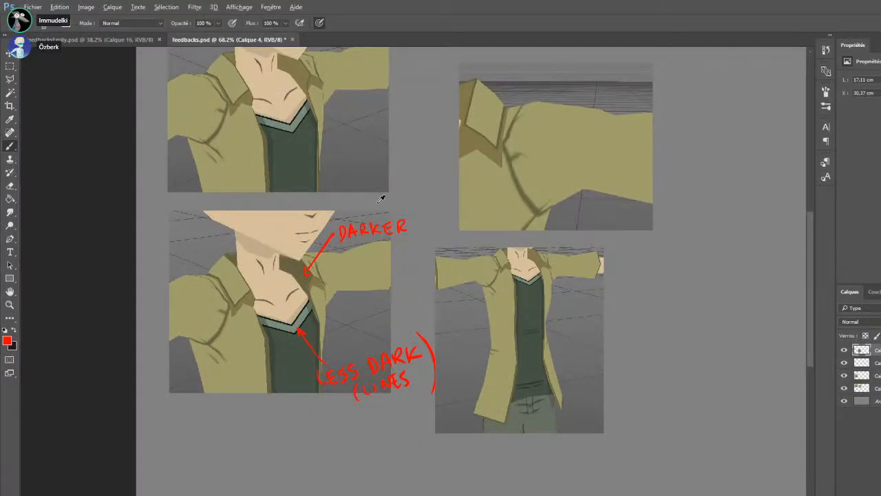
pyautogui.scroll(4, 583, 319)
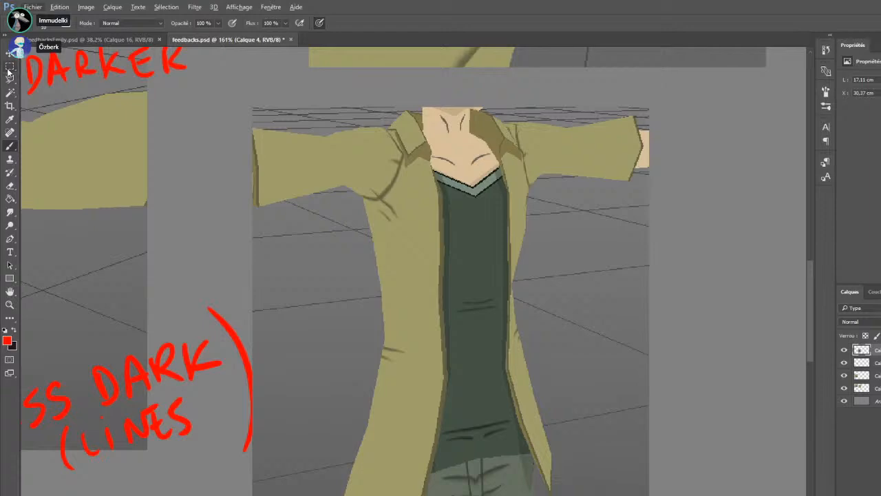
pyautogui.click(10, 67)
pyautogui.scroll(-2, 293, 191)
pyautogui.moveTo(425, 348); pyautogui.dragTo(381, 179)
pyautogui.hotkey('ctrl', 't')
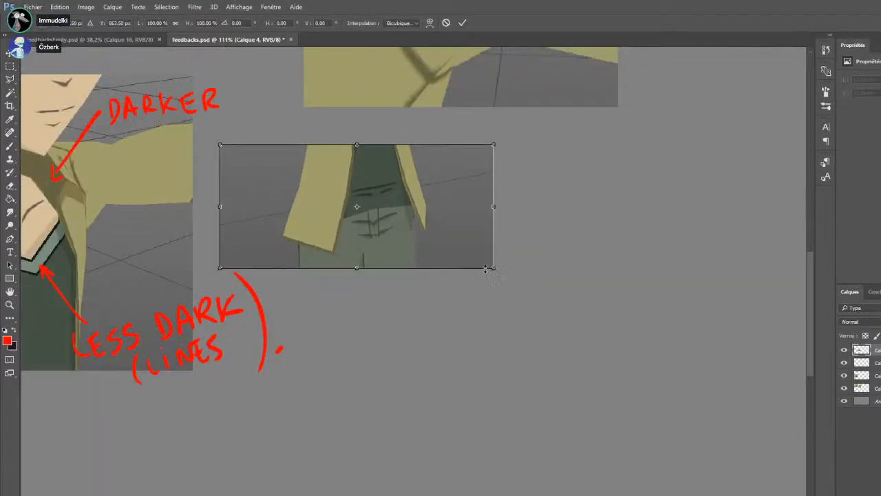
pyautogui.moveTo(487, 268); pyautogui.dragTo(619, 365)
pyautogui.press('Return')
# On a new layer, mark the trouser fly lines in red as "TOO WOOBLY" and circle the shirt folds as "UNNESSARY"
pyautogui.hotkey('ctrl', 'shift', 'alt', 'n')
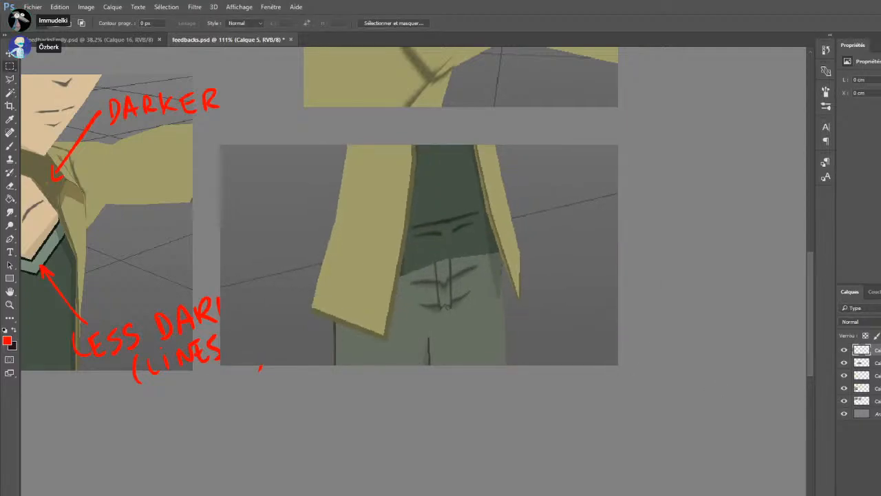
pyautogui.press('b')
pyautogui.moveTo(449, 297)
pyautogui.mouseDown()
pyautogui.moveTo(447, 284)
pyautogui.moveTo(466, 314)
pyautogui.moveTo(489, 328)
pyautogui.moveTo(475, 339)
pyautogui.mouseUp()
pyautogui.moveTo(469, 339)
pyautogui.mouseDown()
pyautogui.moveTo(470, 350)
pyautogui.moveTo(479, 340)
pyautogui.moveTo(542, 338)
pyautogui.mouseUp()
pyautogui.moveTo(553, 336); pyautogui.dragTo(555, 349)
pyautogui.moveTo(568, 333)
pyautogui.mouseDown()
pyautogui.moveTo(573, 349)
pyautogui.moveTo(606, 351)
pyautogui.mouseUp()
pyautogui.moveTo(518, 375); pyautogui.dragTo(562, 365)
pyautogui.moveTo(522, 383); pyautogui.dragTo(559, 378)
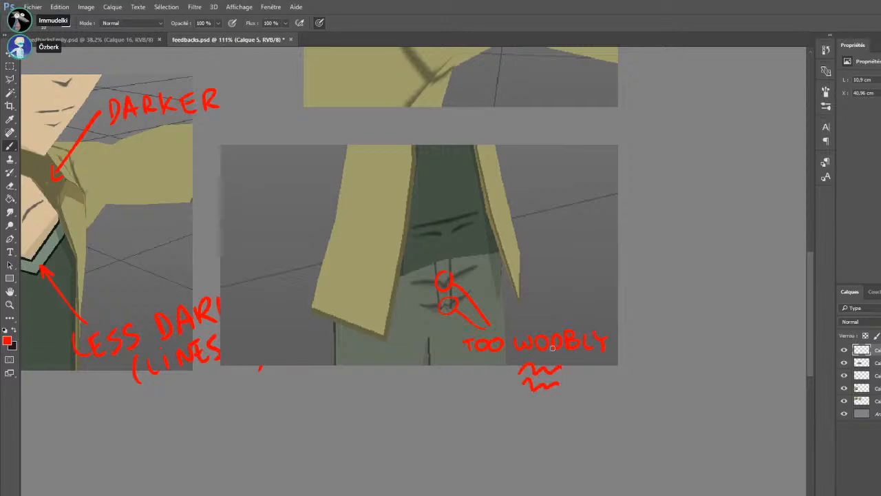
pyautogui.moveTo(481, 204)
pyautogui.mouseDown()
pyautogui.moveTo(444, 246)
pyautogui.moveTo(472, 195)
pyautogui.moveTo(484, 204)
pyautogui.moveTo(521, 182)
pyautogui.mouseUp()
pyautogui.moveTo(525, 181)
pyautogui.mouseDown()
pyautogui.moveTo(532, 191)
pyautogui.moveTo(534, 182)
pyautogui.moveTo(538, 193)
pyautogui.moveTo(559, 186)
pyautogui.moveTo(590, 202)
pyautogui.moveTo(618, 193)
pyautogui.moveTo(618, 212)
pyautogui.mouseUp()
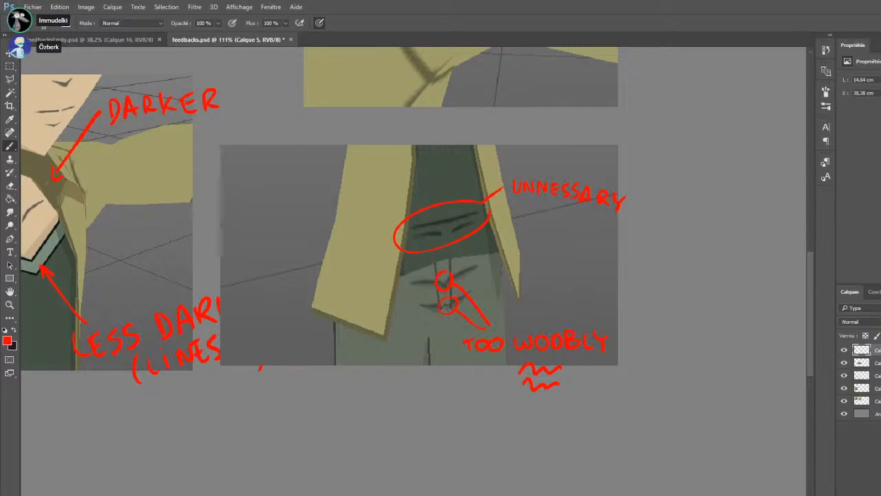
# Paste a front waist view below the annotated one and draw a dark line along the shirt hem on a new layer
pyautogui.scroll(2, 414, 437)
pyautogui.scroll(-7, 414, 436)
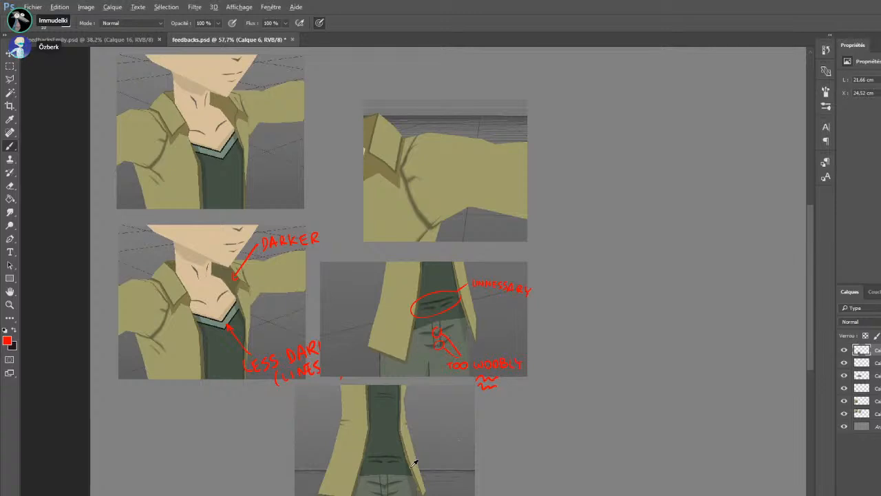
pyautogui.scroll(4, 413, 463)
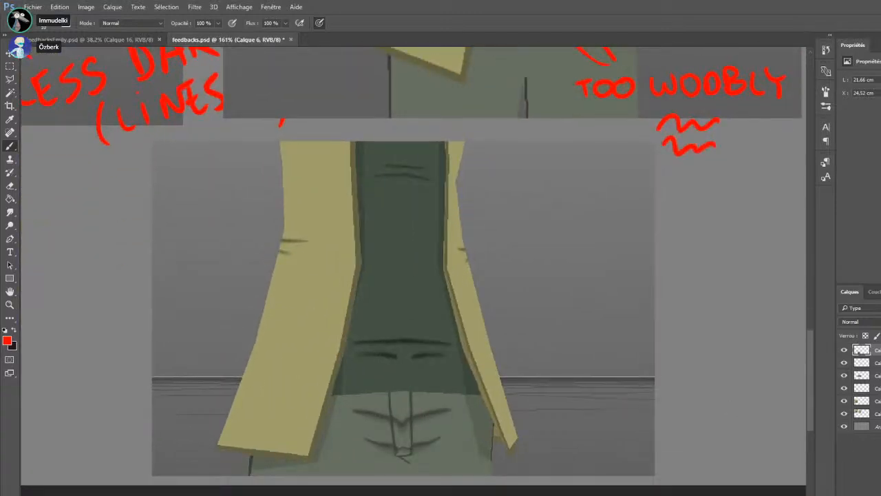
pyautogui.click(880, 492)
pyautogui.keyDown('alt'); pyautogui.click(412, 338); pyautogui.keyUp('alt')
pyautogui.moveTo(335, 393); pyautogui.dragTo(448, 392)
pyautogui.hotkey('ctrl', 'z')
pyautogui.moveTo(330, 394); pyautogui.dragTo(487, 392)
# Paint over the dark folds above the shirt hem with the shirt colour and draw a fainter curved fold instead
pyautogui.keyDown('alt'); pyautogui.click(413, 363); pyautogui.keyUp('alt')
pyautogui.moveTo(450, 353); pyautogui.dragTo(363, 353)
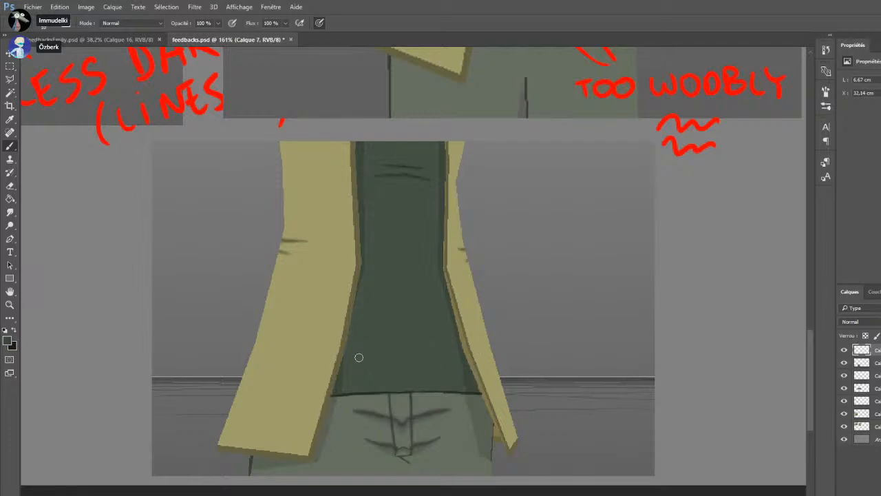
pyautogui.moveTo(366, 350)
pyautogui.mouseDown()
pyautogui.moveTo(445, 349)
pyautogui.moveTo(385, 354)
pyautogui.moveTo(417, 361)
pyautogui.moveTo(442, 361)
pyautogui.mouseUp()
pyautogui.moveTo(360, 346); pyautogui.dragTo(458, 351)
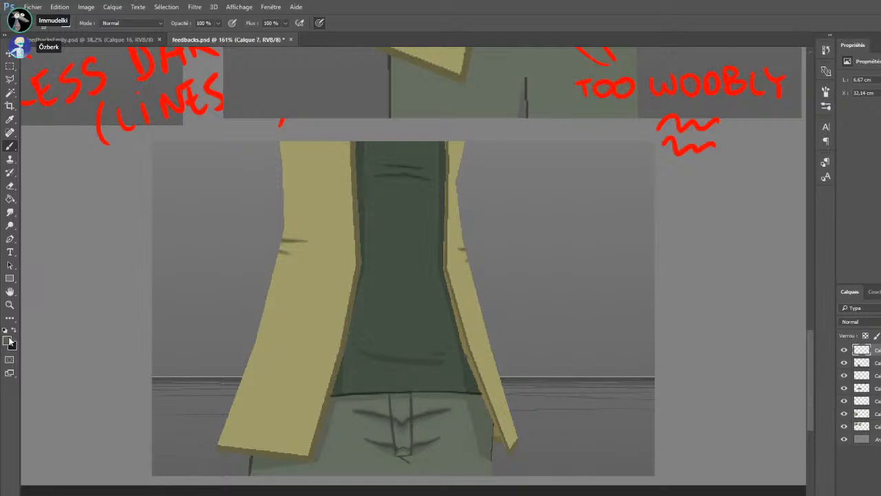
# Add a new layer and sample the red of the existing notes as the brush colour
pyautogui.press('i')
pyautogui.press('b')
pyautogui.hotkey('ctrl', 'alt', 'shift', 'n')
pyautogui.press('i')
pyautogui.click(682, 152)
pyautogui.press('b')
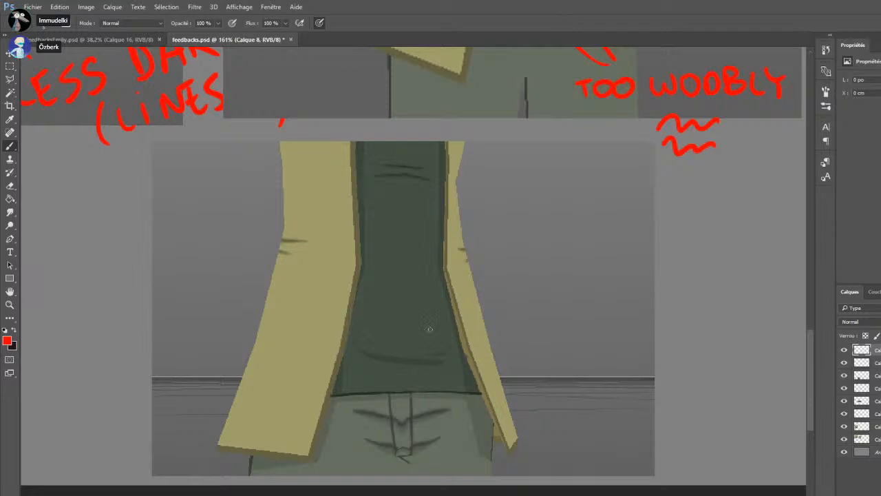
pyautogui.moveTo(481, 294)
pyautogui.mouseDown()
pyautogui.moveTo(416, 348)
pyautogui.moveTo(427, 348)
pyautogui.mouseUp()
pyautogui.moveTo(490, 287); pyautogui.dragTo(534, 296)
pyautogui.hotkey('ctrl', 'z')
pyautogui.hotkey('ctrl', 'z')
pyautogui.hotkey('ctrl', 'z')
pyautogui.hotkey('ctrl', 'z')
# Change the brush colour to light blue and draw an arrow from the red-annotated waist image to the corrected one
pyautogui.press('i')
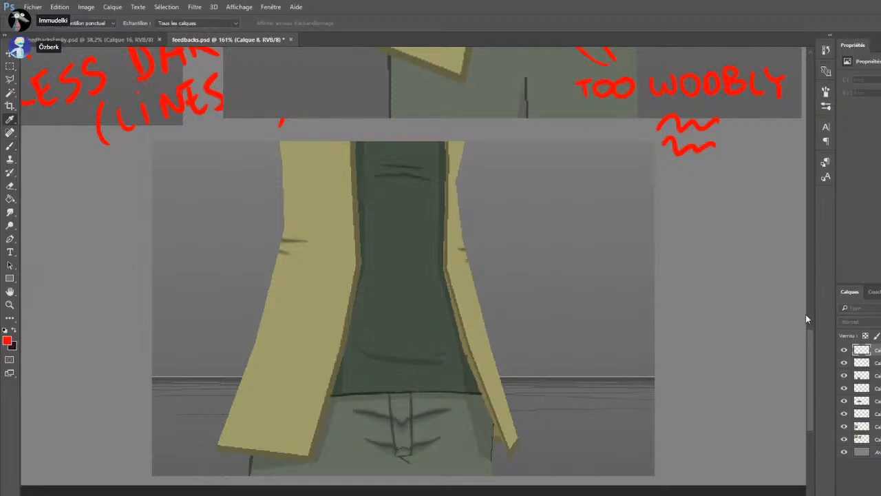
pyautogui.press('b')
pyautogui.moveTo(549, 67)
pyautogui.mouseDown()
pyautogui.moveTo(485, 233)
pyautogui.moveTo(507, 230)
pyautogui.mouseUp()
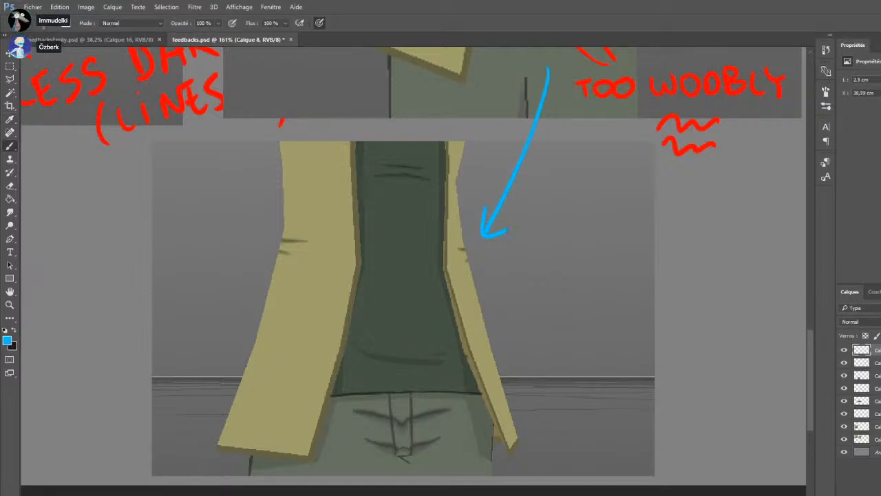
# Draw a blue arrow to the faint shirt fold and label it "more subtle."
pyautogui.moveTo(438, 316); pyautogui.dragTo(409, 343)
pyautogui.moveTo(407, 335); pyautogui.dragTo(418, 340)
pyautogui.moveTo(429, 304); pyautogui.dragTo(532, 312)
pyautogui.moveTo(538, 307)
pyautogui.mouseDown()
pyautogui.moveTo(529, 314)
pyautogui.moveTo(544, 315)
pyautogui.mouseUp()
pyautogui.moveTo(540, 304)
pyautogui.mouseDown()
pyautogui.moveTo(559, 303)
pyautogui.moveTo(558, 316)
pyautogui.mouseUp()
pyautogui.moveTo(561, 311); pyautogui.dragTo(568, 315)
pyautogui.click(582, 316)
# Draw a blue arrow to the dark shirt hem line and label it "line of cell shading."
pyautogui.moveTo(522, 357)
pyautogui.mouseDown()
pyautogui.moveTo(474, 392)
pyautogui.moveTo(486, 394)
pyautogui.mouseUp()
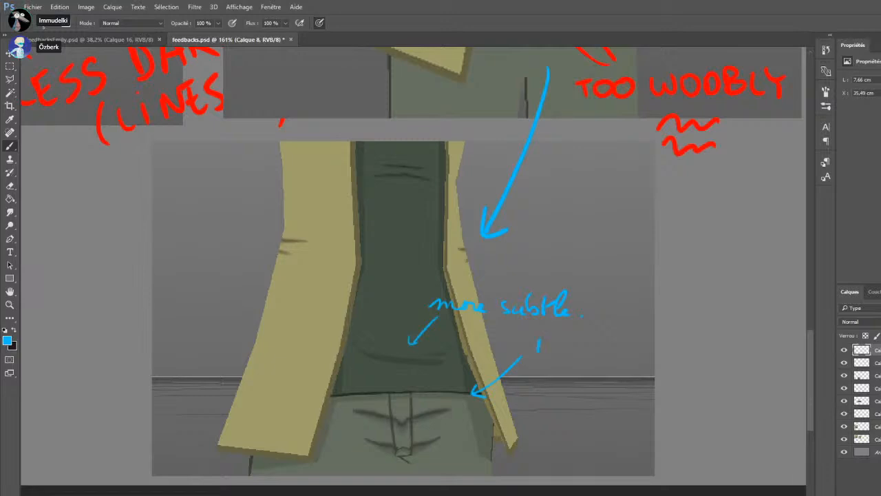
pyautogui.moveTo(544, 351); pyautogui.dragTo(548, 361)
pyautogui.moveTo(551, 354); pyautogui.dragTo(595, 362)
pyautogui.moveTo(597, 357)
pyautogui.mouseDown()
pyautogui.moveTo(606, 354)
pyautogui.moveTo(605, 364)
pyautogui.mouseUp()
pyautogui.moveTo(549, 378); pyautogui.dragTo(538, 389)
pyautogui.moveTo(541, 386); pyautogui.dragTo(562, 391)
pyautogui.moveTo(572, 367); pyautogui.dragTo(563, 416)
pyautogui.moveTo(571, 398); pyautogui.dragTo(640, 416)
pyautogui.click(648, 413)
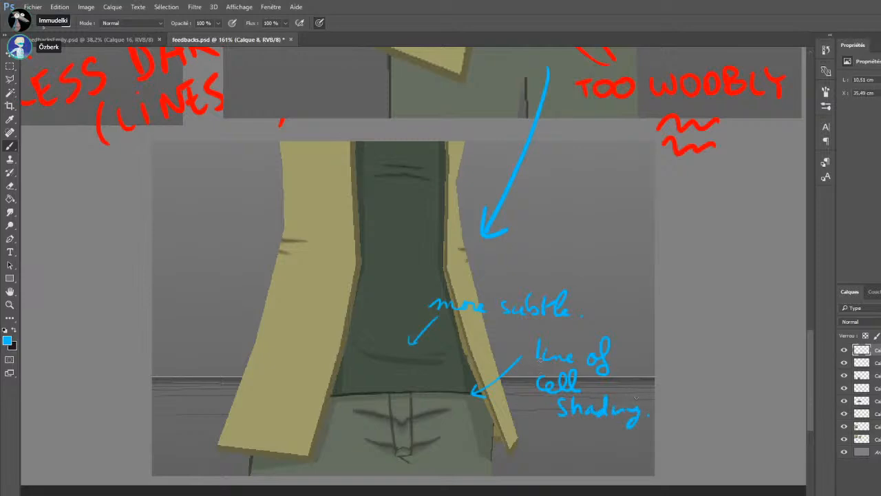
# Draw a curved blue arrow to the area just under the shirt hem and label it "shadow"
pyautogui.moveTo(448, 398)
pyautogui.mouseDown()
pyautogui.moveTo(482, 428)
pyautogui.moveTo(561, 456)
pyautogui.mouseUp()
pyautogui.moveTo(445, 398); pyautogui.dragTo(457, 402)
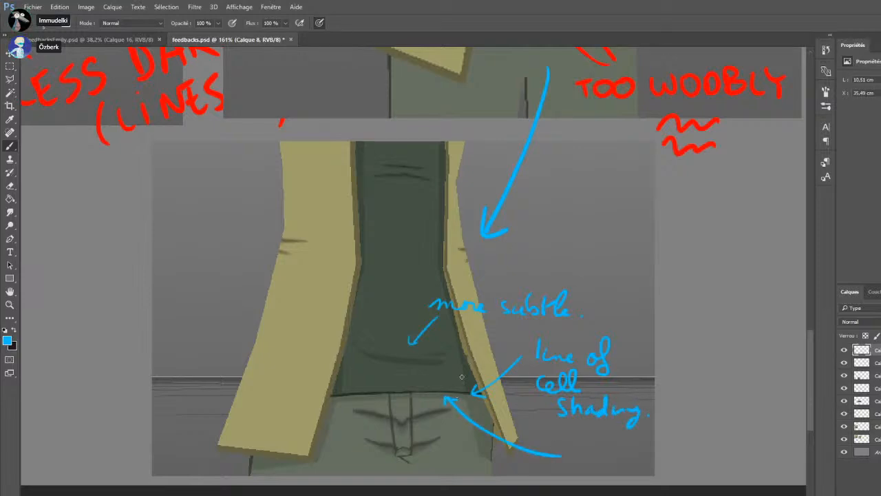
pyautogui.moveTo(582, 449)
pyautogui.mouseDown()
pyautogui.moveTo(607, 452)
pyautogui.moveTo(603, 462)
pyautogui.moveTo(623, 465)
pyautogui.moveTo(627, 454)
pyautogui.moveTo(667, 471)
pyautogui.mouseUp()
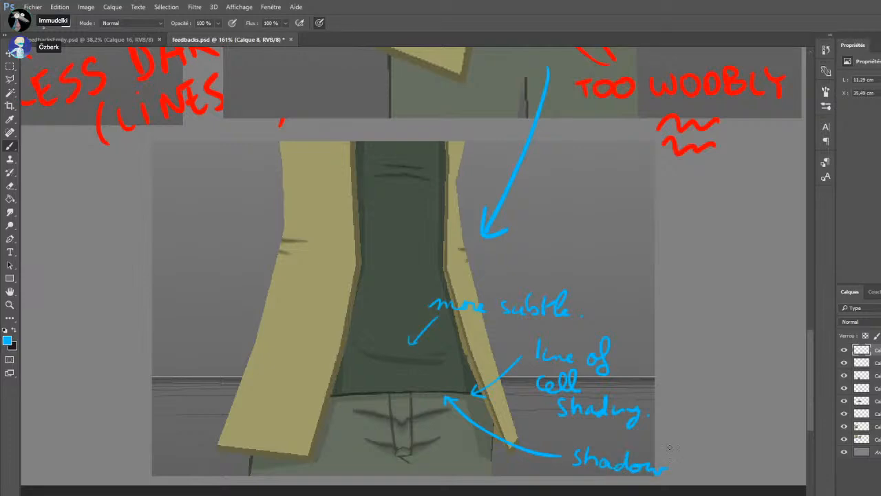
# Paste the screenshot of the lower legs and shoes and place it beside the sleeve close-up
pyautogui.scroll(-10, 571, 321)
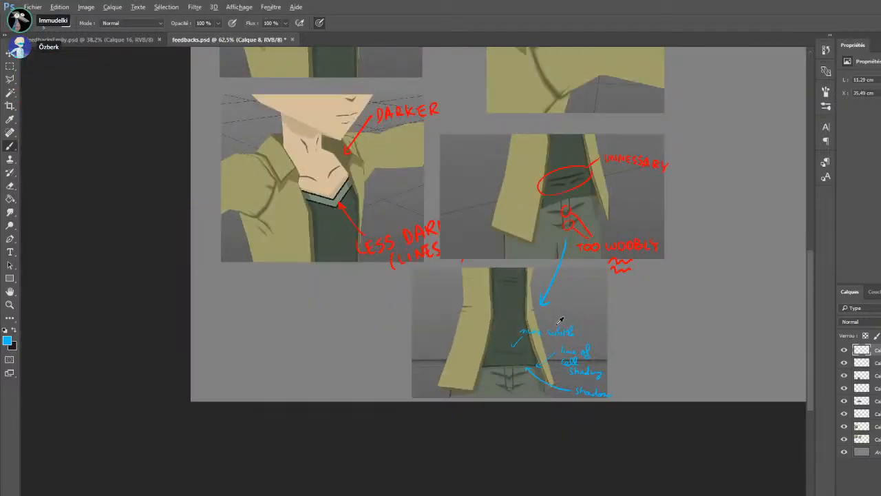
pyautogui.scroll(2, 461, 296)
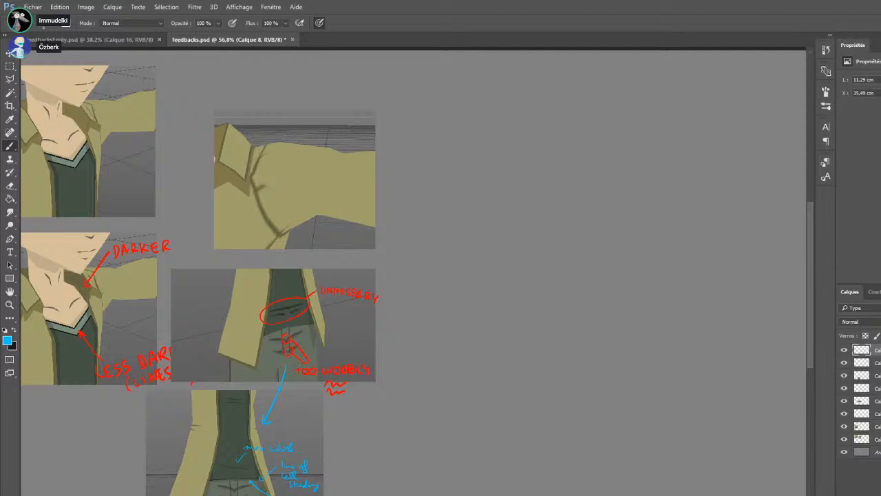
pyautogui.hotkey('ctrl', 'v')
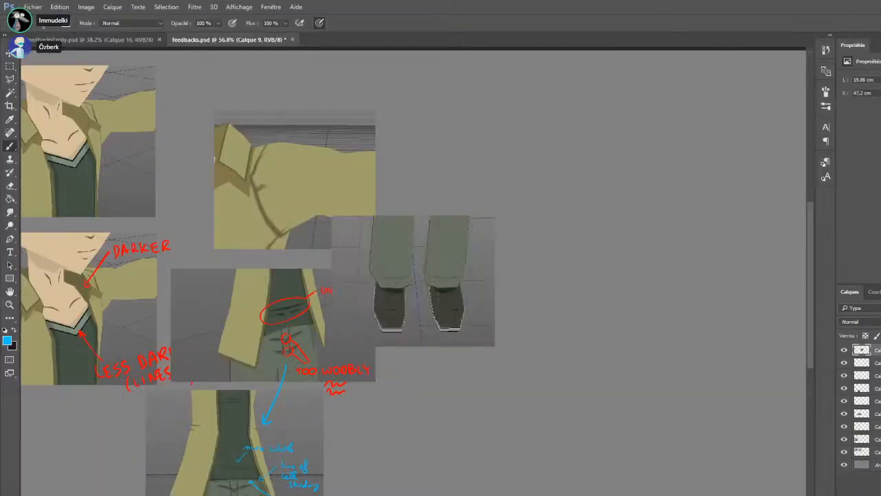
pyautogui.scroll(-4, 427, 360)
pyautogui.moveTo(429, 286); pyautogui.dragTo(457, 206)
pyautogui.scroll(4, 456, 205)
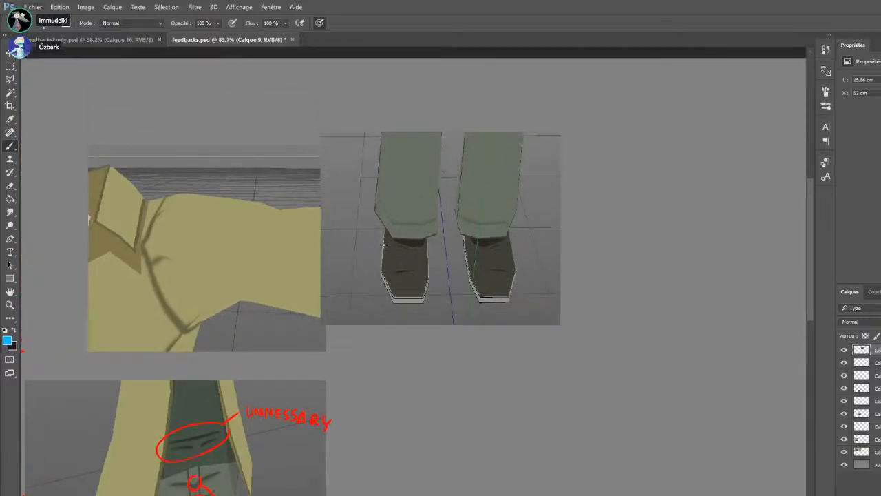
# Sketch a rounded, outward-turned blue outline over the left shoe in the shoe screenshot
pyautogui.moveTo(380, 232); pyautogui.dragTo(375, 296)
pyautogui.hotkey('ctrl', 'z')
pyautogui.moveTo(422, 239); pyautogui.dragTo(405, 300)
pyautogui.moveTo(382, 228)
pyautogui.mouseDown()
pyautogui.moveTo(372, 289)
pyautogui.moveTo(380, 301)
pyautogui.moveTo(392, 291)
pyautogui.moveTo(373, 286)
pyautogui.moveTo(377, 297)
pyautogui.moveTo(414, 295)
pyautogui.mouseUp()
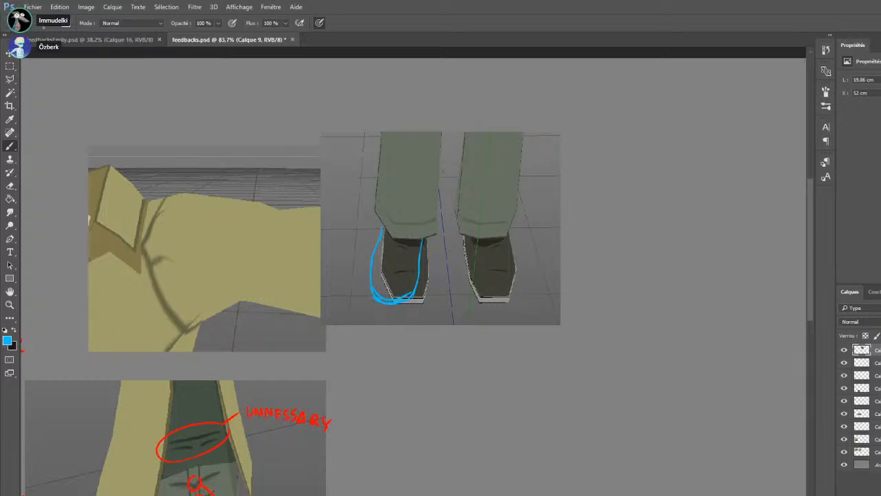
# Sketch a matching blue outline over the right shoe and add outward-pointing direction arrows on both shoes
pyautogui.moveTo(469, 237); pyautogui.dragTo(490, 298)
pyautogui.moveTo(530, 271)
pyautogui.mouseDown()
pyautogui.moveTo(530, 290)
pyautogui.moveTo(507, 300)
pyautogui.moveTo(529, 288)
pyautogui.mouseUp()
pyautogui.moveTo(469, 239); pyautogui.dragTo(494, 295)
pyautogui.moveTo(496, 262)
pyautogui.mouseDown()
pyautogui.moveTo(518, 311)
pyautogui.moveTo(526, 307)
pyautogui.mouseUp()
pyautogui.moveTo(390, 262); pyautogui.dragTo(386, 311)
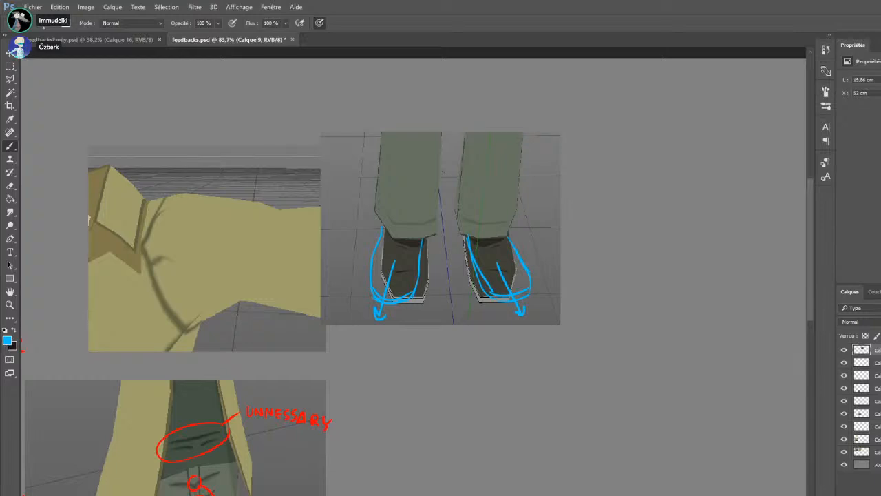
# Paste the arm screenshot below the shoe image and add a second copy beside it
pyautogui.hotkey('ctrl', '0')
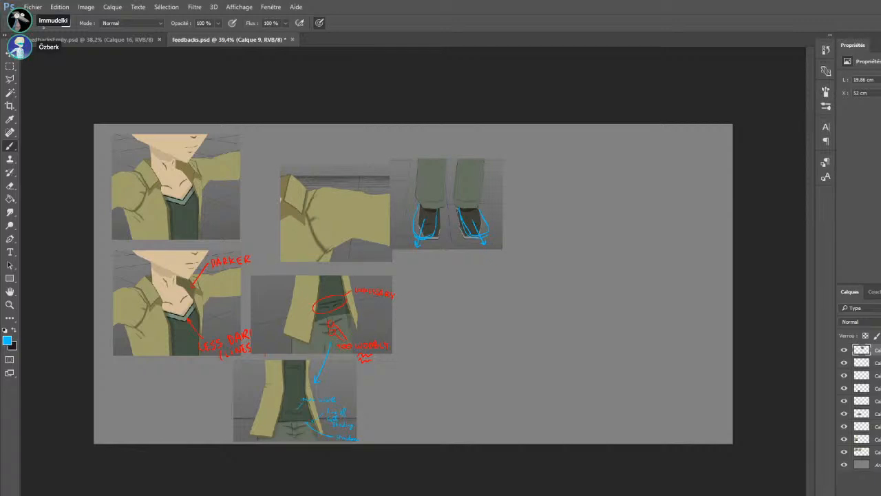
pyautogui.hotkey('ctrl', 'v')
pyautogui.hotkey('ctrl', 'z')
pyautogui.hotkey('ctrl', 'v')
pyautogui.scroll(3, 476, 366)
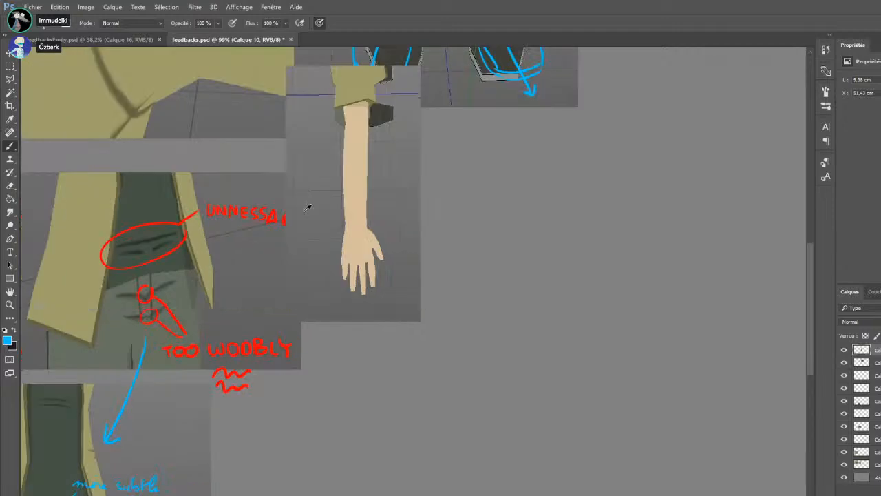
pyautogui.moveTo(334, 187)
pyautogui.mouseDown()
pyautogui.moveTo(360, 260)
pyautogui.moveTo(483, 327)
pyautogui.moveTo(476, 339)
pyautogui.mouseUp()
pyautogui.hotkey('ctrl', 'v')
# Try sketching a corrected forearm outline in blue over the second arm copy
pyautogui.click(10, 120)
pyautogui.click(10, 146)
pyautogui.moveTo(498, 194); pyautogui.dragTo(503, 226)
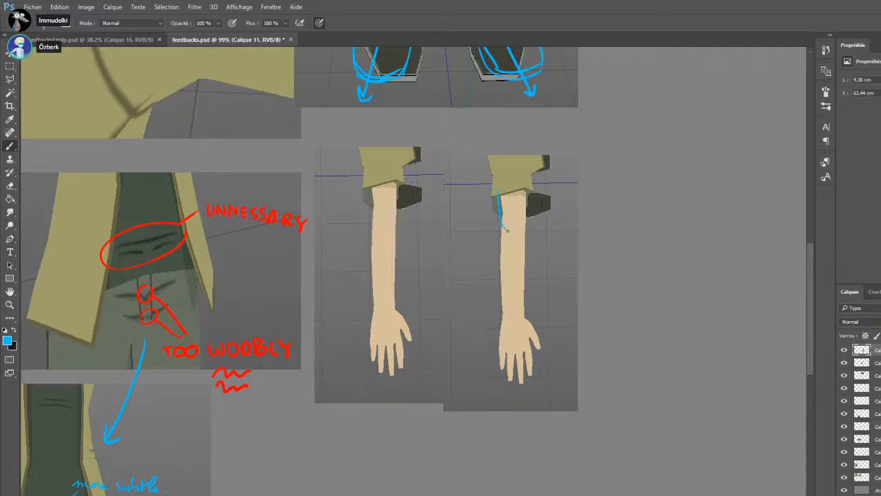
pyautogui.hotkey('ctrl', 'z')
pyautogui.moveTo(498, 188); pyautogui.dragTo(504, 301)
pyautogui.hotkey('ctrl', 'alt', 'z')
pyautogui.hotkey('ctrl', 'alt', 'z')
pyautogui.hotkey('ctrl', 'alt', 'z')
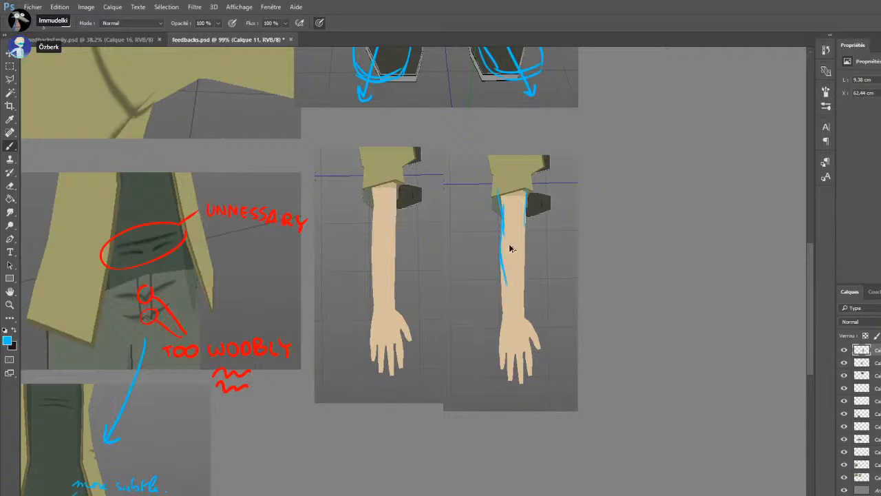
pyautogui.hotkey('ctrl', 'alt', 'z')
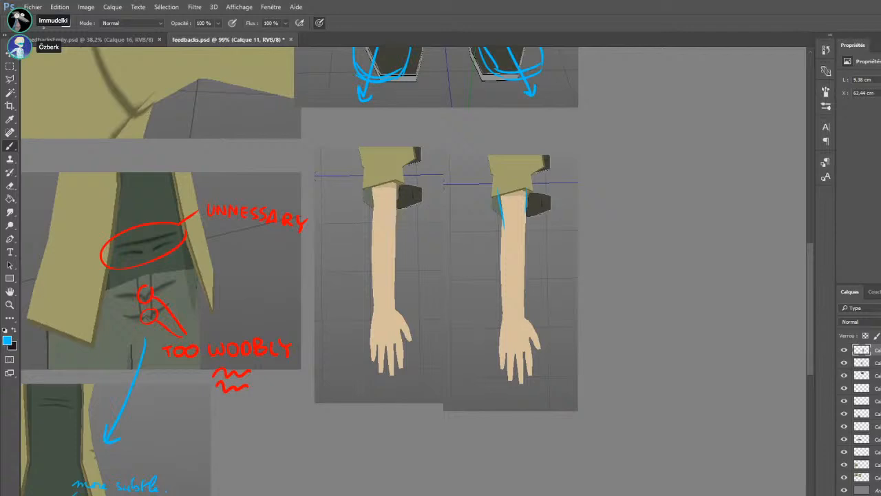
# Paste the wireframe arm comparison, delete the sketched-over arm copy and set the comparison beside the remaining arm image
pyautogui.hotkey('ctrl', 'v')
pyautogui.moveTo(405, 344); pyautogui.dragTo(635, 345)
pyautogui.keyDown('ctrl'); pyautogui.click(475, 259); pyautogui.keyUp('ctrl')
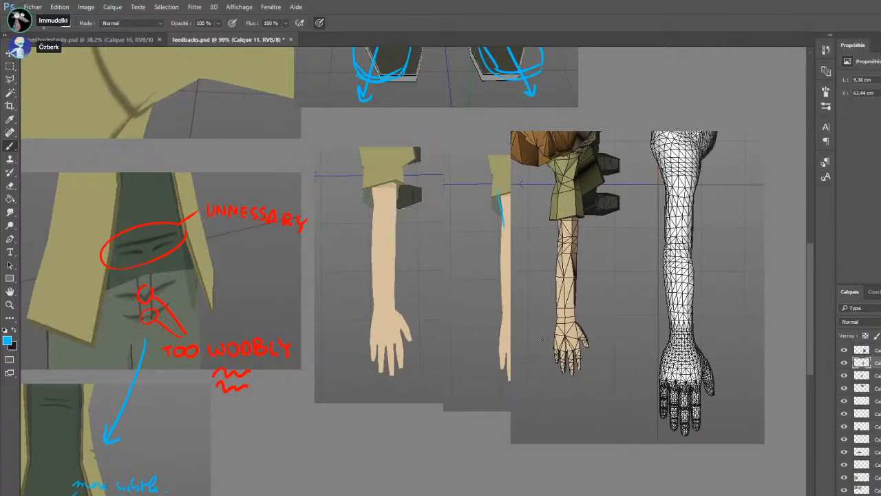
pyautogui.press('Delete')
pyautogui.scroll(-3, 438, 353)
pyautogui.moveTo(580, 299); pyautogui.dragTo(524, 305)
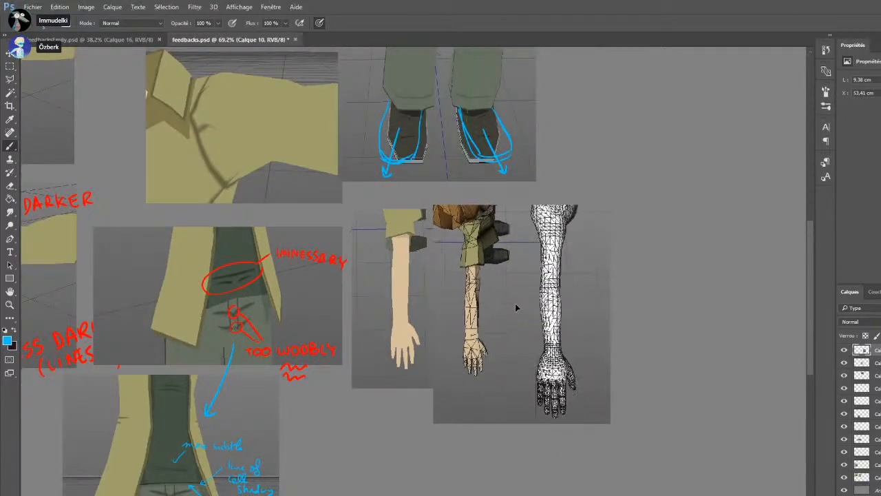
# Delete the plain arm screenshot beside the wireframe comparison
pyautogui.keyDown('ctrl'); pyautogui.click(361, 267); pyautogui.keyUp('ctrl')
pyautogui.moveTo(486, 200); pyautogui.dragTo(321, 413)
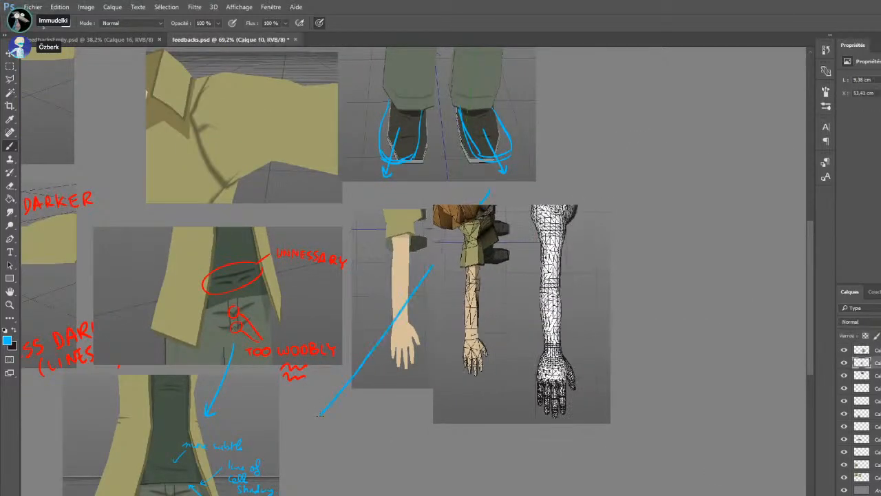
pyautogui.hotkey('ctrl', 'z')
pyautogui.click(10, 66)
pyautogui.press('Delete')
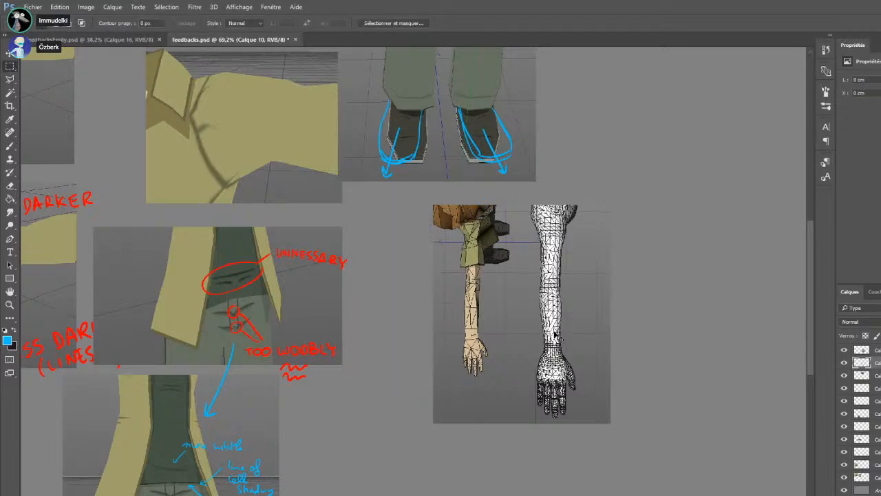
# On a new layer, outline the corrected shape of the character's arm in blue from the shoulder to the hand
pyautogui.keyDown('ctrl'); pyautogui.click(570, 318); pyautogui.keyUp('ctrl')
pyautogui.moveTo(569, 318); pyautogui.dragTo(514, 309)
pyautogui.scroll(4, 514, 310)
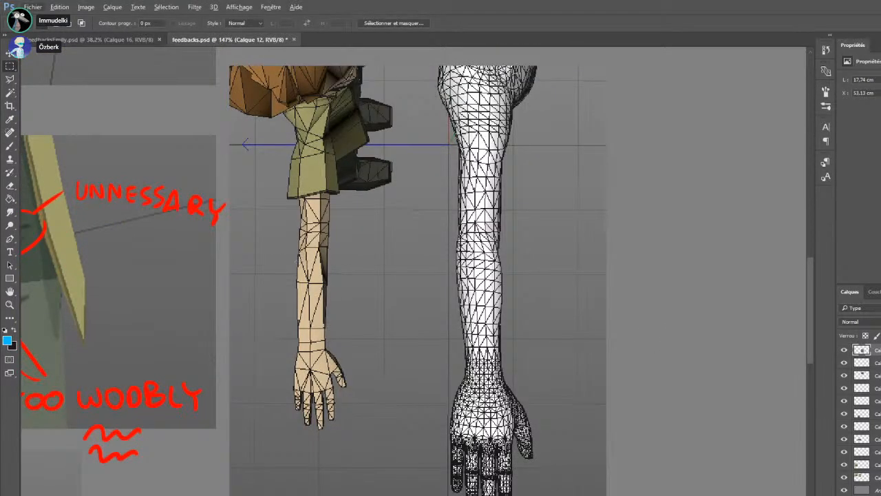
pyautogui.click(11, 146)
pyautogui.hotkey('ctrl', 'shift', 'alt', 'n')
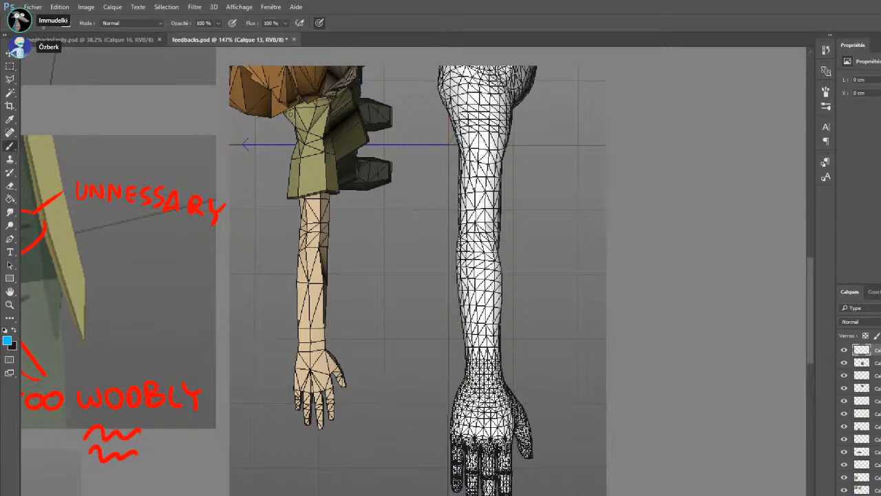
pyautogui.moveTo(284, 110); pyautogui.dragTo(301, 151)
pyautogui.hotkey('ctrl', 'z')
pyautogui.moveTo(290, 103); pyautogui.dragTo(301, 221)
pyautogui.moveTo(327, 110); pyautogui.dragTo(324, 338)
pyautogui.moveTo(300, 204); pyautogui.dragTo(296, 391)
pyautogui.moveTo(325, 333); pyautogui.dragTo(338, 365)
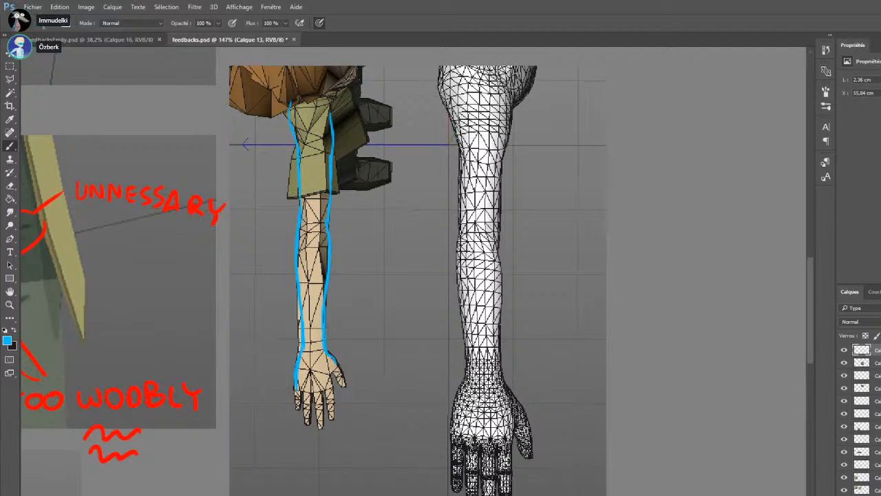
# Mark the elbow with short red strokes on both sides and trace the outer forearm curve in red
pyautogui.press('i')
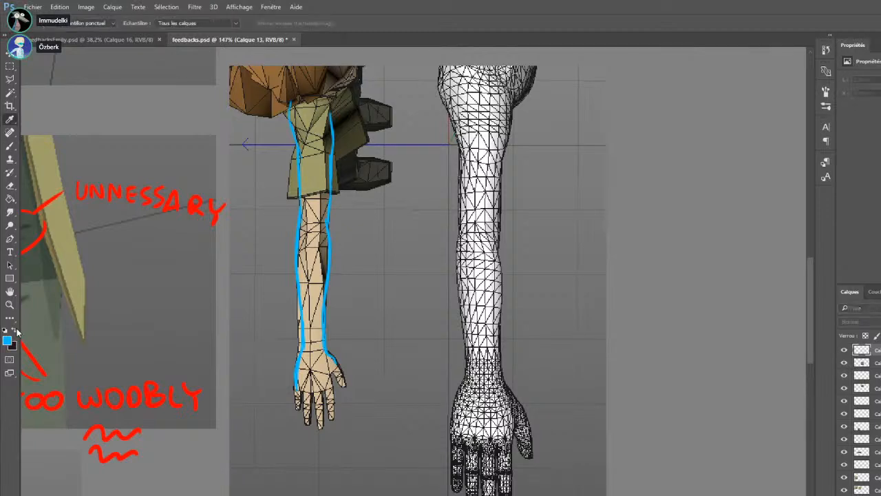
pyautogui.click(870, 230)
pyautogui.moveTo(295, 207); pyautogui.dragTo(306, 207)
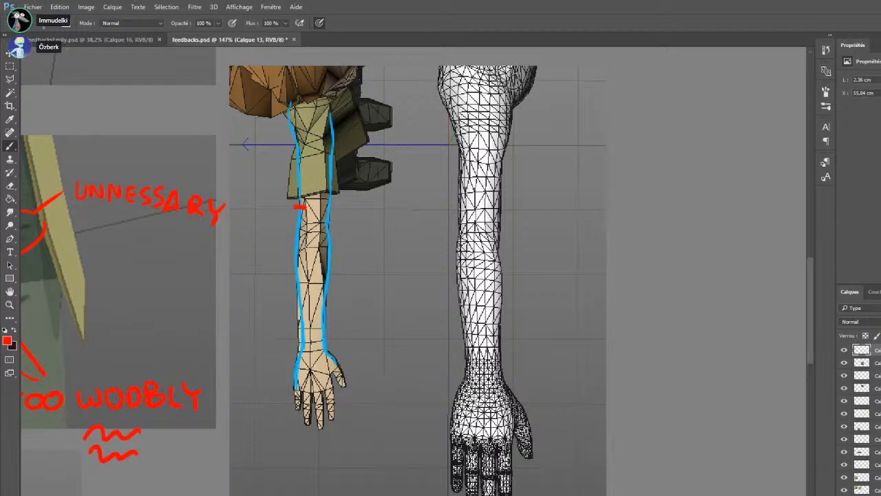
pyautogui.moveTo(323, 214)
pyautogui.mouseDown()
pyautogui.moveTo(328, 236)
pyautogui.moveTo(337, 227)
pyautogui.mouseUp()
pyautogui.moveTo(330, 244); pyautogui.dragTo(327, 338)
pyautogui.scroll(-3, 290, 360)
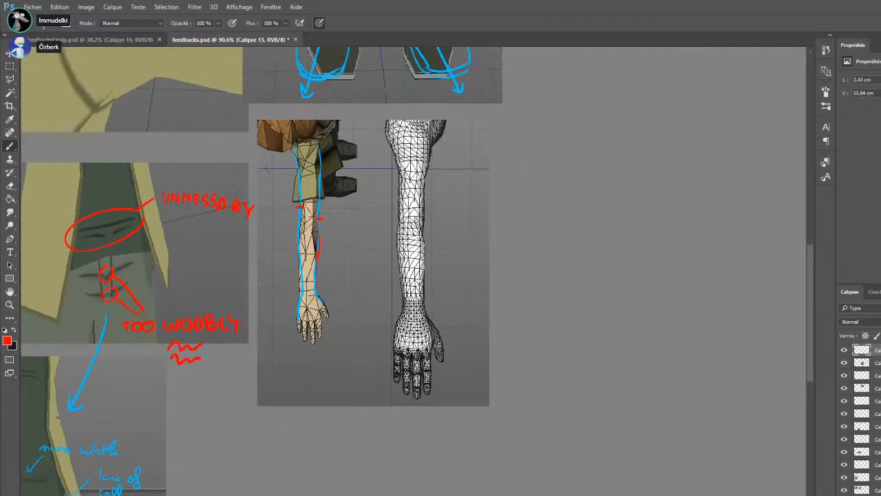
# Switch to Cinema 4D, inspect the shoulders of the white wireframe body and show the character alone in a separate scene
pyautogui.hotkey('alt', 'Tab')
pyautogui.moveTo(513, 365); pyautogui.dragTo(551, 86)
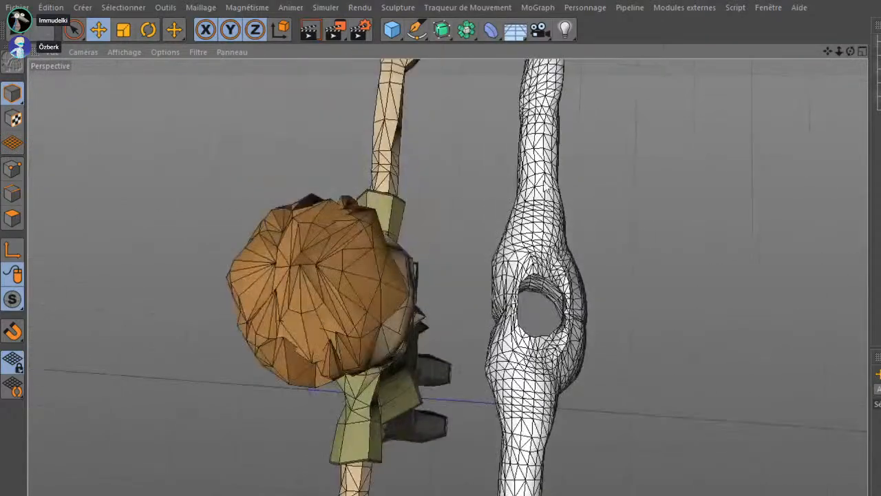
pyautogui.click(523, 221)
pyautogui.moveTo(455, 199); pyautogui.dragTo(426, 180)
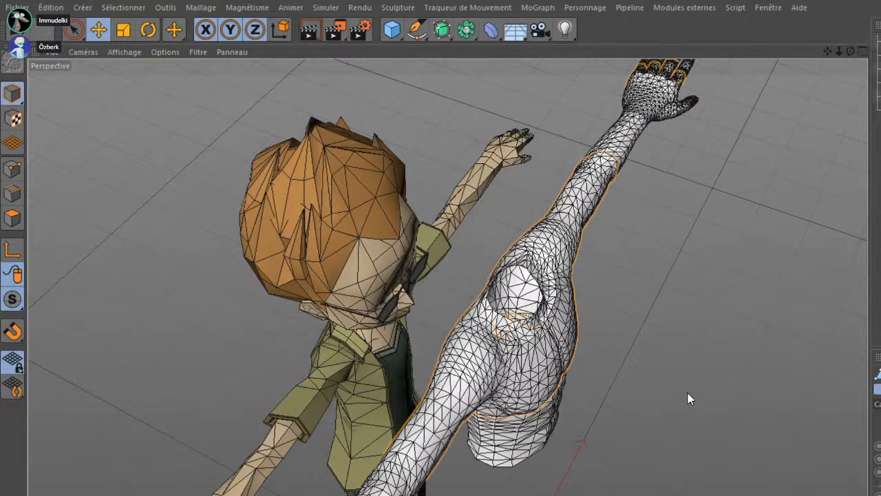
pyautogui.hotkey('ctrl', 'n')
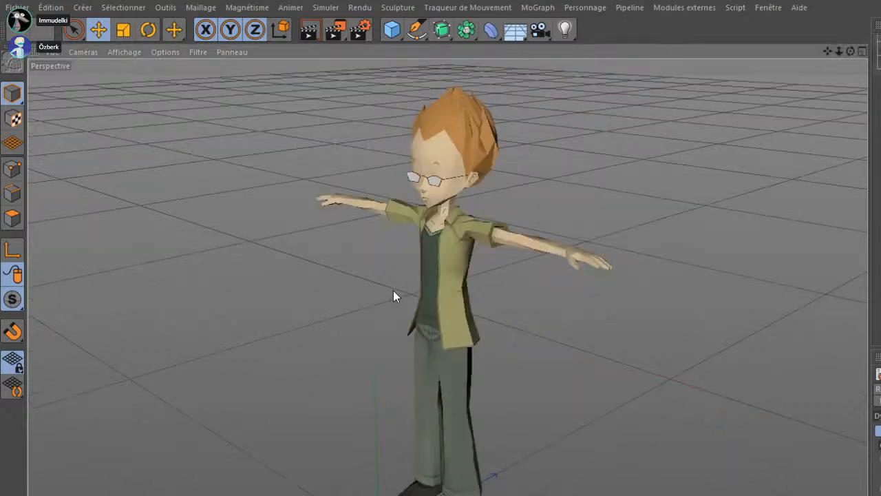
pyautogui.scroll(5, 394, 291)
pyautogui.moveTo(291, 374); pyautogui.dragTo(421, 283)
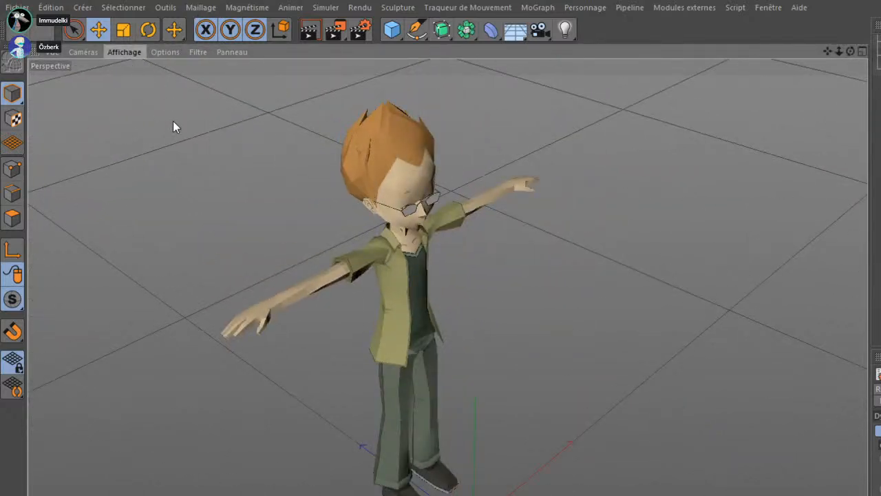
# Capture the character's sleeve and shoulder and place two copies side by side below the arm comparison in the Photoshop feedback document
pyautogui.scroll(5, 410, 296)
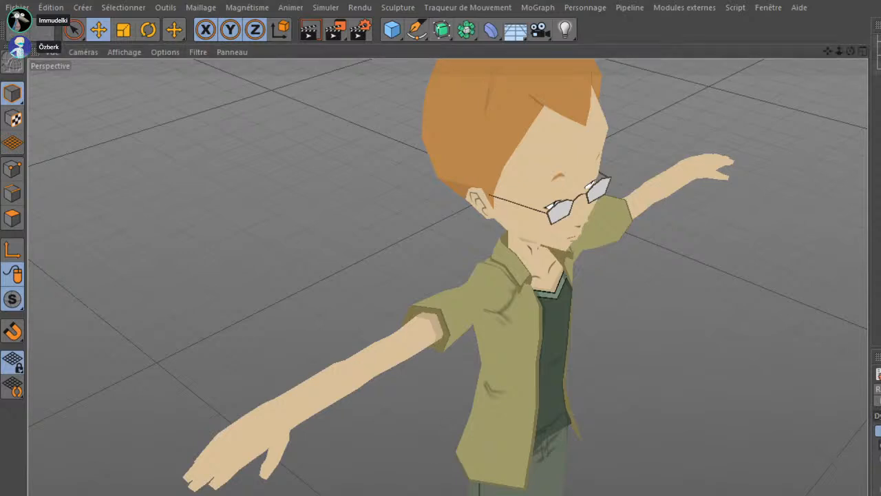
pyautogui.moveTo(517, 484); pyautogui.dragTo(456, 421)
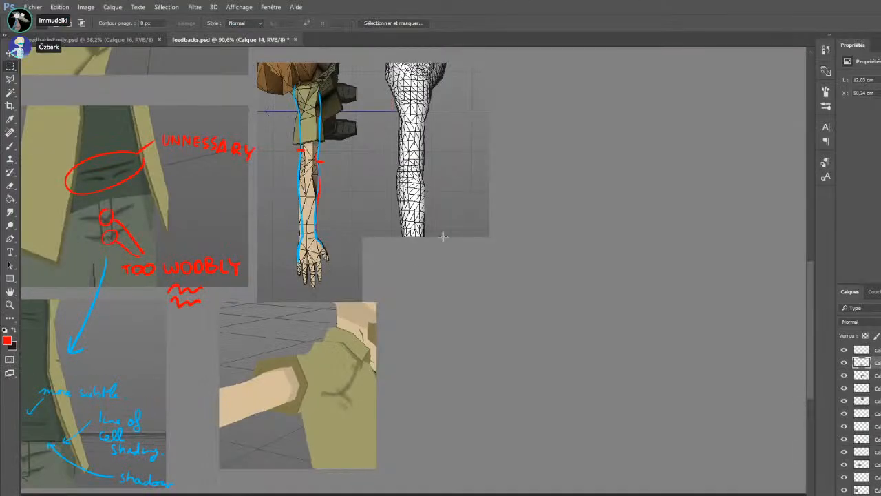
pyautogui.moveTo(444, 237); pyautogui.dragTo(106, 492)
pyautogui.moveTo(328, 334)
pyautogui.mouseDown()
pyautogui.moveTo(512, 337)
pyautogui.moveTo(491, 339)
pyautogui.mouseUp()
pyautogui.scroll(5, 332, 312)
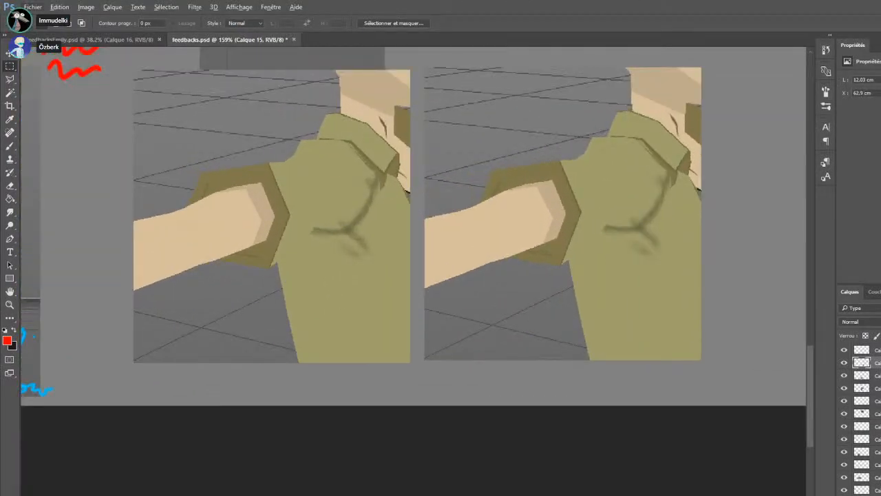
# On a new layer, paint the inside of the sleeve opening dark brown on the second shoulder image
pyautogui.hotkey('ctrl', 'alt', 'shift', 'n')
pyautogui.click(13, 145)
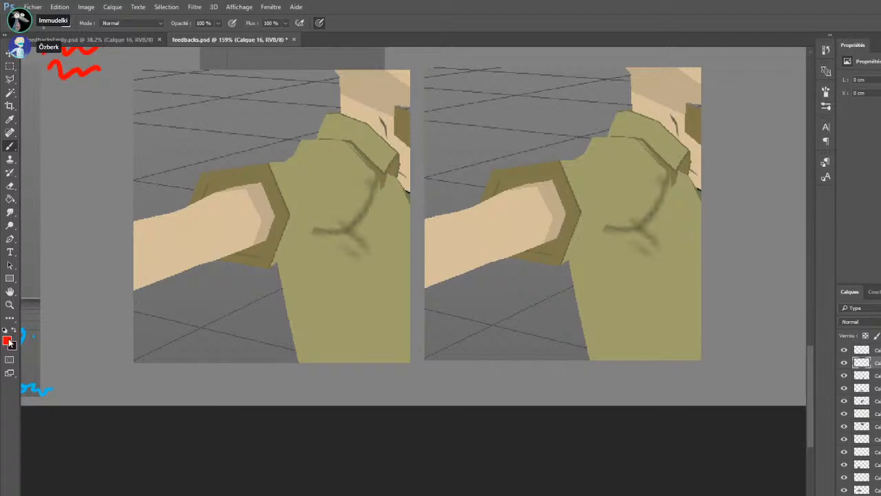
pyautogui.press('i')
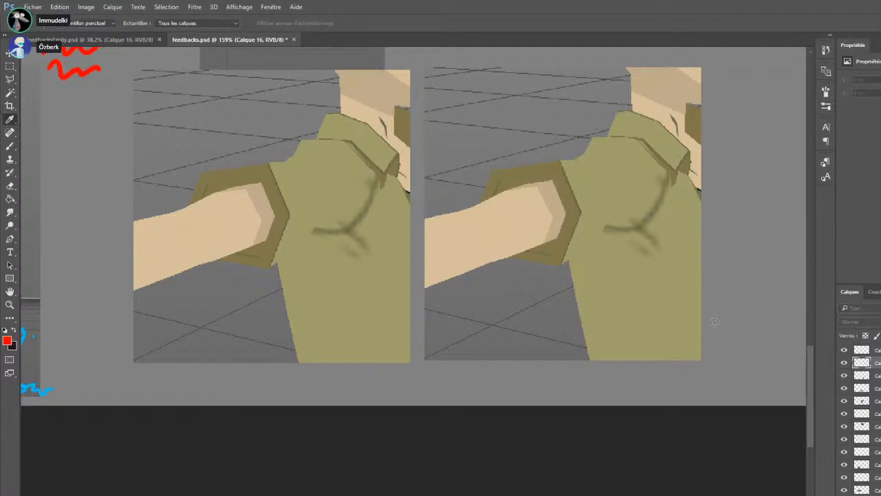
pyautogui.click(861, 253)
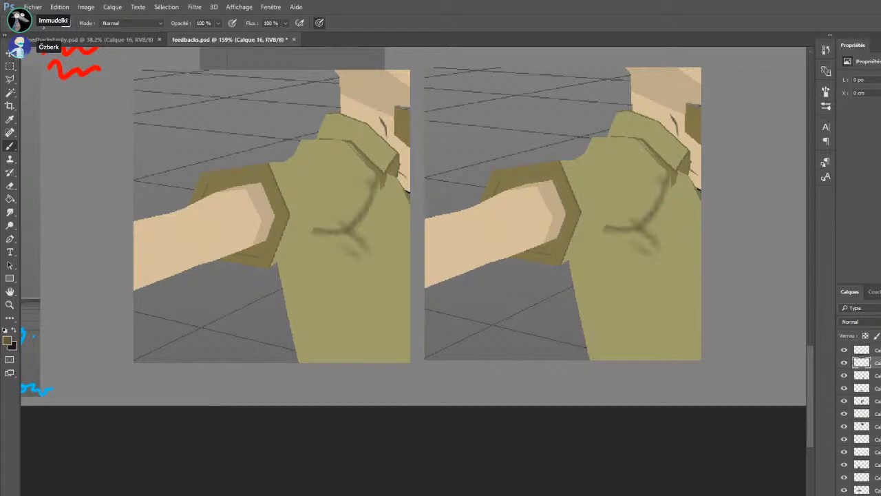
pyautogui.moveTo(498, 195)
pyautogui.mouseDown()
pyautogui.moveTo(547, 180)
pyautogui.moveTo(502, 186)
pyautogui.moveTo(551, 180)
pyautogui.moveTo(500, 182)
pyautogui.moveTo(549, 177)
pyautogui.mouseUp()
pyautogui.hotkey('ctrl', 'z')
pyautogui.moveTo(556, 240)
pyautogui.mouseDown()
pyautogui.moveTo(537, 247)
pyautogui.moveTo(546, 251)
pyautogui.mouseUp()
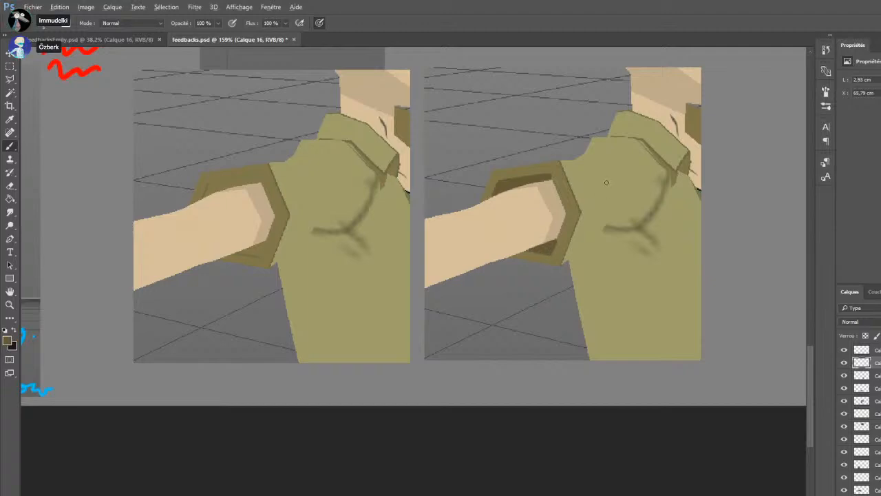
# Draw a red arrow to the darkened sleeve opening and write "MORE CONTRAST" above it
pyautogui.scroll(-5, 609, 206)
pyautogui.scroll(4, 593, 216)
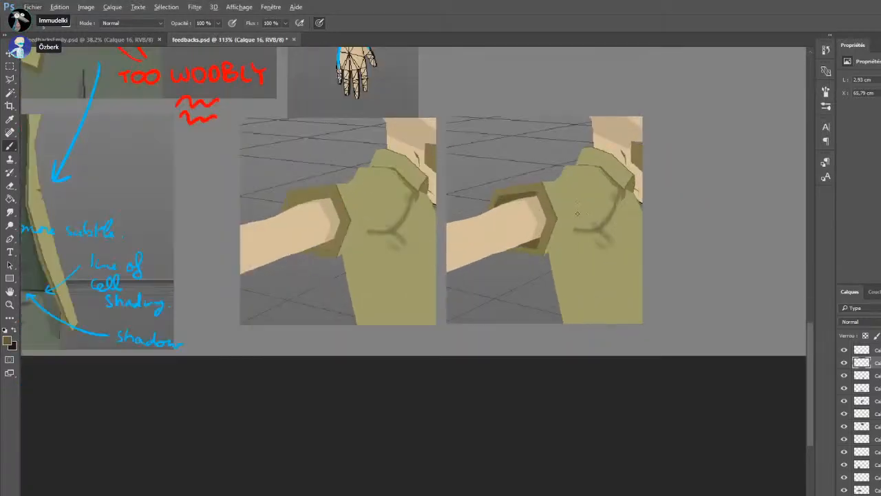
pyautogui.press('x')
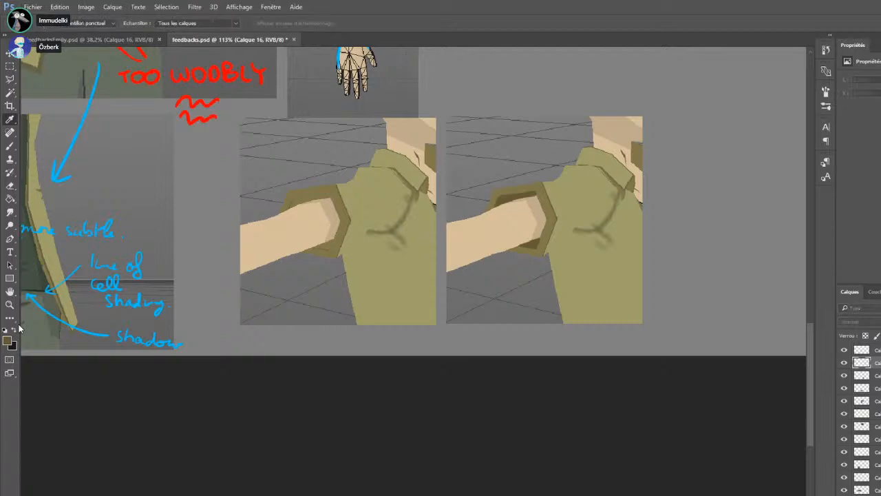
pyautogui.moveTo(505, 150); pyautogui.dragTo(508, 180)
pyautogui.moveTo(501, 171)
pyautogui.mouseDown()
pyautogui.moveTo(510, 184)
pyautogui.moveTo(521, 168)
pyautogui.mouseUp()
pyautogui.moveTo(469, 130); pyautogui.dragTo(484, 121)
pyautogui.moveTo(491, 118); pyautogui.dragTo(515, 126)
pyautogui.moveTo(529, 110)
pyautogui.mouseDown()
pyautogui.moveTo(517, 125)
pyautogui.moveTo(526, 117)
pyautogui.mouseUp()
pyautogui.moveTo(517, 125); pyautogui.dragTo(529, 122)
pyautogui.moveTo(481, 142); pyautogui.dragTo(473, 153)
pyautogui.moveTo(492, 143); pyautogui.dragTo(518, 135)
pyautogui.moveTo(521, 132)
pyautogui.mouseDown()
pyautogui.moveTo(532, 130)
pyautogui.moveTo(528, 144)
pyautogui.mouseUp()
pyautogui.moveTo(537, 143)
pyautogui.mouseDown()
pyautogui.moveTo(544, 135)
pyautogui.moveTo(555, 143)
pyautogui.mouseUp()
pyautogui.moveTo(551, 135)
pyautogui.mouseDown()
pyautogui.moveTo(559, 135)
pyautogui.moveTo(556, 144)
pyautogui.mouseUp()
pyautogui.moveTo(564, 130); pyautogui.dragTo(576, 129)
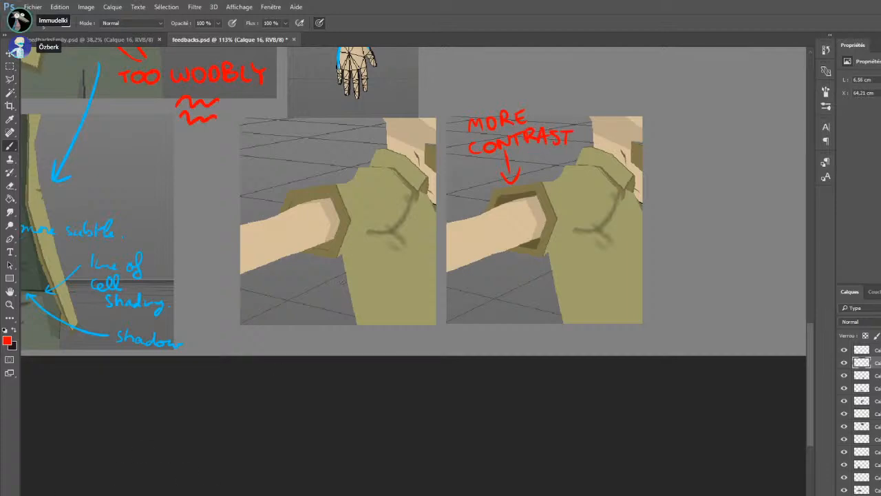
# Mark the shoulder curve in red on the second shoulder image and write "SHOULDER PLS" beside it
pyautogui.scroll(1, 321, 311)
pyautogui.keyDown('alt'); pyautogui.scroll(-1, 321, 311); pyautogui.keyUp('alt')
pyautogui.keyDown('alt'); pyautogui.scroll(-2, 321, 312); pyautogui.keyUp('alt')
pyautogui.scroll(1, 306, 318)
pyautogui.keyDown('alt'); pyautogui.scroll(-2, 286, 407); pyautogui.keyUp('alt')
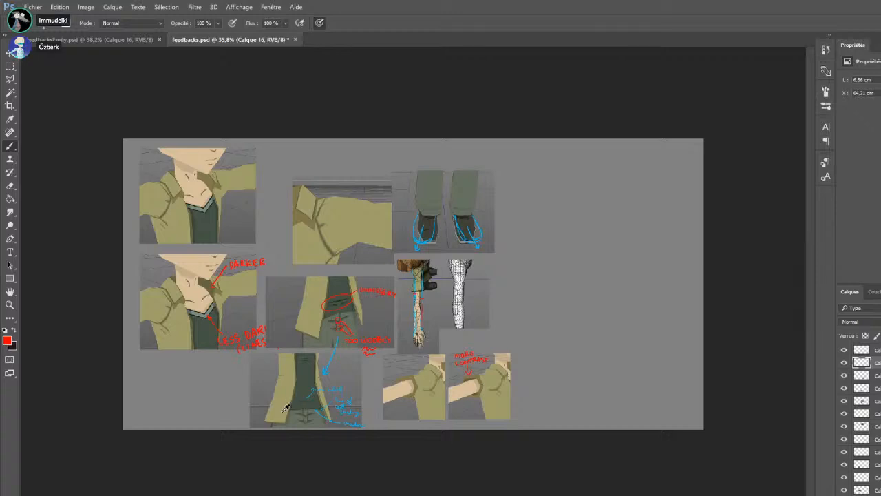
pyautogui.keyDown('alt'); pyautogui.scroll(3, 432, 378); pyautogui.keyUp('alt')
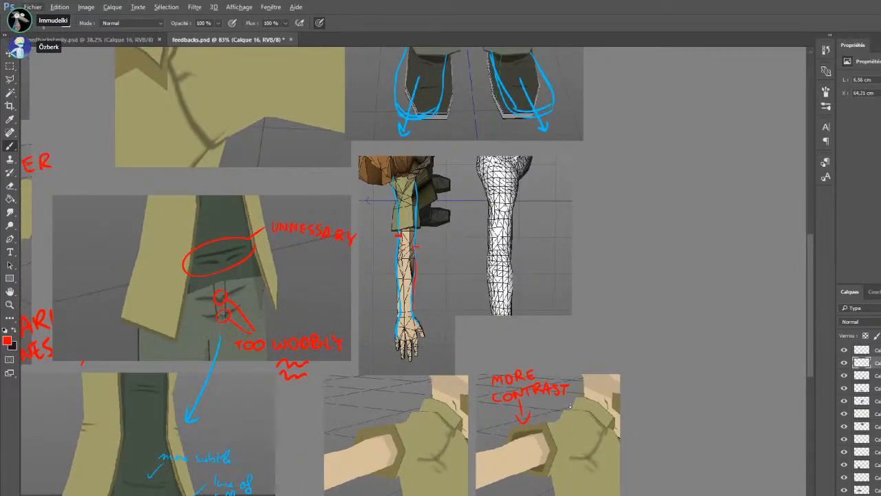
pyautogui.moveTo(553, 418)
pyautogui.mouseDown()
pyautogui.moveTo(570, 409)
pyautogui.moveTo(549, 420)
pyautogui.mouseUp()
pyautogui.scroll(-3, 429, 266)
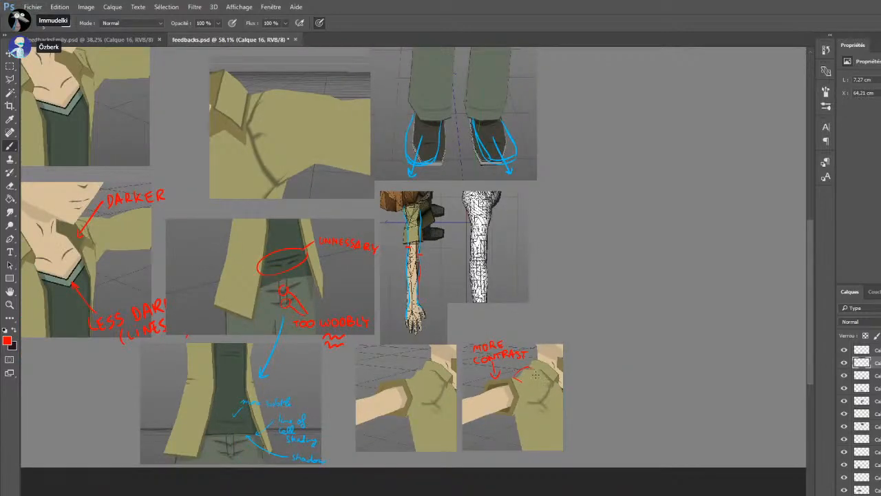
pyautogui.moveTo(531, 386)
pyautogui.mouseDown()
pyautogui.moveTo(587, 371)
pyautogui.moveTo(547, 396)
pyautogui.mouseUp()
pyautogui.moveTo(546, 389); pyautogui.dragTo(560, 397)
pyautogui.scroll(-4, 501, 472)
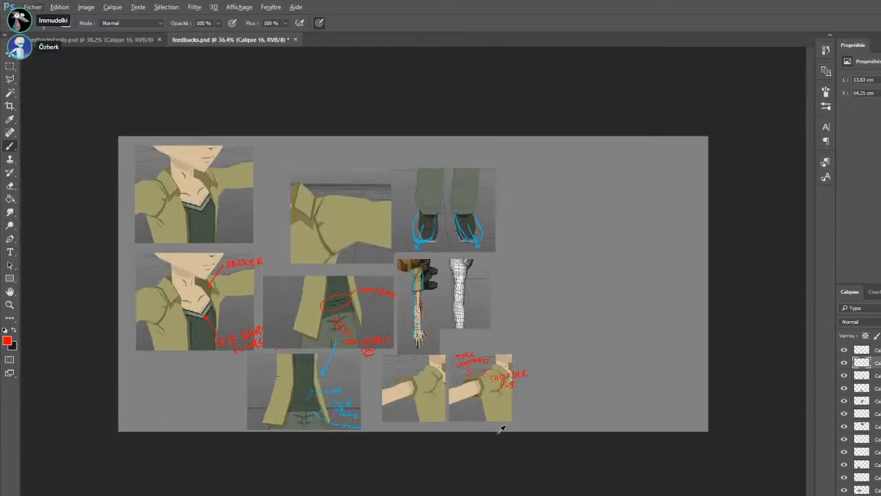
pyautogui.scroll(3, 493, 378)
pyautogui.scroll(-2, 215, 372)
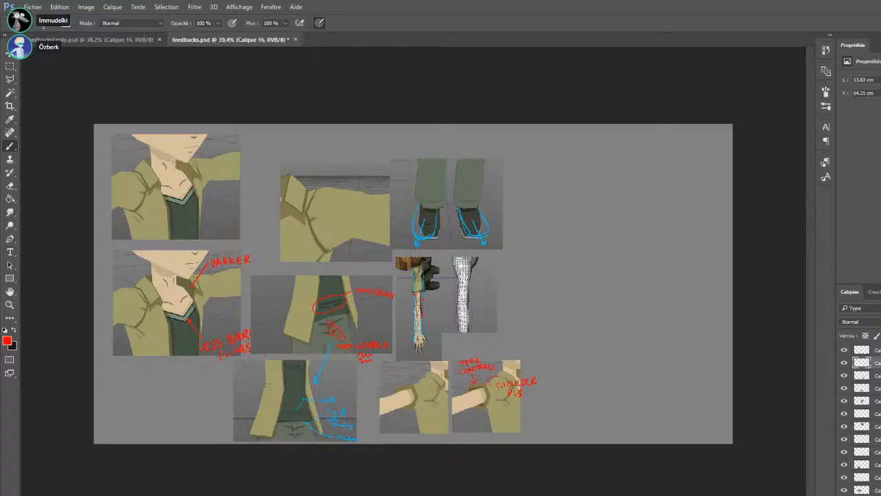
# Switch to Cinema 4D, try rotating the points of one arm and its sleeve downward, and undo the changes
pyautogui.hotkey('alt', 'Tab')
pyautogui.moveTo(597, 211); pyautogui.dragTo(564, 271)
pyautogui.moveTo(262, 93); pyautogui.dragTo(266, 155)
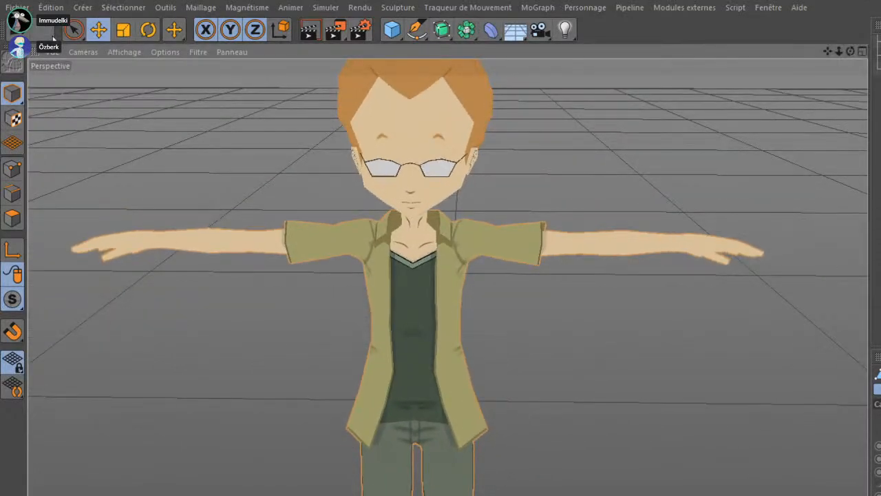
pyautogui.press('0')
pyautogui.click(13, 169)
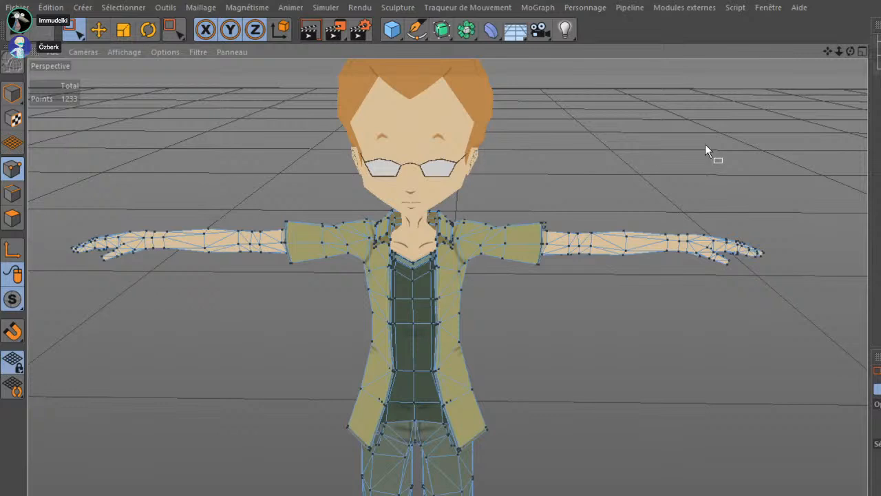
pyautogui.moveTo(776, 188); pyautogui.dragTo(473, 285)
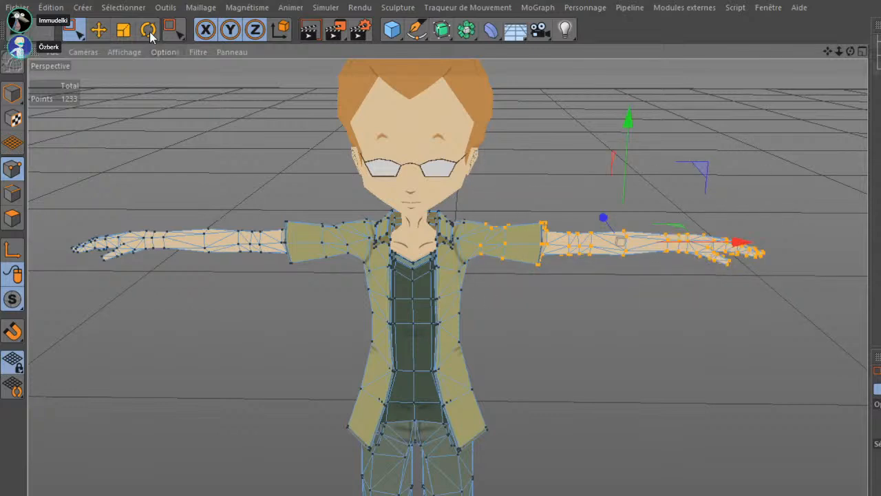
pyautogui.click(148, 30)
pyautogui.moveTo(668, 177); pyautogui.dragTo(704, 286)
pyautogui.click(97, 30)
pyautogui.moveTo(694, 173); pyautogui.dragTo(553, 303)
pyautogui.moveTo(553, 303); pyautogui.dragTo(400, 313)
pyautogui.moveTo(488, 449); pyautogui.dragTo(506, 259)
pyautogui.moveTo(450, 360); pyautogui.dragTo(606, 362)
pyautogui.moveTo(577, 318); pyautogui.dragTo(608, 322)
pyautogui.hotkey('ctrl', 'z')
pyautogui.hotkey('ctrl', 'z')
pyautogui.click(14, 93)
# Capture the front view of the chin and neck and place two copies beside the shoe image in the Photoshop feedback document
pyautogui.moveTo(389, 110); pyautogui.dragTo(448, 311)
pyautogui.moveTo(449, 310); pyautogui.dragTo(531, 324)
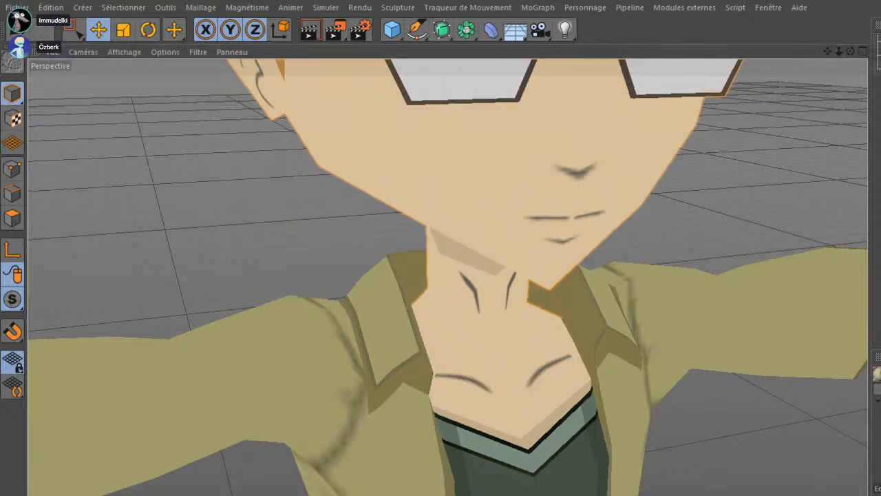
pyautogui.moveTo(615, 259); pyautogui.dragTo(568, 303)
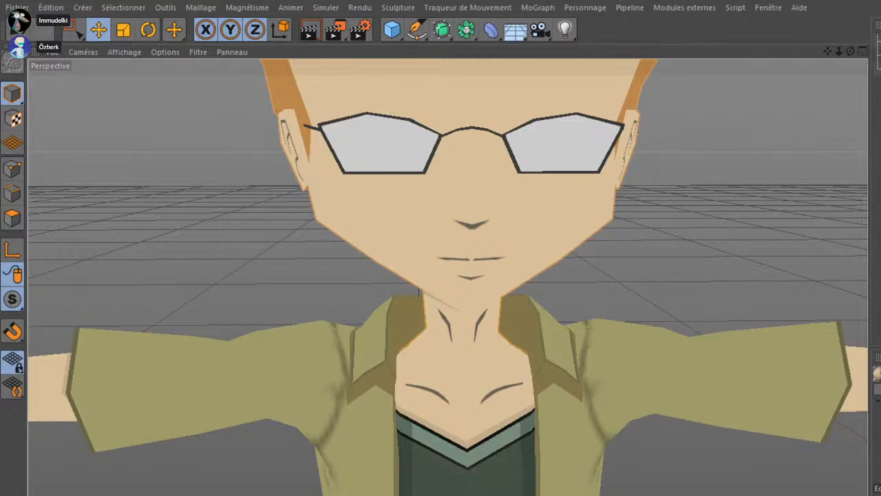
pyautogui.hotkey('alt', 'Tab')
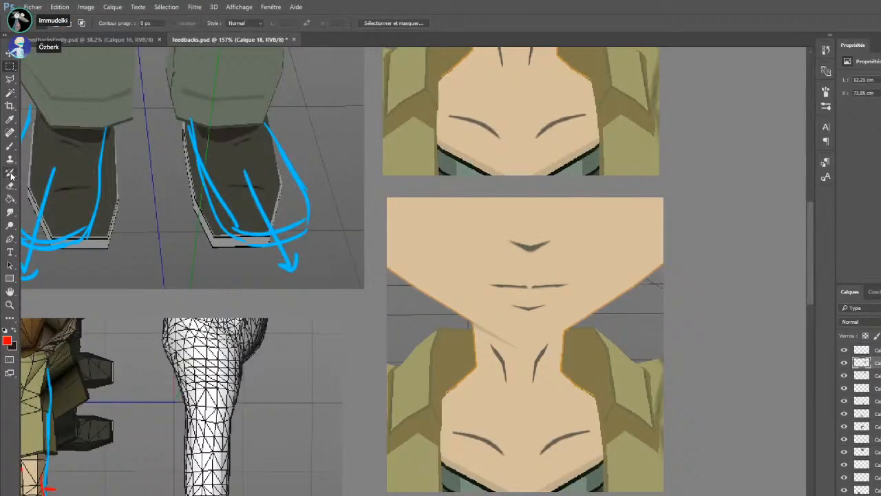
# Select the mouth and neck area of the lower copy and try a Paint Bucket fill with its skin colour in Produit mode
pyautogui.moveTo(440, 204); pyautogui.dragTo(634, 487)
pyautogui.click(9, 200)
pyautogui.keyDown('alt'); pyautogui.click(598, 227); pyautogui.keyUp('alt')
pyautogui.click(145, 23)
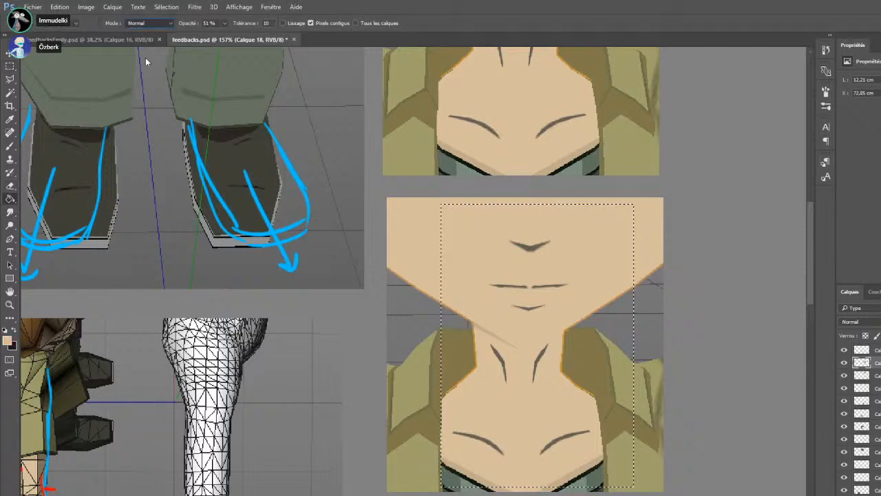
pyautogui.click(146, 66)
pyautogui.click(527, 248)
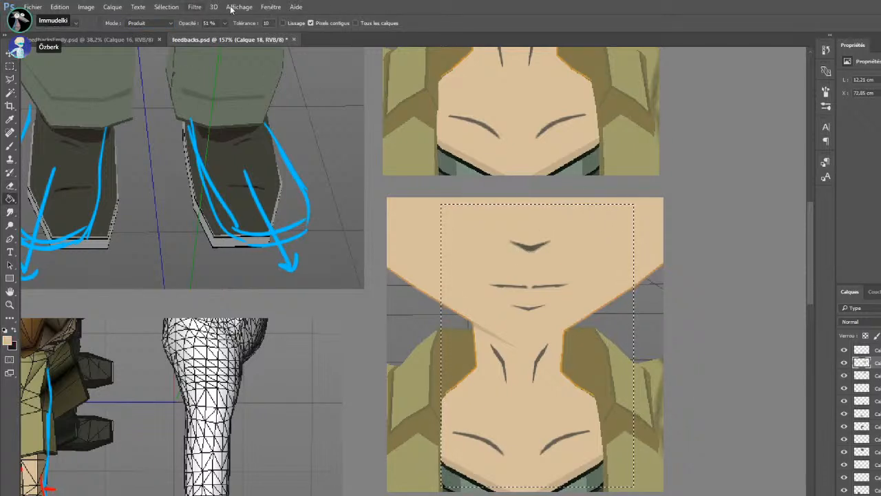
# Reset the Paint Bucket to Normal mode at 100% opacity and repaint the lower copy's nose, mouth and chin lines in light brown with the Brush
pyautogui.moveTo(225, 25); pyautogui.dragTo(286, 43)
pyautogui.click(141, 40)
pyautogui.click(220, 39)
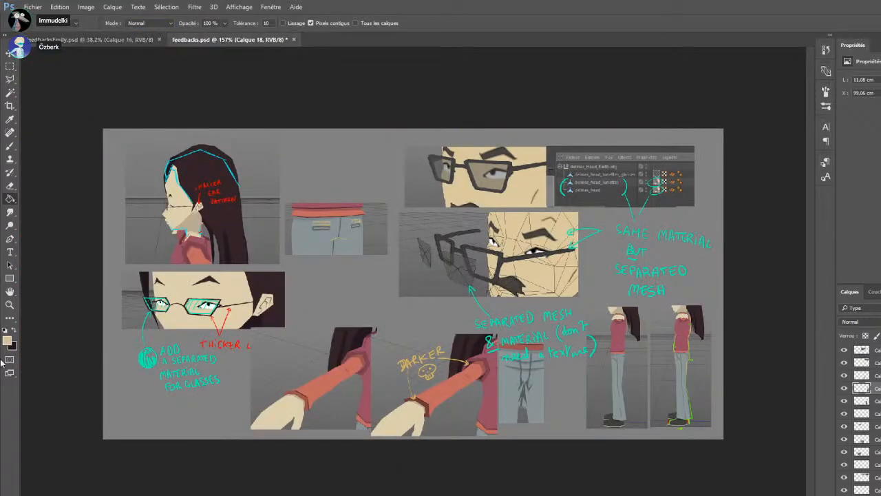
pyautogui.press('i')
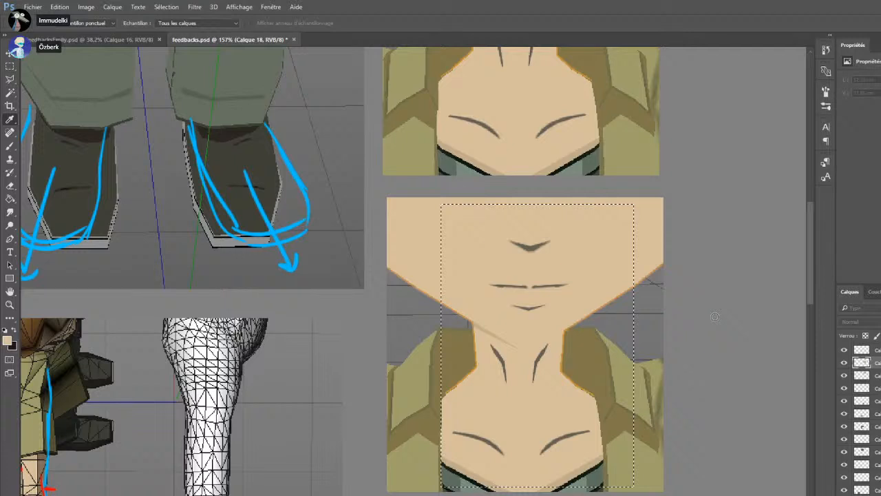
pyautogui.press('g')
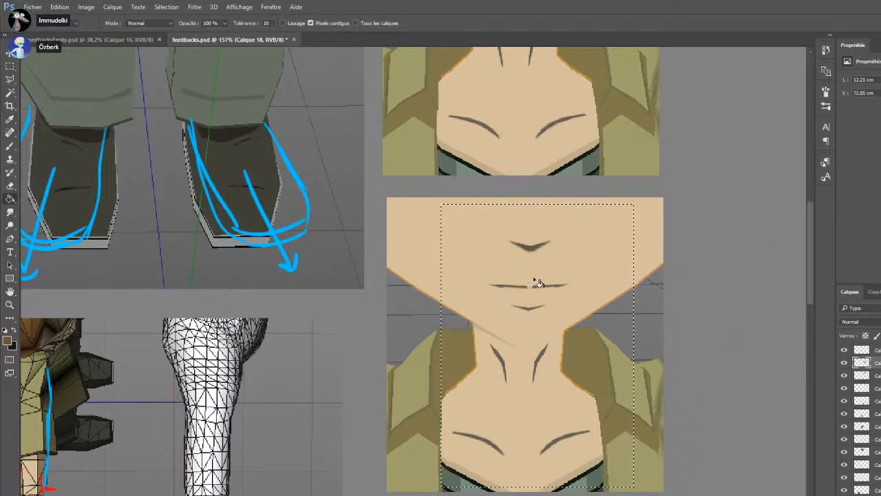
pyautogui.press('b')
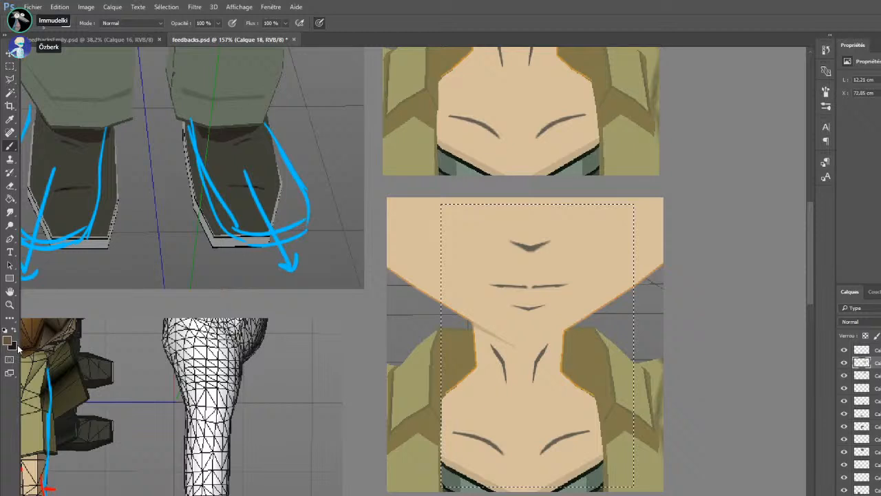
pyautogui.press('i')
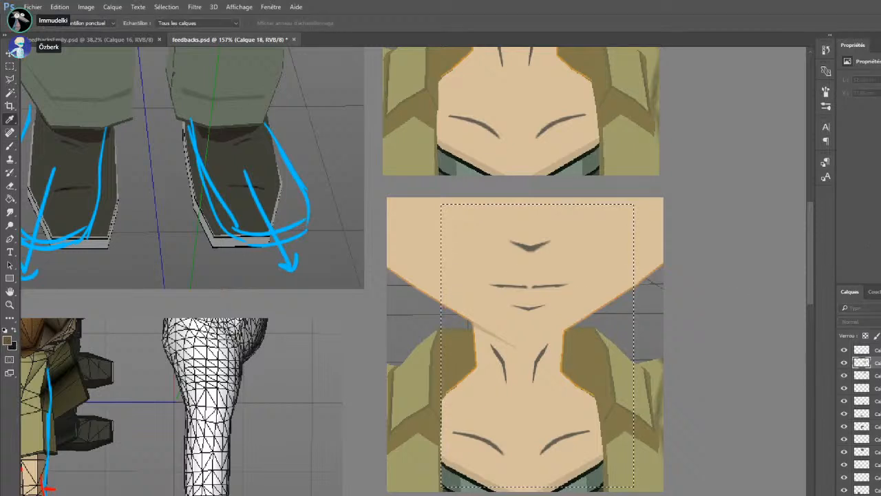
pyautogui.press('b')
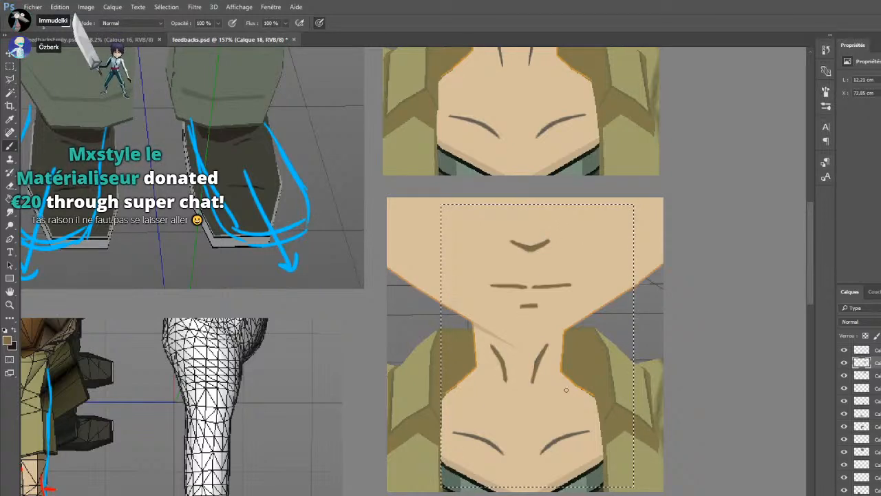
# Paint over both curved neck lines on the lower copy with skin colour and redraw them as straight light brown strokes
pyautogui.moveTo(548, 341); pyautogui.dragTo(533, 379)
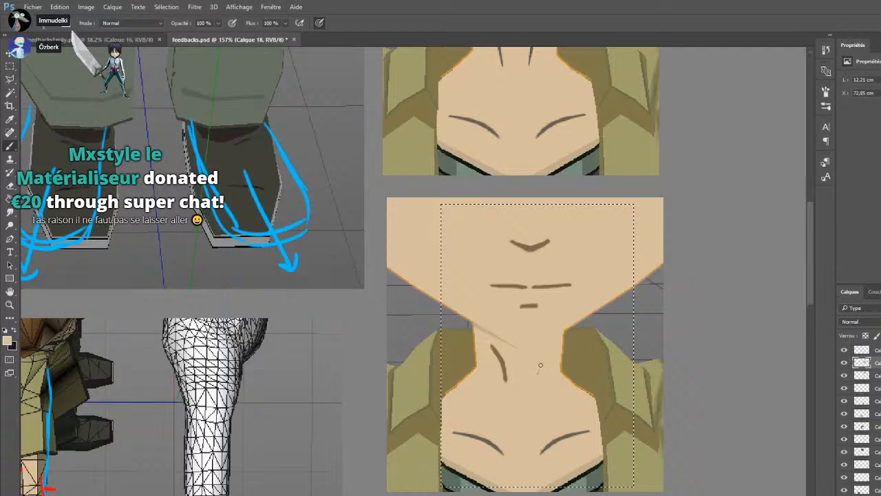
pyautogui.moveTo(492, 346); pyautogui.dragTo(509, 383)
pyautogui.keyDown('alt'); pyautogui.click(527, 286); pyautogui.keyUp('alt')
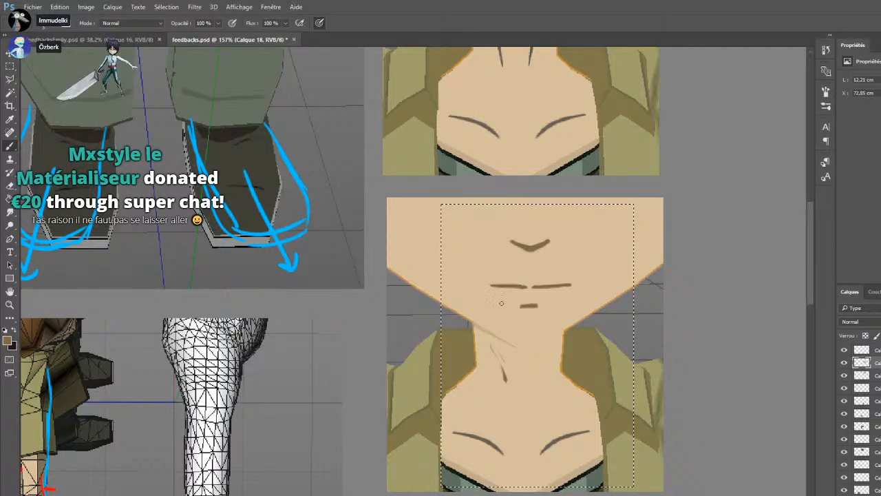
pyautogui.moveTo(492, 347); pyautogui.dragTo(506, 381)
pyautogui.moveTo(548, 348); pyautogui.dragTo(536, 378)
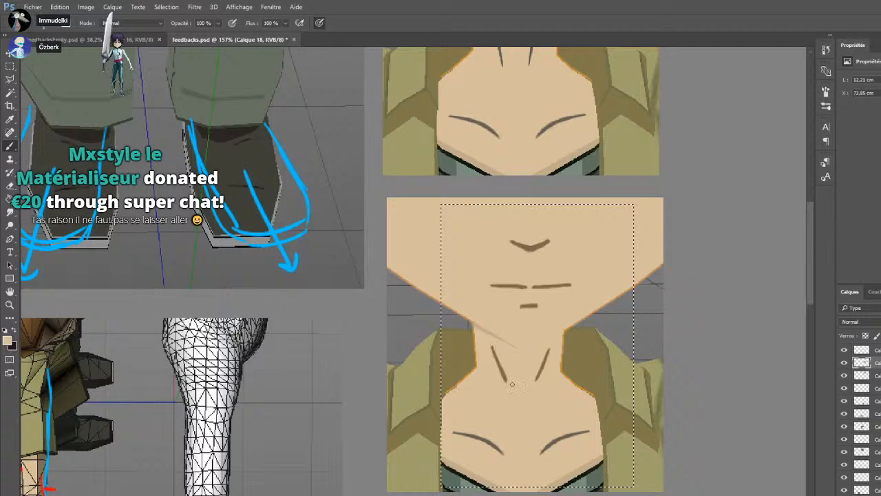
pyautogui.keyDown('alt'); pyautogui.click(535, 301); pyautogui.keyUp('alt')
pyautogui.keyDown('alt'); pyautogui.click(535, 303); pyautogui.keyUp('alt')
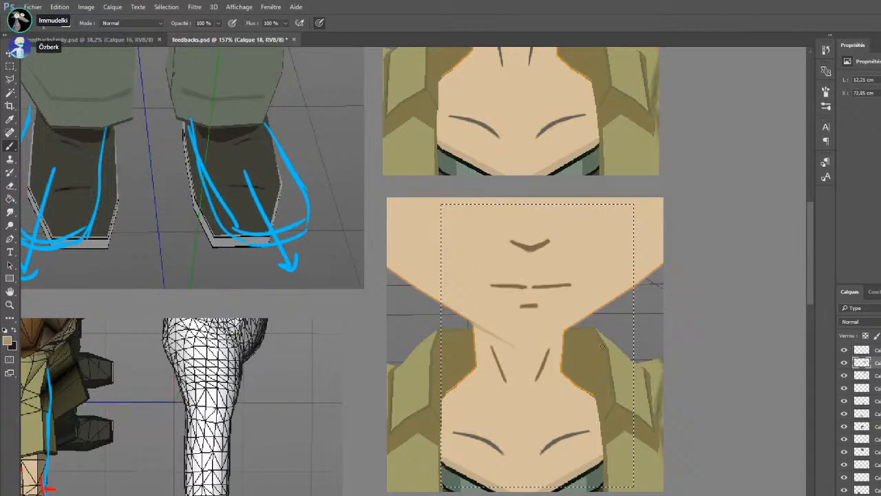
# Redraw both collarbone lines on the lower copy as straight, angular brown strokes, covering the old curves with skin colour, and clear the selection
pyautogui.moveTo(543, 452); pyautogui.dragTo(590, 430)
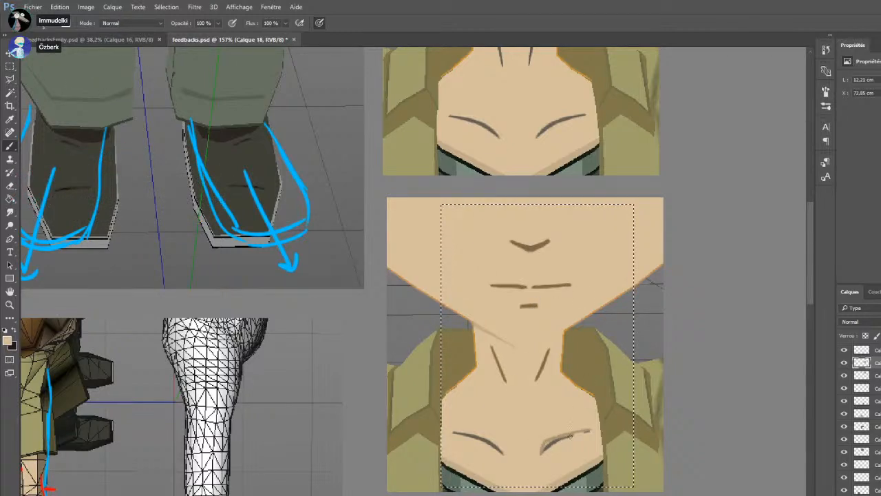
pyautogui.keyDown('alt'); pyautogui.click(508, 364); pyautogui.keyUp('alt')
pyautogui.moveTo(542, 452)
pyautogui.mouseDown()
pyautogui.moveTo(549, 441)
pyautogui.moveTo(594, 430)
pyautogui.mouseUp()
pyautogui.moveTo(452, 433); pyautogui.dragTo(501, 453)
pyautogui.keyDown('alt'); pyautogui.click(481, 423); pyautogui.keyUp('alt')
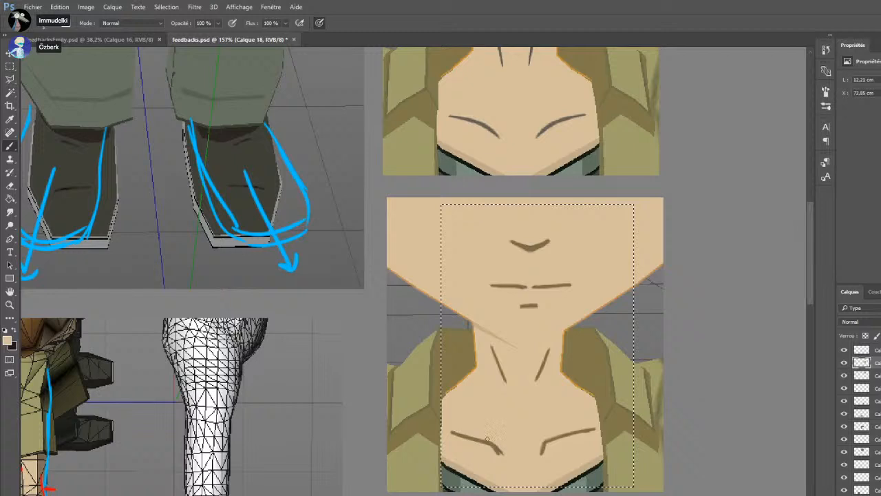
pyautogui.hotkey('ctrl', 'd')
# Write "MORE STRAIGHT LINES" in red beside the lower copy with arrows to its chin, neck and collarbone lines
pyautogui.press('i')
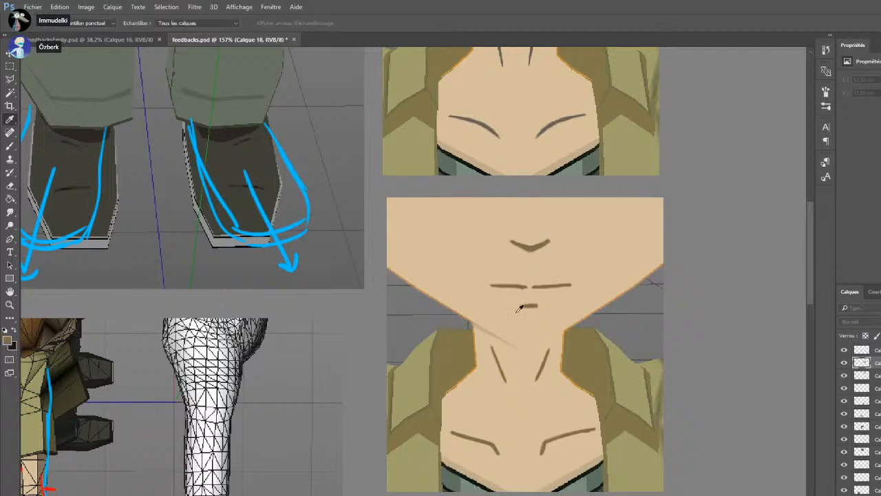
pyautogui.press('b')
pyautogui.moveTo(606, 230)
pyautogui.mouseDown()
pyautogui.moveTo(626, 229)
pyautogui.moveTo(634, 214)
pyautogui.moveTo(684, 233)
pyautogui.mouseUp()
pyautogui.moveTo(632, 241)
pyautogui.mouseDown()
pyautogui.moveTo(618, 263)
pyautogui.moveTo(640, 263)
pyautogui.mouseUp()
pyautogui.moveTo(629, 245)
pyautogui.mouseDown()
pyautogui.moveTo(651, 244)
pyautogui.moveTo(653, 263)
pyautogui.mouseUp()
pyautogui.moveTo(653, 245)
pyautogui.mouseDown()
pyautogui.moveTo(665, 263)
pyautogui.moveTo(718, 274)
pyautogui.mouseUp()
pyautogui.moveTo(734, 251)
pyautogui.mouseDown()
pyautogui.moveTo(734, 274)
pyautogui.moveTo(744, 274)
pyautogui.mouseUp()
pyautogui.moveTo(735, 259); pyautogui.dragTo(759, 257)
pyautogui.moveTo(641, 271); pyautogui.dragTo(643, 283)
pyautogui.moveTo(661, 278)
pyautogui.mouseDown()
pyautogui.moveTo(664, 291)
pyautogui.moveTo(689, 294)
pyautogui.mouseUp()
pyautogui.moveTo(697, 279)
pyautogui.mouseDown()
pyautogui.moveTo(698, 299)
pyautogui.moveTo(711, 280)
pyautogui.mouseUp()
pyautogui.moveTo(724, 283); pyautogui.dragTo(714, 301)
pyautogui.moveTo(624, 292); pyautogui.dragTo(557, 304)
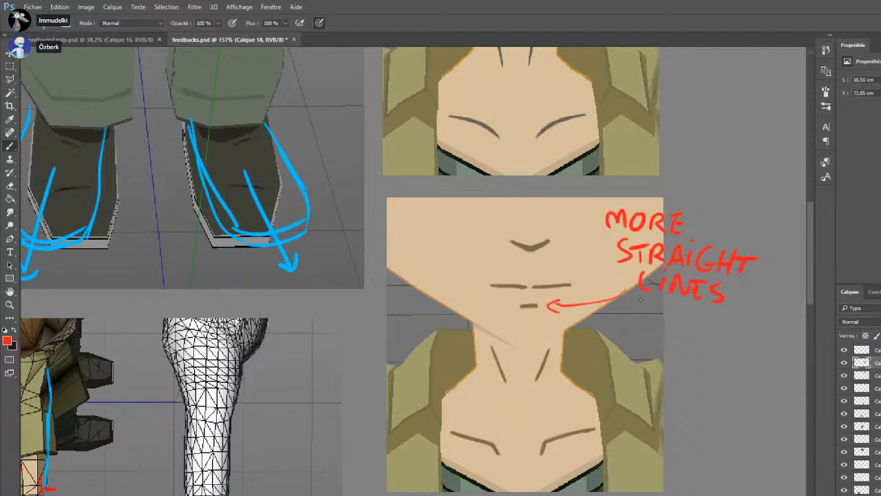
pyautogui.moveTo(632, 303); pyautogui.dragTo(577, 422)
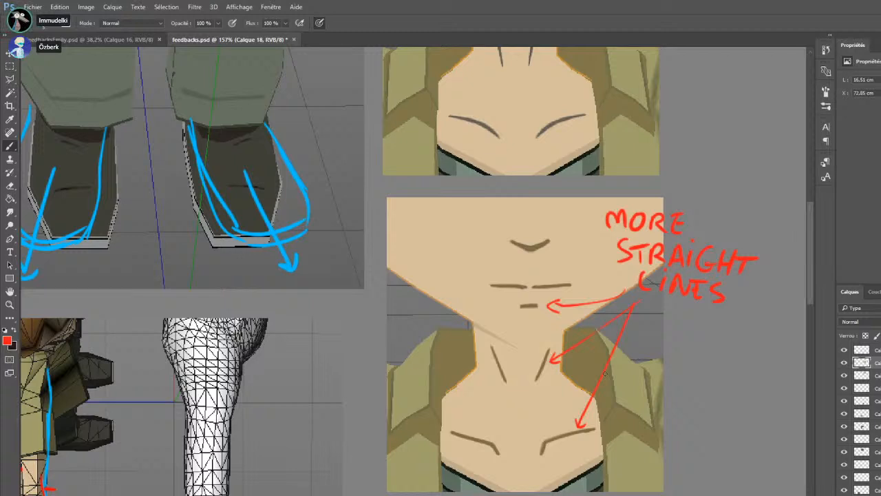
# Write "MORE LIGHT BROWN COLOR" in red with an arrow to the lower copy's nose, and paint brown and skin-coloured swatches beside the upper copy
pyautogui.moveTo(628, 160)
pyautogui.mouseDown()
pyautogui.moveTo(557, 221)
pyautogui.moveTo(575, 219)
pyautogui.moveTo(637, 154)
pyautogui.moveTo(664, 147)
pyautogui.mouseUp()
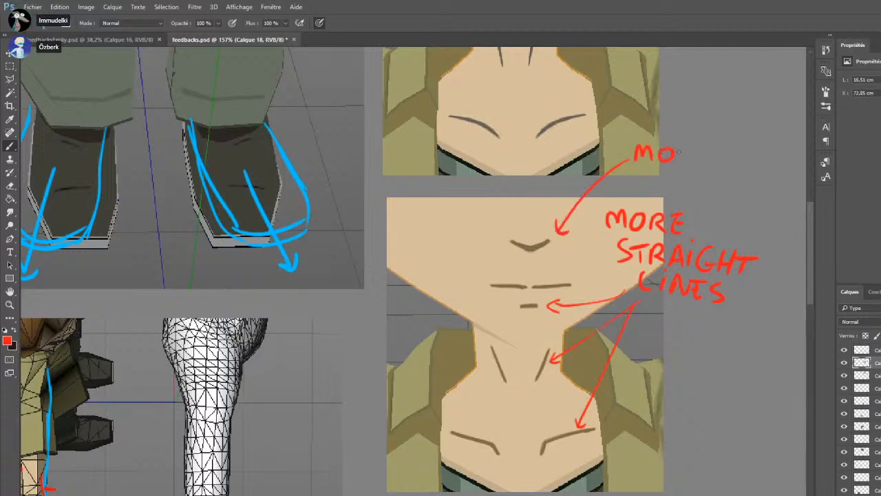
pyautogui.moveTo(726, 152); pyautogui.dragTo(735, 166)
pyautogui.moveTo(744, 148)
pyautogui.mouseDown()
pyautogui.moveTo(743, 167)
pyautogui.moveTo(782, 178)
pyautogui.mouseUp()
pyautogui.moveTo(777, 166); pyautogui.dragTo(792, 166)
pyautogui.moveTo(659, 167)
pyautogui.mouseDown()
pyautogui.moveTo(661, 185)
pyautogui.moveTo(669, 182)
pyautogui.mouseUp()
pyautogui.moveTo(678, 174)
pyautogui.mouseDown()
pyautogui.moveTo(688, 172)
pyautogui.moveTo(692, 191)
pyautogui.moveTo(708, 177)
pyautogui.mouseUp()
pyautogui.moveTo(727, 181)
pyautogui.mouseDown()
pyautogui.moveTo(729, 190)
pyautogui.moveTo(766, 182)
pyautogui.moveTo(734, 220)
pyautogui.moveTo(748, 209)
pyautogui.mouseUp()
pyautogui.moveTo(757, 209)
pyautogui.mouseDown()
pyautogui.moveTo(758, 225)
pyautogui.moveTo(767, 222)
pyautogui.mouseUp()
pyautogui.moveTo(768, 211); pyautogui.dragTo(783, 227)
pyautogui.moveTo(787, 231); pyautogui.dragTo(798, 227)
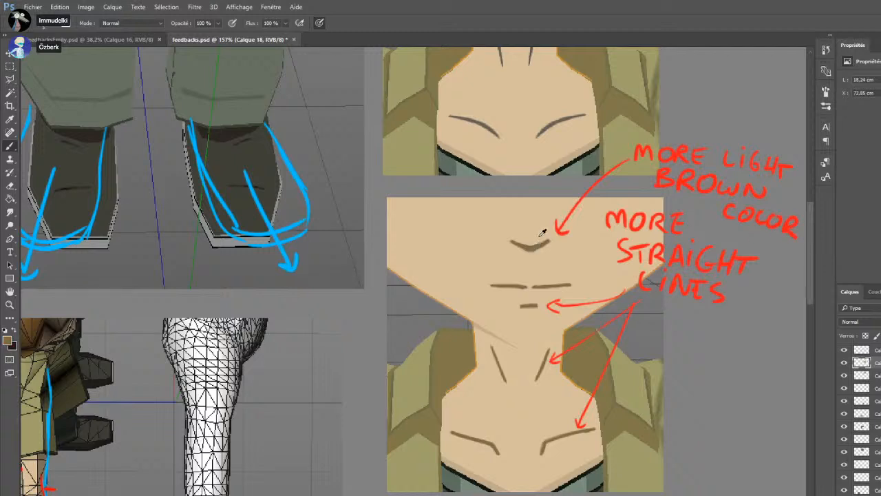
pyautogui.moveTo(685, 97)
pyautogui.mouseDown()
pyautogui.moveTo(709, 86)
pyautogui.moveTo(692, 117)
pyautogui.moveTo(694, 93)
pyautogui.moveTo(703, 103)
pyautogui.moveTo(677, 106)
pyautogui.moveTo(739, 102)
pyautogui.mouseUp()
pyautogui.keyDown('alt'); pyautogui.click(574, 95); pyautogui.keyUp('alt')
# Paste the captured view of the face with glasses and ear, and place it below the two neck images
pyautogui.scroll(-5, 517, 212)
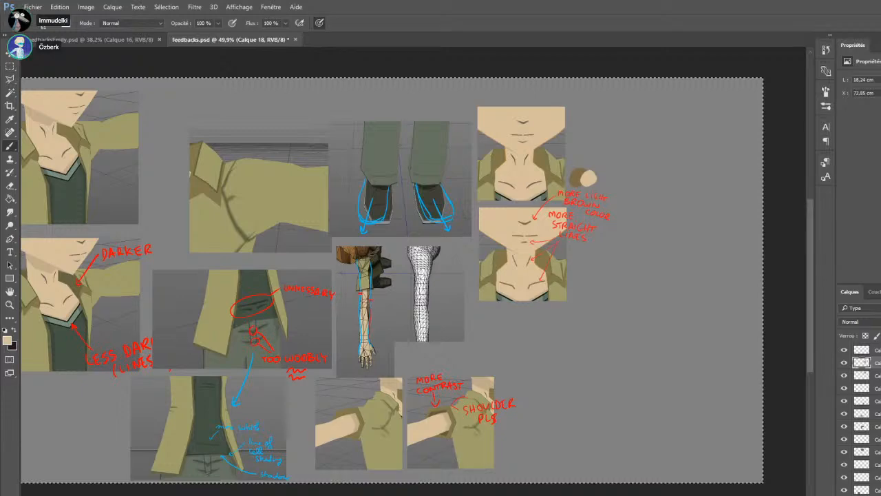
pyautogui.hotkey('ctrl', 'v')
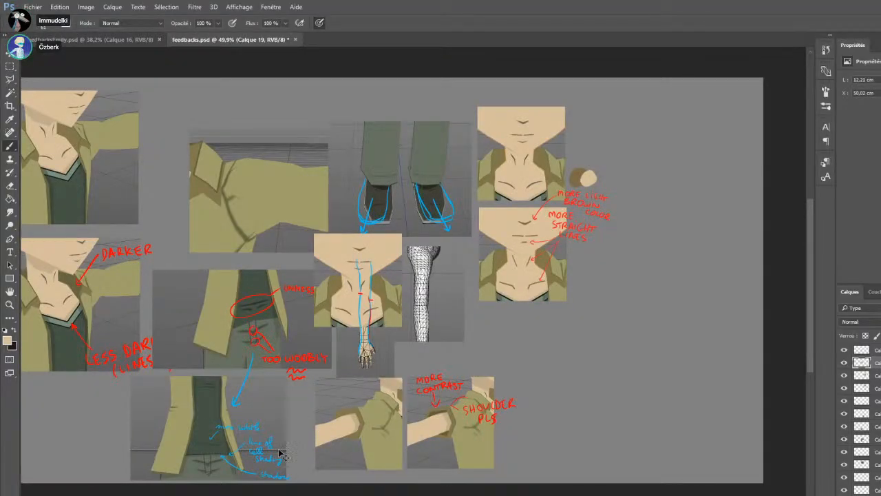
pyautogui.hotkey('ctrl', 'z')
pyautogui.hotkey('ctrl', 'v')
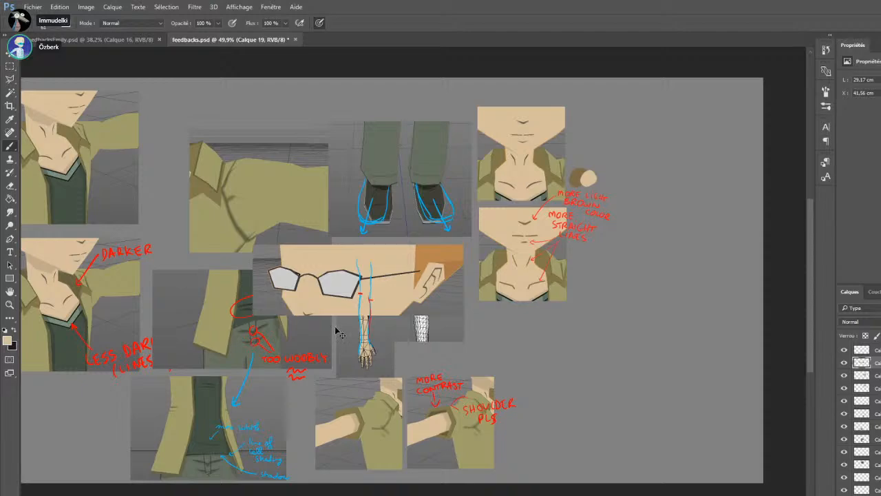
pyautogui.moveTo(409, 291); pyautogui.dragTo(601, 345)
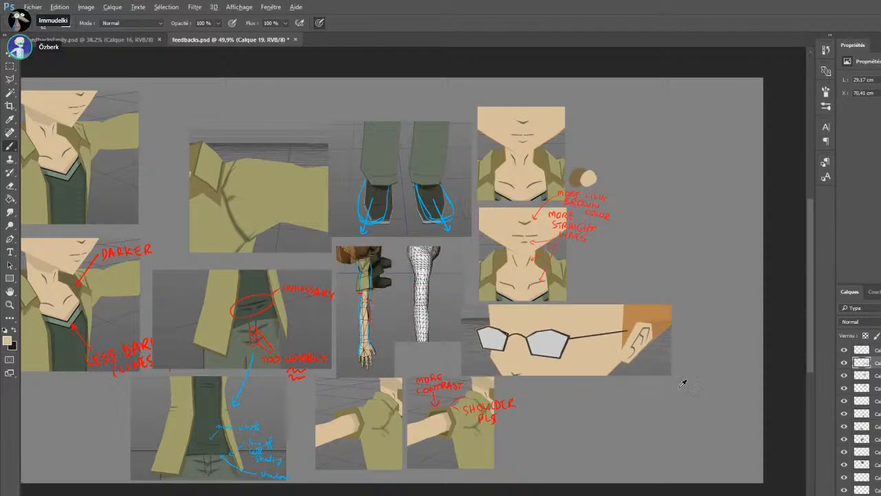
pyautogui.scroll(3, 669, 385)
pyautogui.scroll(1, 681, 384)
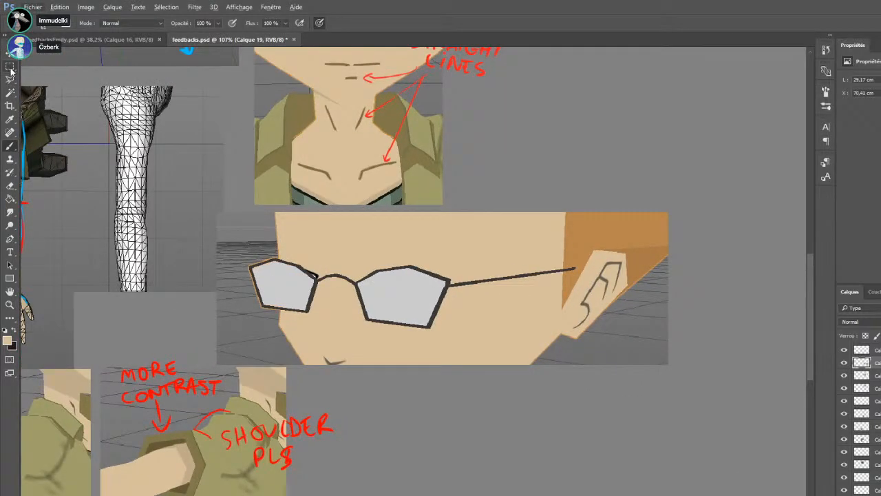
# Trim the surplus edges of the glasses image with rectangular selections and align it under the neck images
pyautogui.click(10, 67)
pyautogui.moveTo(203, 376); pyautogui.dragTo(236, 418)
pyautogui.hotkey('ctrl', 'x')
pyautogui.moveTo(390, 325); pyautogui.dragTo(385, 319)
pyautogui.moveTo(631, 338); pyautogui.dragTo(689, 335)
pyautogui.hotkey('ctrl', 'x')
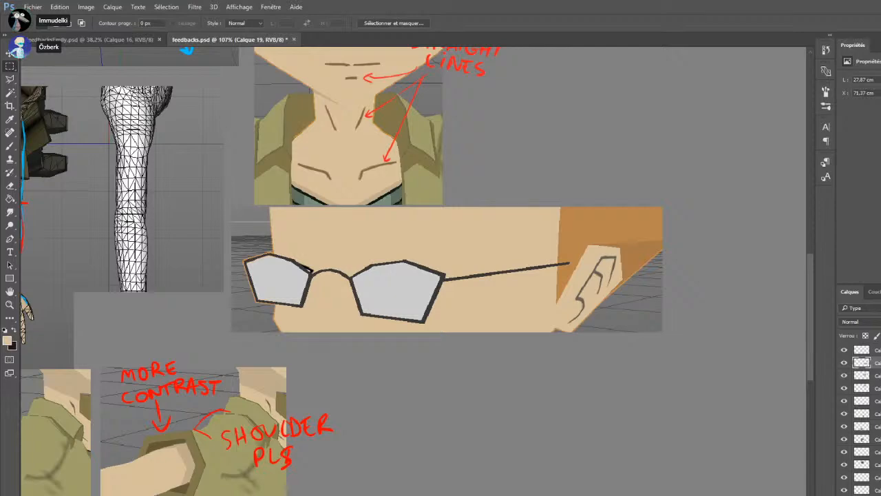
# Remove the colour swatches and the "MORE LIGHT BROWN COLOR" note with its arrow from beside the neck images
pyautogui.scroll(1, 406, 157)
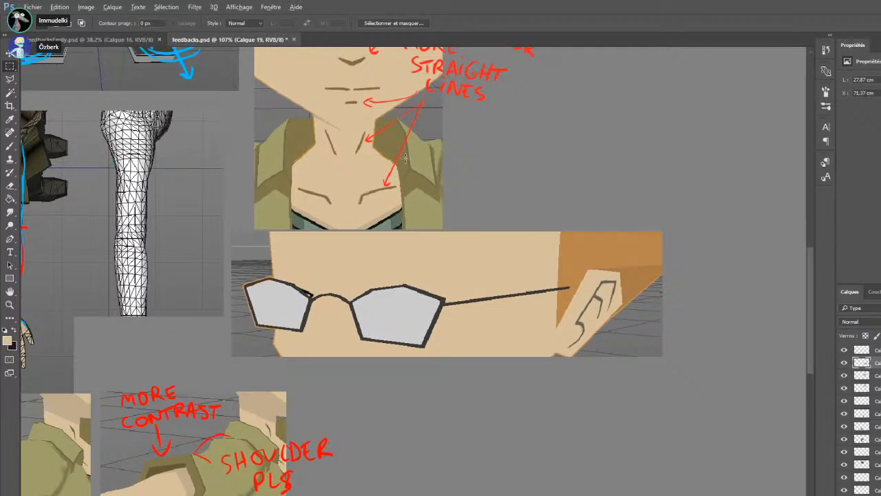
pyautogui.scroll(-2, 405, 157)
pyautogui.scroll(5, 406, 159)
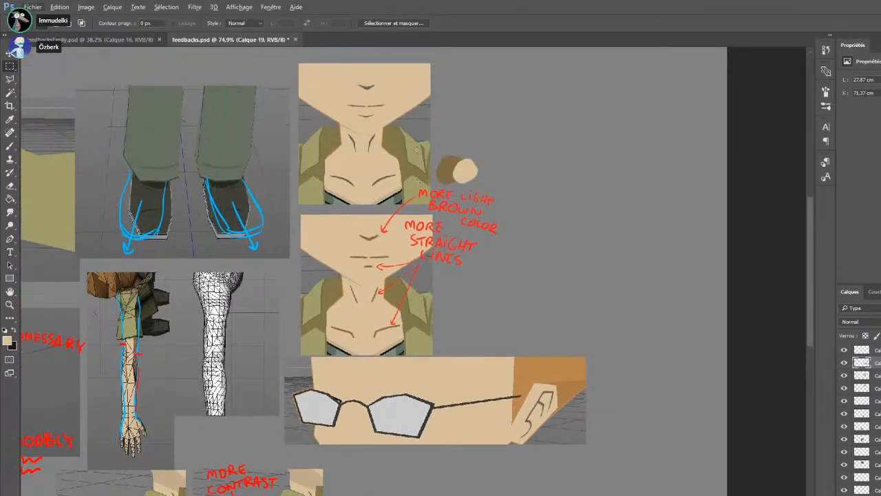
pyautogui.scroll(4, 416, 148)
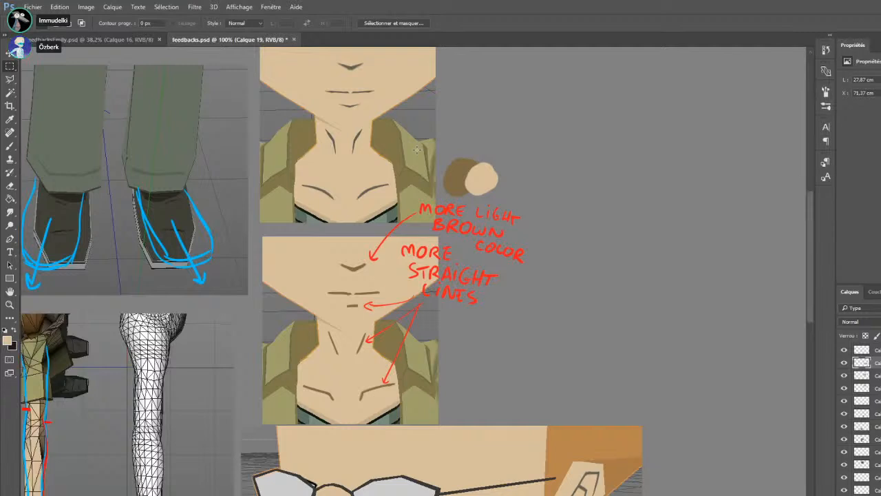
pyautogui.hotkey('ctrl', 'x')
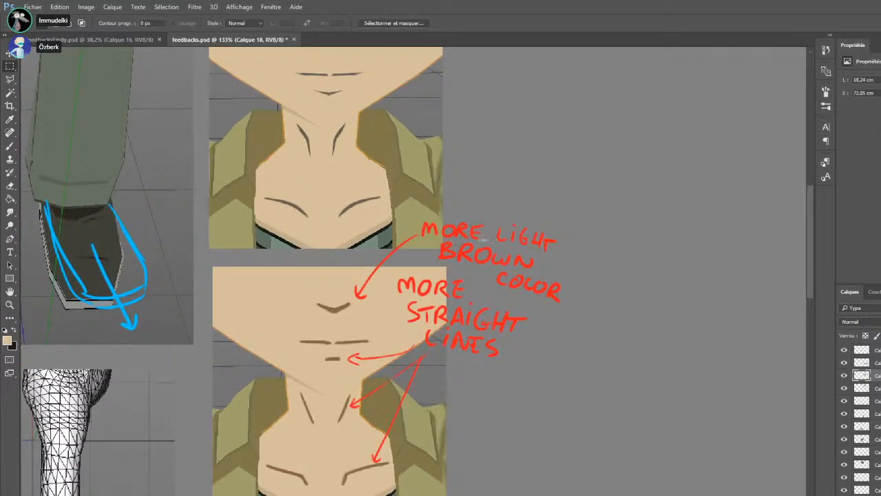
pyautogui.moveTo(602, 202); pyautogui.dragTo(375, 270)
pyautogui.hotkey('ctrl', 'x')
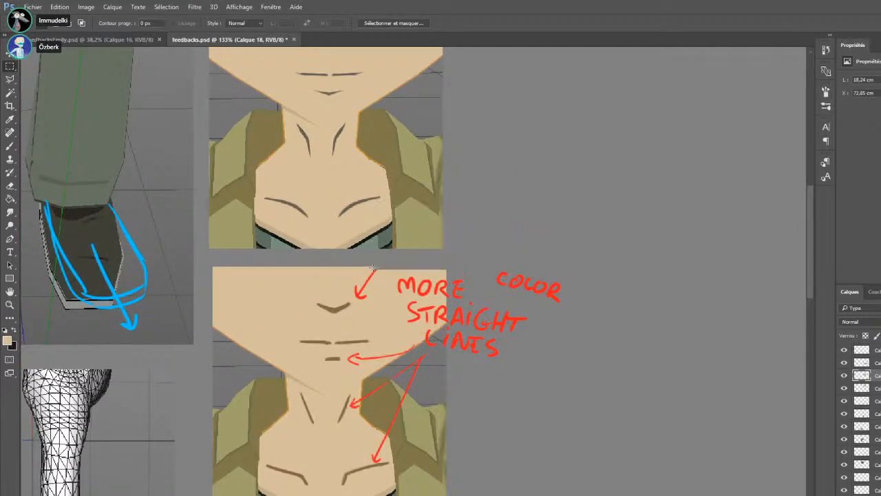
pyautogui.press('u')
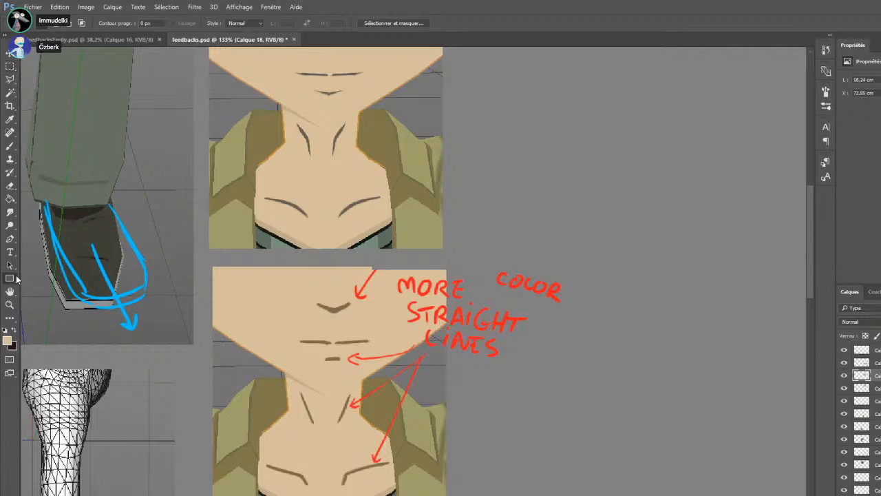
pyautogui.moveTo(380, 303); pyautogui.dragTo(353, 260)
pyautogui.press('m')
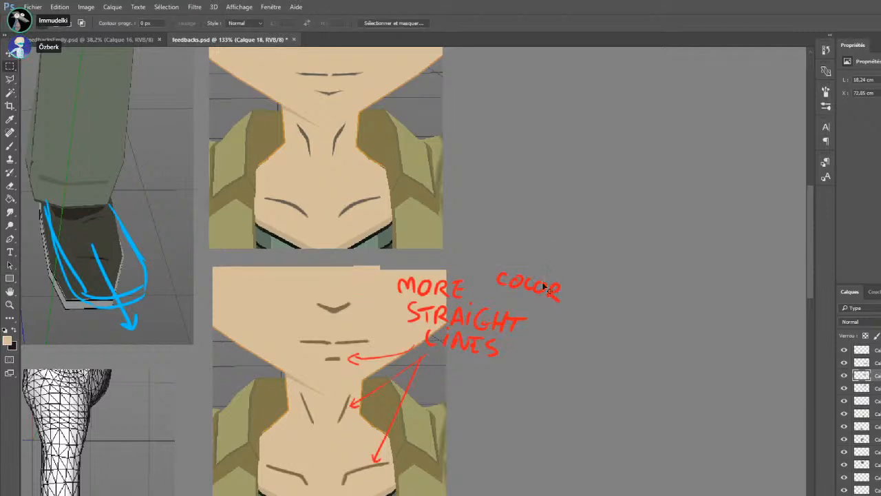
pyautogui.moveTo(496, 306); pyautogui.dragTo(484, 303)
pyautogui.press('Delete')
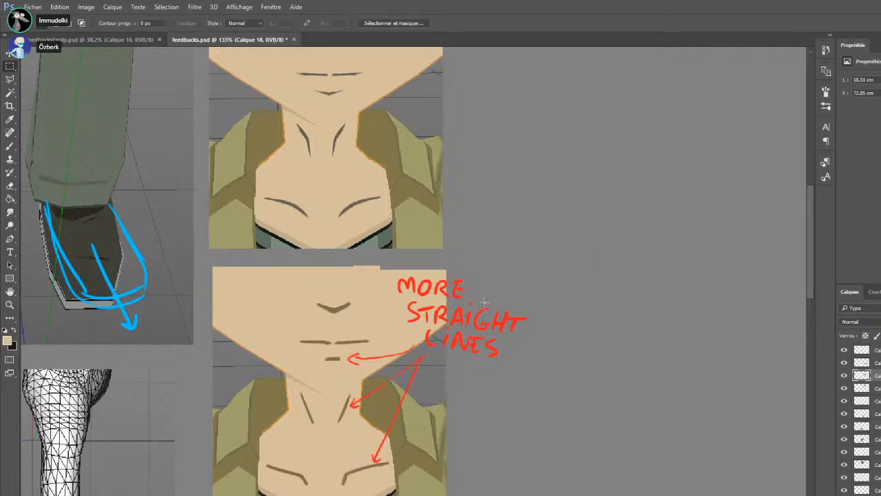
# Circle the chin, neck and collarbone lines in red on the upper copy and put a cross beside the chin circle
pyautogui.scroll(-3, 256, 252)
pyautogui.scroll(5, 256, 252)
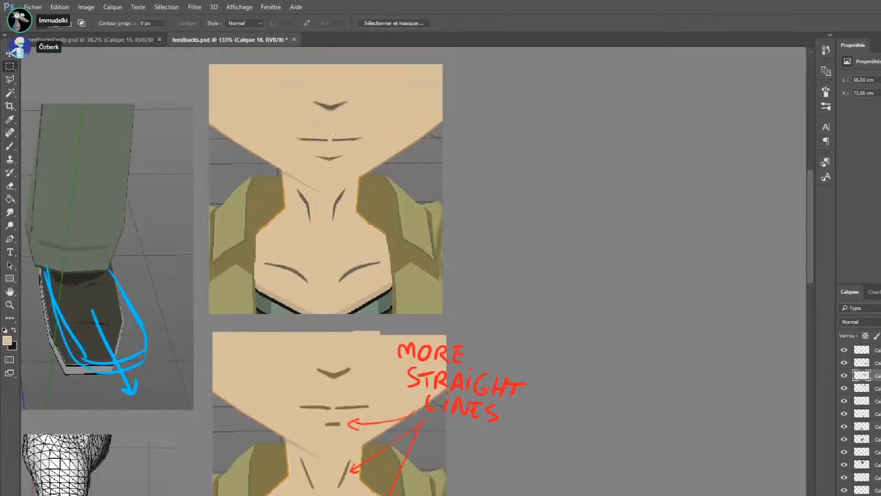
pyautogui.click(10, 146)
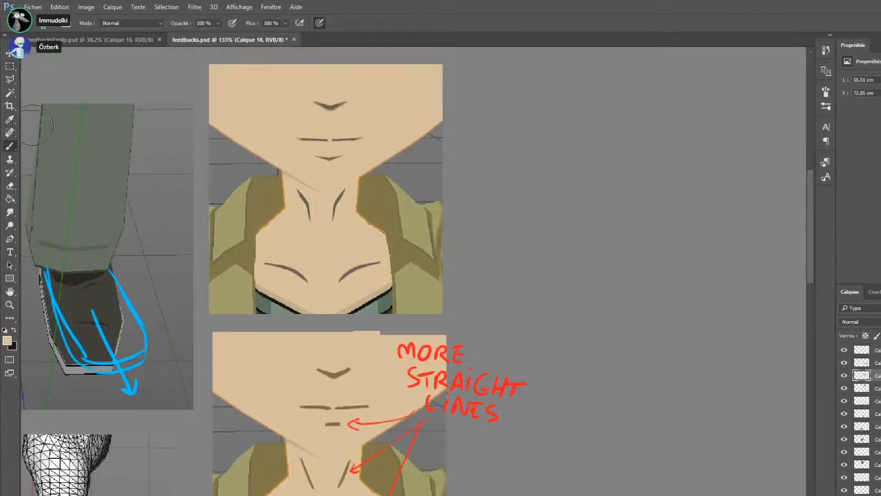
pyautogui.hotkey('ctrl', 'shift', 'alt', 'n')
pyautogui.press('i')
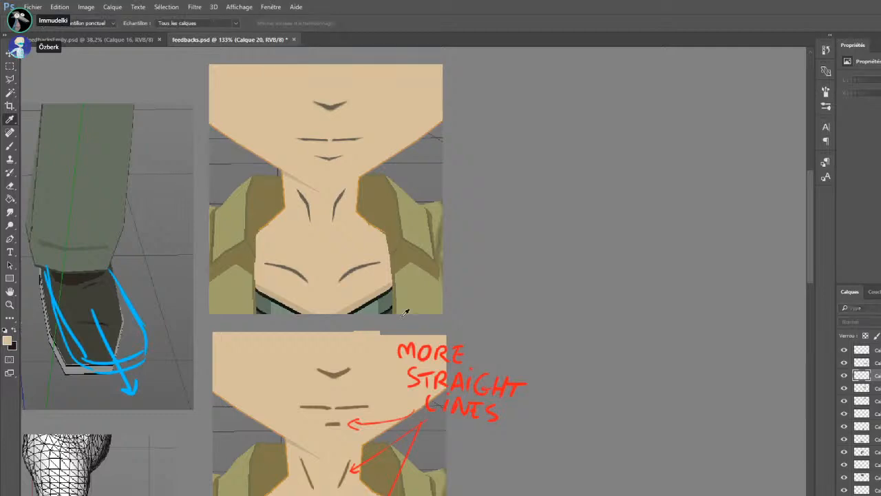
pyautogui.press('b')
pyautogui.click(875, 350)
pyautogui.moveTo(344, 151); pyautogui.dragTo(354, 164)
pyautogui.moveTo(354, 153)
pyautogui.mouseDown()
pyautogui.moveTo(345, 164)
pyautogui.moveTo(315, 151)
pyautogui.moveTo(305, 166)
pyautogui.moveTo(341, 162)
pyautogui.moveTo(338, 230)
pyautogui.moveTo(354, 199)
pyautogui.mouseUp()
pyautogui.moveTo(366, 246); pyautogui.dragTo(328, 295)
pyautogui.moveTo(382, 254); pyautogui.dragTo(357, 285)
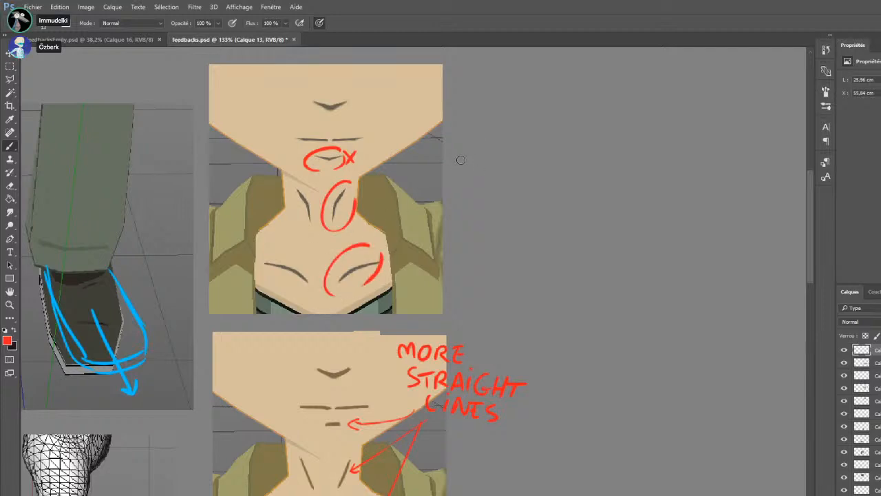
# Draw three short straight red sample lines beside the circled chin, neck and collarbone lines of the upper neck image
pyautogui.moveTo(454, 156)
pyautogui.mouseDown()
pyautogui.moveTo(480, 156)
pyautogui.moveTo(470, 214)
pyautogui.mouseUp()
pyautogui.moveTo(463, 278); pyautogui.dragTo(502, 252)
pyautogui.scroll(-5, 517, 281)
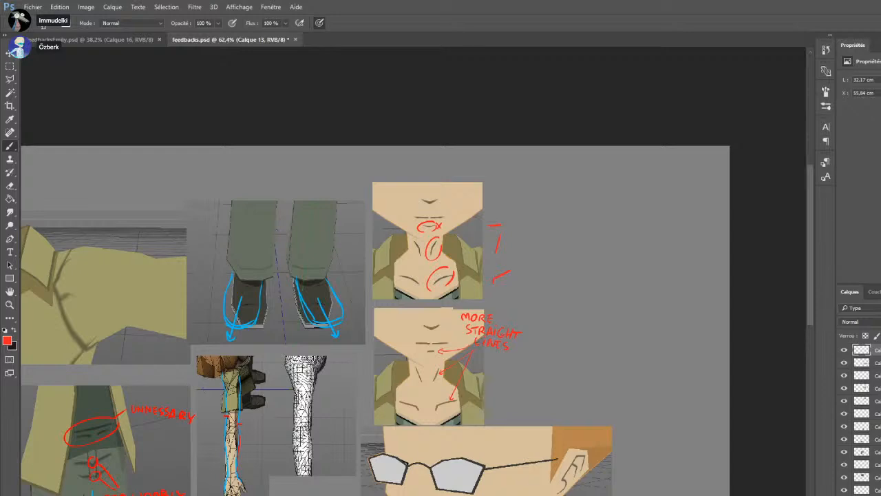
pyautogui.hotkey('ctrl', 'z')
pyautogui.hotkey('ctrl', 'v')
pyautogui.scroll(4, 584, 417)
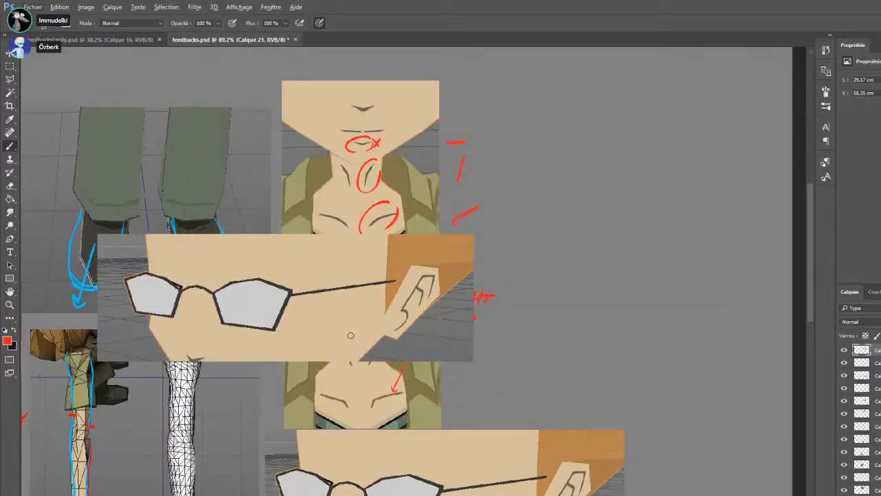
pyautogui.hotkey('ctrl', 'z')
# Move the face-with-glasses image up close against the underside of the lower neck image
pyautogui.scroll(-1, 441, 275)
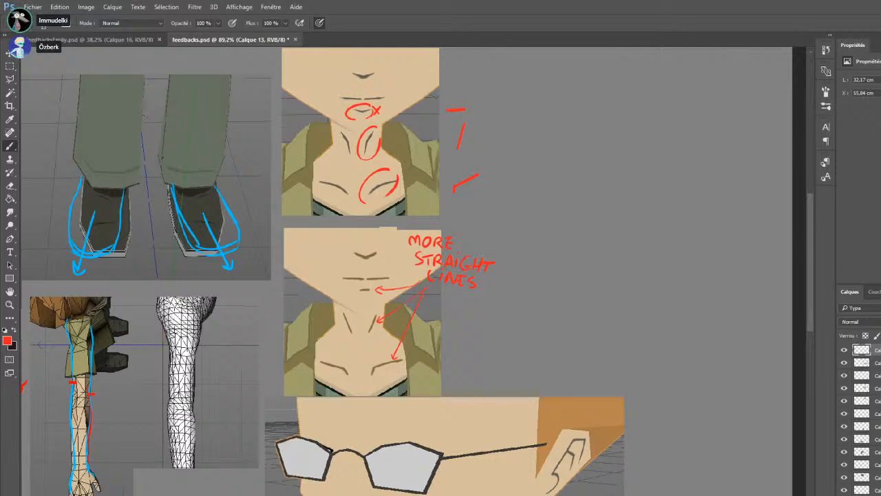
pyautogui.scroll(-3, 420, 373)
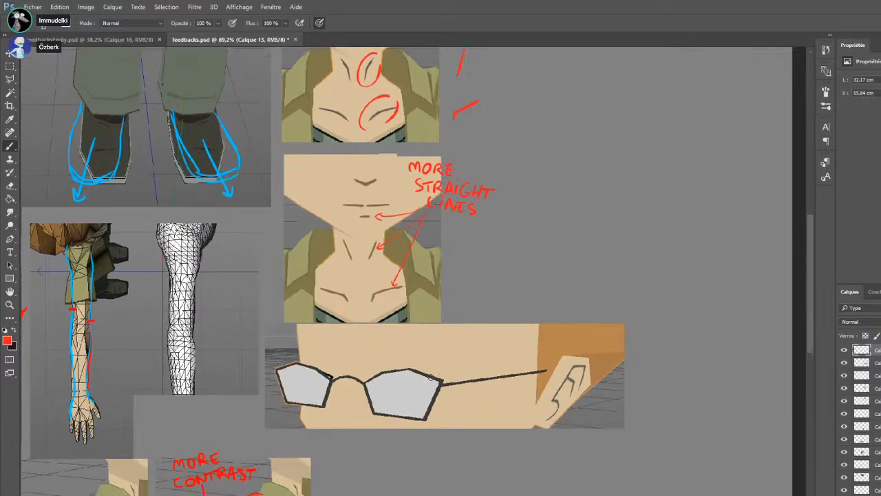
pyautogui.keyDown('ctrl'); pyautogui.click(418, 355); pyautogui.keyUp('ctrl')
pyautogui.moveTo(417, 355); pyautogui.dragTo(440, 365)
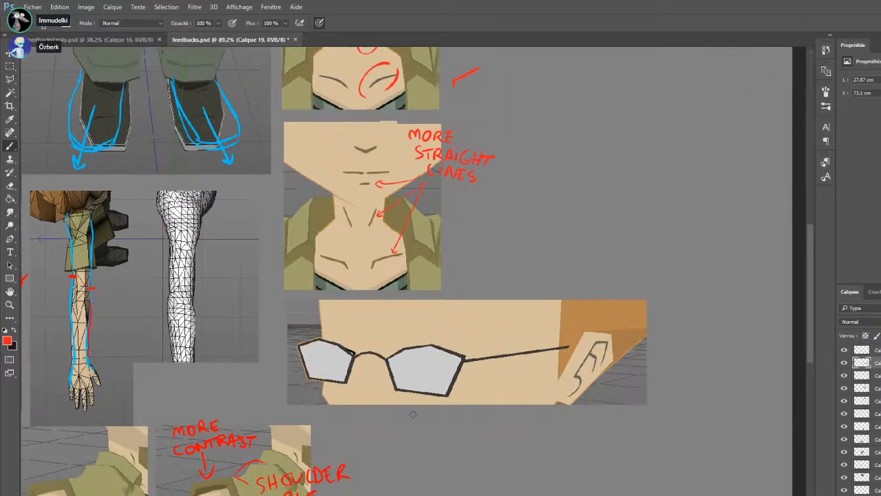
pyautogui.scroll(2, 482, 444)
pyautogui.click(9, 65)
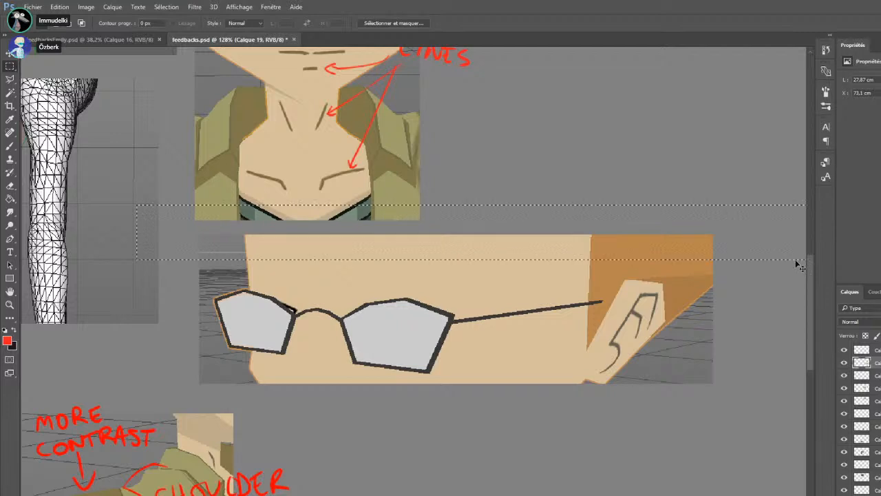
pyautogui.moveTo(494, 317); pyautogui.dragTo(483, 279)
# Trim the surplus strips along the upper edge and ear-side edge of the glasses image with rectangular selections
pyautogui.moveTo(748, 196); pyautogui.dragTo(113, 360)
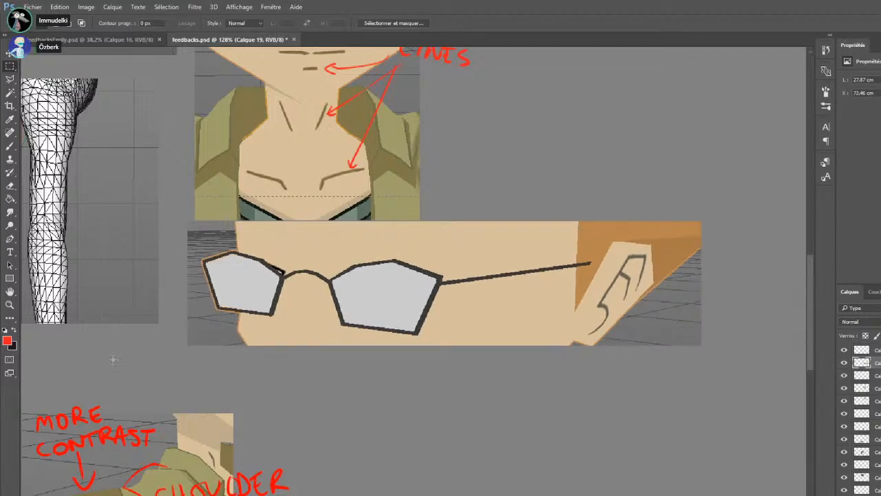
pyautogui.moveTo(791, 170)
pyautogui.mouseDown()
pyautogui.moveTo(675, 364)
pyautogui.moveTo(690, 380)
pyautogui.mouseUp()
pyautogui.hotkey('ctrl', 'x')
pyautogui.moveTo(711, 194); pyautogui.dragTo(80, 366)
pyautogui.hotkey('ctrl', 'c')
pyautogui.hotkey('ctrl', 'v')
pyautogui.moveTo(398, 325); pyautogui.dragTo(501, 428)
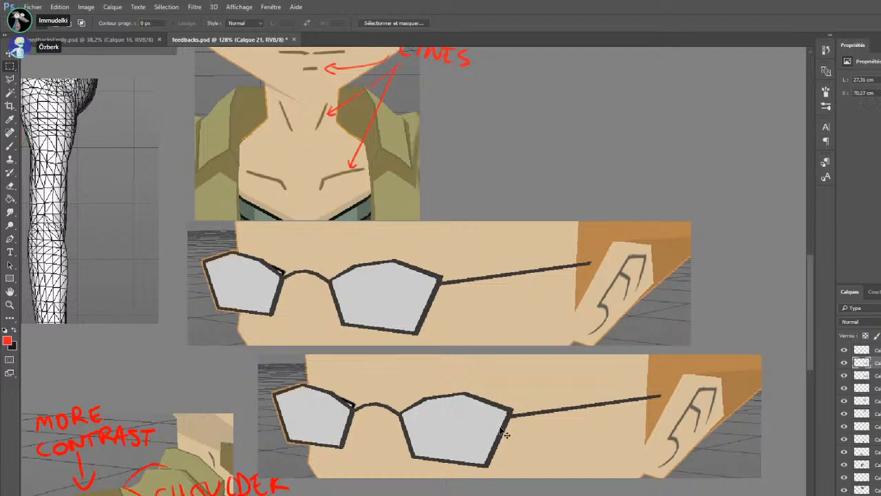
pyautogui.press('Delete')
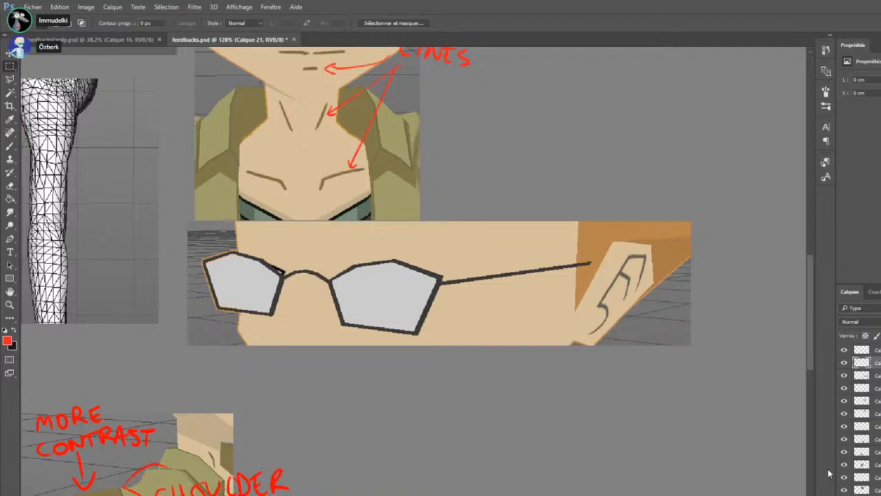
# Draw a red arrow to the ear lines and handwrite "smaller" above it with the Brush
pyautogui.press('b')
pyautogui.moveTo(652, 188)
pyautogui.mouseDown()
pyautogui.moveTo(635, 257)
pyautogui.moveTo(645, 254)
pyautogui.mouseUp()
pyautogui.moveTo(632, 169)
pyautogui.mouseDown()
pyautogui.moveTo(615, 188)
pyautogui.moveTo(647, 180)
pyautogui.mouseUp()
pyautogui.moveTo(657, 175); pyautogui.dragTo(668, 184)
pyautogui.moveTo(672, 146); pyautogui.dragTo(674, 182)
pyautogui.moveTo(684, 147)
pyautogui.mouseDown()
pyautogui.moveTo(686, 184)
pyautogui.moveTo(706, 182)
pyautogui.mouseUp()
pyautogui.moveTo(712, 171); pyautogui.dragTo(713, 179)
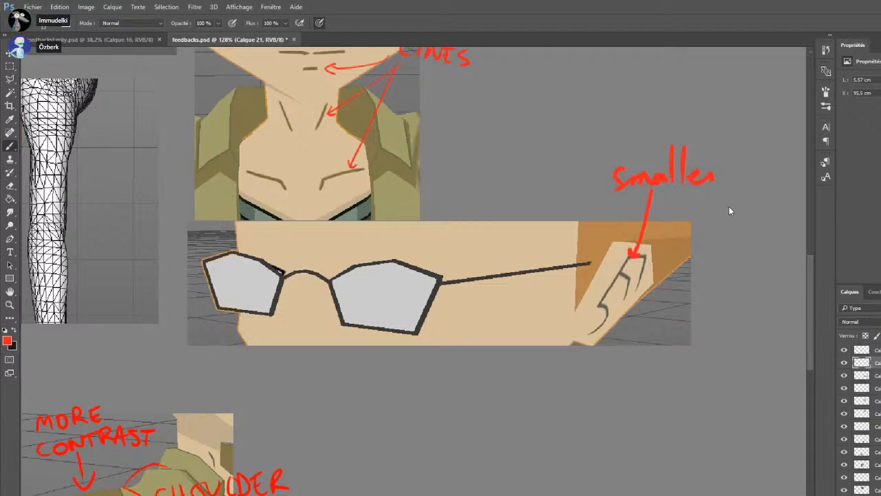
# Handwrite "PATTERN" in red under the word "smaller" to complete the ear note
pyautogui.moveTo(662, 202)
pyautogui.mouseDown()
pyautogui.moveTo(663, 217)
pyautogui.moveTo(667, 208)
pyautogui.mouseUp()
pyautogui.click(674, 215)
pyautogui.moveTo(675, 201); pyautogui.dragTo(686, 217)
pyautogui.moveTo(694, 204)
pyautogui.mouseDown()
pyautogui.moveTo(694, 219)
pyautogui.moveTo(701, 202)
pyautogui.mouseUp()
pyautogui.moveTo(706, 204)
pyautogui.mouseDown()
pyautogui.moveTo(706, 219)
pyautogui.moveTo(716, 203)
pyautogui.mouseUp()
pyautogui.moveTo(717, 204)
pyautogui.mouseDown()
pyautogui.moveTo(717, 219)
pyautogui.moveTo(726, 202)
pyautogui.mouseUp()
pyautogui.moveTo(728, 219)
pyautogui.mouseDown()
pyautogui.moveTo(738, 200)
pyautogui.moveTo(745, 217)
pyautogui.mouseUp()
pyautogui.moveTo(748, 218)
pyautogui.mouseDown()
pyautogui.moveTo(750, 202)
pyautogui.moveTo(762, 201)
pyautogui.mouseUp()
# Draw a red arrow to the hinge of the glasses and handwrite "THICKER" above it
pyautogui.moveTo(461, 185); pyautogui.dragTo(440, 268)
pyautogui.moveTo(448, 260); pyautogui.dragTo(441, 267)
pyautogui.moveTo(445, 164)
pyautogui.mouseDown()
pyautogui.moveTo(445, 182)
pyautogui.moveTo(453, 165)
pyautogui.mouseUp()
pyautogui.moveTo(457, 165); pyautogui.dragTo(458, 180)
pyautogui.moveTo(464, 160); pyautogui.dragTo(464, 170)
pyautogui.moveTo(474, 161)
pyautogui.mouseDown()
pyautogui.moveTo(474, 175)
pyautogui.moveTo(483, 169)
pyautogui.mouseUp()
pyautogui.moveTo(496, 149)
pyautogui.mouseDown()
pyautogui.moveTo(495, 162)
pyautogui.moveTo(515, 168)
pyautogui.moveTo(531, 146)
pyautogui.mouseUp()
pyautogui.moveTo(531, 146); pyautogui.dragTo(546, 160)
# Handwrite "BRANCHES" in red under "THICKER" to complete the glasses note
pyautogui.moveTo(475, 184)
pyautogui.mouseDown()
pyautogui.moveTo(502, 201)
pyautogui.moveTo(511, 184)
pyautogui.moveTo(527, 202)
pyautogui.mouseUp()
pyautogui.moveTo(512, 196)
pyautogui.mouseDown()
pyautogui.moveTo(536, 183)
pyautogui.moveTo(539, 197)
pyautogui.mouseUp()
pyautogui.moveTo(553, 178); pyautogui.dragTo(560, 194)
pyautogui.moveTo(553, 185); pyautogui.dragTo(578, 189)
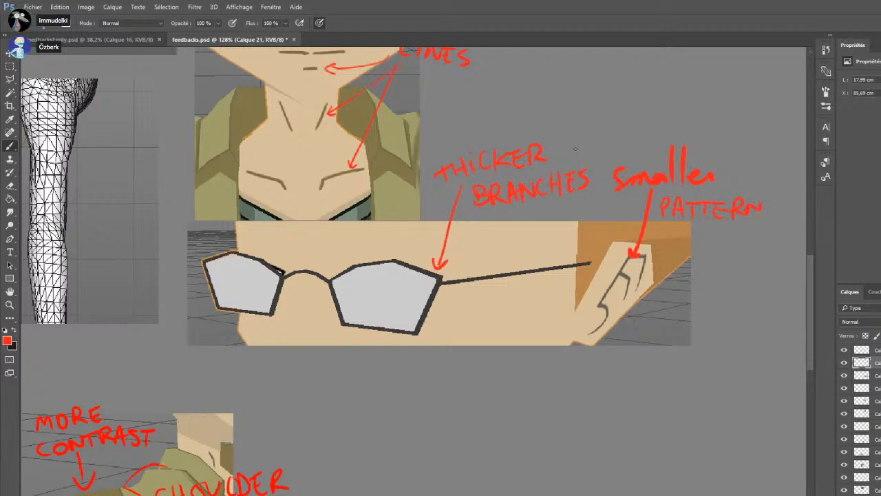
# Trace thicker red lines along the temple arm and the adjoining lens rim, and save the document under a new file name
pyautogui.moveTo(439, 288); pyautogui.dragTo(591, 265)
pyautogui.moveTo(436, 277); pyautogui.dragTo(410, 332)
pyautogui.moveTo(393, 263); pyautogui.dragTo(438, 278)
pyautogui.moveTo(360, 268); pyautogui.dragTo(395, 262)
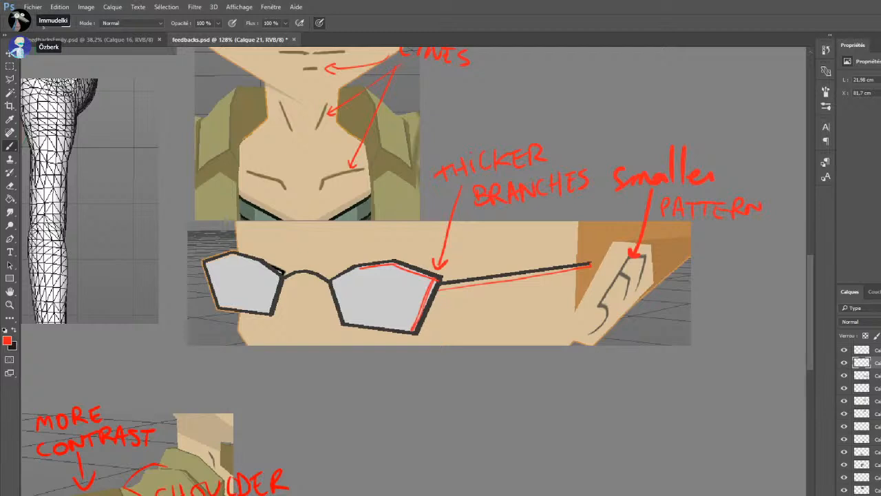
pyautogui.hotkey('ctrl', 's')
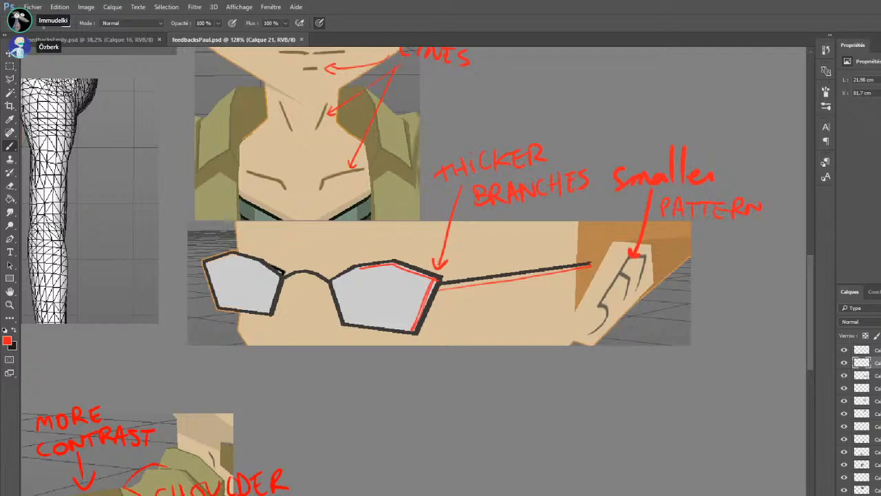
# Paste the cartoon reference picture of the boy with glasses and place a copy in the empty area beside the neck images
pyautogui.scroll(-3, 368, 399)
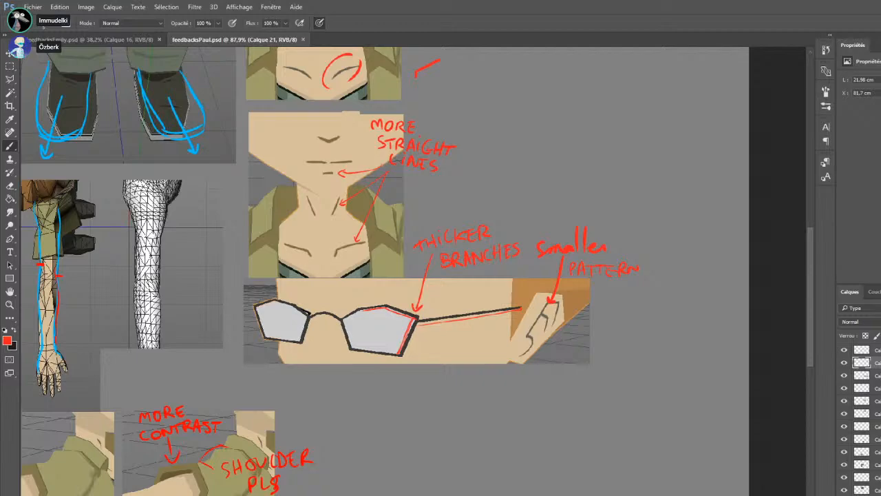
pyautogui.hotkey('ctrl', '-')
pyautogui.hotkey('ctrl', '-')
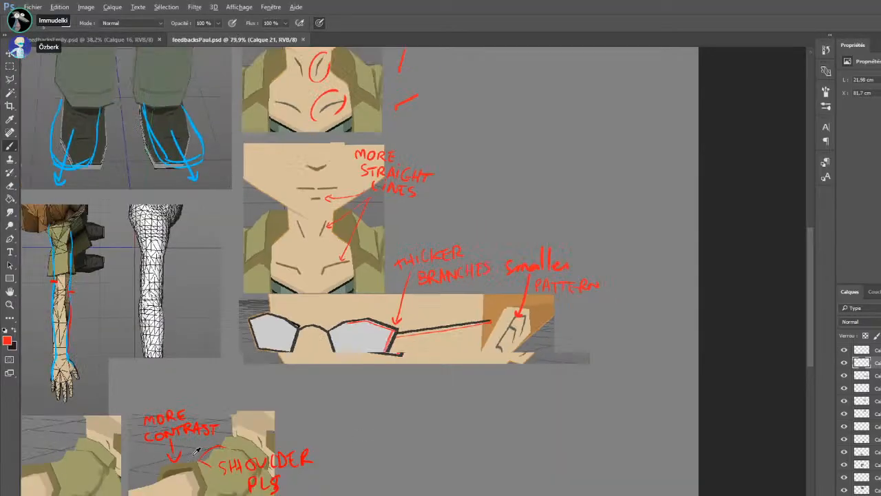
pyautogui.hotkey('ctrl', 'v')
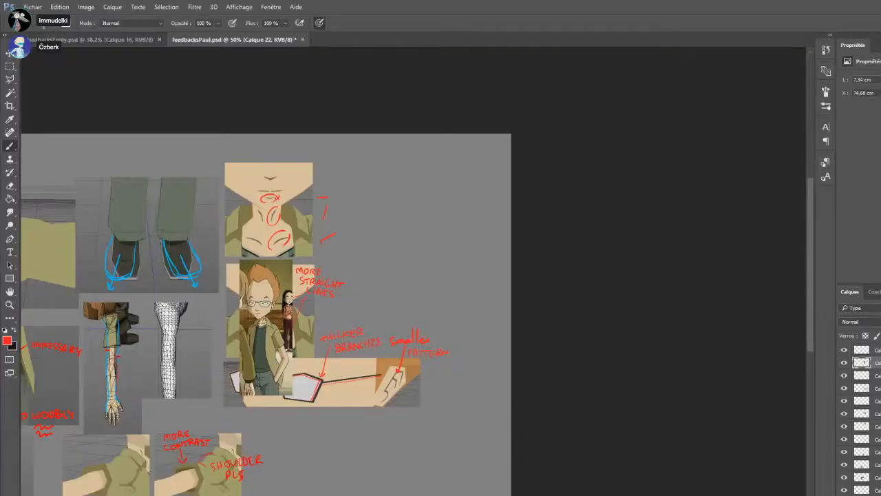
pyautogui.hotkey('ctrl', 'shift', 'alt', 'n')
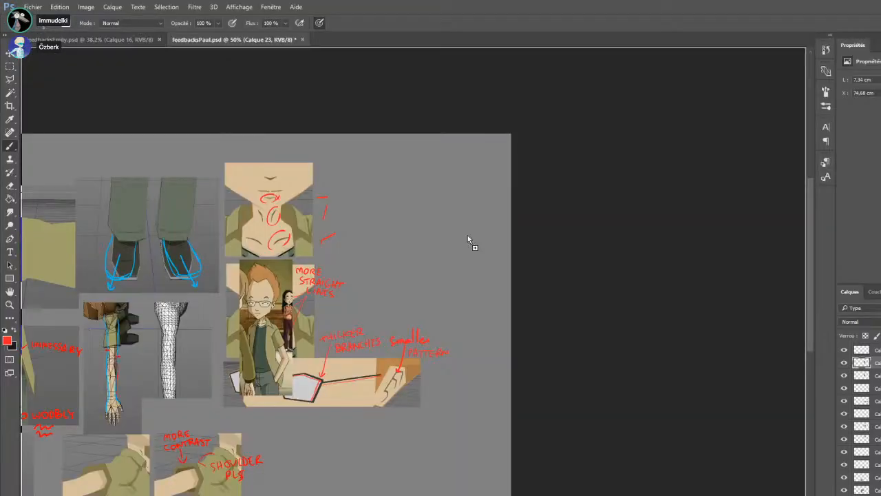
pyautogui.hotkey('ctrl', 'v')
pyautogui.moveTo(451, 243); pyautogui.dragTo(388, 242)
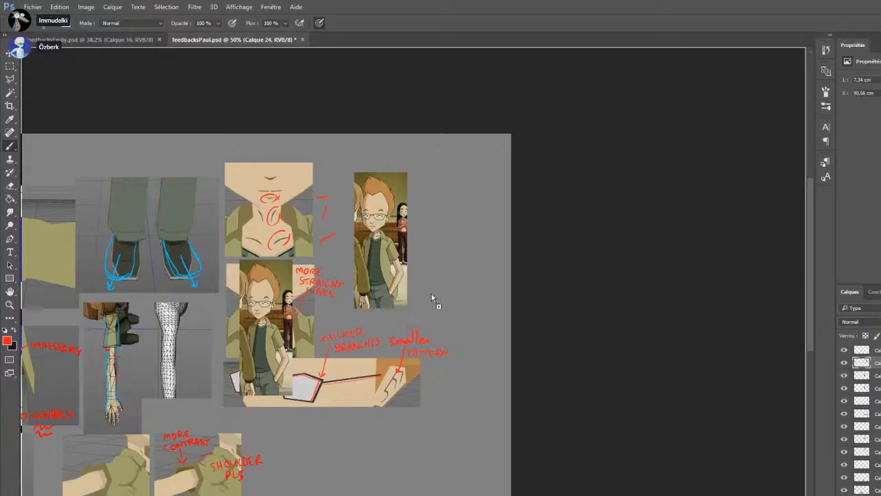
# Paste the small close-up reference of the face with glasses and place it beside the full reference picture
pyautogui.hotkey('ctrl', 'v')
pyautogui.hotkey('ctrl', '0')
pyautogui.keyDown('ctrl'); pyautogui.click(551, 291); pyautogui.keyUp('ctrl')
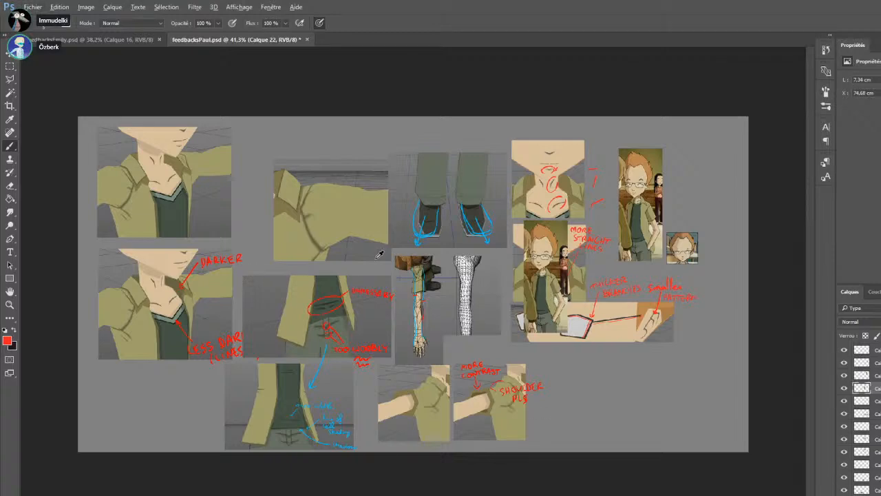
pyautogui.scroll(2, 387, 261)
pyautogui.keyDown('ctrl'); pyautogui.click(89, 163); pyautogui.keyUp('ctrl')
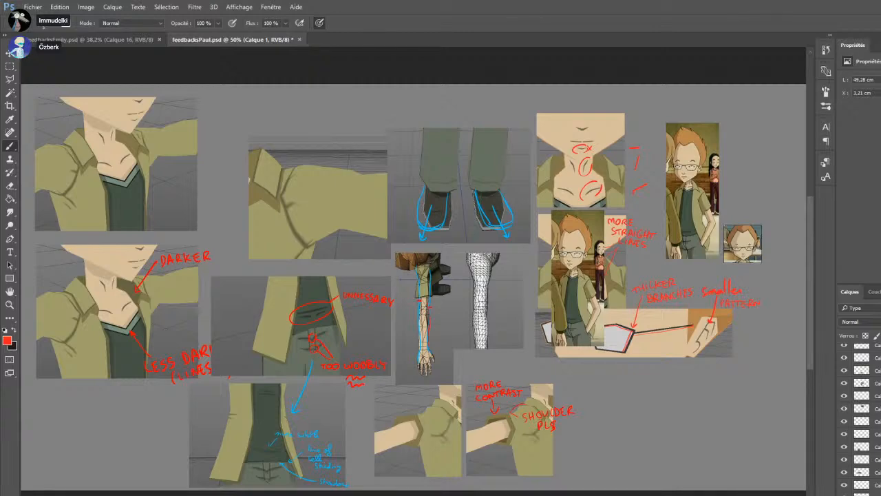
pyautogui.hotkey('ctrl', 'v')
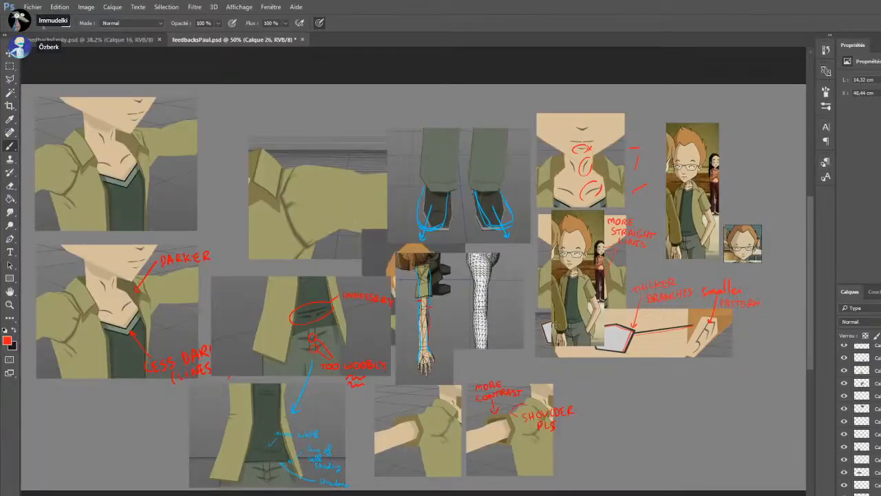
pyautogui.moveTo(371, 261); pyautogui.dragTo(326, 282)
pyautogui.hotkey('ctrl', 'alt', 'z')
pyautogui.hotkey('ctrl', 'alt', 'z')
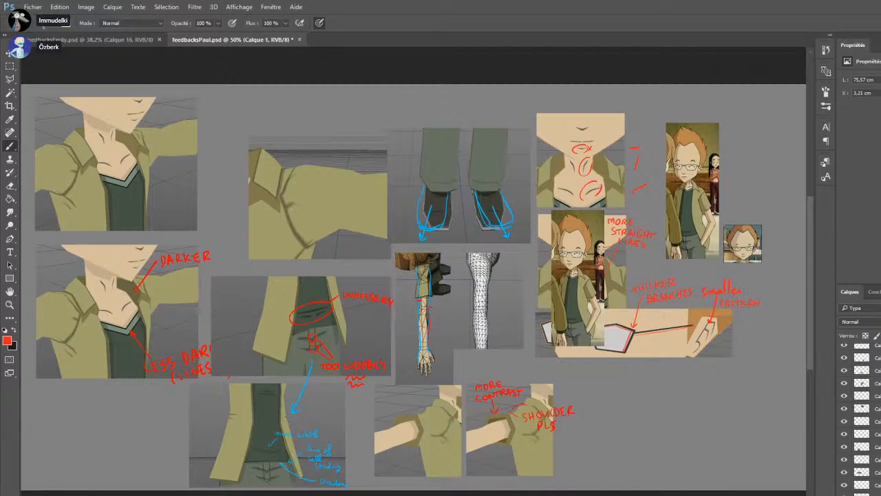
# Paste the captured side view of the character and place it between the upper jacket image and the sleeve image
pyautogui.hotkey('ctrl', 'v')
pyautogui.moveTo(386, 255); pyautogui.dragTo(205, 151)
pyautogui.hotkey('ctrl', 'e')
pyautogui.press('Delete')
pyautogui.hotkey('ctrl', 'z')
pyautogui.moveTo(398, 259); pyautogui.dragTo(159, 80)
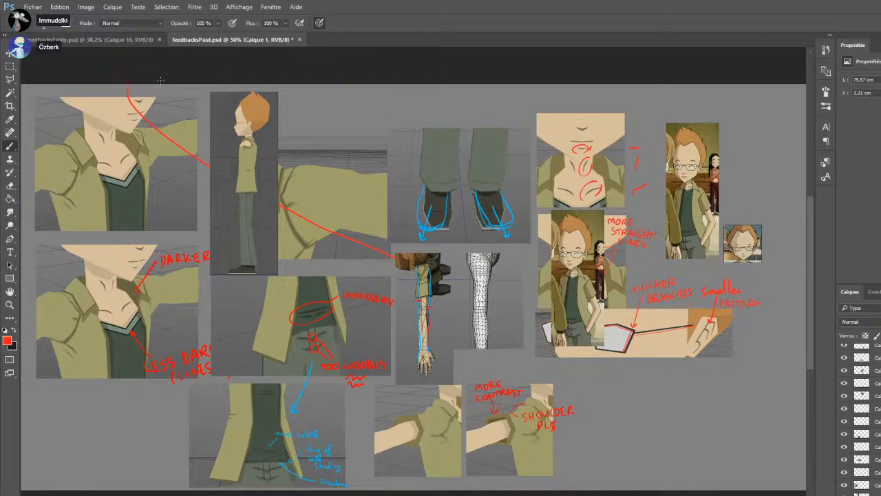
pyautogui.hotkey('ctrl', 'z')
# Remove the sleeve image and the unannotated upper jacket image from the sheet, using a rectangular selection
pyautogui.click(10, 66)
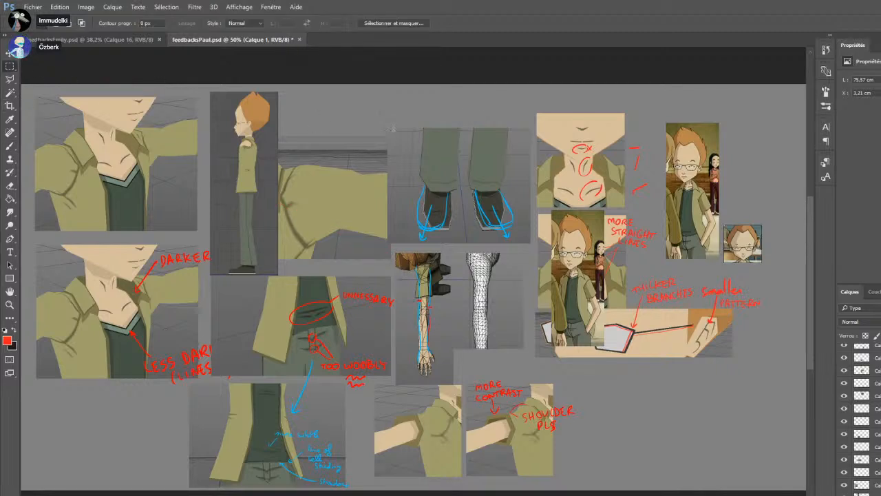
pyautogui.click(57, 40)
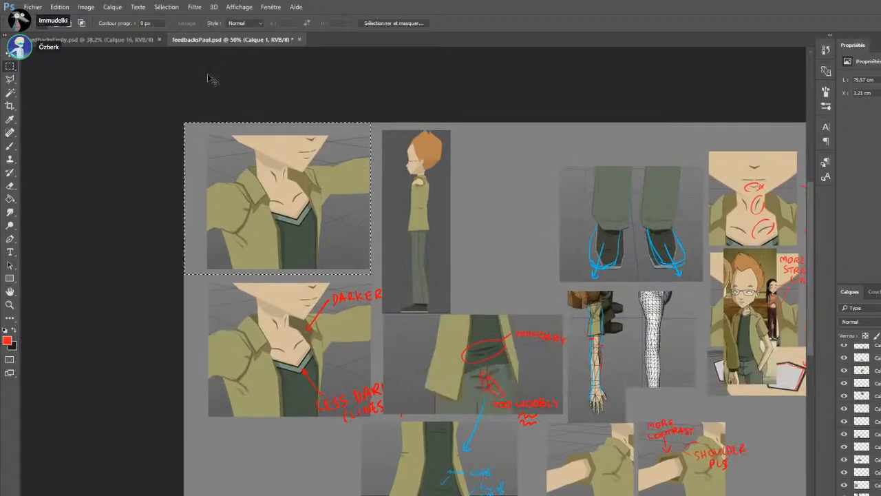
pyautogui.hotkey('ctrl', 'x')
# Paste a second copy of the character's side view and place it directly beside the first
pyautogui.moveTo(440, 221); pyautogui.dragTo(488, 210)
pyautogui.hotkey('ctrl', 'shift', 'd')
pyautogui.hotkey('ctrl', 'v')
pyautogui.moveTo(381, 237); pyautogui.dragTo(414, 192)
pyautogui.scroll(5, 458, 183)
pyautogui.scroll(2, 457, 183)
# On a new layer, outline the corrected back, front and hem of the jacket in red over the second side view
pyautogui.hotkey('ctrl', 'alt', 'shift', 'n')
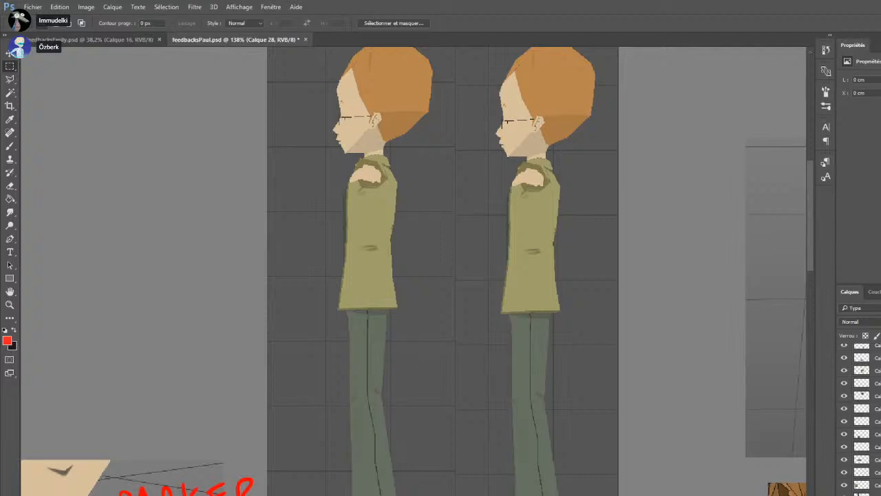
pyautogui.press('b')
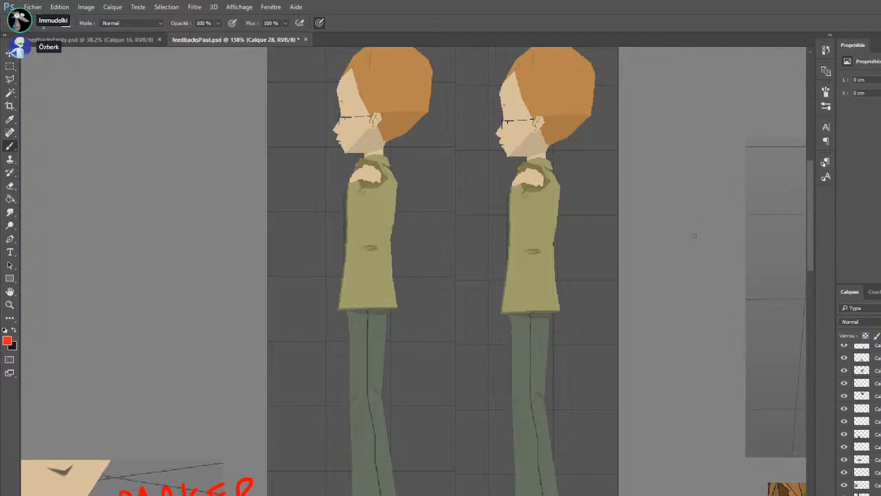
pyautogui.moveTo(553, 168)
pyautogui.mouseDown()
pyautogui.moveTo(562, 222)
pyautogui.moveTo(553, 260)
pyautogui.mouseUp()
pyautogui.hotkey('ctrl', 'z')
pyautogui.moveTo(552, 166)
pyautogui.mouseDown()
pyautogui.moveTo(561, 190)
pyautogui.moveTo(553, 236)
pyautogui.mouseUp()
pyautogui.moveTo(514, 181); pyautogui.dragTo(506, 207)
pyautogui.hotkey('ctrl', 'z')
pyautogui.moveTo(519, 175); pyautogui.dragTo(499, 312)
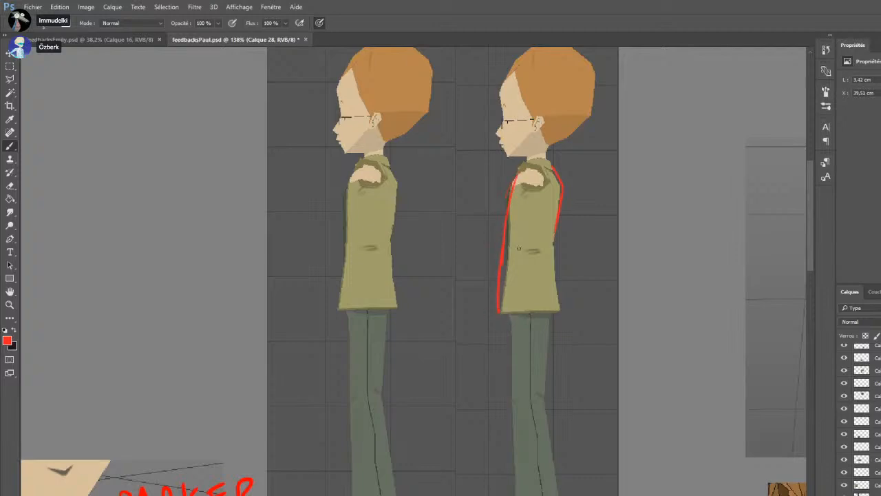
pyautogui.moveTo(555, 237)
pyautogui.mouseDown()
pyautogui.moveTo(555, 279)
pyautogui.moveTo(522, 312)
pyautogui.mouseUp()
pyautogui.hotkey('ctrl', 'z')
# Outline the corrected trouser shape in red over the second side view, from the jacket hem down to the shoe
pyautogui.moveTo(506, 315); pyautogui.dragTo(517, 398)
pyautogui.moveTo(548, 350); pyautogui.dragTo(559, 487)
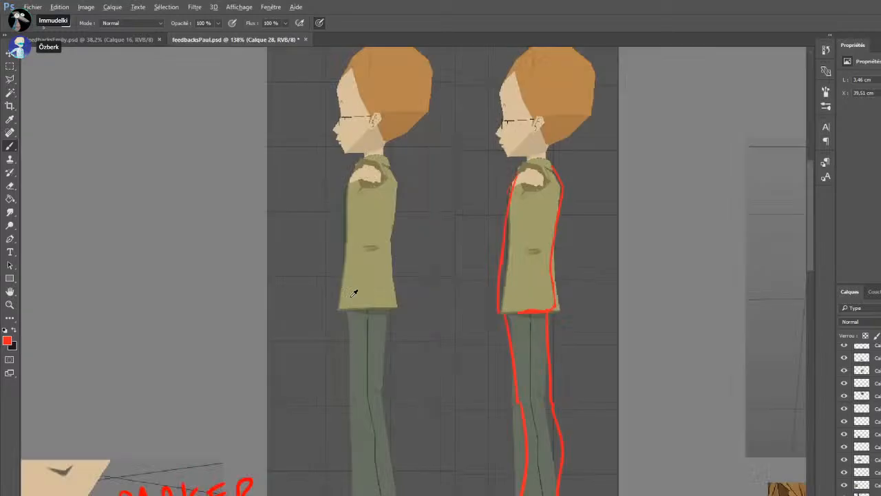
pyautogui.scroll(-5, 349, 293)
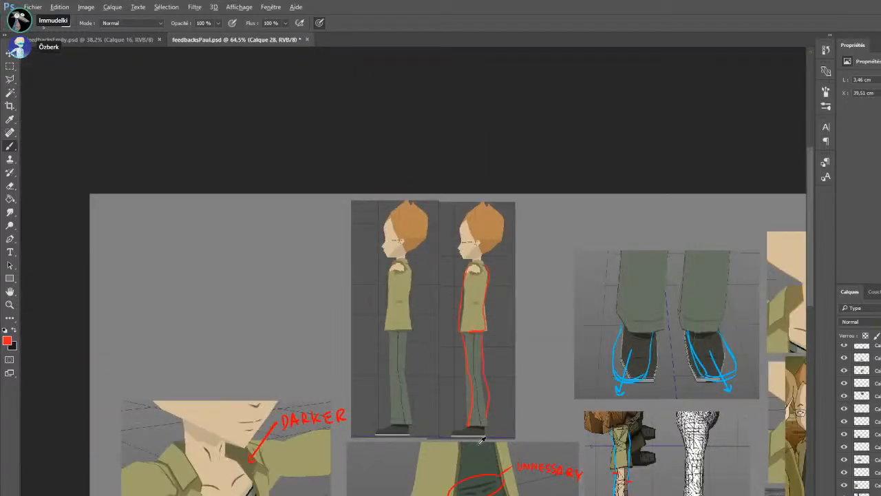
pyautogui.scroll(4, 475, 413)
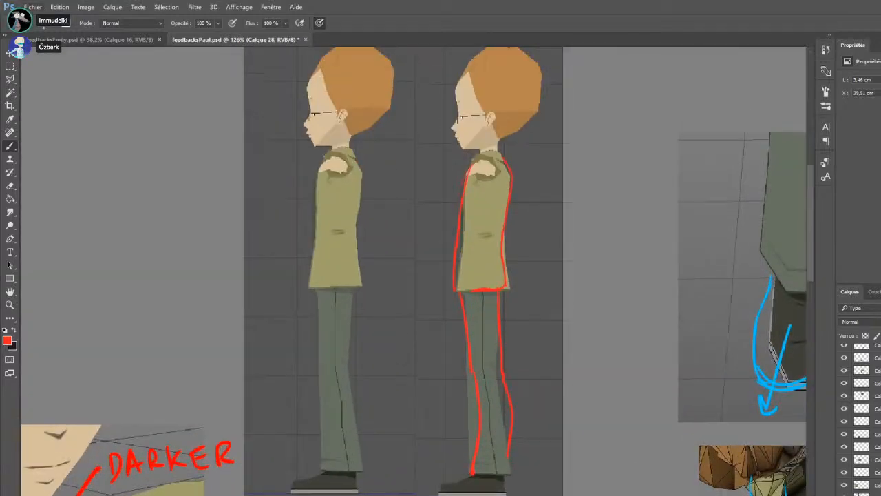
pyautogui.moveTo(510, 438)
pyautogui.mouseDown()
pyautogui.moveTo(510, 468)
pyautogui.moveTo(474, 474)
pyautogui.mouseUp()
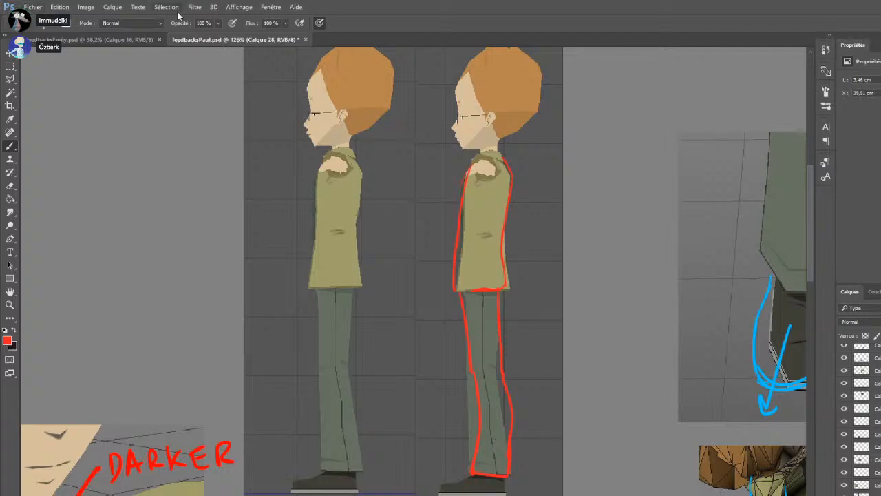
# Add a new empty layer at the top of the layer stack and keep the Brush ready for drawing
pyautogui.click(10, 67)
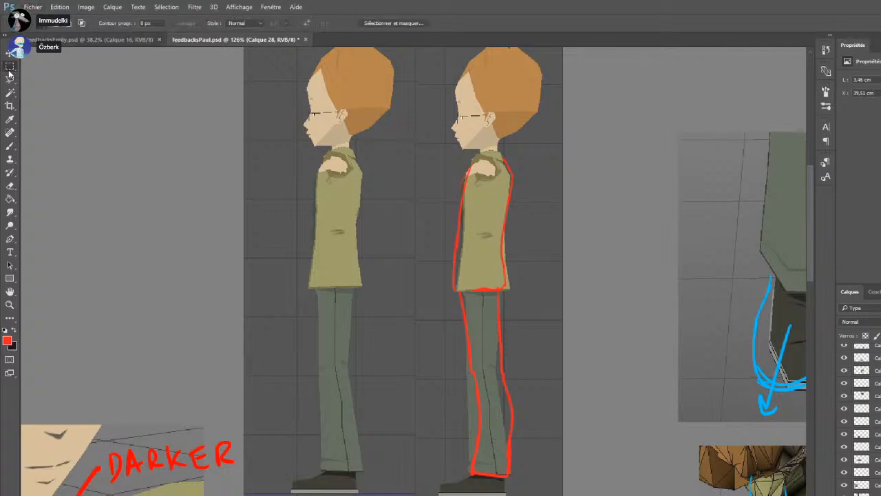
pyautogui.click(11, 146)
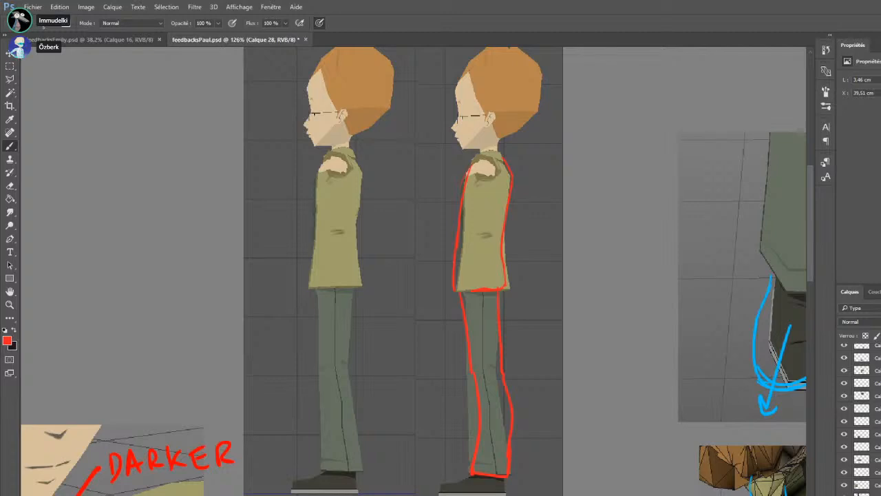
pyautogui.scroll(10, 868, 413)
pyautogui.click(876, 350)
pyautogui.hotkey('ctrl', 'shift', 'alt', 'n')
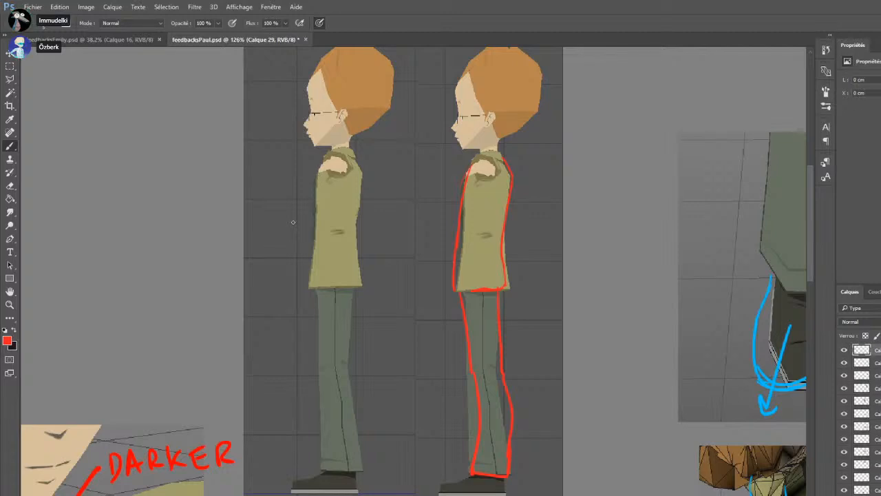
# Trace the jacket and trousers in red over the first side view, from the shoulder down to the shoe
pyautogui.moveTo(358, 163); pyautogui.dragTo(354, 287)
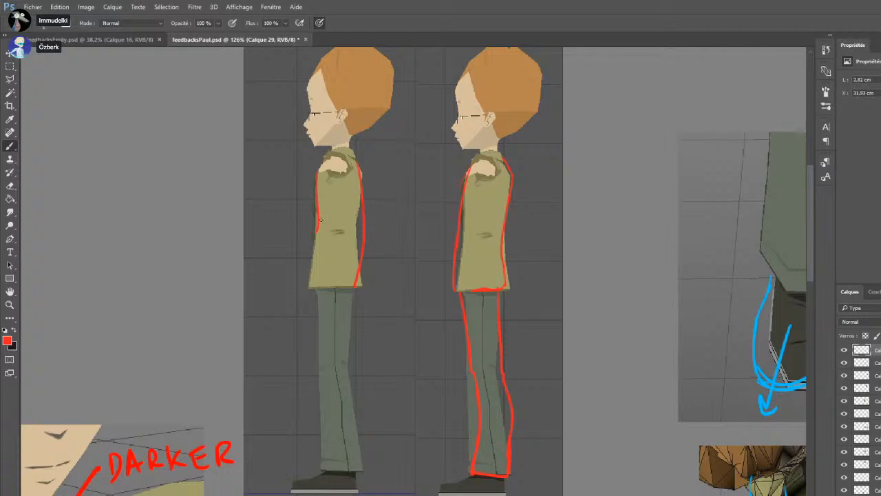
pyautogui.hotkey('ctrl', 'z')
pyautogui.moveTo(357, 162); pyautogui.dragTo(363, 234)
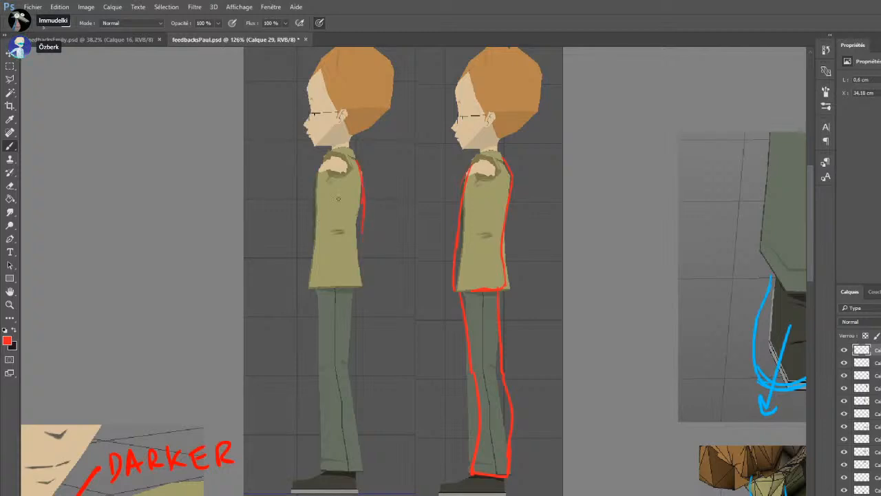
pyautogui.moveTo(318, 173)
pyautogui.mouseDown()
pyautogui.moveTo(324, 236)
pyautogui.moveTo(347, 226)
pyautogui.moveTo(350, 274)
pyautogui.mouseUp()
pyautogui.moveTo(318, 246)
pyautogui.mouseDown()
pyautogui.moveTo(317, 284)
pyautogui.moveTo(359, 283)
pyautogui.moveTo(361, 269)
pyautogui.moveTo(361, 467)
pyautogui.mouseUp()
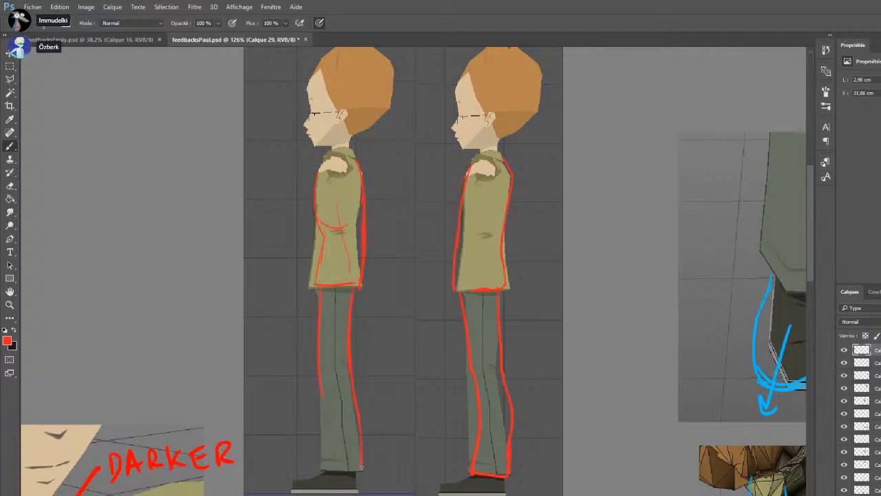
pyautogui.moveTo(317, 361); pyautogui.dragTo(361, 469)
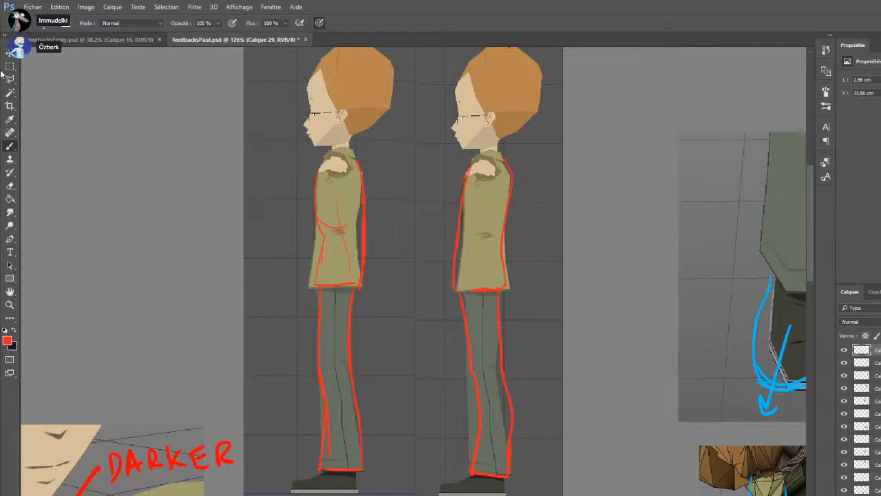
# Clear all the red tracing from the first side view
pyautogui.press('m')
pyautogui.moveTo(287, 135); pyautogui.dragTo(432, 468)
pyautogui.press('Delete')
# Delete the jacket's red front outline on the second side view and redraw it from the shoulder to the hem
pyautogui.moveTo(527, 486); pyautogui.dragTo(459, 377)
pyautogui.click(517, 197)
pyautogui.keyDown('ctrl'); pyautogui.click(512, 177); pyautogui.keyUp('ctrl')
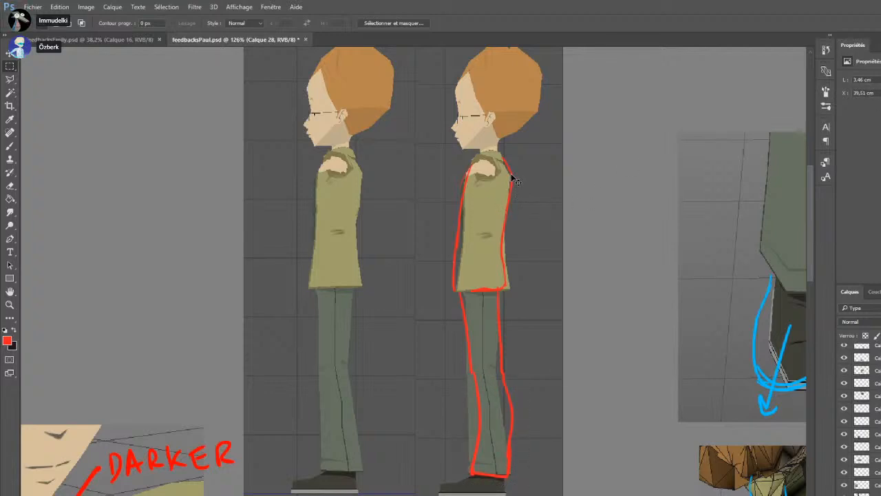
pyautogui.moveTo(545, 201)
pyautogui.mouseDown()
pyautogui.moveTo(428, 399)
pyautogui.moveTo(434, 482)
pyautogui.mouseUp()
pyautogui.moveTo(427, 175); pyautogui.dragTo(465, 281)
pyautogui.press('Delete')
pyautogui.hotkey('ctrl', 'd')
pyautogui.click(10, 148)
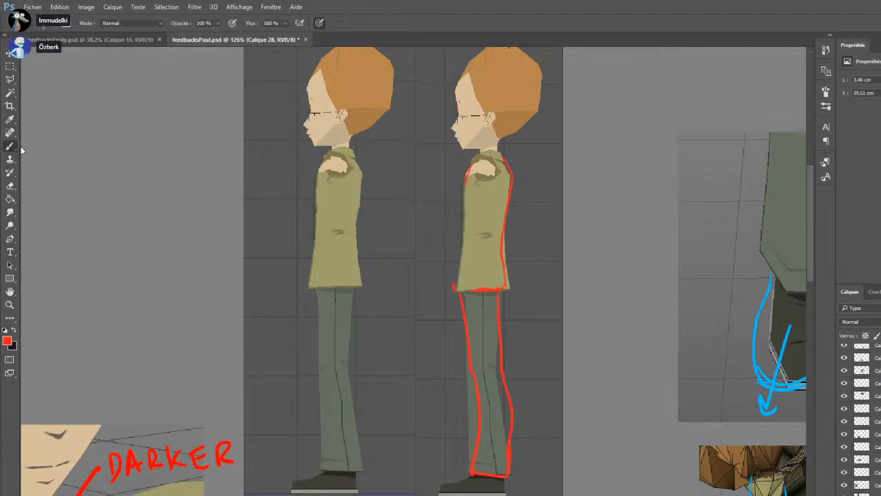
pyautogui.moveTo(469, 171); pyautogui.dragTo(454, 261)
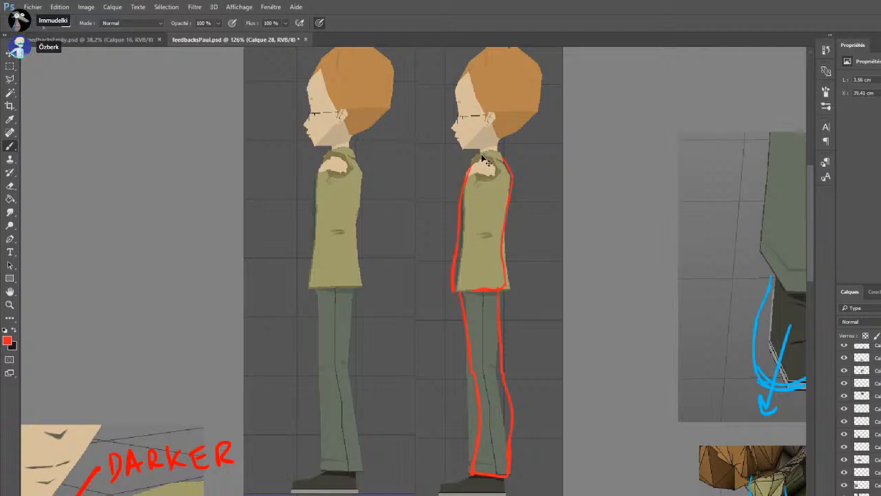
# Clean up the jacket's front line, then erase the lower trouser lines on the second side view and redraw them straighter down to the shoe
pyautogui.press('e')
pyautogui.moveTo(450, 267)
pyautogui.mouseDown()
pyautogui.moveTo(455, 235)
pyautogui.moveTo(452, 268)
pyautogui.mouseUp()
pyautogui.moveTo(510, 408)
pyautogui.mouseDown()
pyautogui.moveTo(513, 443)
pyautogui.moveTo(507, 413)
pyautogui.mouseUp()
pyautogui.moveTo(474, 460); pyautogui.dragTo(467, 366)
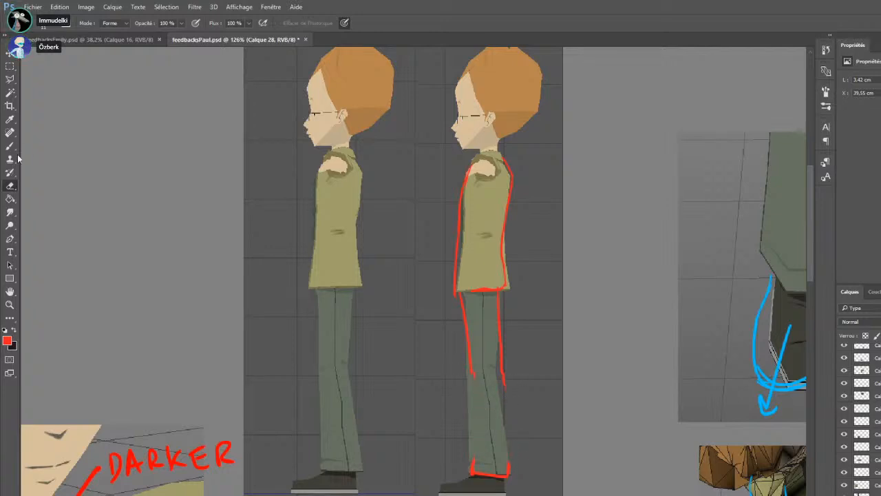
pyautogui.press('s')
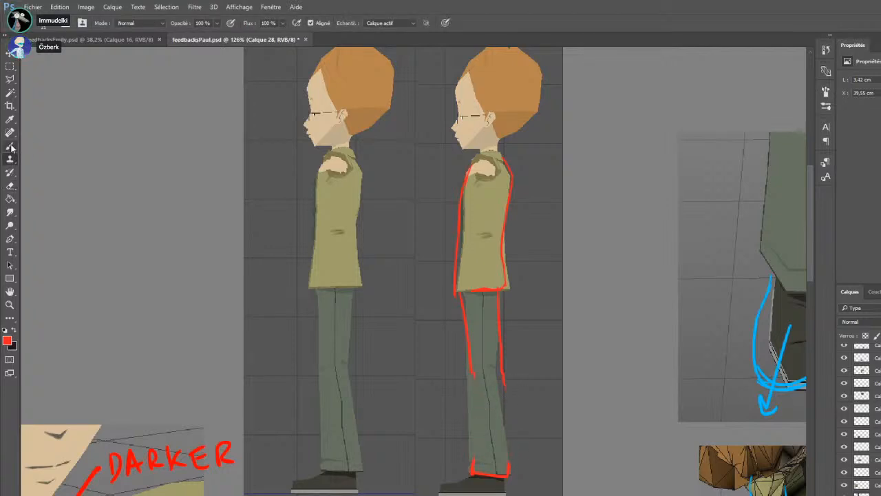
pyautogui.press('b')
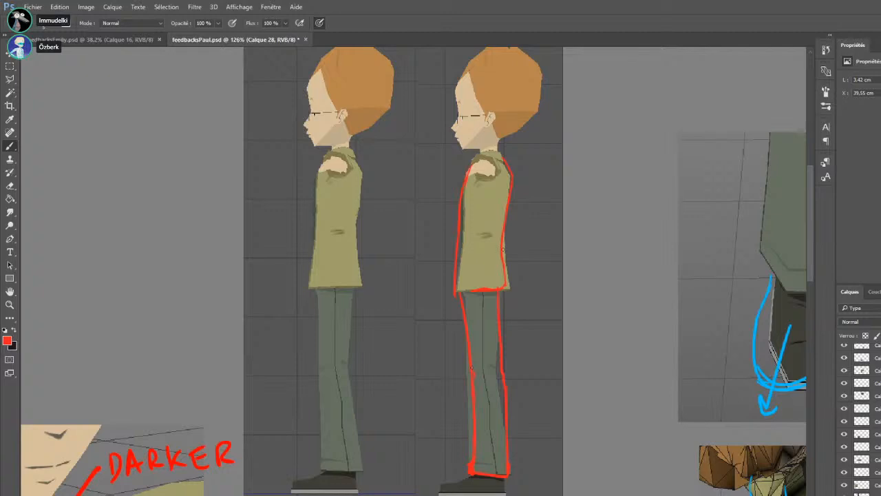
# Erase the jacket's hem and lower back line on the second side view and redraw them with the hem sloping down toward the back
pyautogui.moveTo(458, 291); pyautogui.dragTo(513, 296)
pyautogui.hotkey('ctrl', 'z')
pyautogui.press('e')
pyautogui.moveTo(468, 290); pyautogui.dragTo(490, 290)
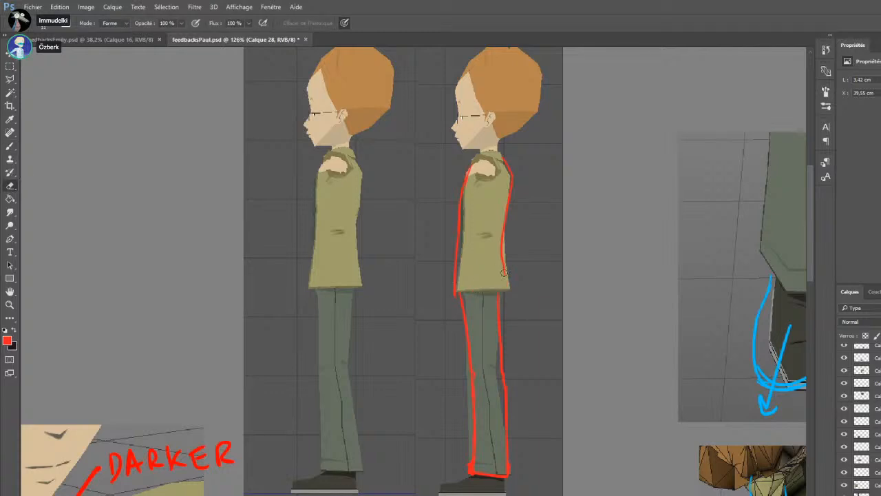
pyautogui.click(10, 146)
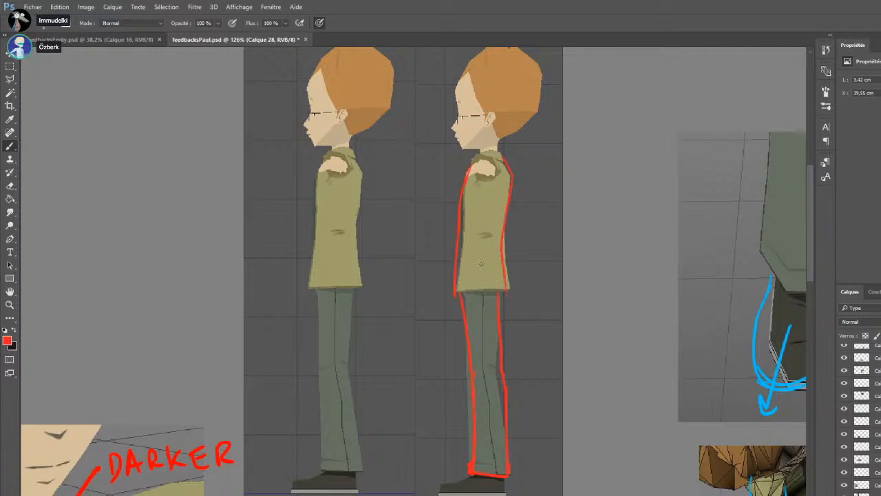
pyautogui.moveTo(457, 293)
pyautogui.mouseDown()
pyautogui.moveTo(508, 295)
pyautogui.moveTo(501, 263)
pyautogui.mouseUp()
pyautogui.hotkey('ctrl', 'z')
pyautogui.hotkey('ctrl', 'z')
pyautogui.moveTo(507, 293)
pyautogui.mouseDown()
pyautogui.moveTo(503, 243)
pyautogui.moveTo(489, 240)
pyautogui.mouseUp()
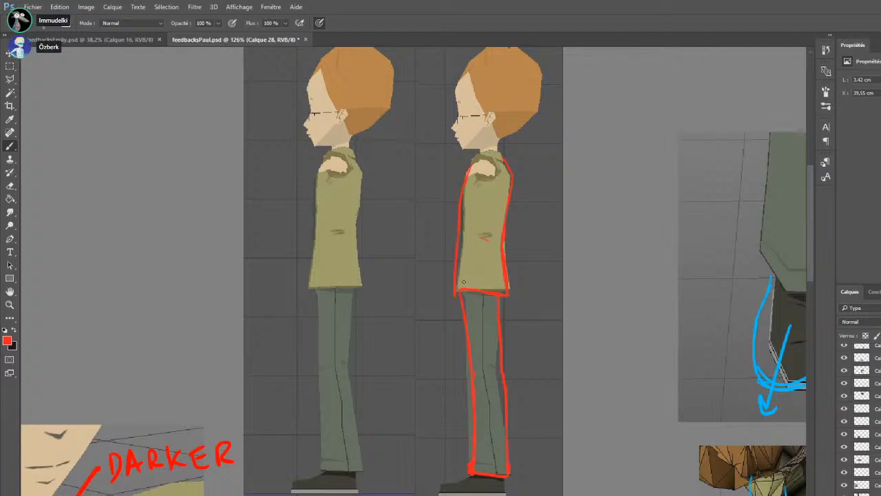
# Refine the hem's slope and front edge, and redraw the upper trouser lines so they meet the jacket outline
pyautogui.click(12, 186)
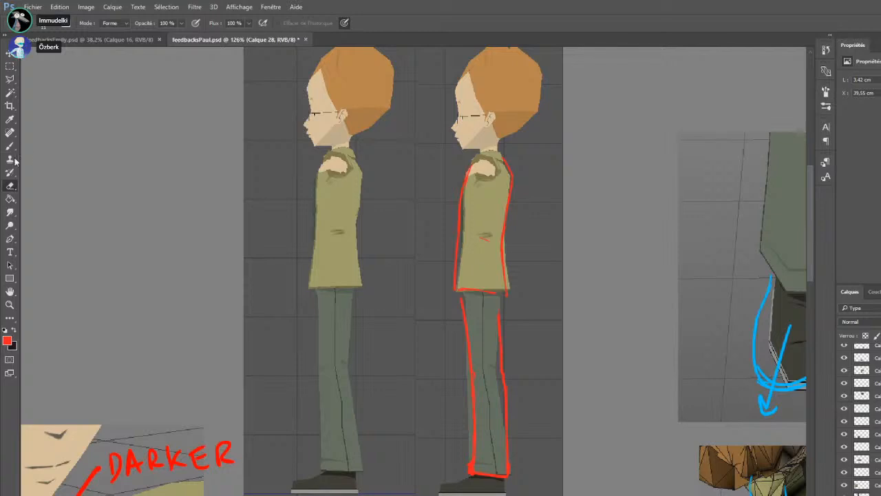
pyautogui.press('b')
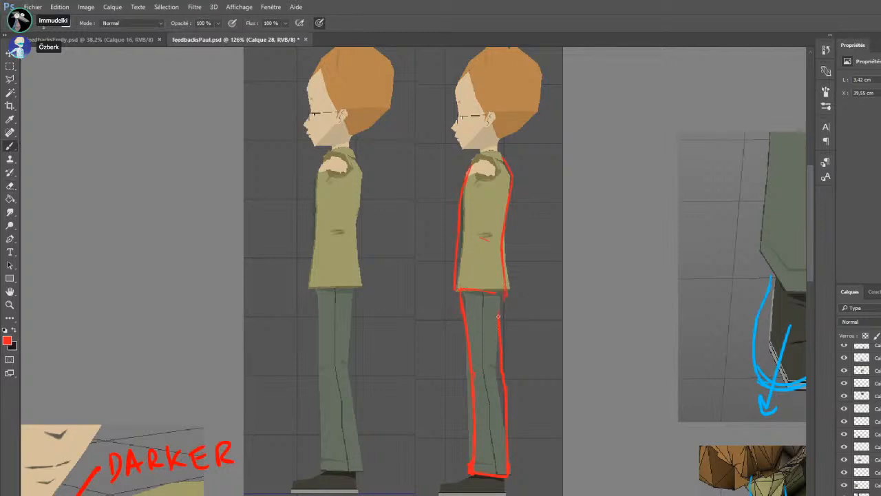
pyautogui.moveTo(512, 299); pyautogui.dragTo(501, 290)
pyautogui.moveTo(509, 292); pyautogui.dragTo(508, 276)
pyautogui.click(12, 186)
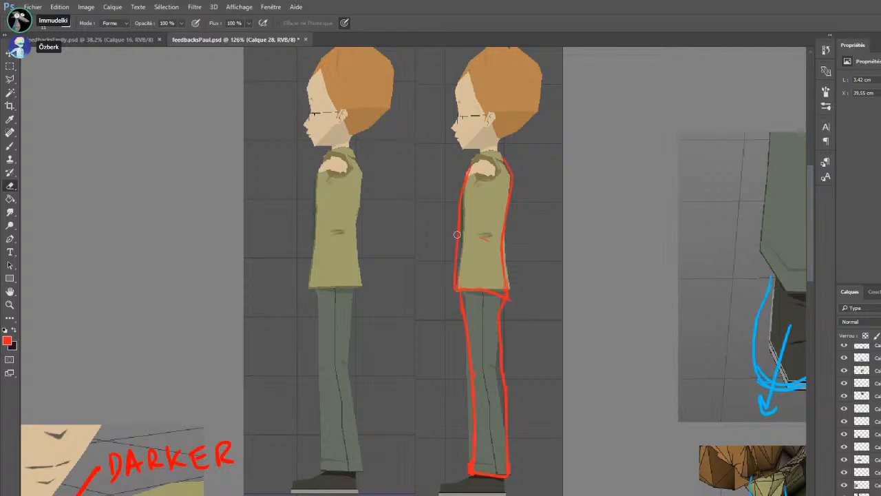
pyautogui.press('b')
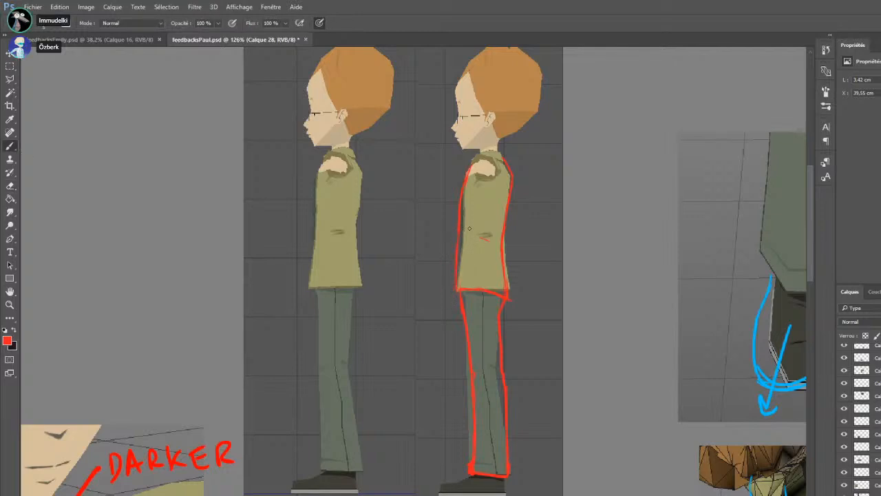
pyautogui.moveTo(459, 287); pyautogui.dragTo(512, 299)
# On a new layer at the top of the stack, draw a red leg axis from the hem with points at the knee and ankle
pyautogui.scroll(5, 860, 419)
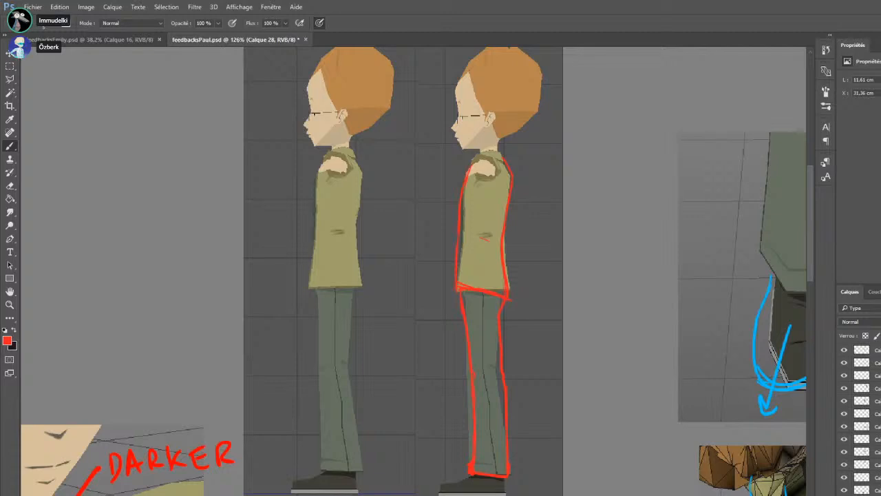
pyautogui.hotkey('ctrl', 'alt', 'shift', 'n')
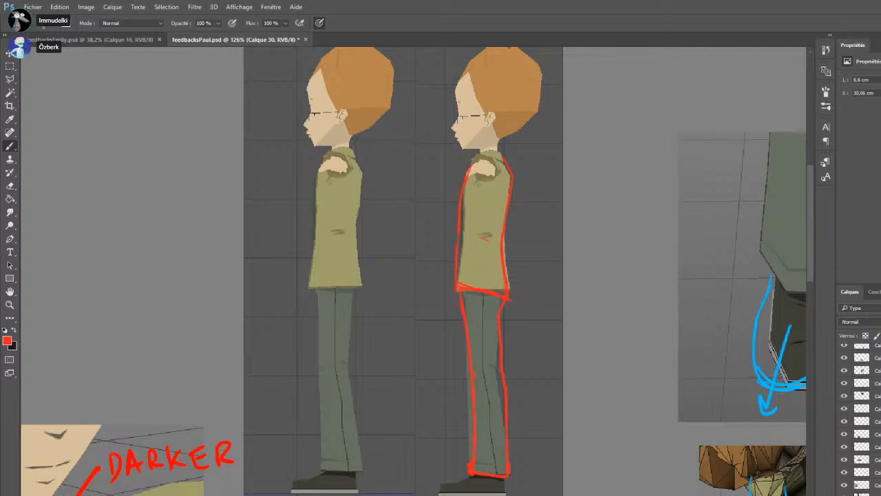
pyautogui.scroll(5, 869, 413)
pyautogui.click(876, 350)
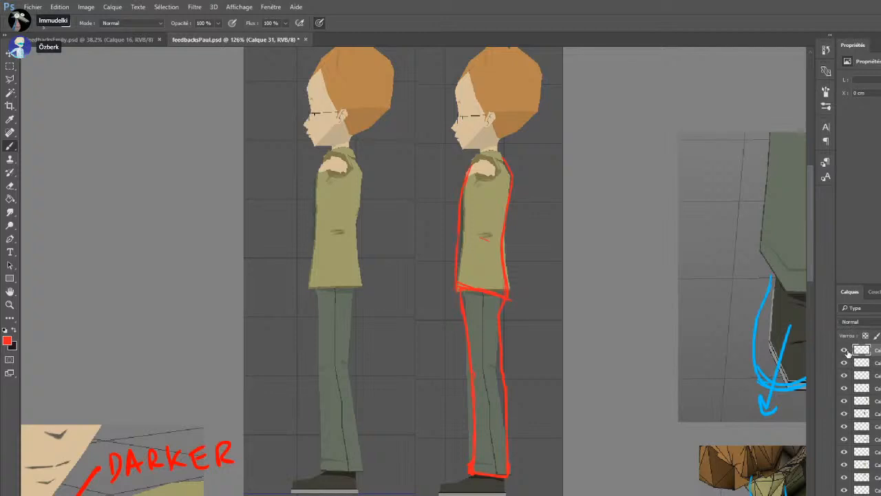
pyautogui.hotkey('ctrl', 'shift', 'alt', 'n')
pyautogui.moveTo(480, 275); pyautogui.dragTo(483, 375)
pyautogui.click(492, 464)
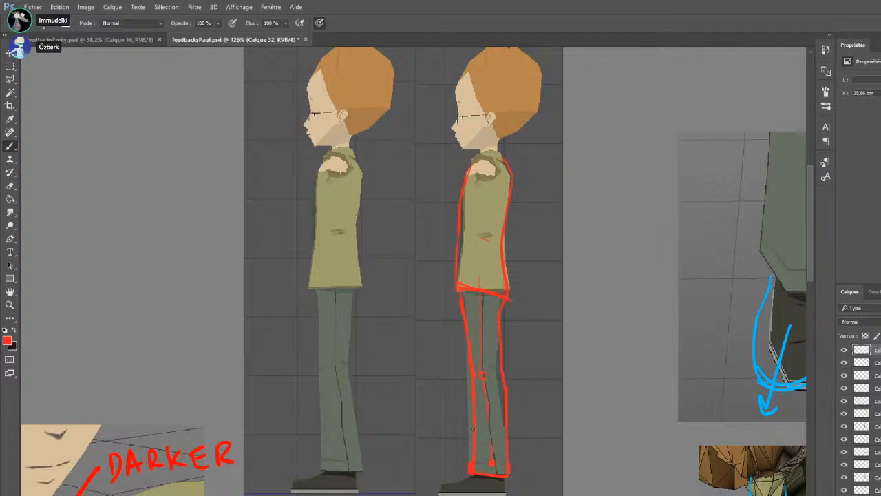
# Draw chains of red direction arrows along the back and front of the second side view, from the shoulders to the ankles
pyautogui.moveTo(514, 242); pyautogui.dragTo(516, 244)
pyautogui.moveTo(522, 297); pyautogui.dragTo(515, 314)
pyautogui.moveTo(512, 309); pyautogui.dragTo(520, 313)
pyautogui.moveTo(518, 318); pyautogui.dragTo(524, 369)
pyautogui.moveTo(518, 468); pyautogui.dragTo(524, 468)
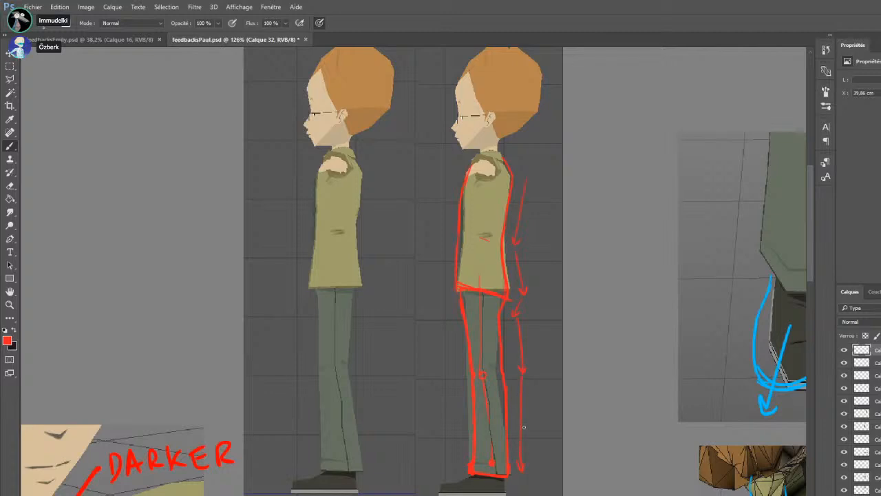
pyautogui.click(520, 159)
pyautogui.moveTo(455, 187)
pyautogui.mouseDown()
pyautogui.moveTo(440, 289)
pyautogui.moveTo(449, 287)
pyautogui.moveTo(452, 452)
pyautogui.mouseUp()
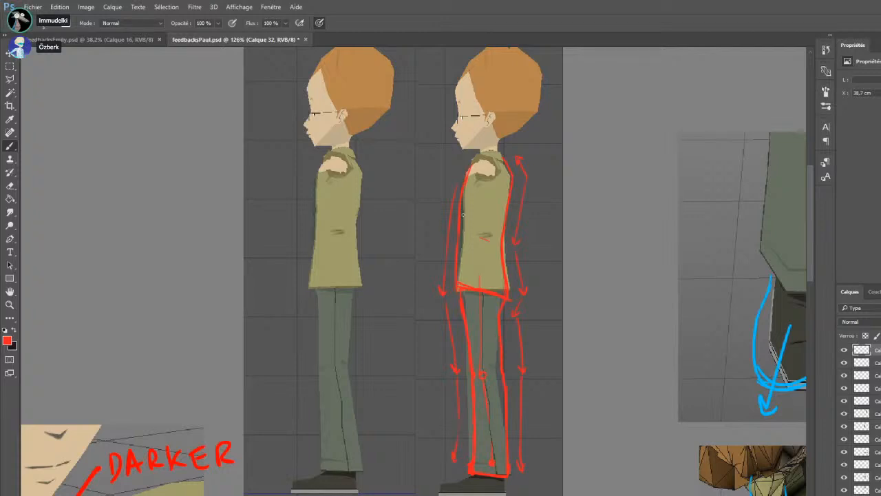
# Change the drawing colour from red to blue for the Brush
pyautogui.press('i')
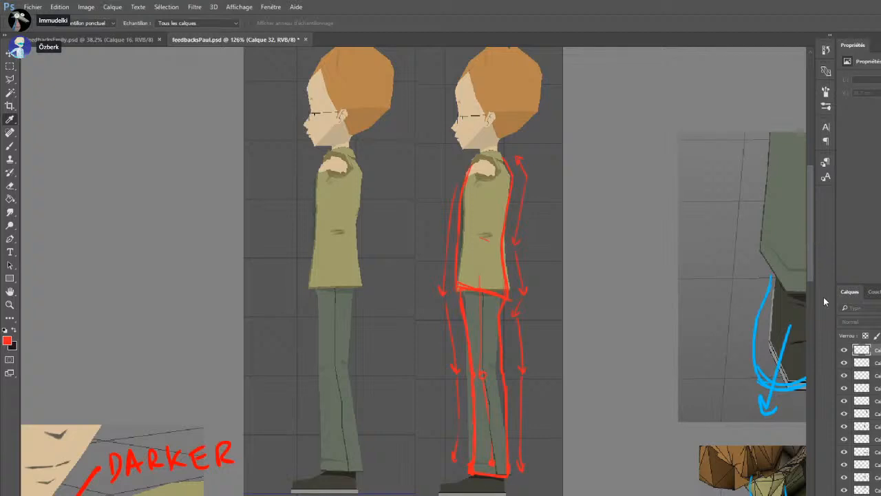
pyautogui.click(866, 224)
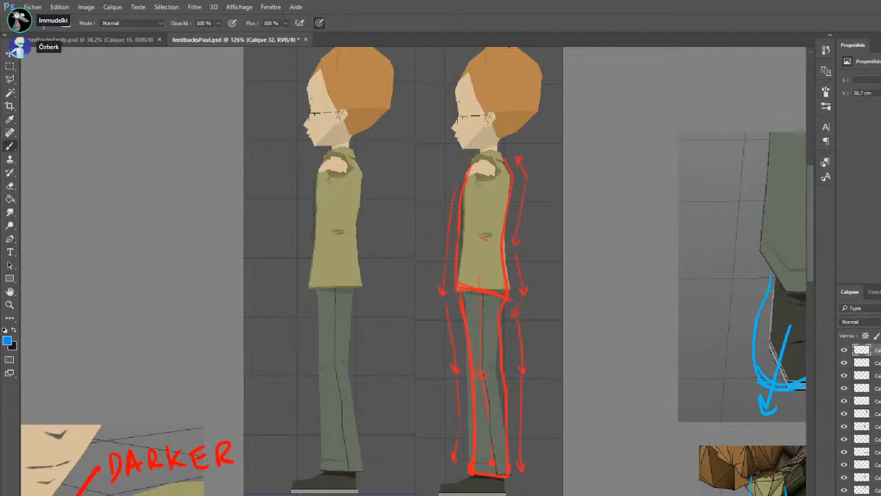
pyautogui.moveTo(459, 295); pyautogui.dragTo(510, 279)
pyautogui.hotkey('ctrl', 'z')
pyautogui.moveTo(324, 285)
pyautogui.mouseDown()
pyautogui.moveTo(364, 292)
pyautogui.moveTo(363, 268)
pyautogui.mouseUp()
pyautogui.hotkey('ctrl', 'z')
pyautogui.moveTo(321, 297); pyautogui.dragTo(360, 272)
pyautogui.hotkey('ctrl', 'z')
pyautogui.moveTo(457, 292)
pyautogui.mouseDown()
pyautogui.moveTo(503, 286)
pyautogui.moveTo(507, 270)
pyautogui.mouseUp()
pyautogui.hotkey('ctrl', 'z')
pyautogui.hotkey('ctrl', 'z')
pyautogui.hotkey('ctrl', 'z')
# Draw a blue sloping line along the second side view's jacket hem and a flat blue line across the first one's hem
pyautogui.moveTo(457, 286); pyautogui.dragTo(508, 297)
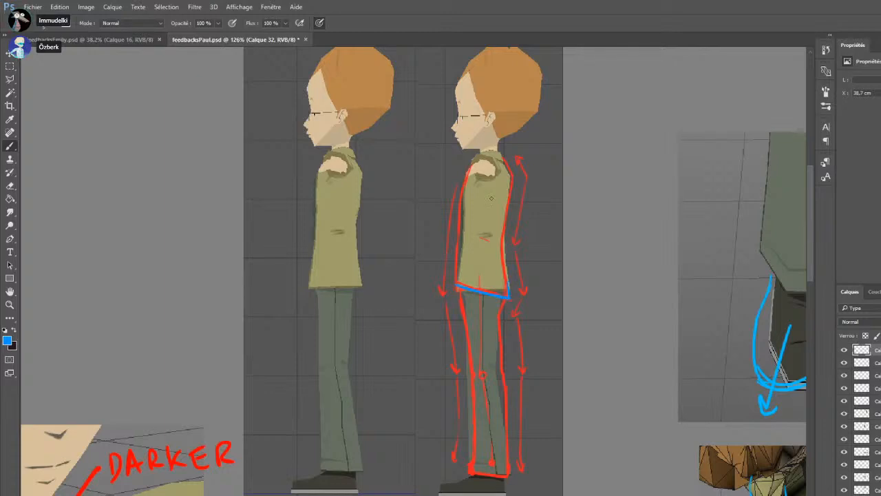
pyautogui.moveTo(457, 286); pyautogui.dragTo(459, 259)
pyautogui.moveTo(299, 289); pyautogui.dragTo(377, 288)
pyautogui.scroll(-3, 336, 271)
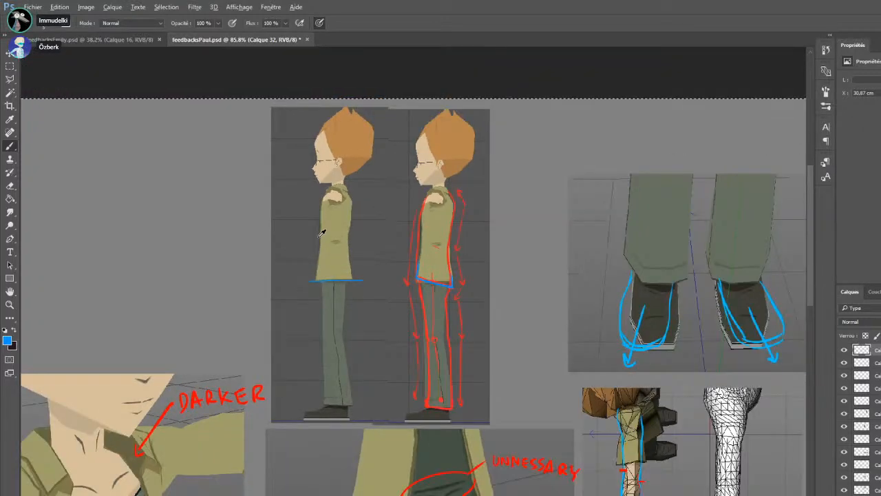
pyautogui.scroll(-4, 313, 237)
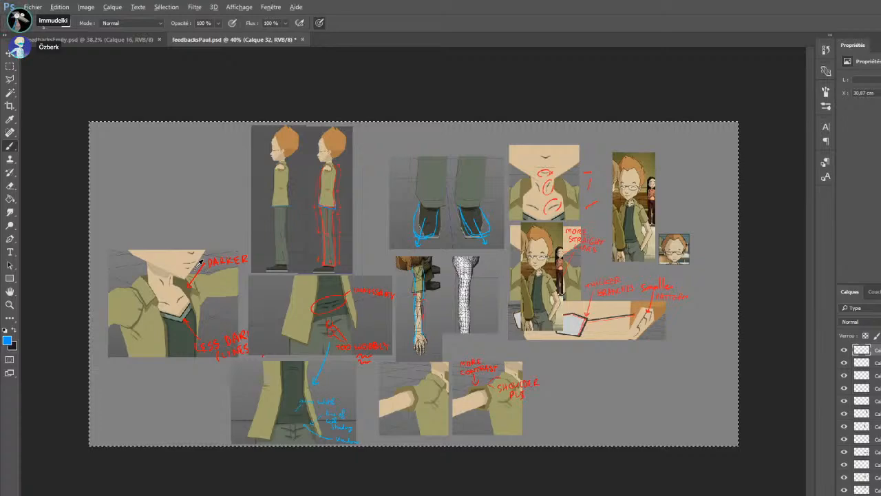
pyautogui.scroll(2, 198, 263)
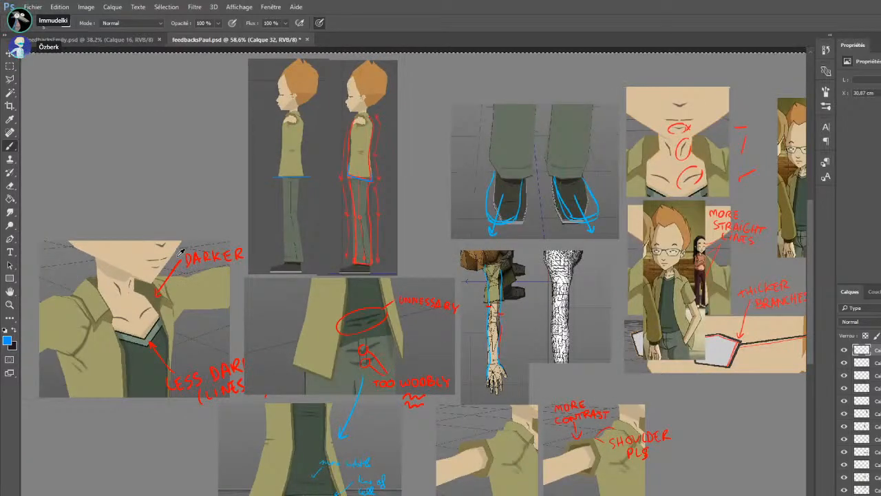
pyautogui.scroll(-2, 183, 255)
pyautogui.scroll(3, 729, 328)
pyautogui.press('m')
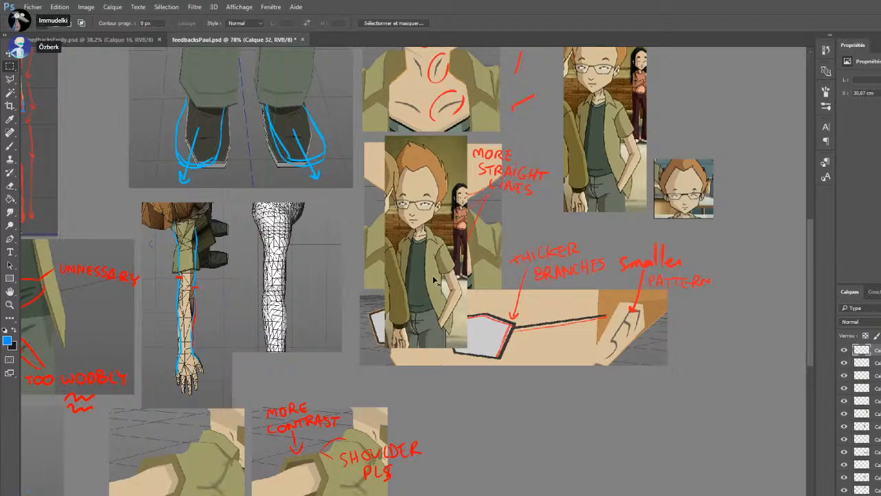
pyautogui.click(876, 401)
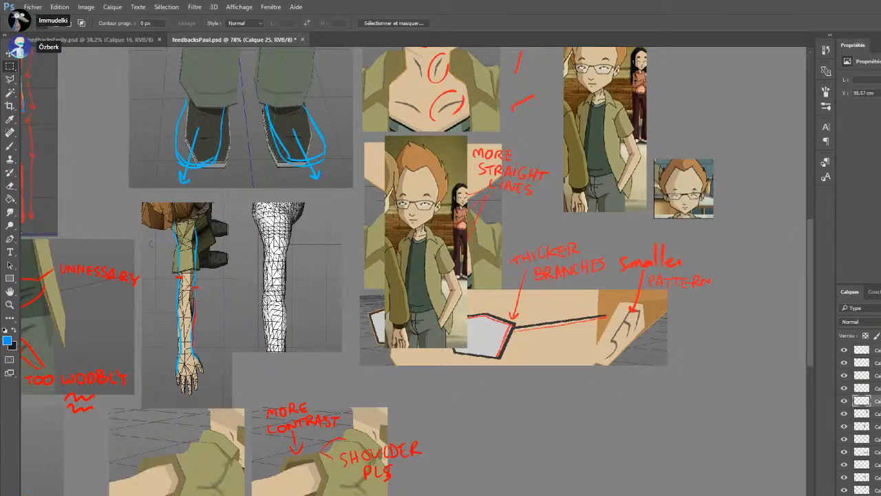
pyautogui.moveTo(432, 291); pyautogui.dragTo(585, 340)
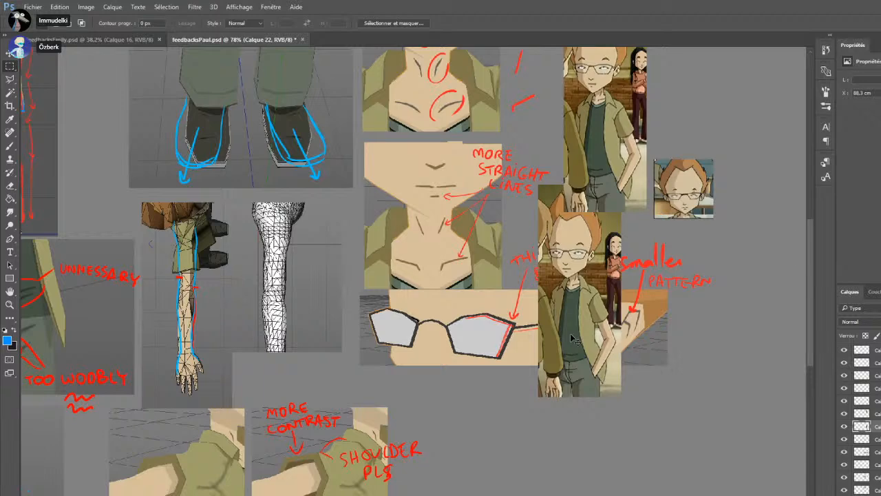
pyautogui.hotkey('ctrl', 'z')
# Delete the duplicate reference picture that covers the lower neck image and the glasses image, then clear the selection
pyautogui.scroll(-1, 558, 356)
pyautogui.scroll(-1, 561, 360)
pyautogui.moveTo(351, 76); pyautogui.dragTo(568, 369)
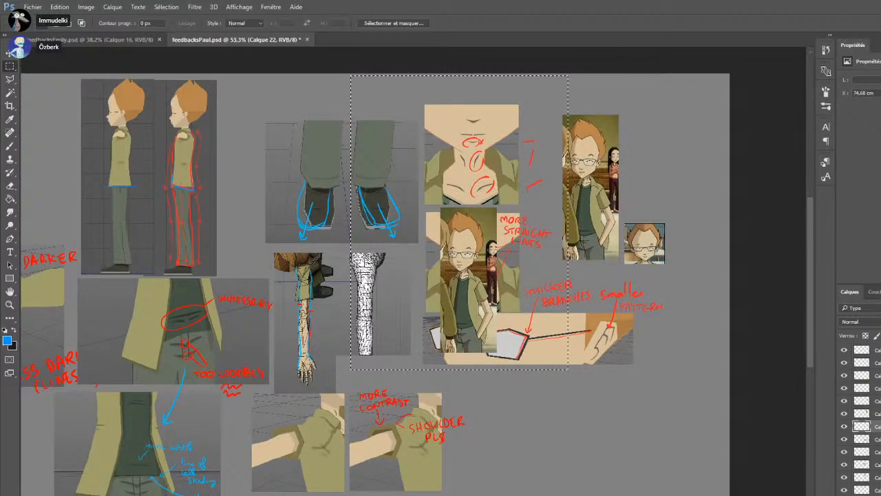
pyautogui.press('Delete')
pyautogui.hotkey('ctrl', 'd')
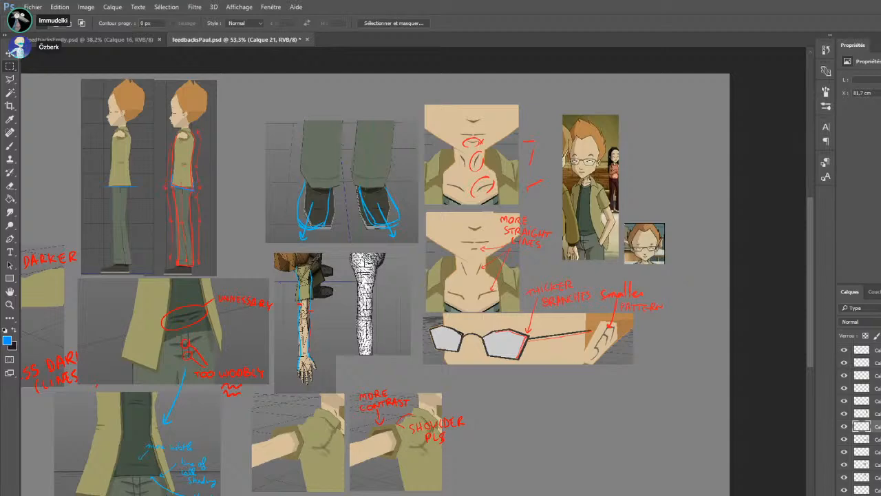
# Paste the close-up of the head's side view and place it below the glasses and ear image
pyautogui.hotkey('ctrl', 'v')
pyautogui.moveTo(441, 300); pyautogui.dragTo(591, 473)
pyautogui.scroll(5, 591, 473)
pyautogui.moveTo(487, 420); pyautogui.dragTo(475, 341)
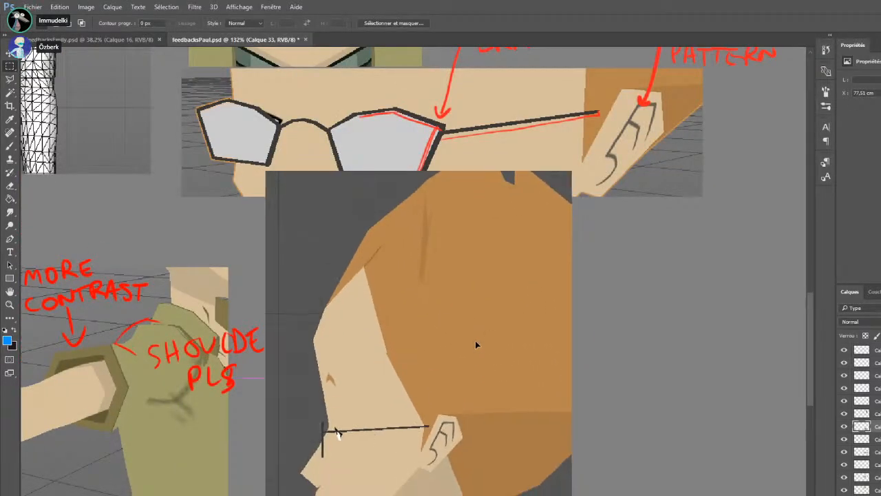
# On a new layer, trace the front contour of the hair in blue on the head close-up, from the forehead up to the crown
pyautogui.scroll(-1, 475, 370)
pyautogui.hotkey('ctrl', 'shift', 'alt', 'n')
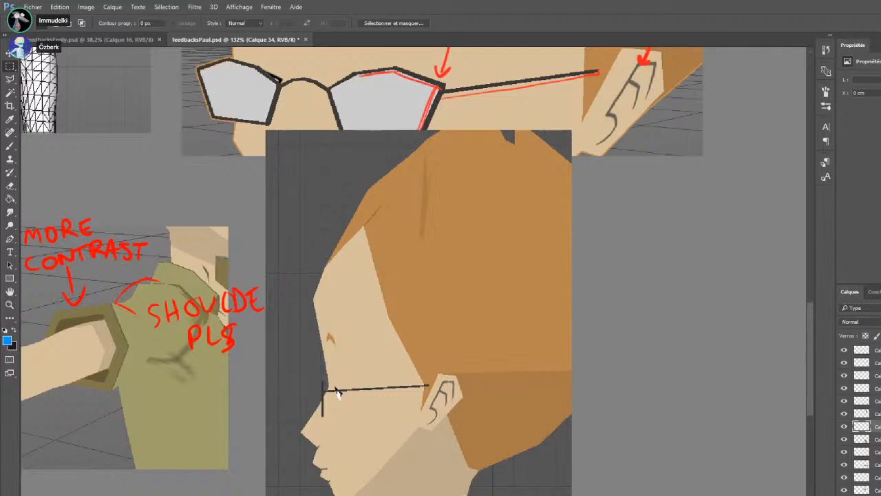
pyautogui.press('b')
pyautogui.moveTo(359, 196); pyautogui.dragTo(323, 268)
pyautogui.moveTo(354, 207); pyautogui.dragTo(427, 143)
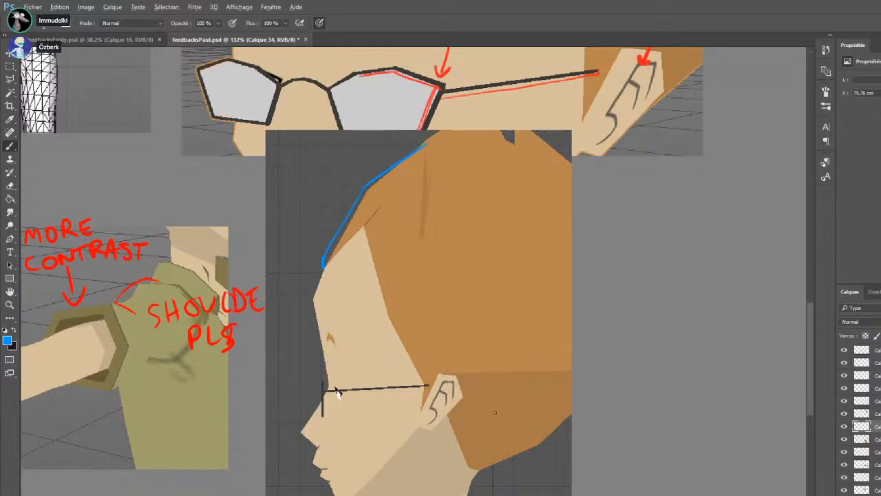
# Try to shift the head close-up slightly upward, then undo the move and get ready to select an area of it
pyautogui.scroll(-2, 486, 406)
pyautogui.moveTo(438, 387); pyautogui.dragTo(438, 371)
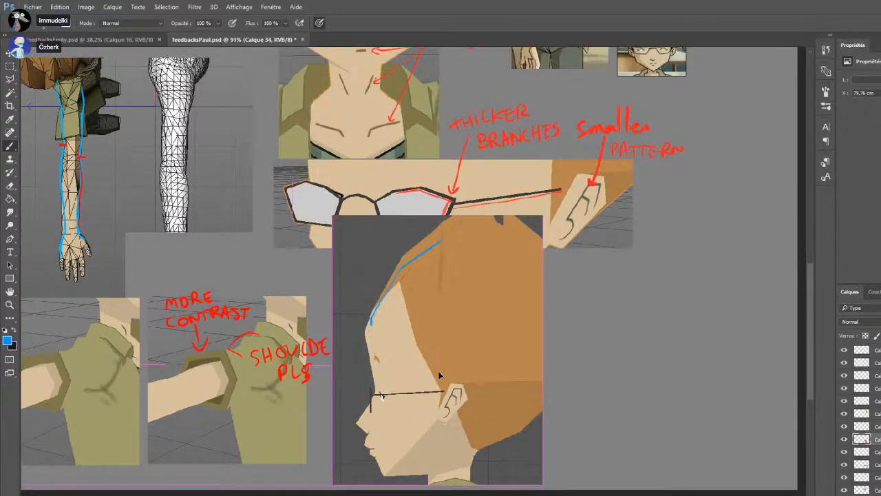
pyautogui.hotkey('ctrl', 'z')
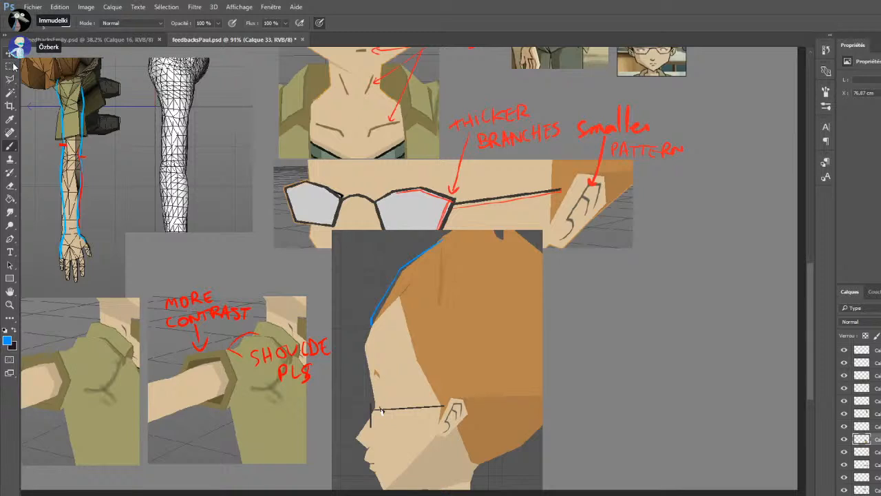
pyautogui.press('m')
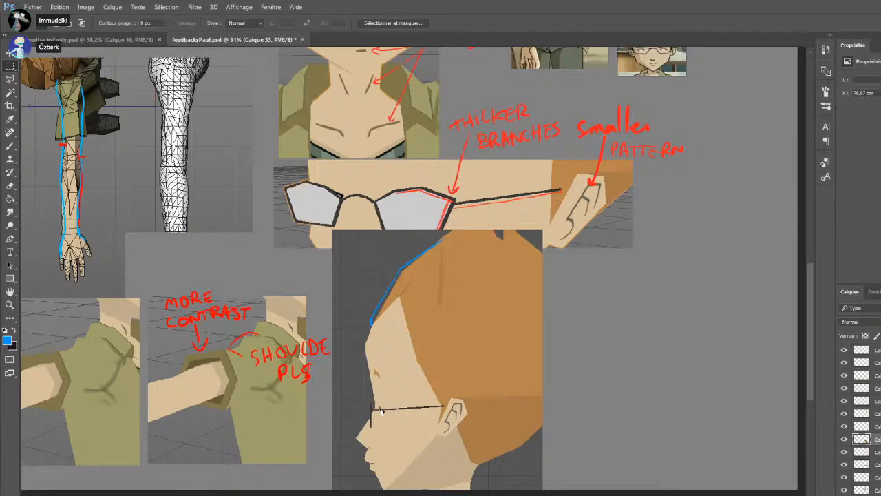
# Paste the front-view character screenshot, place it in the empty area beside the side-view images, and duplicate it alongside
pyautogui.scroll(-3, 406, 311)
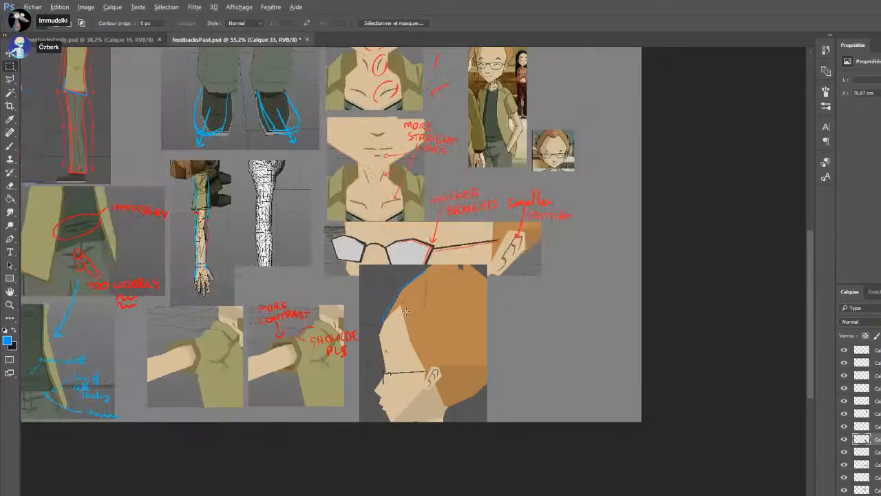
pyautogui.scroll(-2, 406, 311)
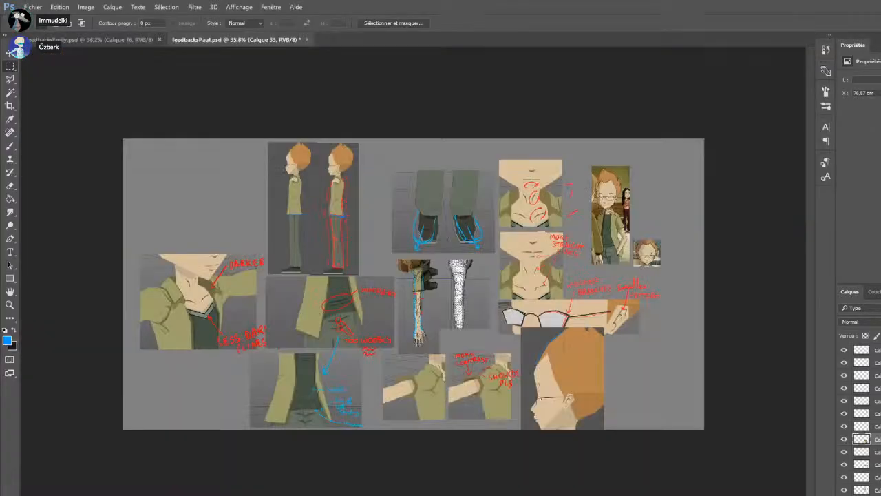
pyautogui.hotkey('ctrl', 'v')
pyautogui.moveTo(381, 255); pyautogui.dragTo(127, 162)
pyautogui.moveTo(199, 131)
pyautogui.mouseDown()
pyautogui.moveTo(132, 266)
pyautogui.moveTo(112, 252)
pyautogui.moveTo(157, 234)
pyautogui.moveTo(227, 234)
pyautogui.mouseUp()
pyautogui.hotkey('ctrl', 'j')
# Move the small reference picture of the bespectacled face between the chests of the two front-view copies
pyautogui.scroll(4, 184, 230)
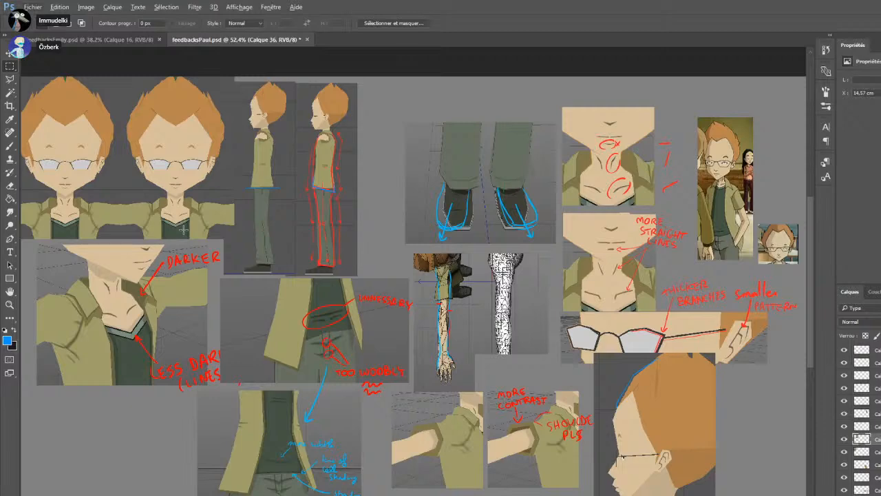
pyautogui.scroll(-3, 756, 198)
pyautogui.moveTo(650, 261); pyautogui.dragTo(192, 241)
pyautogui.scroll(8, 210, 204)
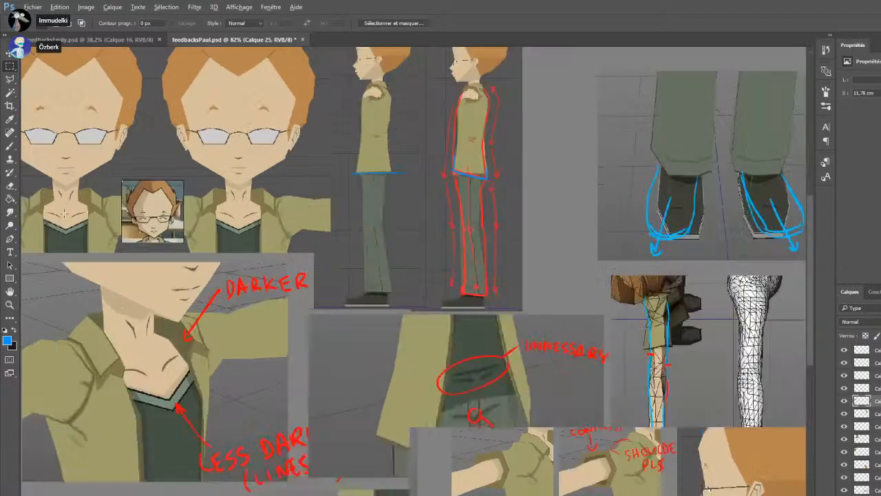
# Enlarge the reference face picture to 166.67 % and place it over the hair and forehead of the first front view
pyautogui.scroll(2, 97, 219)
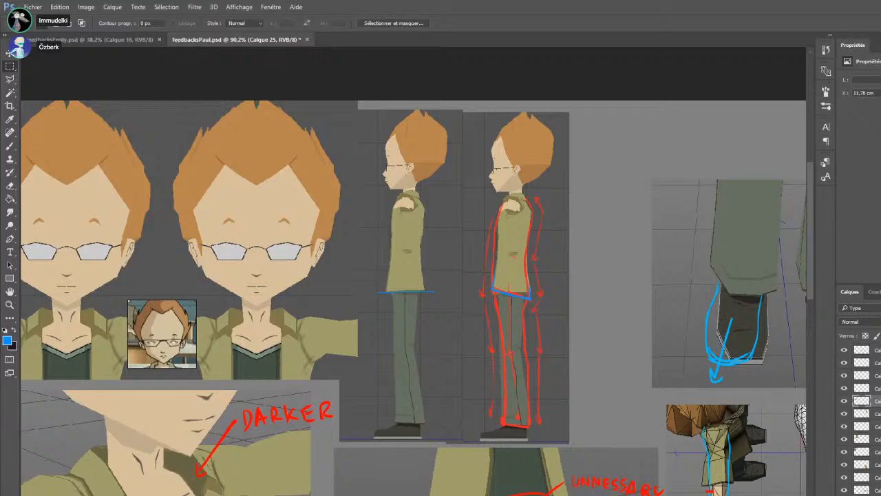
pyautogui.scroll(4, 313, 339)
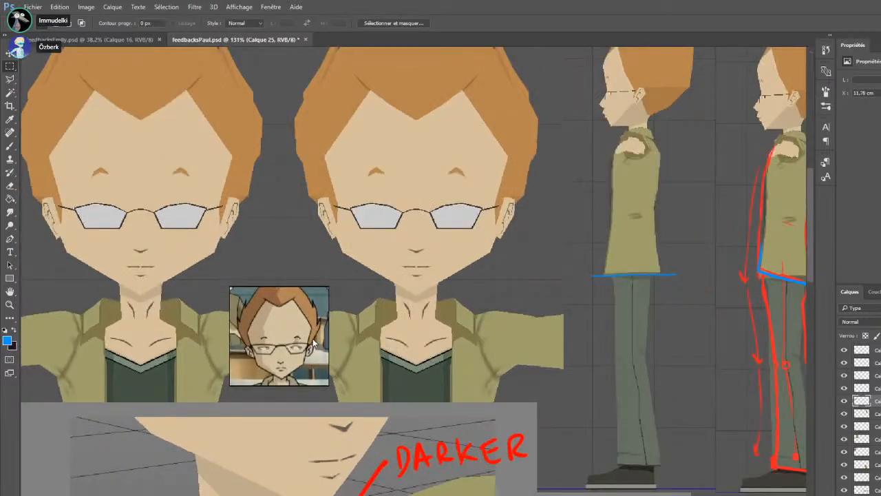
pyautogui.hotkey('ctrl', 't')
pyautogui.moveTo(329, 288); pyautogui.dragTo(364, 254)
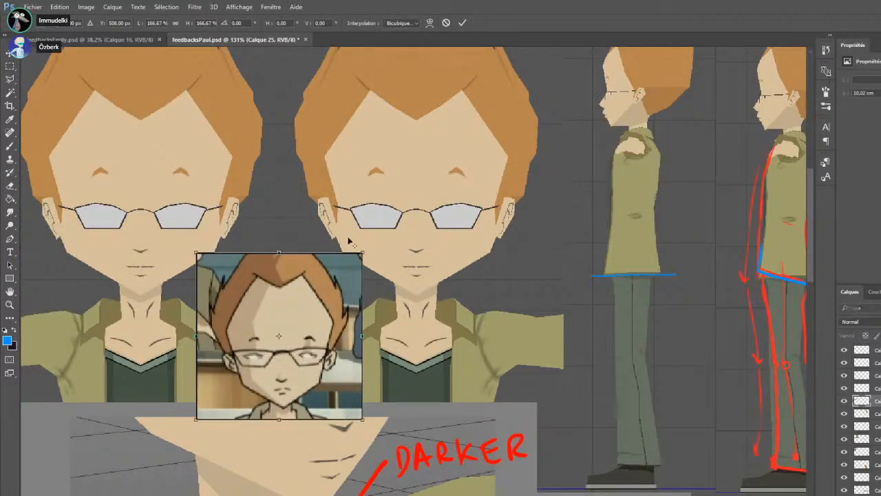
pyautogui.moveTo(298, 268); pyautogui.dragTo(607, 282)
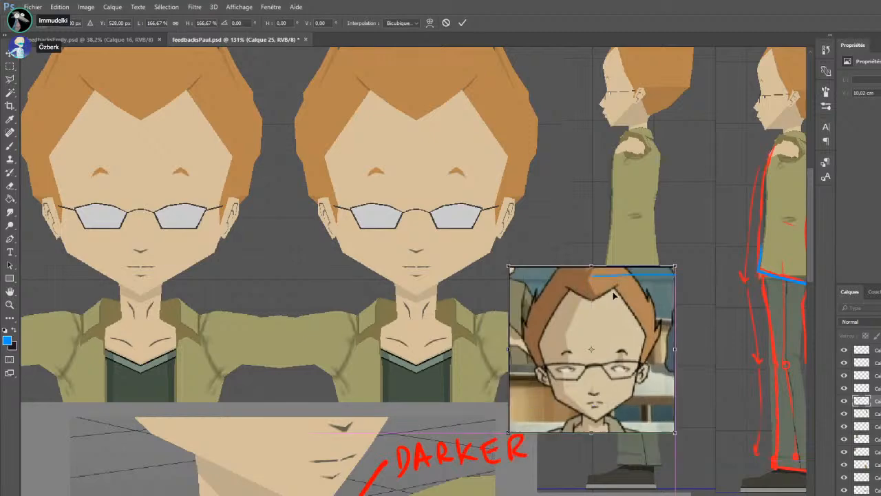
pyautogui.press('Return')
pyautogui.scroll(-3, 607, 281)
pyautogui.moveTo(562, 360); pyautogui.dragTo(183, 181)
# On a new layer, brush a straight blue line down one side of the second front-view face, from temple to jaw
pyautogui.scroll(3, 182, 181)
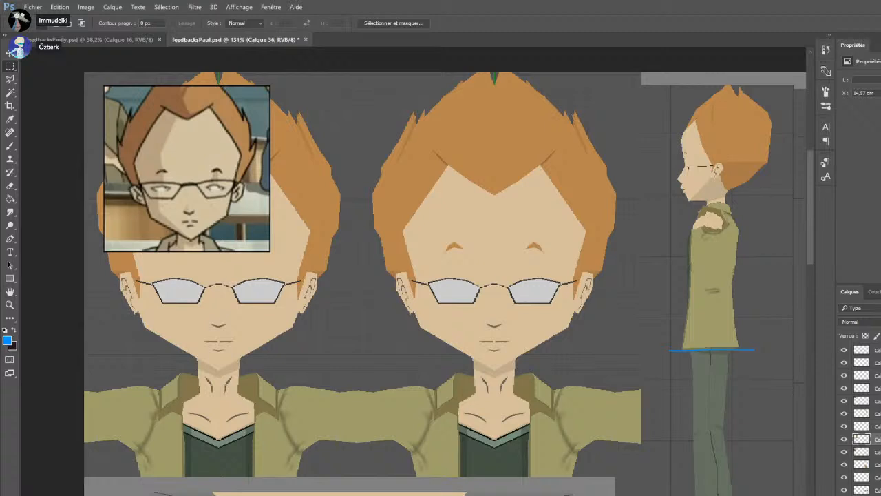
pyautogui.hotkey('ctrl', 'shift', 'alt', 'n')
pyautogui.click(10, 145)
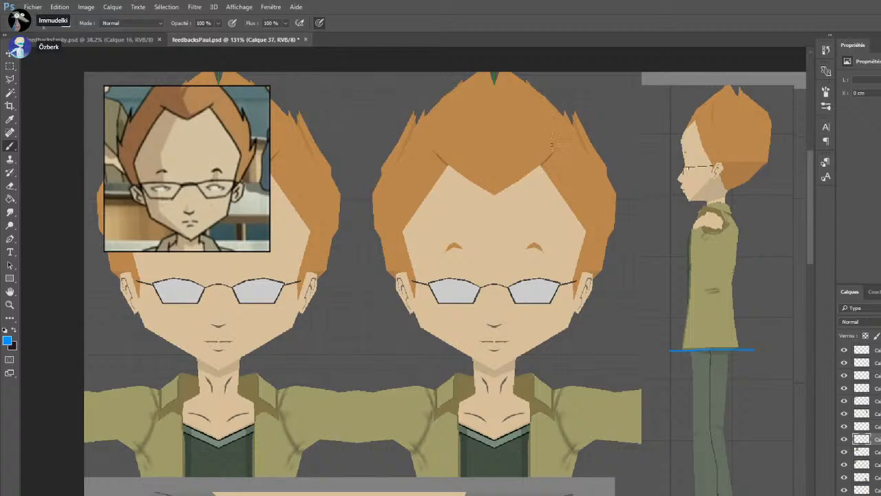
pyautogui.moveTo(581, 228); pyautogui.dragTo(553, 336)
pyautogui.hotkey('ctrl', 'z')
pyautogui.moveTo(584, 232); pyautogui.dragTo(558, 329)
pyautogui.hotkey('ctrl', 'z')
pyautogui.moveTo(581, 234); pyautogui.dragTo(571, 281)
pyautogui.hotkey('ctrl', 'z')
pyautogui.moveTo(583, 232); pyautogui.dragTo(559, 327)
pyautogui.hotkey('ctrl', 'z')
pyautogui.moveTo(582, 234); pyautogui.dragTo(570, 282)
pyautogui.hotkey('ctrl', 'z')
pyautogui.moveTo(583, 230); pyautogui.dragTo(569, 285)
pyautogui.hotkey('ctrl', 'z')
pyautogui.moveTo(583, 230); pyautogui.dragTo(570, 283)
pyautogui.moveTo(570, 283); pyautogui.dragTo(562, 327)
pyautogui.hotkey('ctrl', 'z')
pyautogui.hotkey('ctrl', 'z')
pyautogui.moveTo(570, 288); pyautogui.dragTo(564, 322)
pyautogui.hotkey('ctrl', 'z')
pyautogui.moveTo(572, 281); pyautogui.dragTo(562, 328)
pyautogui.hotkey('ctrl', 'z')
pyautogui.moveTo(573, 282); pyautogui.dragTo(563, 330)
pyautogui.moveTo(573, 280); pyautogui.dragTo(588, 230)
# Draw the matching blue line down the opposite side of the face and outline both ears closer to the head
pyautogui.moveTo(404, 229); pyautogui.dragTo(426, 330)
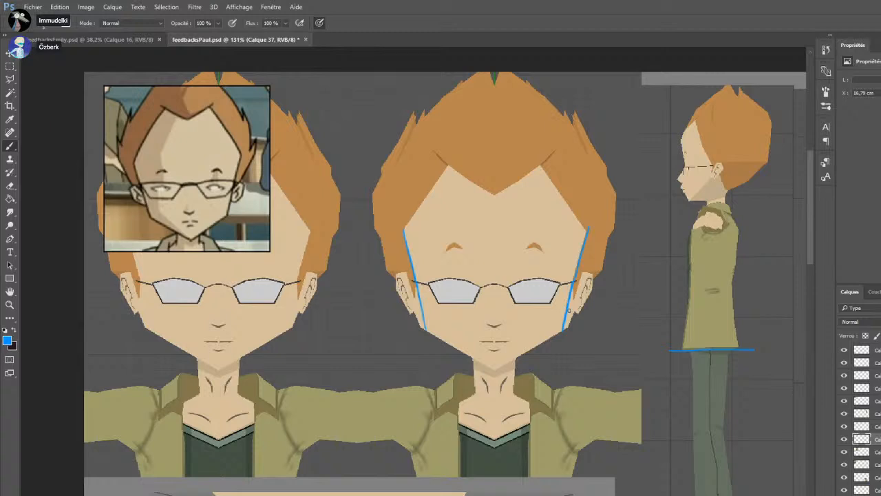
pyautogui.moveTo(569, 311)
pyautogui.mouseDown()
pyautogui.moveTo(585, 296)
pyautogui.moveTo(586, 275)
pyautogui.moveTo(577, 277)
pyautogui.mouseUp()
pyautogui.moveTo(415, 277); pyautogui.dragTo(406, 288)
pyautogui.press('i')
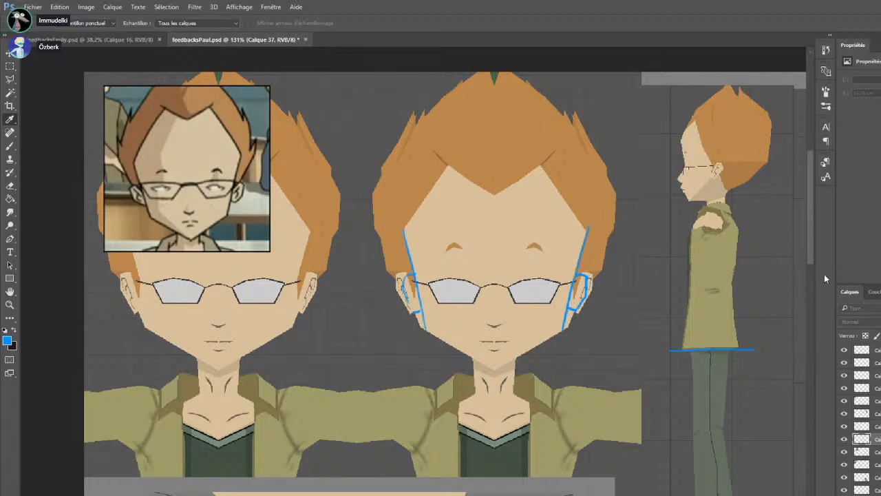
pyautogui.press('b')
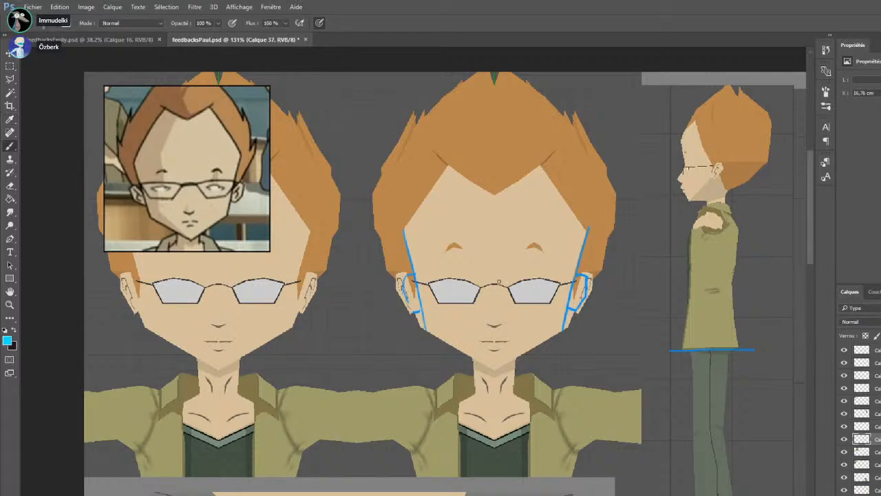
pyautogui.moveTo(481, 282); pyautogui.dragTo(559, 281)
pyautogui.hotkey('ctrl', 'z')
# Switch the brush to red and thicken the glasses' bridge and the top and side edges of one lens frame
pyautogui.press('i')
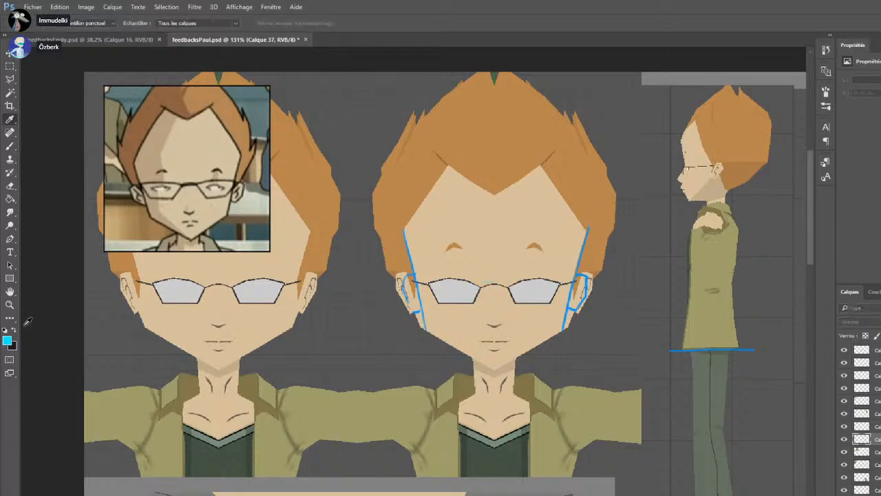
pyautogui.press('b')
pyautogui.moveTo(479, 284); pyautogui.dragTo(543, 278)
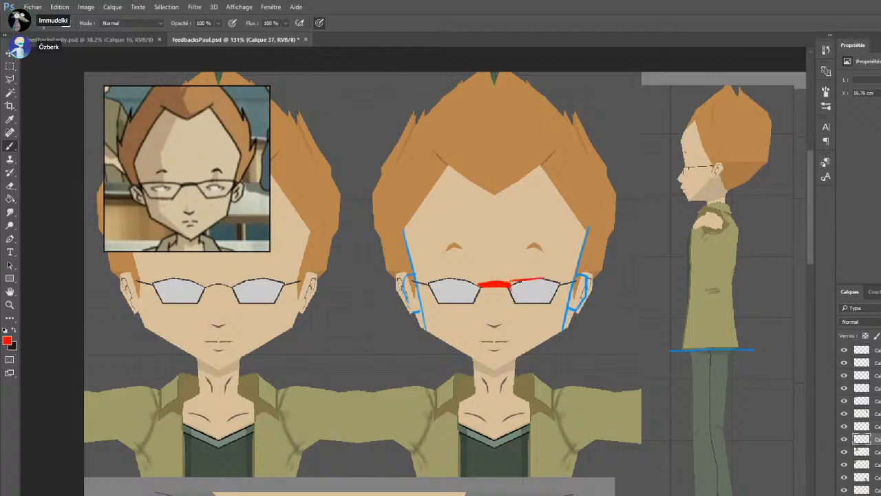
pyautogui.moveTo(554, 282)
pyautogui.mouseDown()
pyautogui.moveTo(561, 287)
pyautogui.moveTo(514, 281)
pyautogui.moveTo(558, 282)
pyautogui.moveTo(515, 302)
pyautogui.moveTo(555, 290)
pyautogui.mouseUp()
pyautogui.hotkey('ctrl', 'z')
pyautogui.hotkey('ctrl', 'z')
pyautogui.moveTo(559, 289)
pyautogui.mouseDown()
pyautogui.moveTo(551, 302)
pyautogui.moveTo(565, 284)
pyautogui.mouseUp()
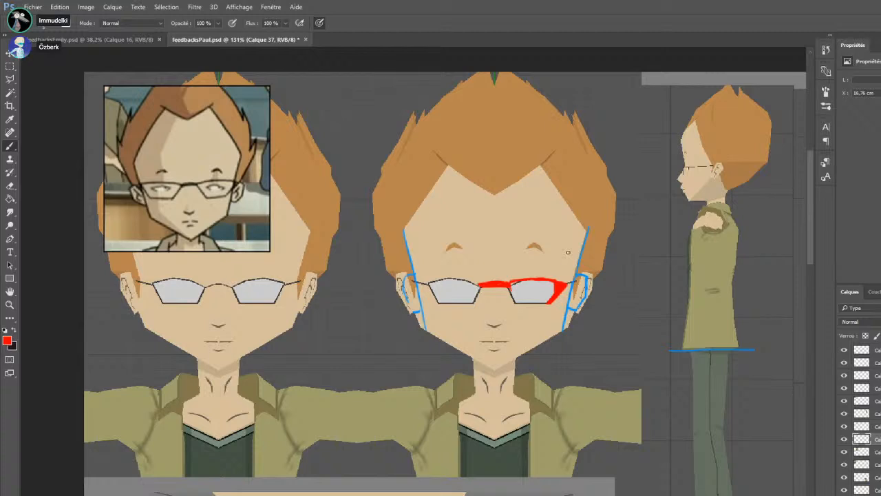
pyautogui.moveTo(509, 285); pyautogui.dragTo(515, 303)
# Redraw the nose mark in red and add a small downward arrow above it
pyautogui.moveTo(488, 326); pyautogui.dragTo(503, 326)
pyautogui.hotkey('ctrl', 'alt', 'z')
pyautogui.hotkey('ctrl', 'alt', 'z')
pyautogui.moveTo(493, 313); pyautogui.dragTo(497, 319)
# Draw a red arrow down to the glasses' bridge and handwrite "THICKER PART" on the forehead above it
pyautogui.moveTo(492, 247); pyautogui.dragTo(493, 273)
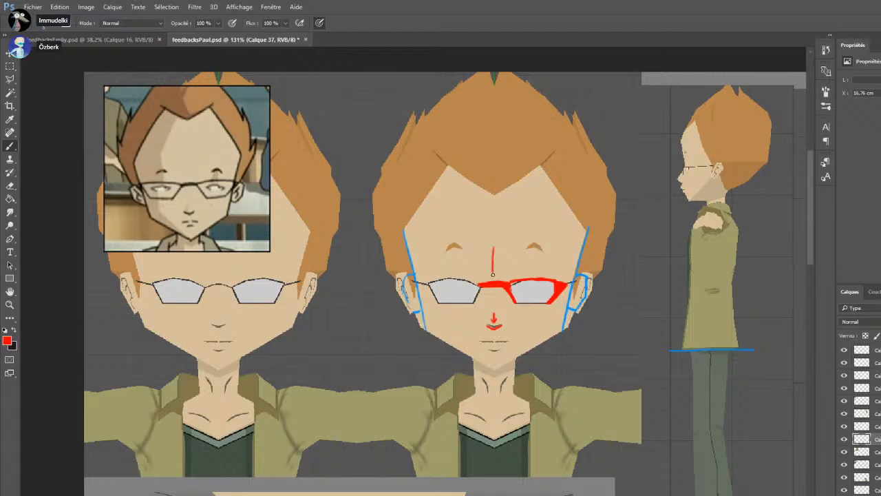
pyautogui.moveTo(473, 234)
pyautogui.mouseDown()
pyautogui.moveTo(481, 232)
pyautogui.moveTo(478, 241)
pyautogui.mouseUp()
pyautogui.moveTo(484, 231)
pyautogui.mouseDown()
pyautogui.moveTo(485, 240)
pyautogui.moveTo(491, 234)
pyautogui.mouseUp()
pyautogui.moveTo(491, 229)
pyautogui.mouseDown()
pyautogui.moveTo(492, 238)
pyautogui.moveTo(497, 234)
pyautogui.mouseUp()
pyautogui.moveTo(511, 223); pyautogui.dragTo(512, 234)
pyautogui.moveTo(518, 222)
pyautogui.mouseDown()
pyautogui.moveTo(519, 230)
pyautogui.moveTo(527, 218)
pyautogui.mouseUp()
pyautogui.moveTo(522, 224); pyautogui.dragTo(527, 223)
pyautogui.moveTo(522, 228); pyautogui.dragTo(528, 228)
pyautogui.moveTo(531, 216)
pyautogui.mouseDown()
pyautogui.moveTo(538, 224)
pyautogui.moveTo(504, 251)
pyautogui.mouseUp()
pyautogui.moveTo(503, 239)
pyautogui.mouseDown()
pyautogui.moveTo(518, 248)
pyautogui.moveTo(537, 232)
pyautogui.mouseUp()
pyautogui.moveTo(532, 233); pyautogui.dragTo(532, 242)
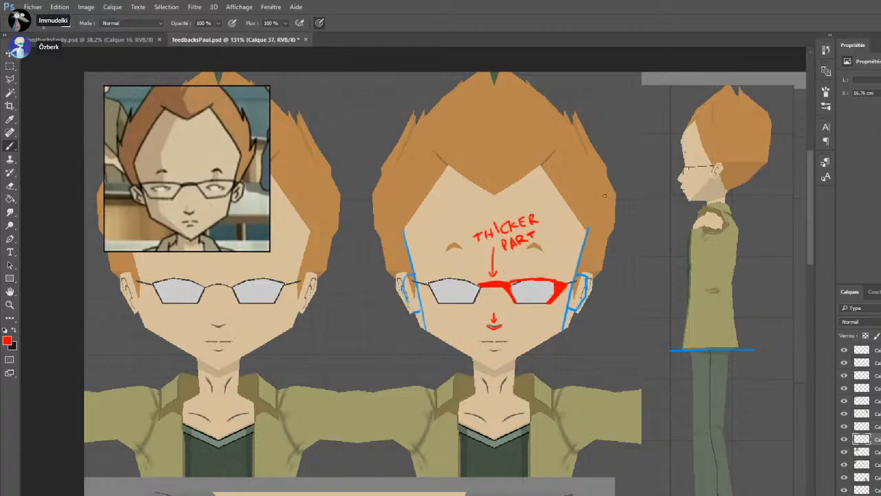
# Sketch a narrower, jagged hair contour in red on both sides of the head, from above the temples to the ears
pyautogui.moveTo(600, 156); pyautogui.dragTo(601, 225)
pyautogui.hotkey('ctrl', 'z')
pyautogui.moveTo(603, 163); pyautogui.dragTo(603, 222)
pyautogui.moveTo(604, 187)
pyautogui.mouseDown()
pyautogui.moveTo(600, 226)
pyautogui.moveTo(610, 216)
pyautogui.moveTo(588, 276)
pyautogui.mouseUp()
pyautogui.moveTo(384, 226); pyautogui.dragTo(396, 271)
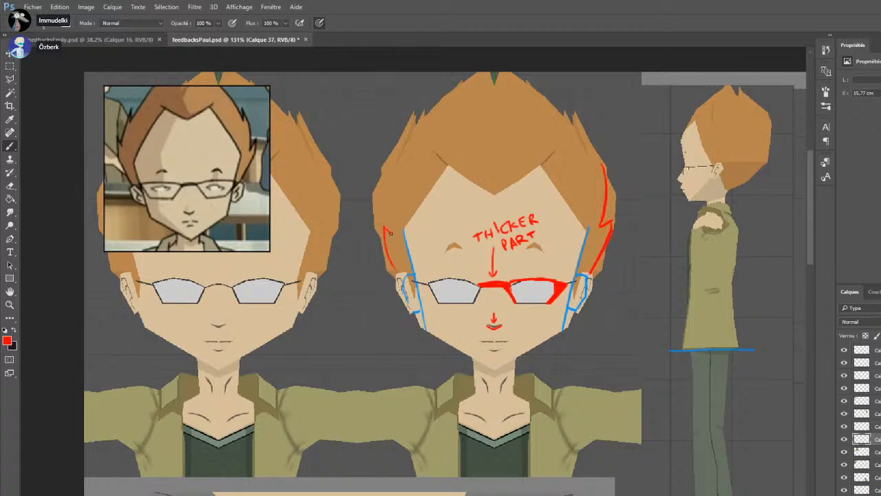
pyautogui.moveTo(379, 182); pyautogui.dragTo(393, 235)
pyautogui.hotkey('ctrl', 'z')
pyautogui.moveTo(384, 166); pyautogui.dragTo(387, 216)
pyautogui.hotkey('ctrl', 'z')
pyautogui.moveTo(381, 173)
pyautogui.mouseDown()
pyautogui.moveTo(392, 233)
pyautogui.moveTo(385, 227)
pyautogui.mouseUp()
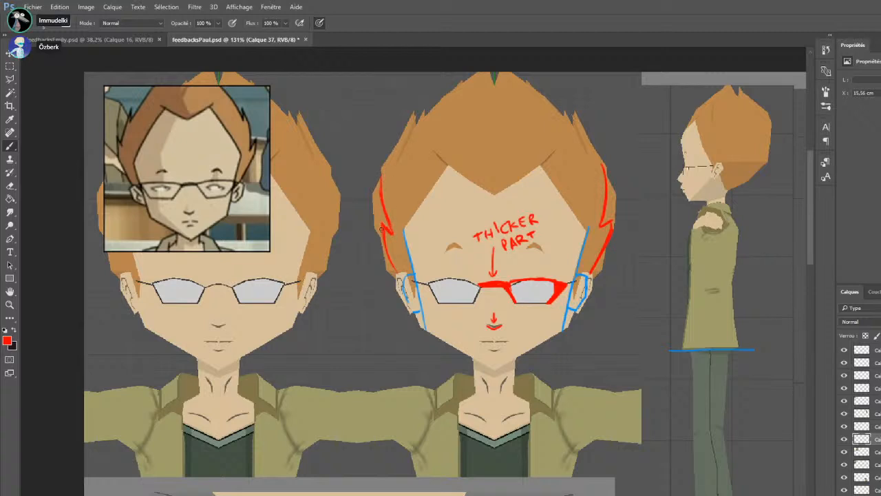
pyautogui.moveTo(383, 239); pyautogui.dragTo(398, 274)
# Switch the brush to white and retrace the side hair contours with pointed tufts, extending them up to the upper spikes
pyautogui.press('i')
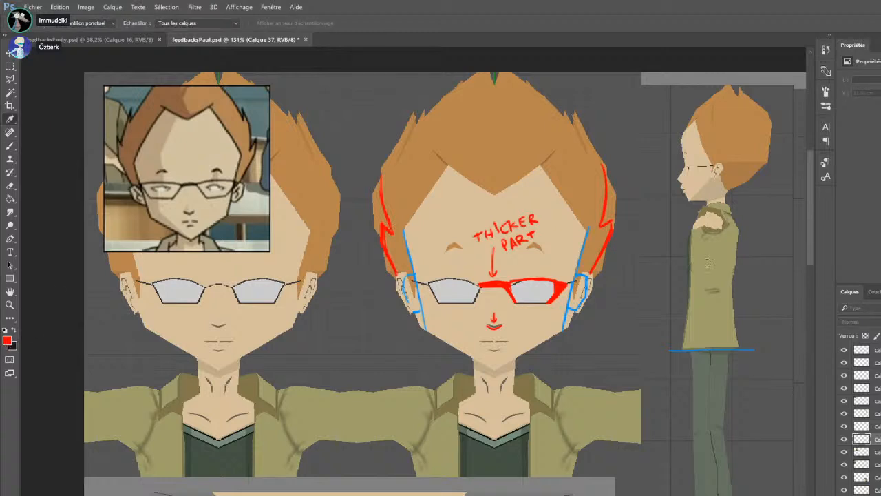
pyautogui.press('b')
pyautogui.press('d')
pyautogui.press('x')
pyautogui.moveTo(612, 233)
pyautogui.mouseDown()
pyautogui.moveTo(590, 274)
pyautogui.moveTo(615, 228)
pyautogui.moveTo(611, 212)
pyautogui.mouseUp()
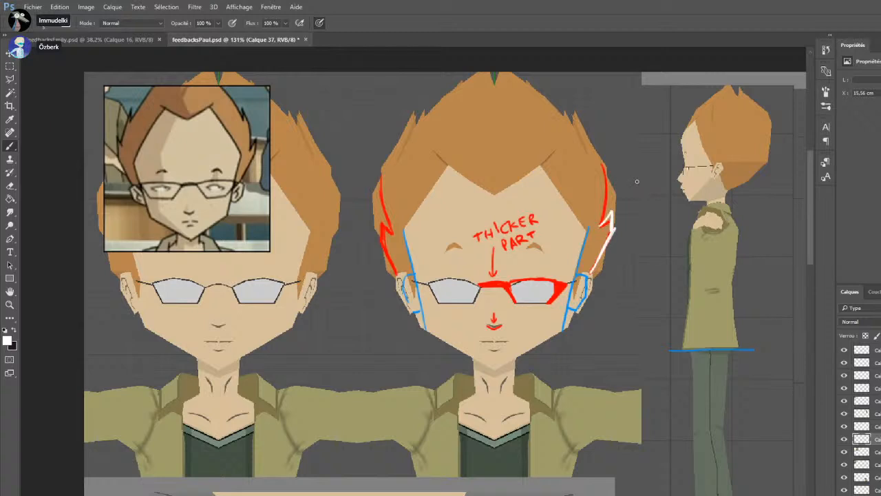
pyautogui.moveTo(379, 235)
pyautogui.mouseDown()
pyautogui.moveTo(397, 275)
pyautogui.moveTo(378, 218)
pyautogui.moveTo(393, 236)
pyautogui.moveTo(382, 229)
pyautogui.mouseUp()
pyautogui.moveTo(381, 170)
pyautogui.mouseDown()
pyautogui.moveTo(384, 225)
pyautogui.moveTo(394, 235)
pyautogui.mouseUp()
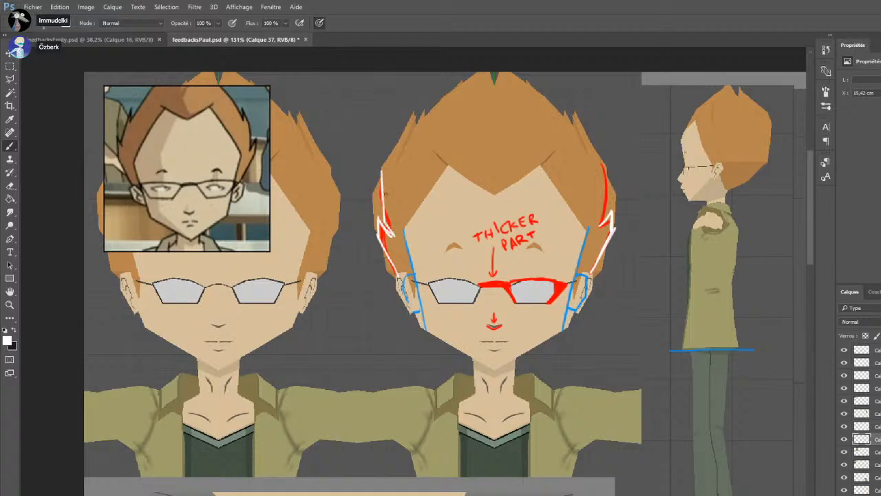
pyautogui.moveTo(604, 167)
pyautogui.mouseDown()
pyautogui.moveTo(611, 211)
pyautogui.moveTo(601, 225)
pyautogui.mouseUp()
pyautogui.moveTo(388, 170)
pyautogui.mouseDown()
pyautogui.moveTo(384, 219)
pyautogui.moveTo(396, 233)
pyautogui.mouseUp()
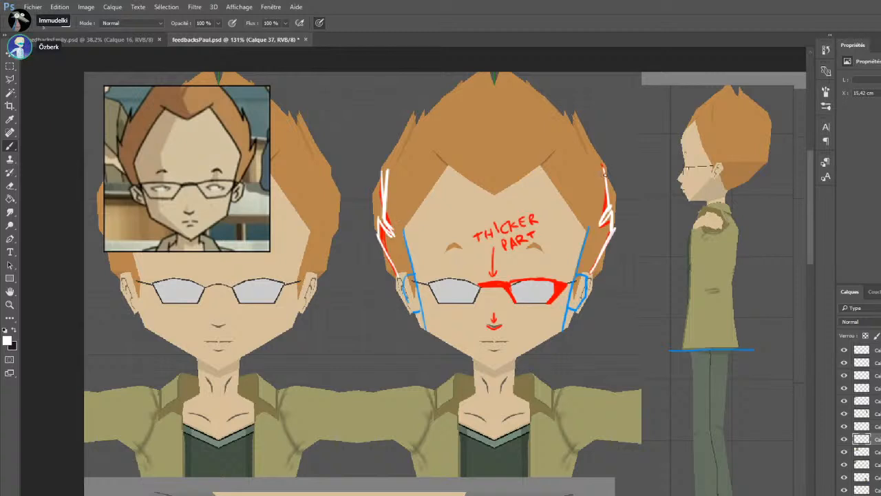
pyautogui.moveTo(606, 176); pyautogui.dragTo(572, 113)
pyautogui.moveTo(383, 167)
pyautogui.mouseDown()
pyautogui.moveTo(391, 180)
pyautogui.moveTo(418, 119)
pyautogui.mouseUp()
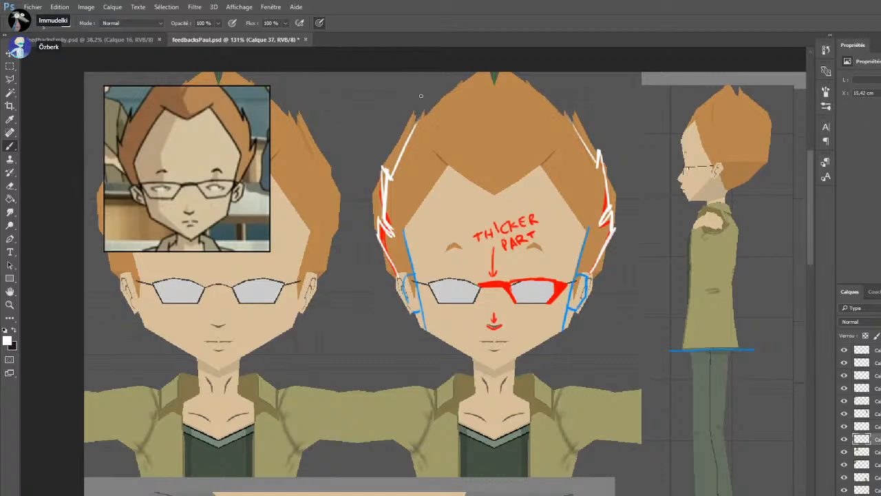
# Examine the marked-up front view against the reference face and the other annotated images on the sheet
pyautogui.scroll(-3, 355, 256)
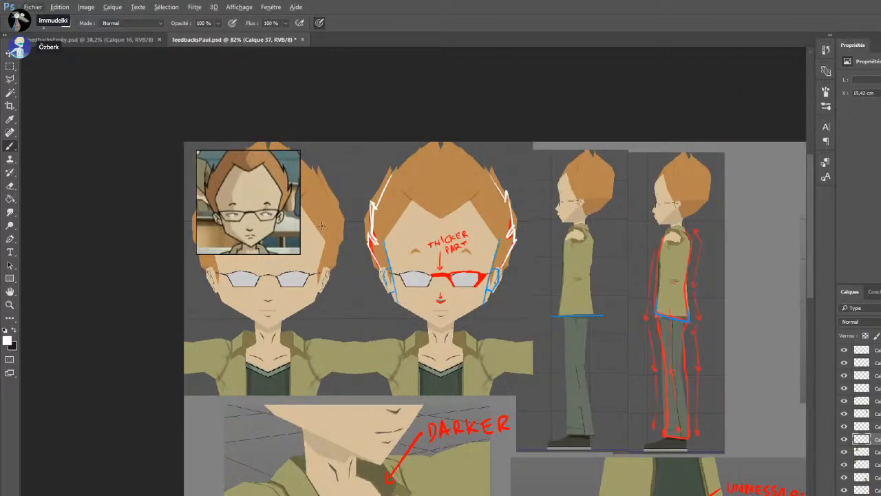
pyautogui.scroll(3, 321, 289)
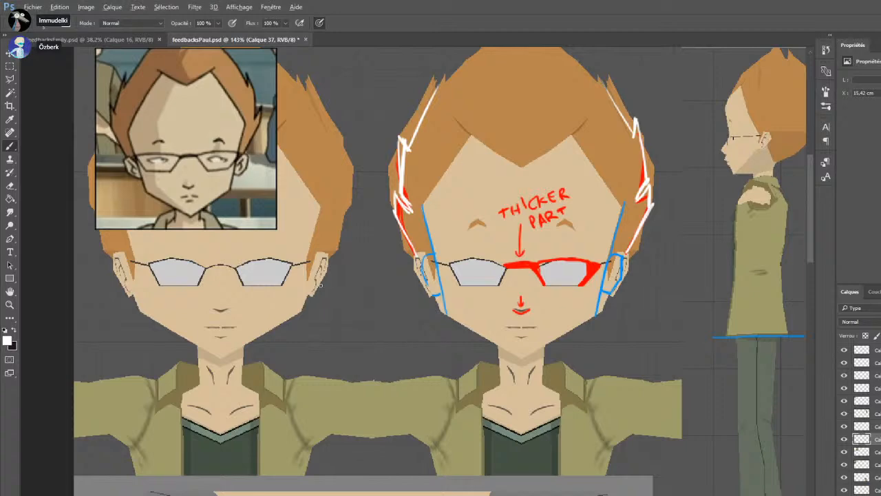
pyautogui.scroll(-5, 321, 284)
pyautogui.scroll(2, 82, 197)
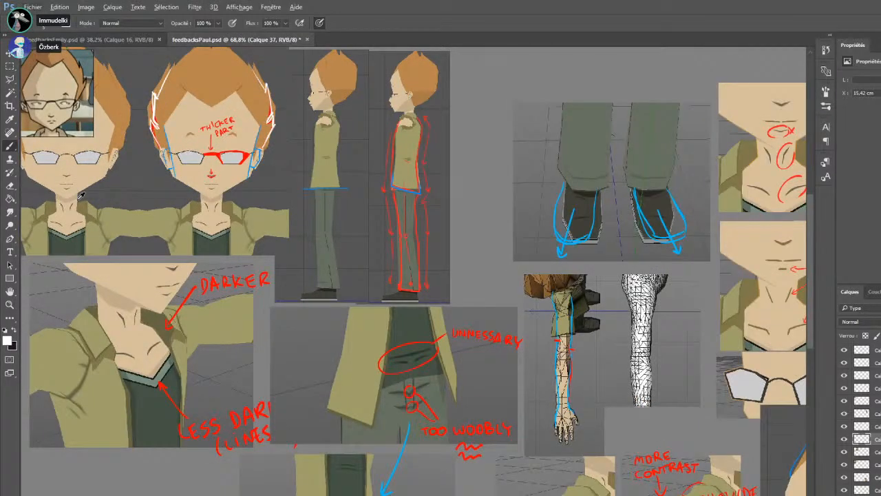
pyautogui.scroll(1, 81, 196)
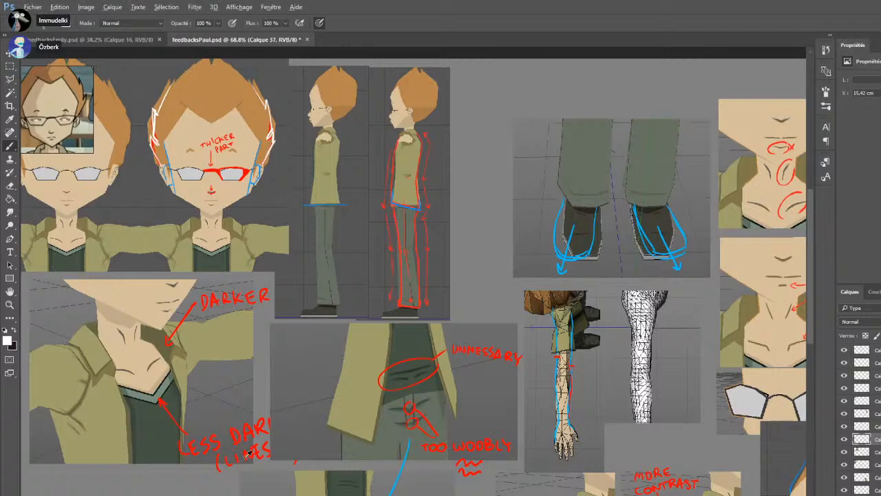
pyautogui.scroll(-3, 152, 183)
pyautogui.scroll(5, 62, 193)
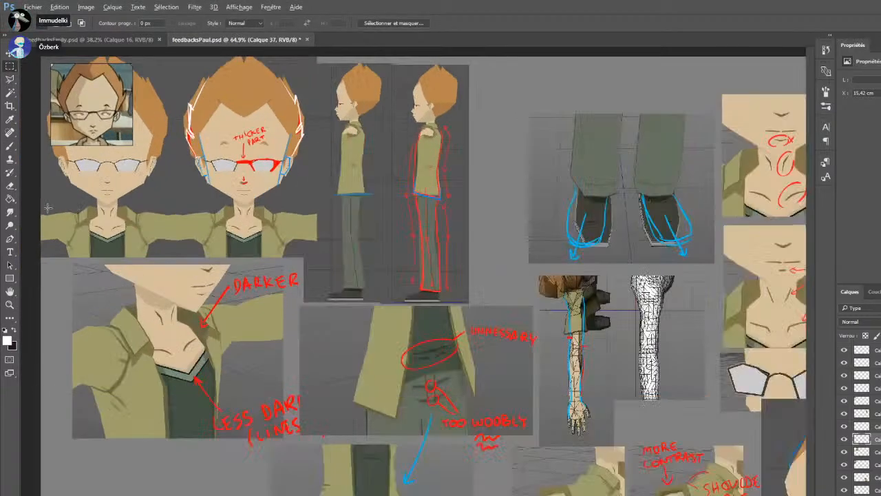
# In cyan, draw inward arrows at both jaw corners and retrace the ear outlines, marking each jaw corner with a dot
pyautogui.press('i')
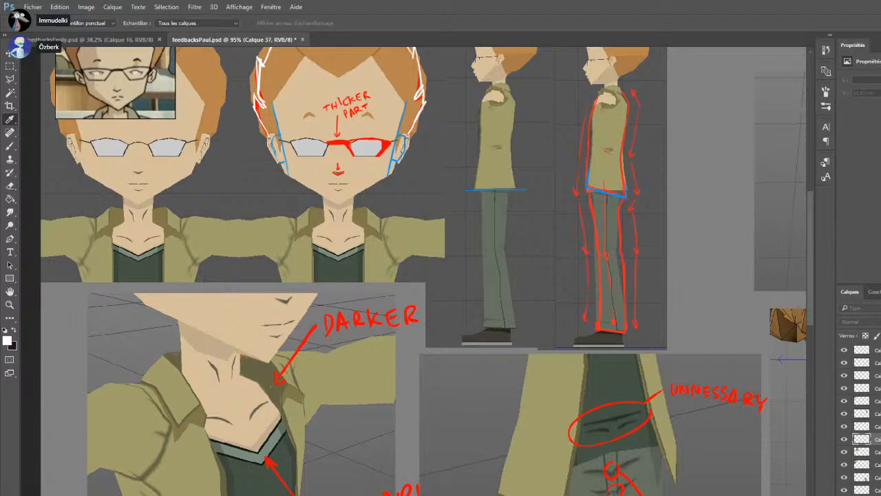
pyautogui.press('b')
pyautogui.moveTo(421, 172)
pyautogui.mouseDown()
pyautogui.moveTo(405, 172)
pyautogui.moveTo(412, 176)
pyautogui.mouseUp()
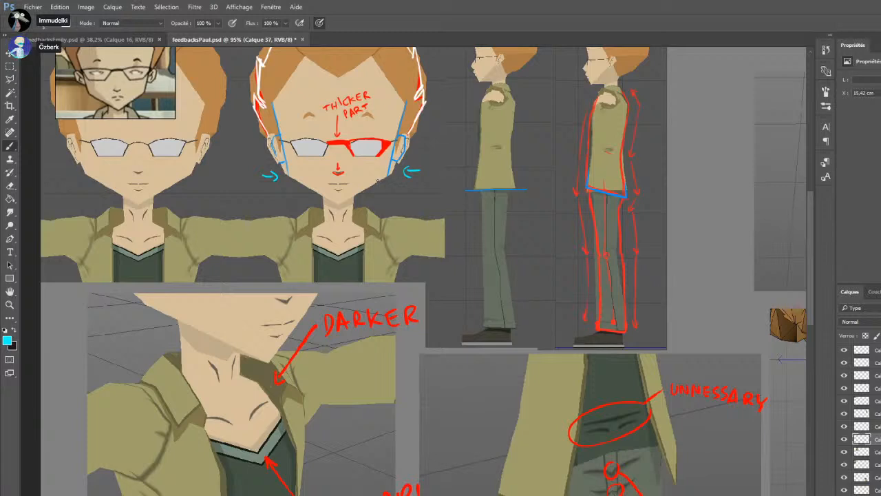
pyautogui.hotkey('ctrl', 'z')
pyautogui.moveTo(387, 178); pyautogui.dragTo(390, 170)
pyautogui.scroll(5, 406, 98)
pyautogui.scroll(8, 246, 261)
pyautogui.scroll(3, 363, 219)
# On a new layer, trace the temple hairline on one side of the marked-up front-view face with a thin dark line
pyautogui.keyDown('alt'); pyautogui.click(495, 134); pyautogui.keyUp('alt')
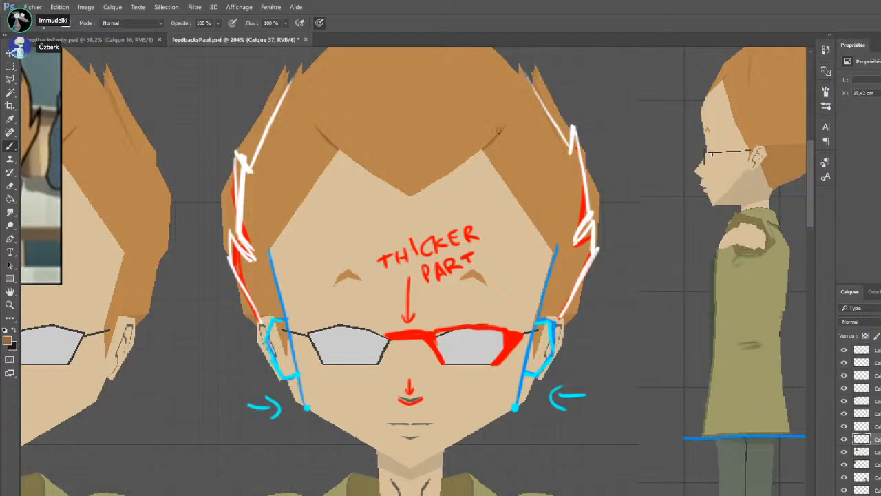
pyautogui.scroll(-3, 429, 313)
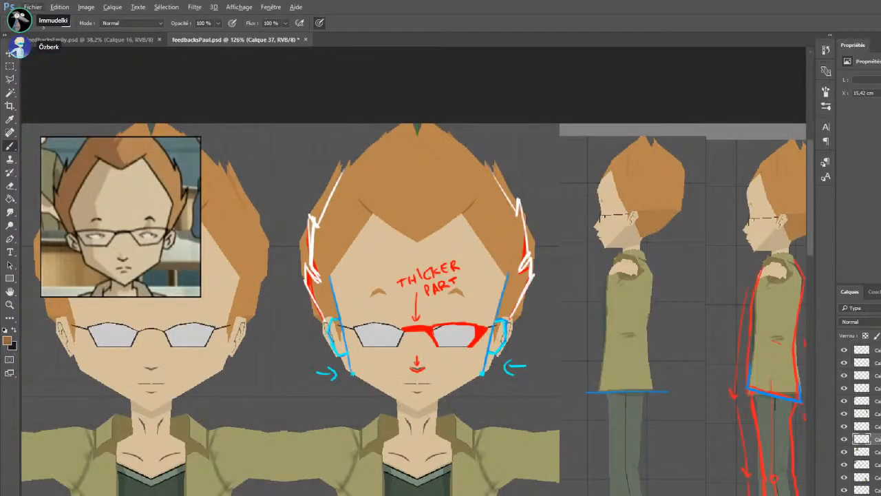
pyautogui.hotkey('ctrl', 'shift', 'alt', 'n')
pyautogui.click(15, 331)
pyautogui.press('i')
pyautogui.press('b')
pyautogui.moveTo(464, 214); pyautogui.dragTo(504, 274)
pyautogui.hotkey('ctrl', 'z')
pyautogui.moveTo(463, 213); pyautogui.dragTo(506, 274)
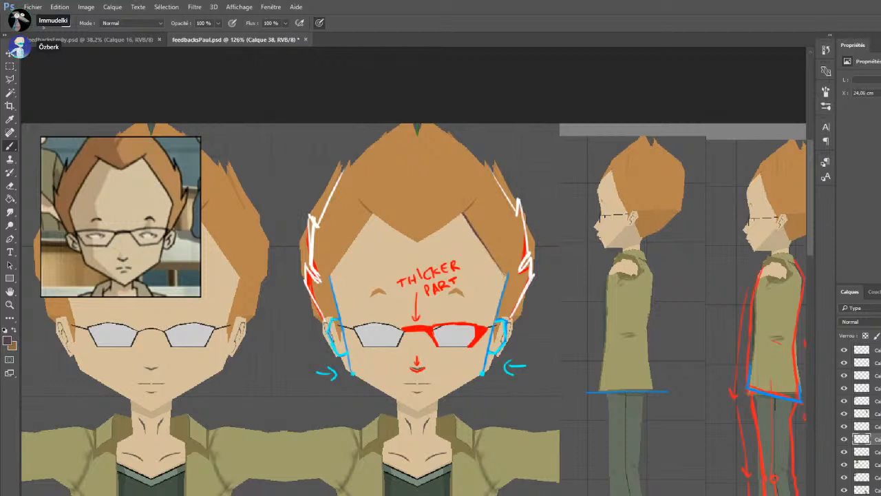
# Continue the dark outline along the pointed fringe and the opposite temple hairline, and trace dark lines over both eyebrows
pyautogui.moveTo(417, 241); pyautogui.dragTo(470, 208)
pyautogui.moveTo(373, 214); pyautogui.dragTo(418, 241)
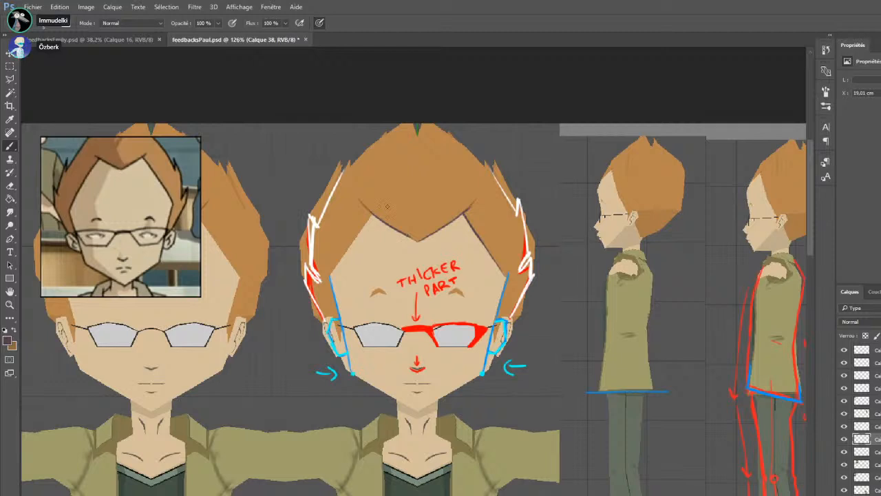
pyautogui.moveTo(372, 213); pyautogui.dragTo(332, 275)
pyautogui.hotkey('ctrl', 'z')
pyautogui.moveTo(372, 214); pyautogui.dragTo(332, 275)
pyautogui.moveTo(447, 295)
pyautogui.mouseDown()
pyautogui.moveTo(454, 288)
pyautogui.moveTo(466, 297)
pyautogui.mouseUp()
pyautogui.moveTo(371, 295)
pyautogui.mouseDown()
pyautogui.moveTo(379, 287)
pyautogui.moveTo(390, 296)
pyautogui.mouseUp()
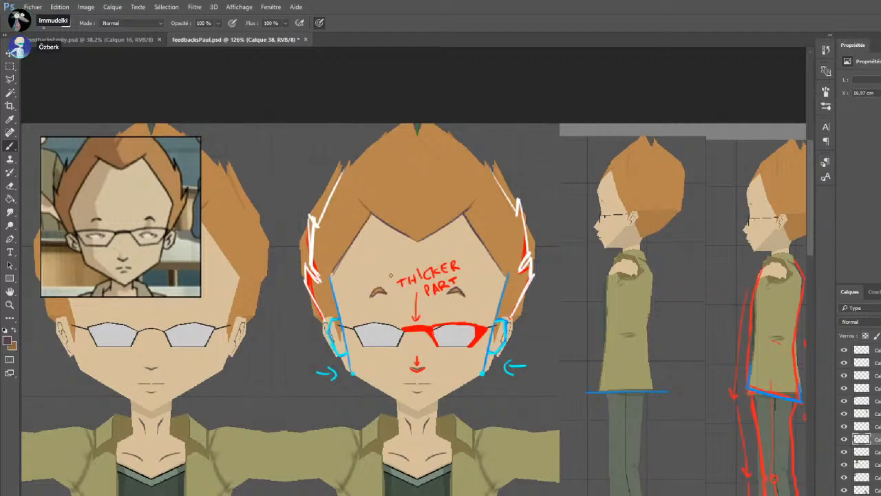
# In pink, draw two pointer lines from the eyebrow and the traced hairline up to the area beside the head
pyautogui.press('i')
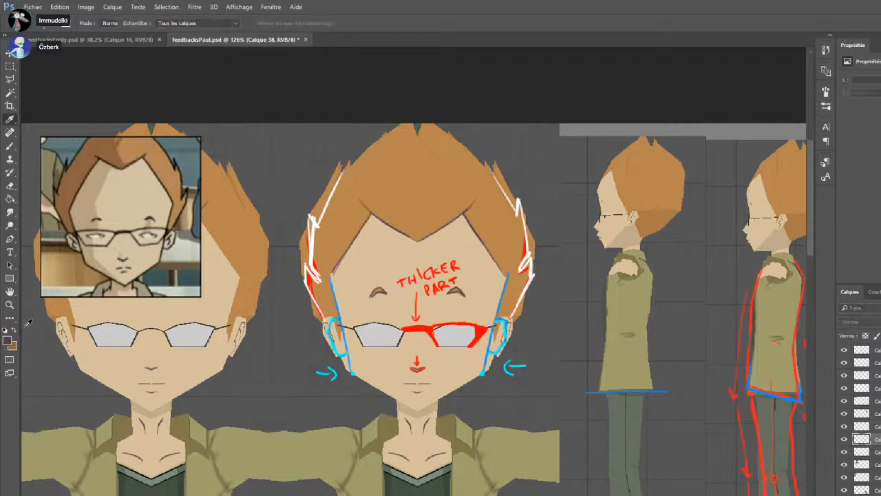
pyautogui.click(869, 238)
pyautogui.moveTo(523, 180); pyautogui.dragTo(491, 231)
pyautogui.moveTo(492, 218); pyautogui.dragTo(503, 224)
pyautogui.hotkey('ctrl', 'z')
pyautogui.hotkey('ctrl', 'z')
pyautogui.moveTo(463, 292); pyautogui.dragTo(537, 176)
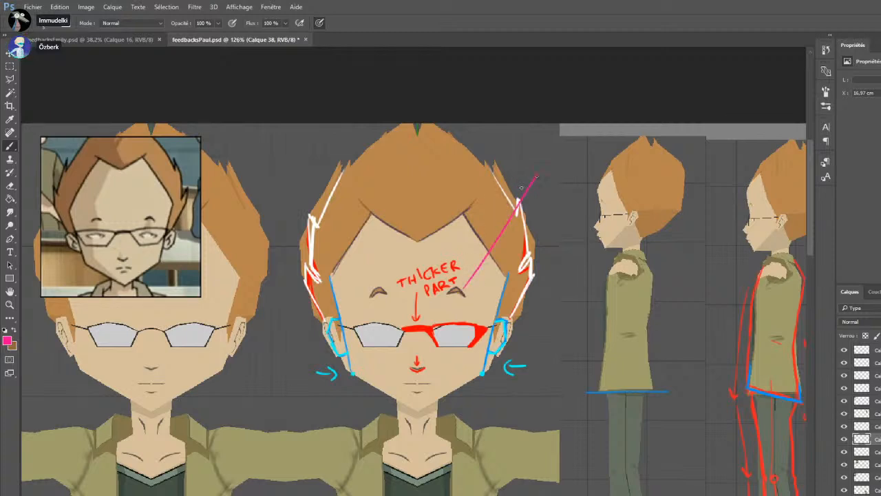
pyautogui.moveTo(481, 234)
pyautogui.mouseDown()
pyautogui.moveTo(535, 177)
pyautogui.moveTo(521, 141)
pyautogui.moveTo(530, 153)
pyautogui.moveTo(542, 138)
pyautogui.moveTo(517, 172)
pyautogui.mouseUp()
# Handwrite the pink note "ADD FAKE CELL LINES" at the end of the two pointer lines
pyautogui.moveTo(516, 163); pyautogui.dragTo(526, 161)
pyautogui.moveTo(517, 167); pyautogui.dragTo(536, 167)
pyautogui.moveTo(541, 160)
pyautogui.mouseDown()
pyautogui.moveTo(542, 170)
pyautogui.moveTo(570, 170)
pyautogui.mouseUp()
pyautogui.moveTo(562, 164); pyautogui.dragTo(565, 162)
pyautogui.moveTo(543, 191)
pyautogui.mouseDown()
pyautogui.moveTo(538, 199)
pyautogui.moveTo(568, 198)
pyautogui.mouseUp()
pyautogui.moveTo(570, 186)
pyautogui.mouseDown()
pyautogui.moveTo(578, 198)
pyautogui.moveTo(543, 221)
pyautogui.moveTo(571, 206)
pyautogui.mouseUp()
pyautogui.moveTo(578, 209); pyautogui.dragTo(579, 220)
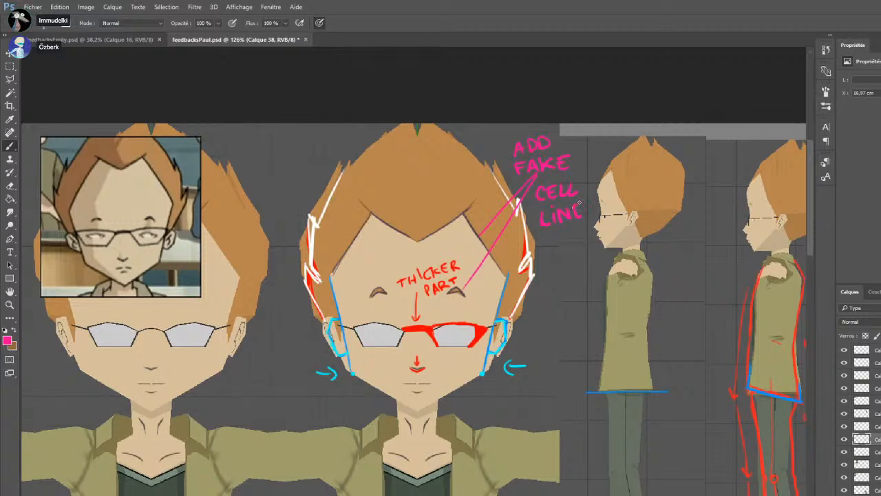
# Check the whole feedback sheet and save the document
pyautogui.scroll(-7, 523, 218)
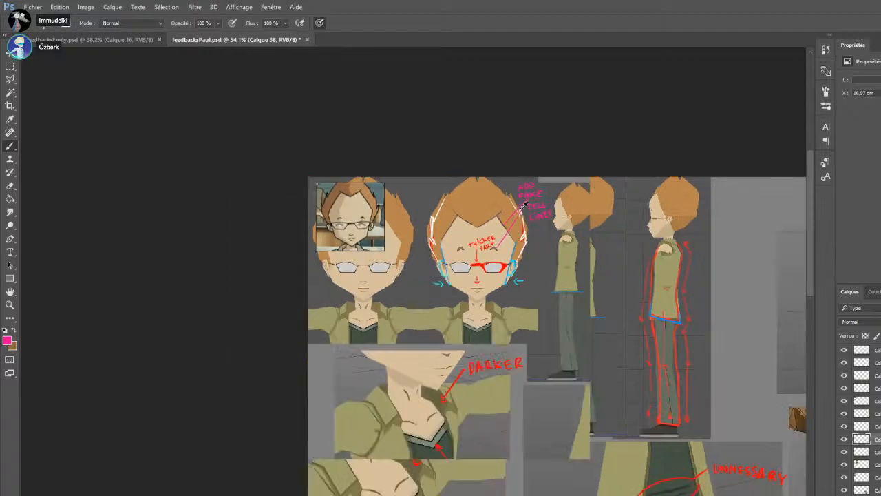
pyautogui.scroll(-3, 497, 301)
pyautogui.scroll(5, 398, 303)
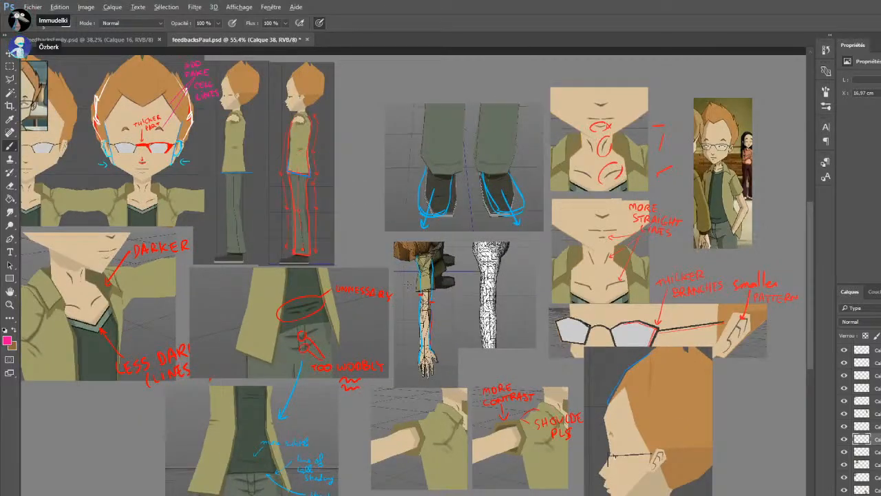
pyautogui.scroll(-3, 398, 301)
pyautogui.hotkey('ctrl', 's')
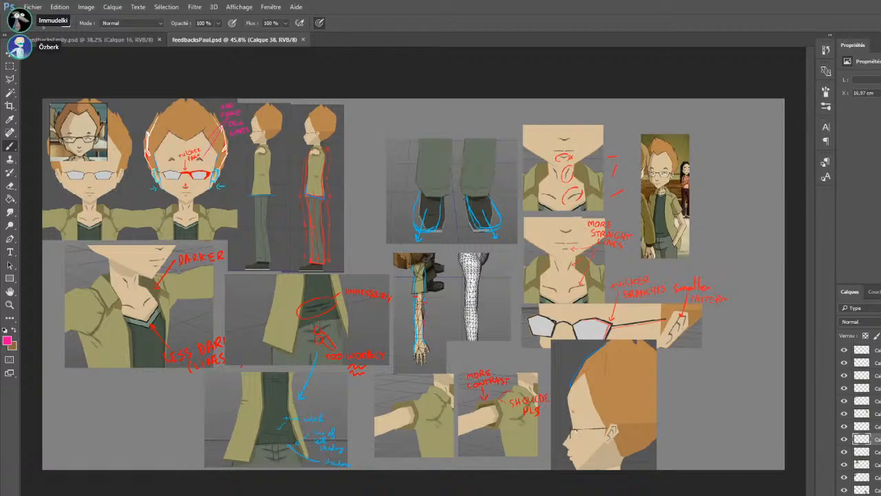
# Draw a slanted pink stroke along the lower hair edge just above each ear on the marked-up front view
pyautogui.scroll(4, 127, 408)
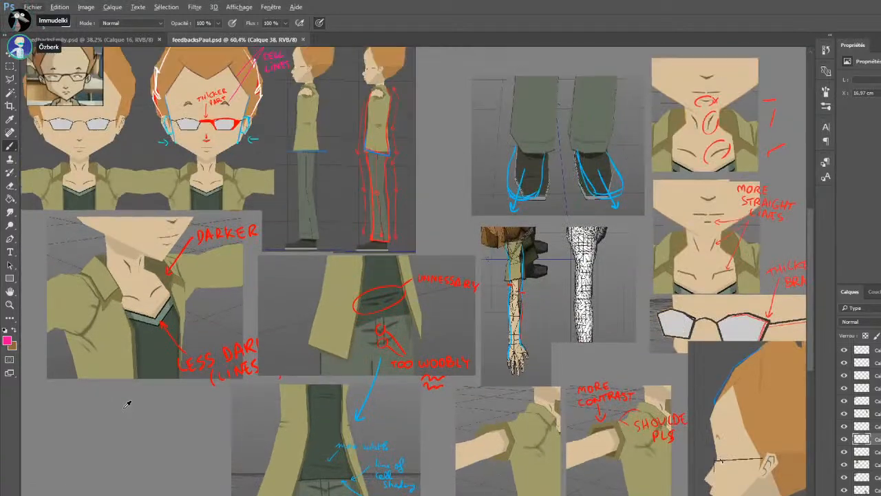
pyautogui.scroll(3, 413, 297)
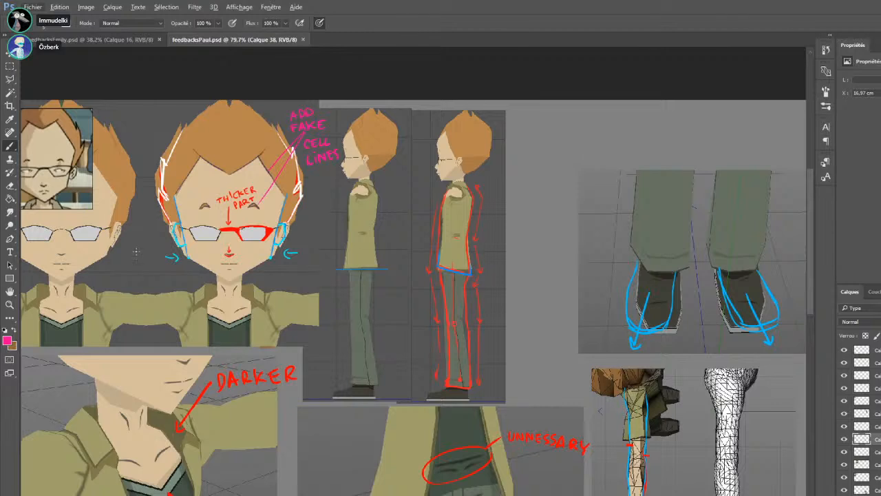
pyautogui.scroll(2, 321, 464)
pyautogui.hscroll(-10, 321, 465)
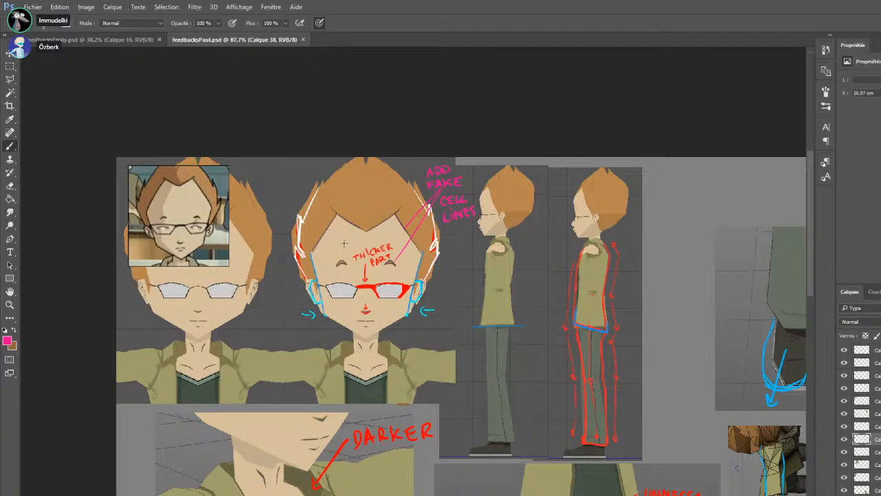
pyautogui.scroll(3, 372, 241)
pyautogui.moveTo(507, 298)
pyautogui.mouseDown()
pyautogui.moveTo(488, 284)
pyautogui.moveTo(490, 295)
pyautogui.moveTo(489, 273)
pyautogui.moveTo(505, 253)
pyautogui.mouseUp()
pyautogui.hotkey('ctrl', 'alt', 'z')
pyautogui.hotkey('ctrl', 'alt', 'z')
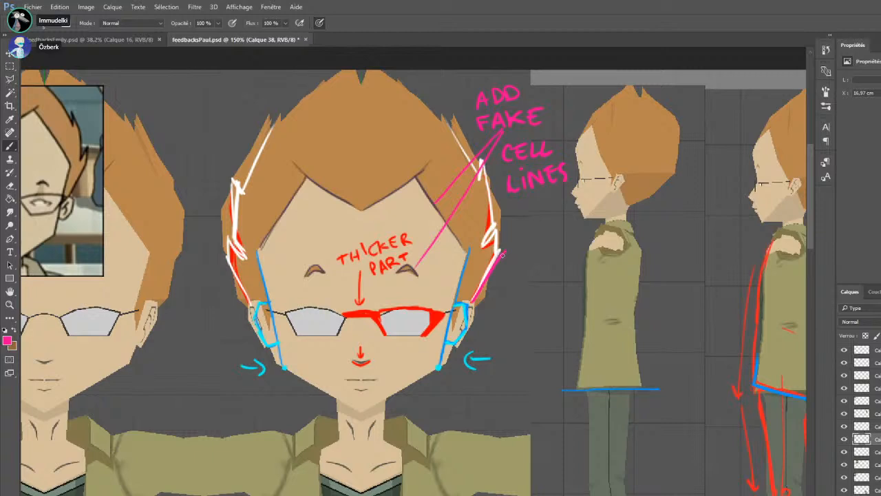
pyautogui.hotkey('ctrl', 'z')
pyautogui.moveTo(471, 304); pyautogui.dragTo(505, 251)
pyautogui.moveTo(225, 260); pyautogui.dragTo(249, 304)
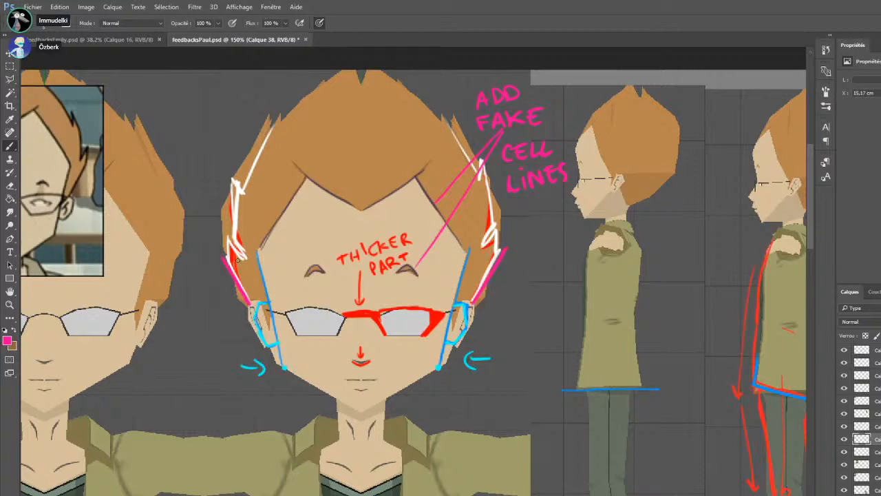
# Draw pink inward arrows on both sides of the head, pointing at the slanted strokes and the hair edge above them
pyautogui.moveTo(500, 270)
pyautogui.mouseDown()
pyautogui.moveTo(502, 301)
pyautogui.moveTo(482, 316)
pyautogui.moveTo(506, 281)
pyautogui.mouseUp()
pyautogui.hotkey('ctrl', 'z')
pyautogui.moveTo(209, 307); pyautogui.dragTo(230, 294)
pyautogui.moveTo(221, 290); pyautogui.dragTo(227, 301)
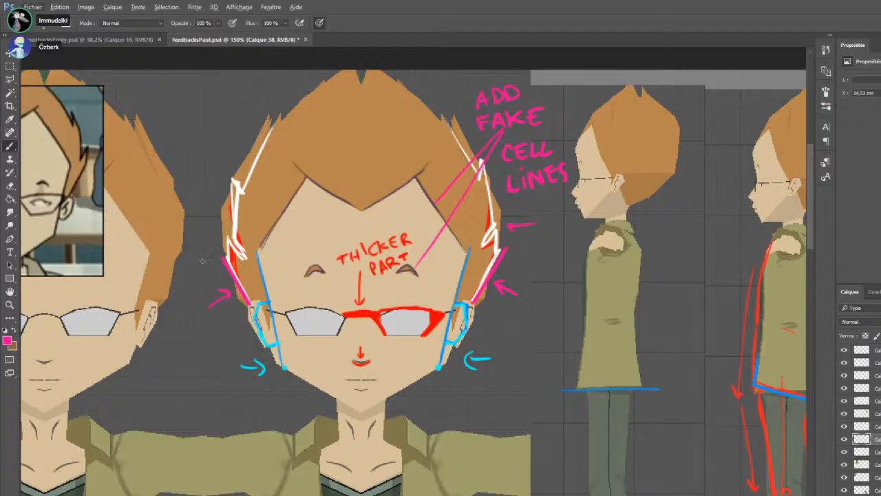
pyautogui.moveTo(194, 229)
pyautogui.mouseDown()
pyautogui.moveTo(214, 229)
pyautogui.moveTo(208, 235)
pyautogui.mouseUp()
pyautogui.scroll(-3, 354, 194)
pyautogui.scroll(3, 317, 200)
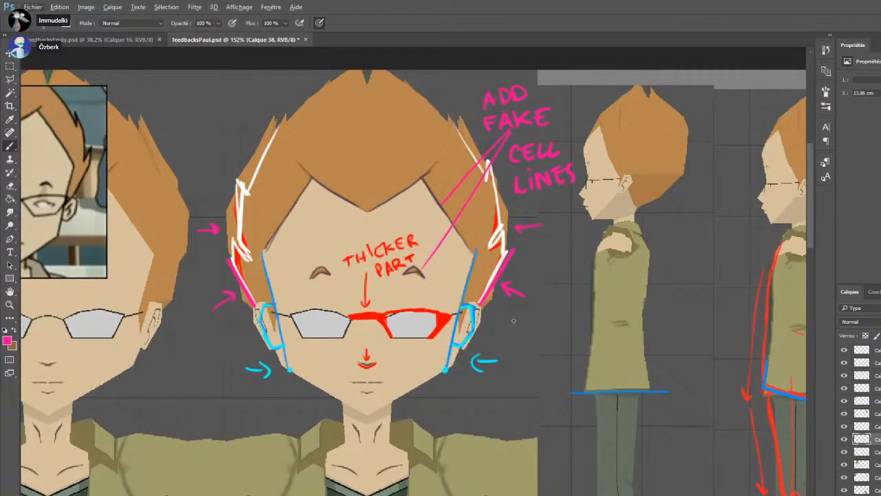
# Move the small reference face off the front view into the empty area below the collar close-up, and save the document
pyautogui.scroll(-3, 479, 332)
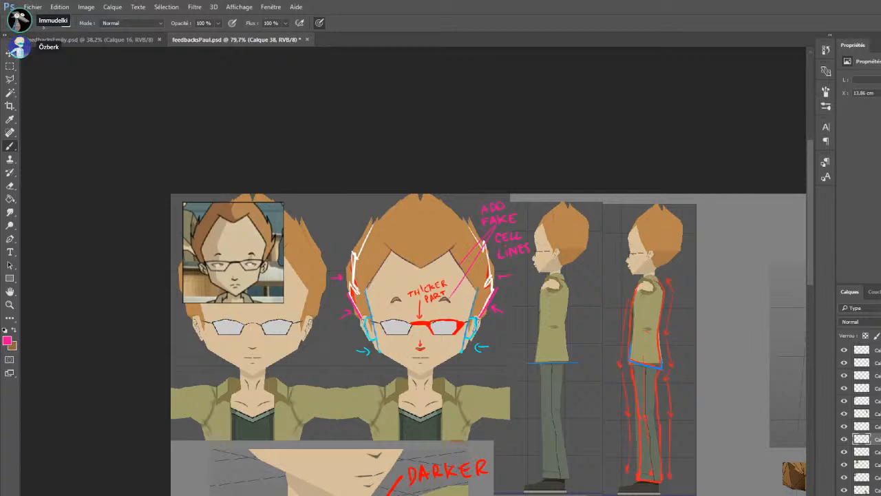
pyautogui.scroll(-8, 449, 269)
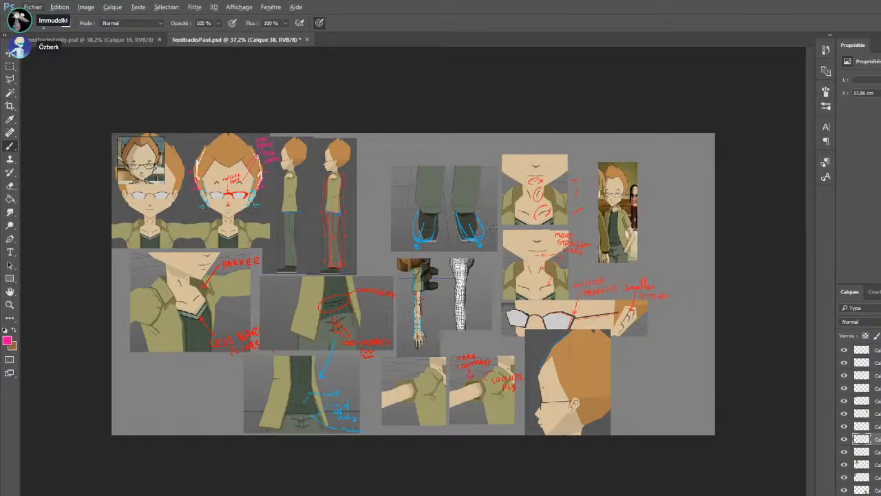
pyautogui.keyDown('ctrl'); pyautogui.click(577, 366); pyautogui.keyUp('ctrl')
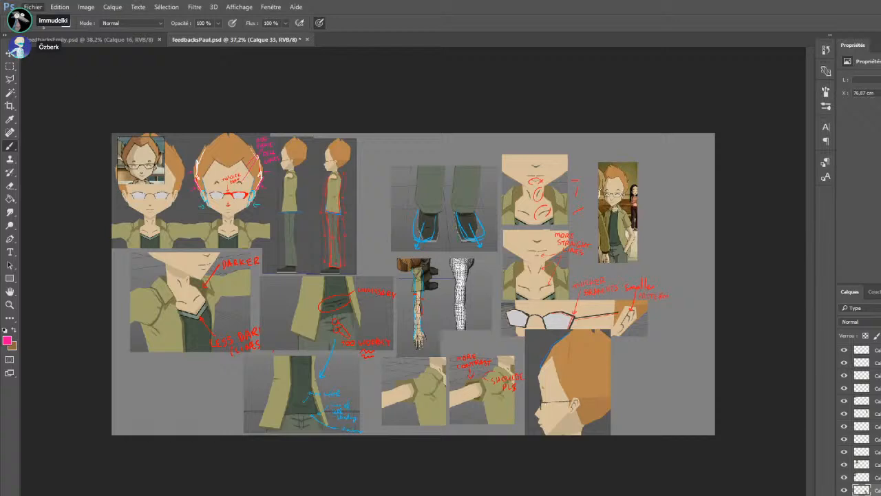
pyautogui.moveTo(157, 168); pyautogui.dragTo(168, 396)
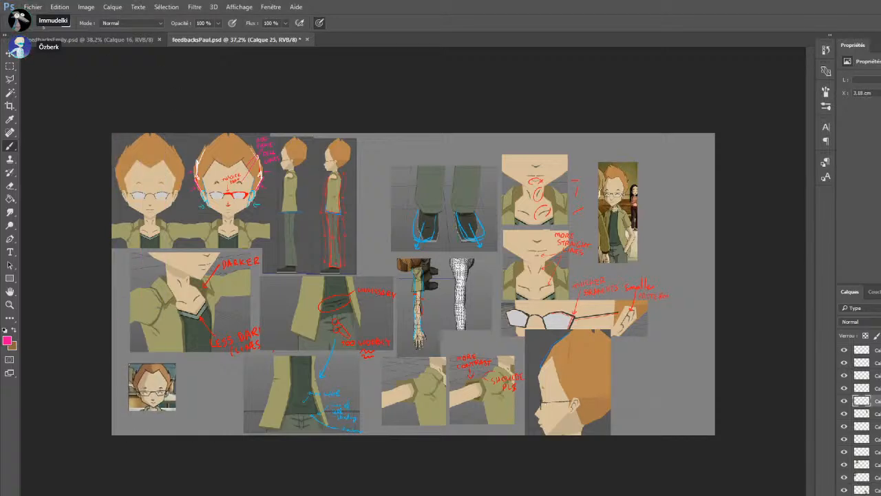
pyautogui.hotkey('ctrl', 's')
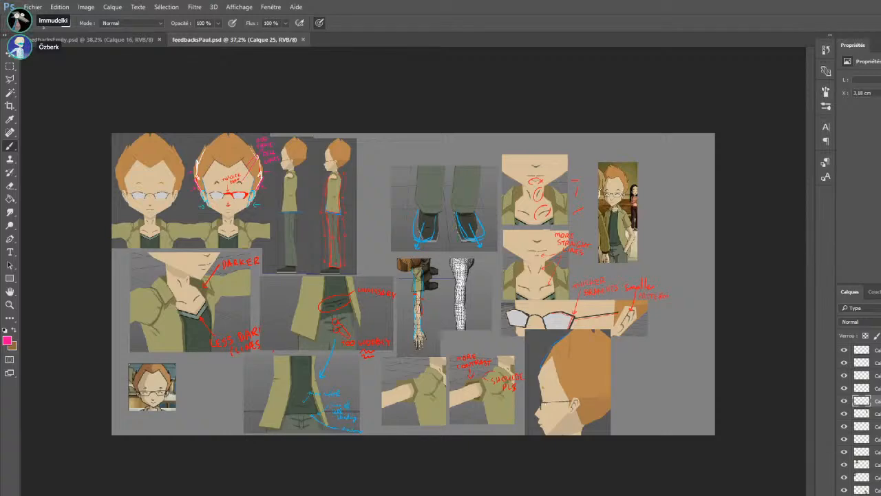
# Switch to Cinema 4D, open the character with the olive jacket and orange shirt, and display it with flat, unlit shading
pyautogui.hotkey('alt', 'Tab')
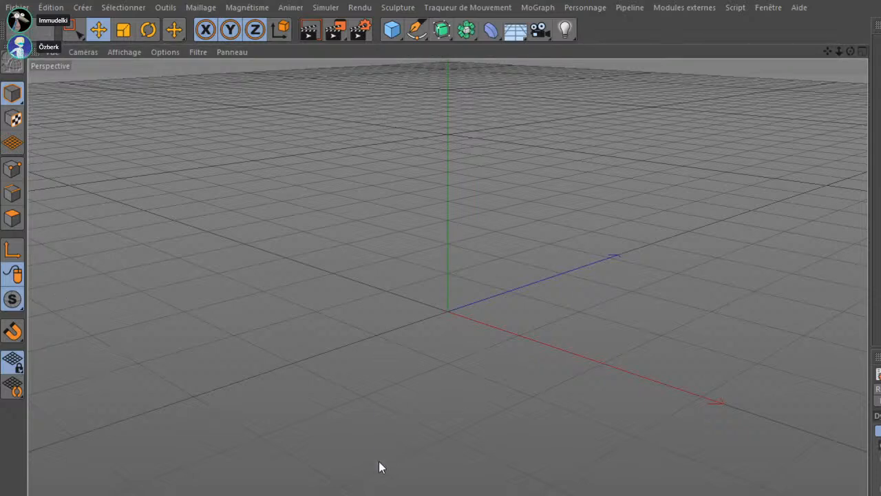
pyautogui.click(366, 483)
pyautogui.moveTo(409, 318); pyautogui.dragTo(173, 104)
pyautogui.scroll(4, 425, 439)
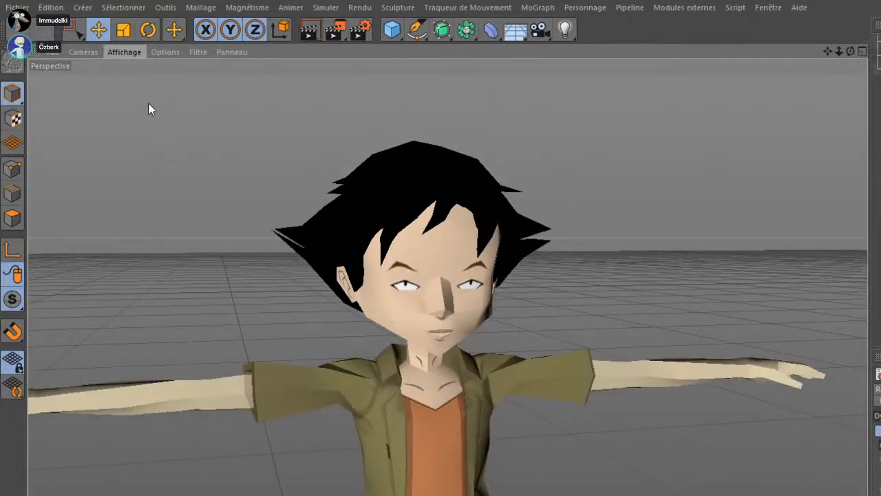
pyautogui.moveTo(157, 126); pyautogui.dragTo(319, 165)
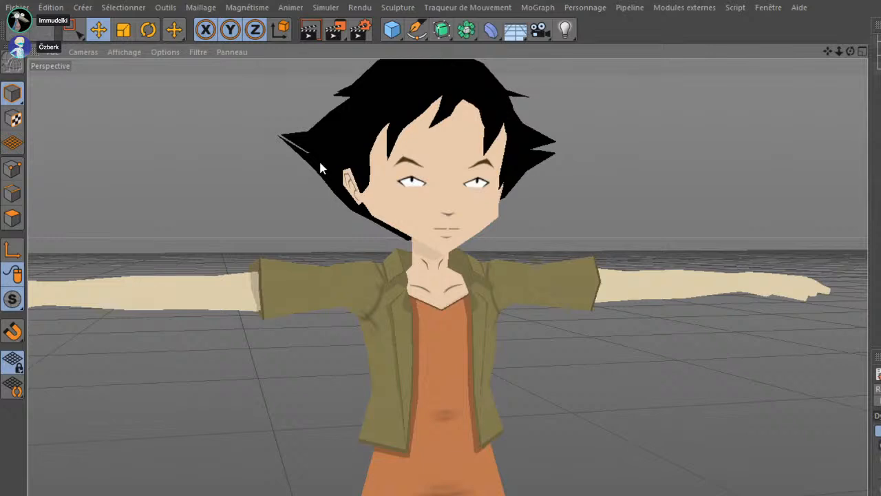
# Examine the character's hair, face and outstretched arms from above and from the front
pyautogui.moveTo(299, 250); pyautogui.dragTo(378, 356)
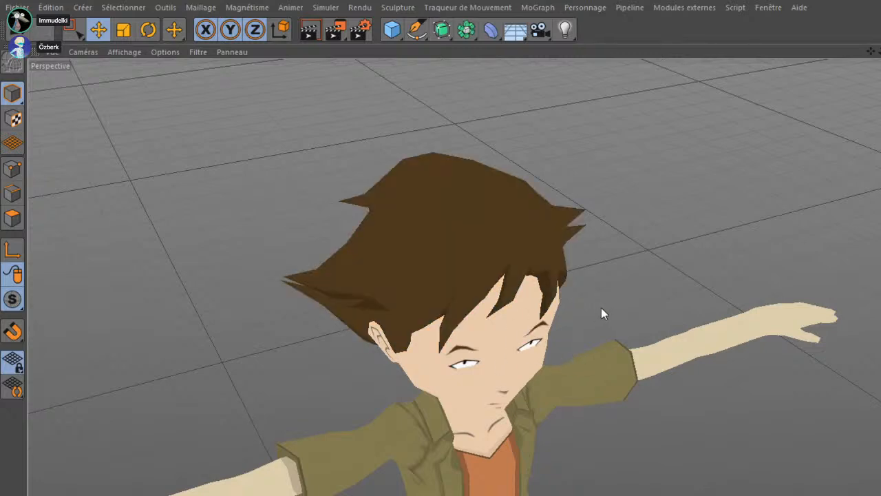
pyautogui.moveTo(629, 300); pyautogui.dragTo(531, 252)
pyautogui.hotkey('ctrl', 'z')
pyautogui.click(634, 270)
pyautogui.moveTo(448, 305); pyautogui.dragTo(310, 329)
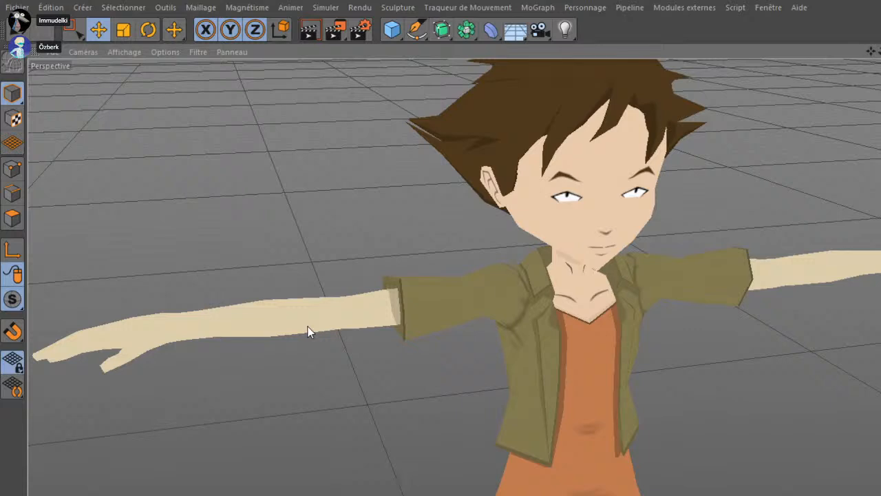
pyautogui.moveTo(388, 276); pyautogui.dragTo(431, 341)
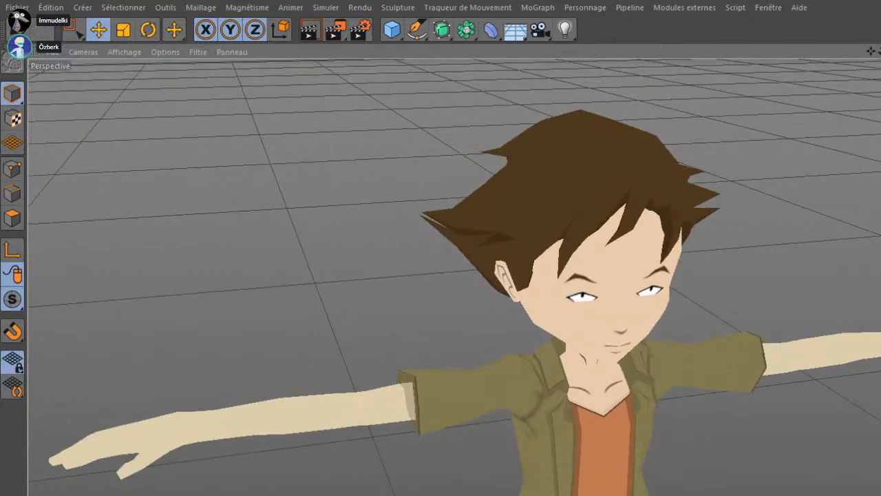
# Select the hair, head and body meshes in turn and inspect the jacket, shirt and overall proportions
pyautogui.click(585, 179)
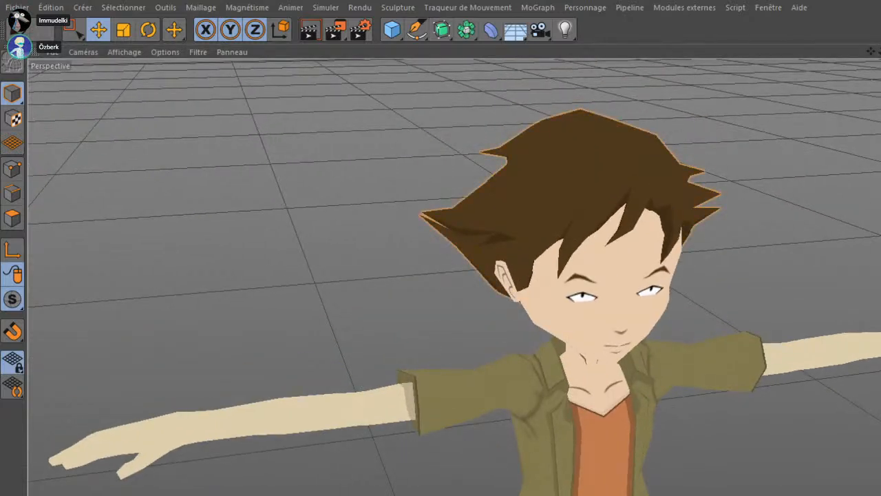
pyautogui.click(606, 313)
pyautogui.click(592, 185)
pyautogui.moveTo(673, 403); pyautogui.dragTo(622, 297)
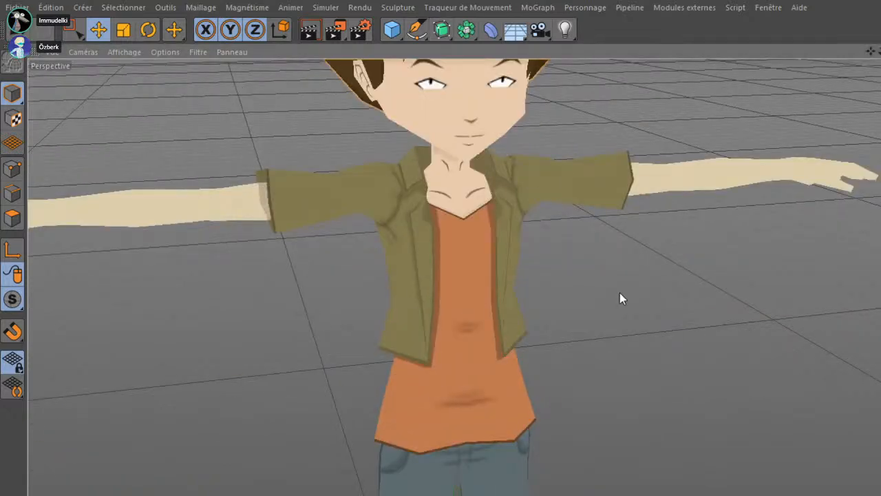
pyautogui.click(614, 292)
pyautogui.scroll(-5, 610, 290)
pyautogui.click(546, 342)
pyautogui.moveTo(599, 333); pyautogui.dragTo(619, 270)
pyautogui.moveTo(679, 337); pyautogui.dragTo(603, 326)
pyautogui.hotkey('ctrl', 'z')
pyautogui.moveTo(657, 183); pyautogui.dragTo(612, 389)
pyautogui.scroll(3, 612, 389)
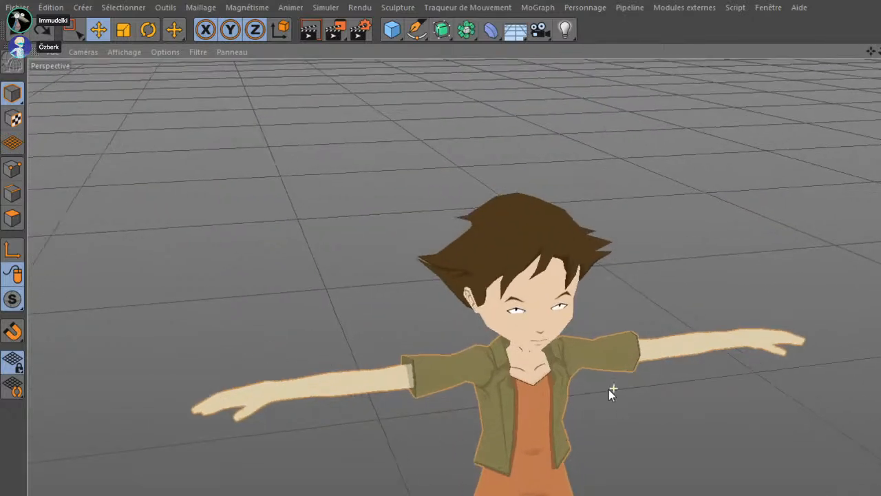
# Select the head mesh and examine the face, ear, hair spikes and collar in a three-quarter view
pyautogui.click(546, 298)
pyautogui.moveTo(657, 304); pyautogui.dragTo(701, 210)
pyautogui.hotkey('ctrl', 'z')
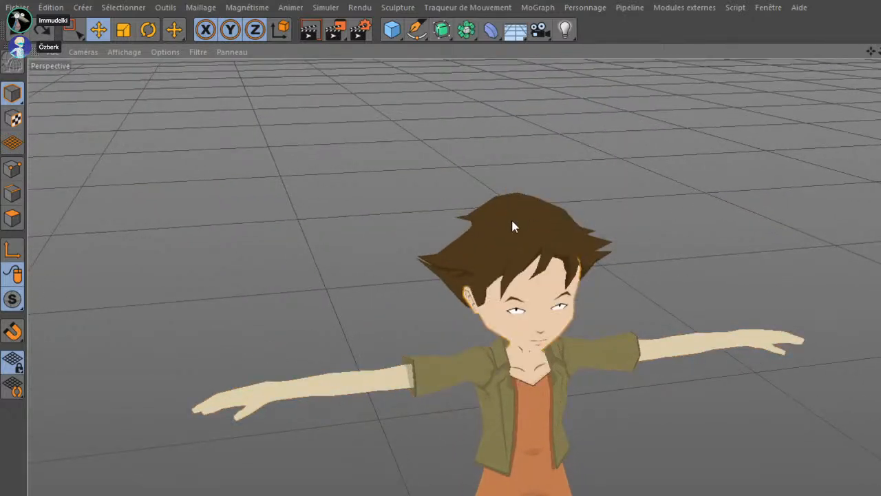
pyautogui.scroll(4, 526, 327)
pyautogui.moveTo(524, 330); pyautogui.dragTo(739, 197)
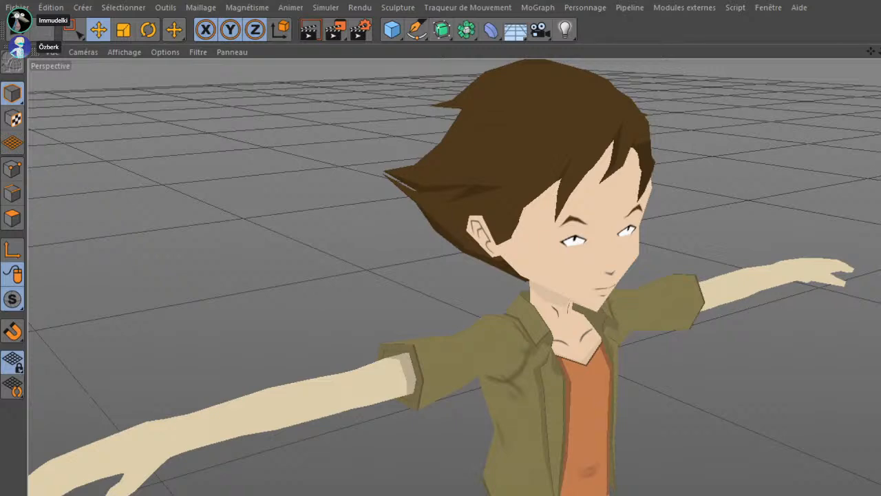
pyautogui.scroll(-6, 556, 335)
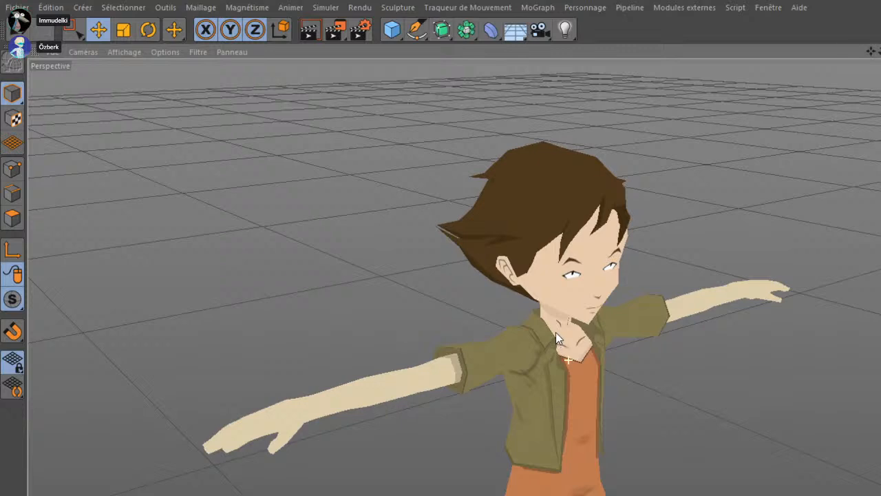
# Examine the character's jacket, shirt and jeans from the front, down to the trouser hems
pyautogui.moveTo(565, 349); pyautogui.dragTo(358, 240)
pyautogui.scroll(3, 538, 353)
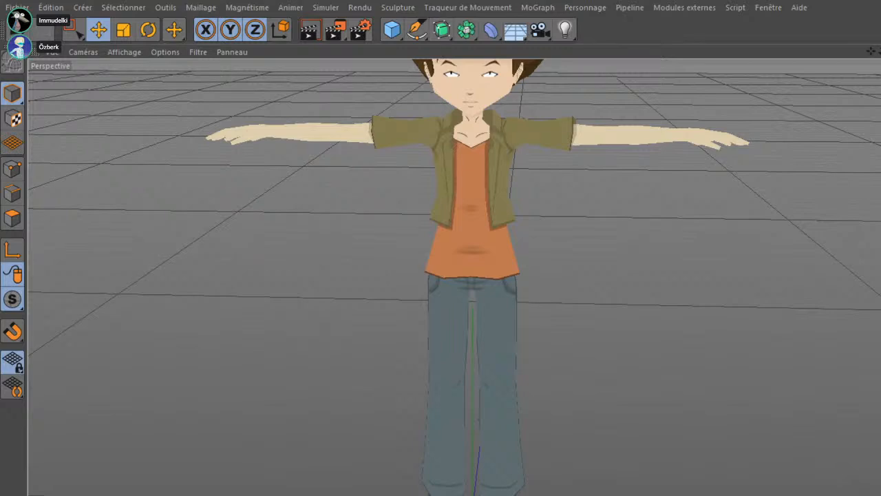
pyautogui.moveTo(468, 177); pyautogui.dragTo(471, 310)
pyautogui.moveTo(470, 311); pyautogui.dragTo(432, 381)
pyautogui.scroll(2, 433, 381)
pyautogui.moveTo(490, 327); pyautogui.dragTo(565, 287)
pyautogui.moveTo(473, 323); pyautogui.dragTo(477, 294)
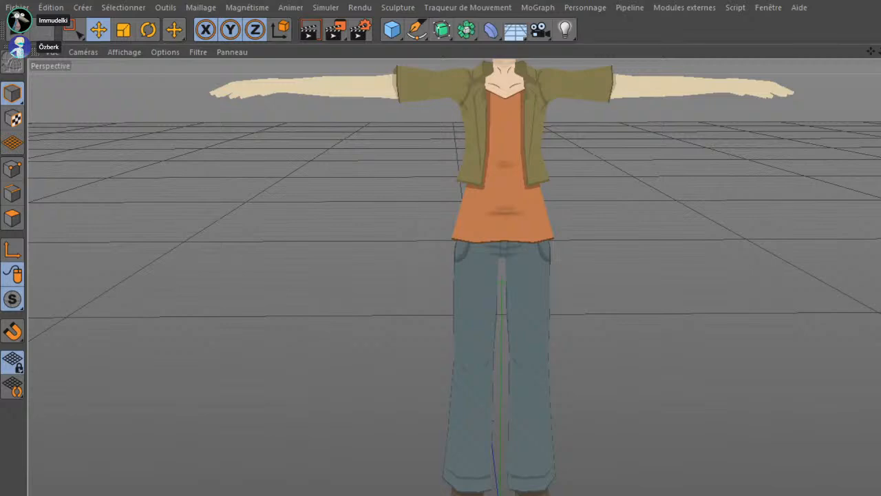
# Examine the character in side profile and from a low front angle, checking hair shape, chin and shirt hem
pyautogui.moveTo(468, 309); pyautogui.dragTo(614, 251)
pyautogui.moveTo(575, 310); pyautogui.dragTo(581, 405)
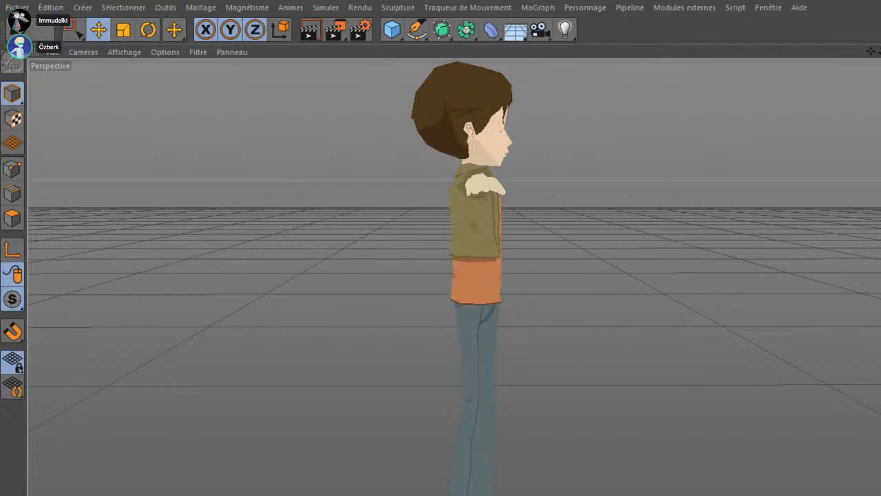
pyautogui.scroll(3, 562, 384)
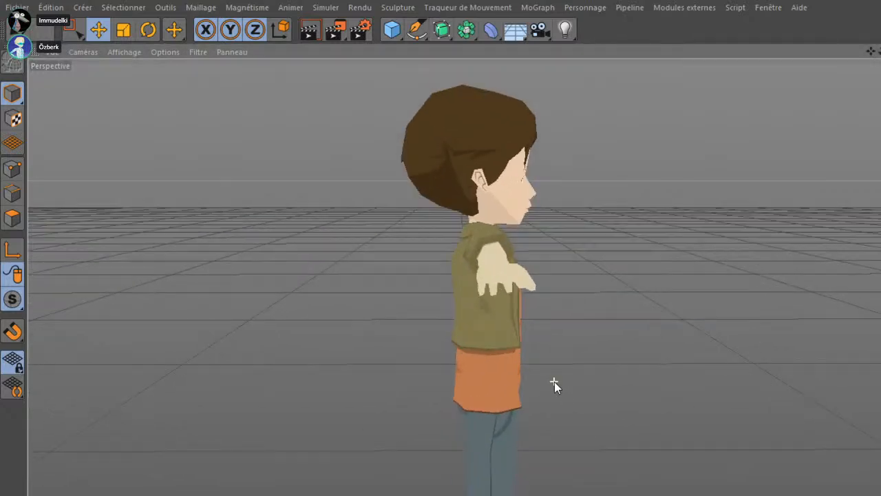
pyautogui.moveTo(554, 383); pyautogui.dragTo(347, 473)
pyautogui.scroll(2, 497, 429)
pyautogui.moveTo(495, 430)
pyautogui.mouseDown()
pyautogui.moveTo(476, 427)
pyautogui.moveTo(633, 415)
pyautogui.moveTo(649, 460)
pyautogui.moveTo(556, 467)
pyautogui.moveTo(370, 423)
pyautogui.moveTo(457, 356)
pyautogui.moveTo(489, 350)
pyautogui.moveTo(499, 238)
pyautogui.moveTo(515, 197)
pyautogui.mouseUp()
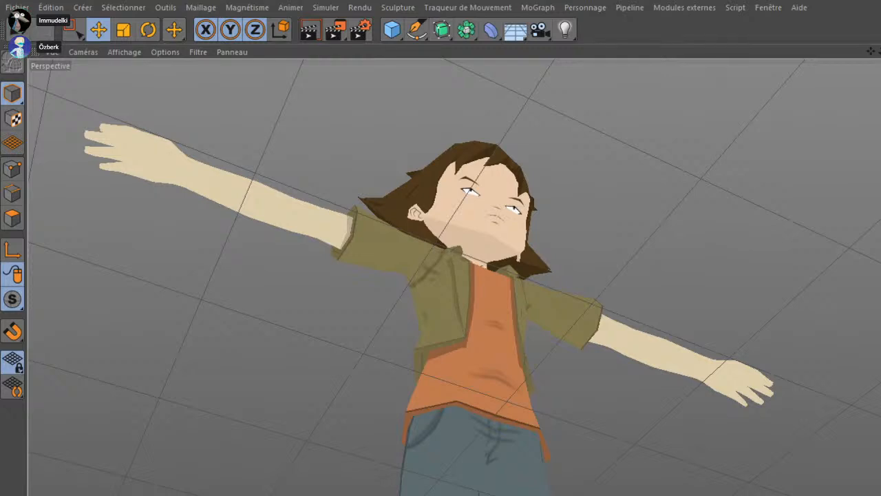
pyautogui.moveTo(735, 163)
pyautogui.mouseDown()
pyautogui.moveTo(603, 396)
pyautogui.moveTo(542, 260)
pyautogui.moveTo(386, 324)
pyautogui.moveTo(530, 312)
pyautogui.moveTo(626, 397)
pyautogui.moveTo(596, 328)
pyautogui.moveTo(544, 366)
pyautogui.moveTo(512, 366)
pyautogui.moveTo(568, 377)
pyautogui.moveTo(643, 347)
pyautogui.moveTo(470, 348)
pyautogui.moveTo(697, 336)
pyautogui.mouseUp()
# Display the model shaded with mesh lines and inspect the topology of the jacket, shirt and jeans
pyautogui.click(126, 55)
pyautogui.click(146, 88)
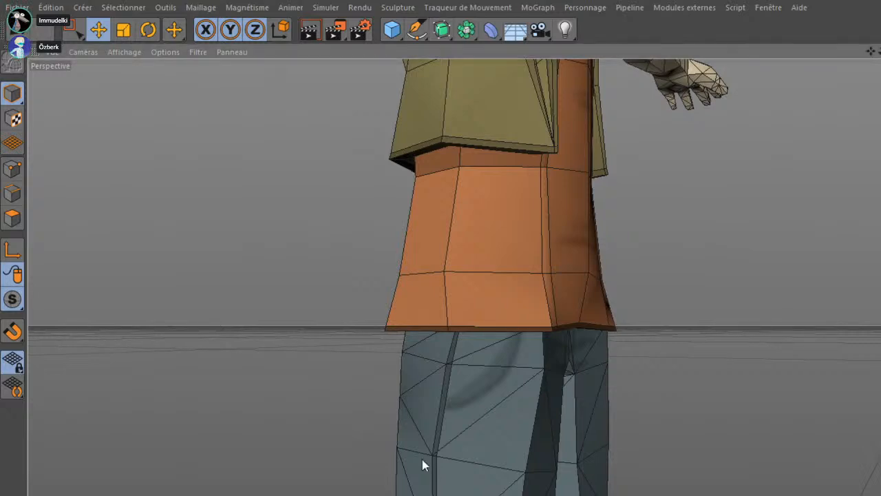
pyautogui.scroll(-5, 508, 378)
pyautogui.scroll(5, 482, 408)
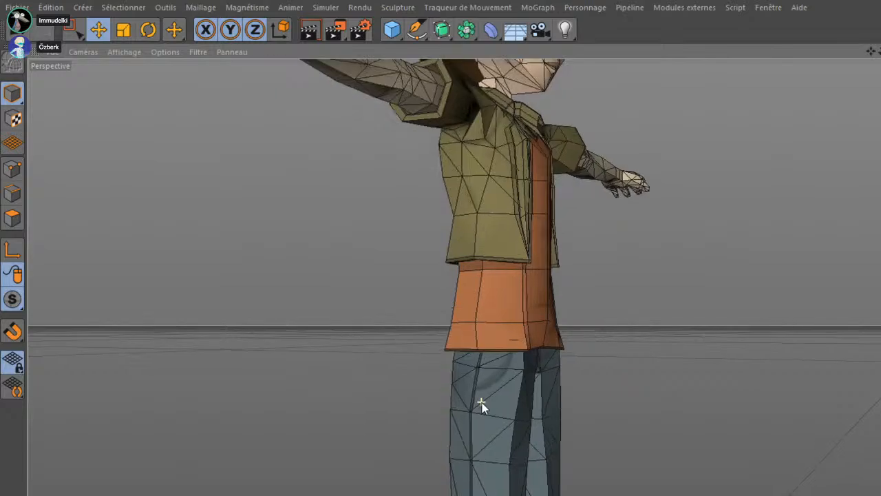
pyautogui.moveTo(589, 308); pyautogui.dragTo(440, 299)
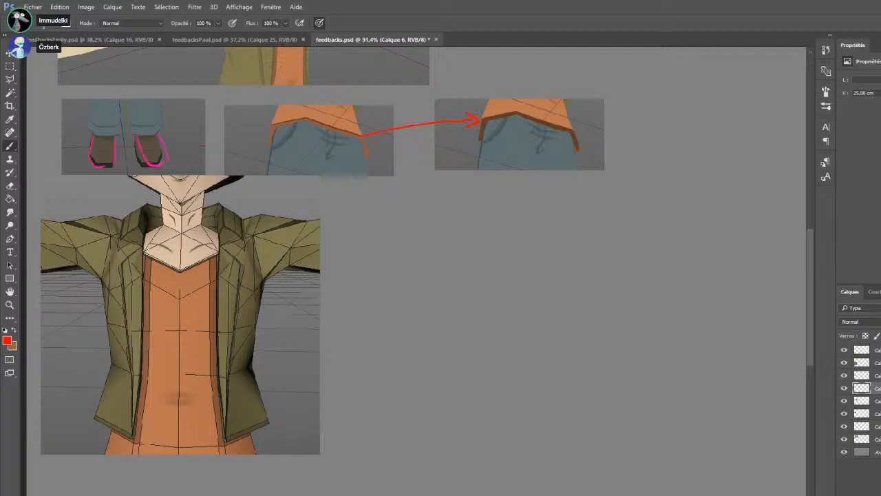
# Switch to feedbacks.psd in Photoshop, add a new layer on top, and circle the jacket collar beside the neck in red
pyautogui.click(876, 349)
pyautogui.hotkey('ctrl', 'alt', 'shift', 'n')
pyautogui.moveTo(219, 223); pyautogui.dragTo(219, 260)
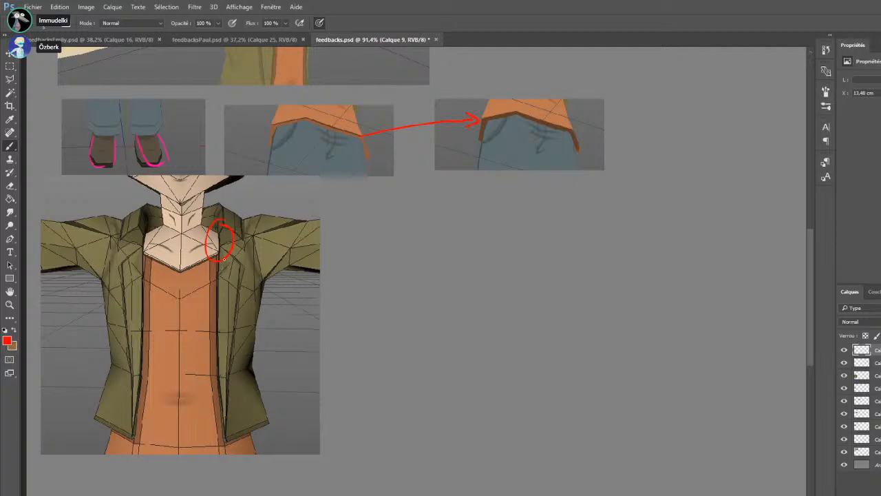
pyautogui.moveTo(218, 262); pyautogui.dragTo(219, 256)
pyautogui.hotkey('ctrl', 'z')
# Trace both side edges of the orange shirt in red where it meets the open jacket
pyautogui.moveTo(214, 329); pyautogui.dragTo(212, 374)
pyautogui.moveTo(214, 342); pyautogui.dragTo(217, 259)
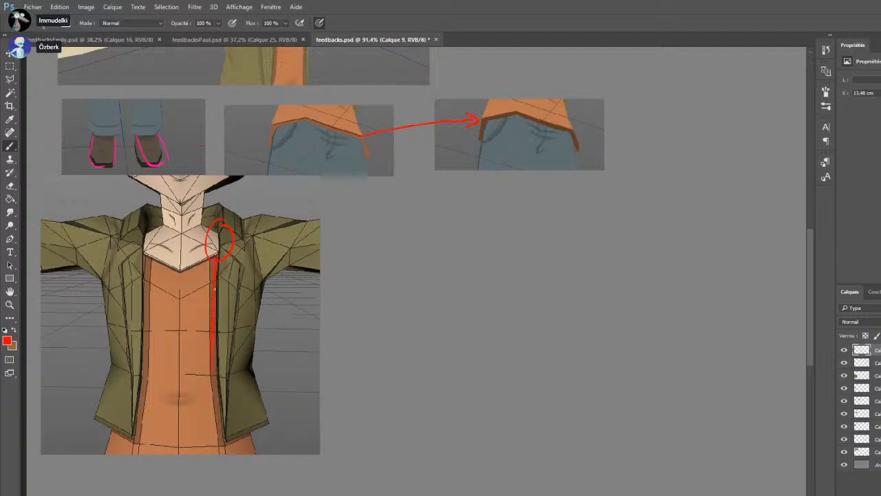
pyautogui.moveTo(147, 288); pyautogui.dragTo(143, 427)
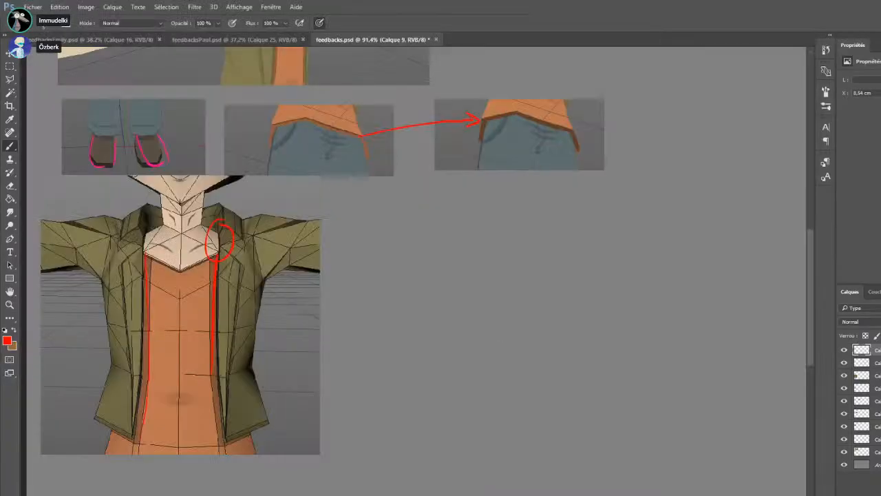
# Paste the cartoon reference image below the shirt hem comparison and crop it to the brown-haired boy
pyautogui.hotkey('ctrl', 'v')
pyautogui.moveTo(422, 244); pyautogui.dragTo(508, 410)
pyautogui.moveTo(380, 314)
pyautogui.mouseDown()
pyautogui.moveTo(448, 393)
pyautogui.moveTo(476, 473)
pyautogui.mouseUp()
pyautogui.hotkey('ctrl', 'z')
pyautogui.click(10, 67)
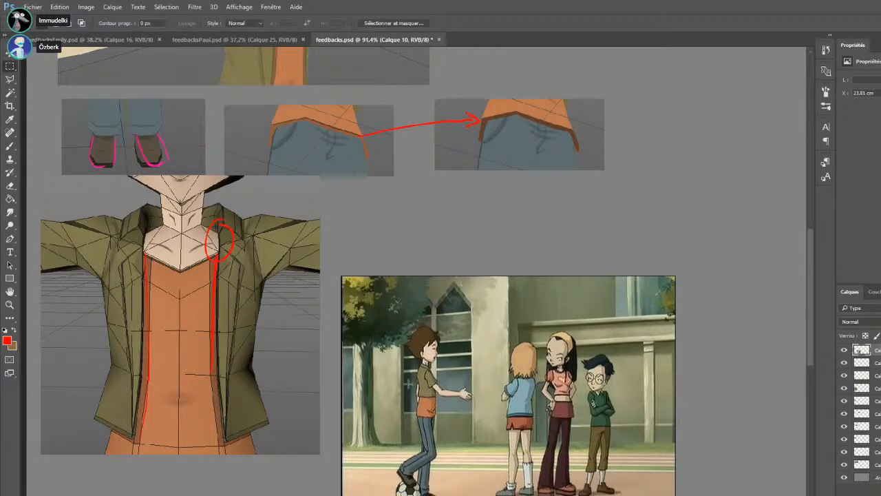
pyautogui.moveTo(398, 314); pyautogui.dragTo(466, 443)
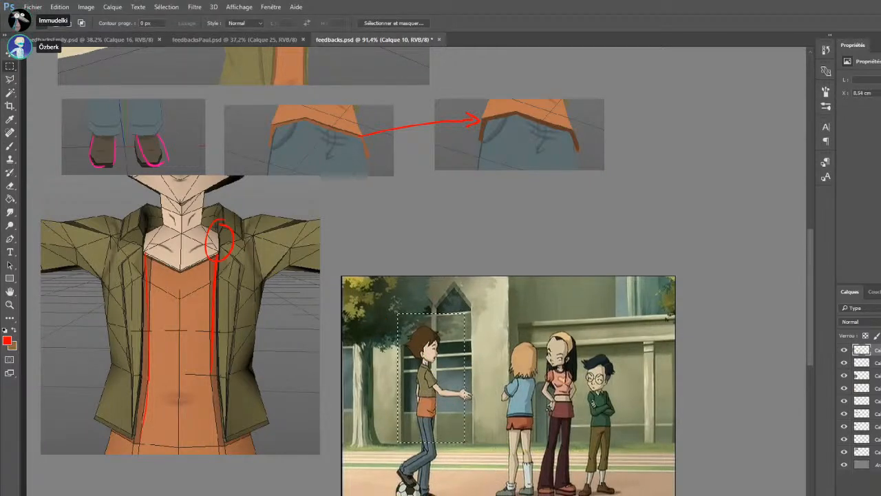
pyautogui.hotkey('ctrl', 'x')
pyautogui.press('Delete')
pyautogui.hotkey('ctrl', 'v')
# Enlarge the cropped reference of the boy and place it beside the jacket wireframe screenshot
pyautogui.hotkey('ctrl', 't')
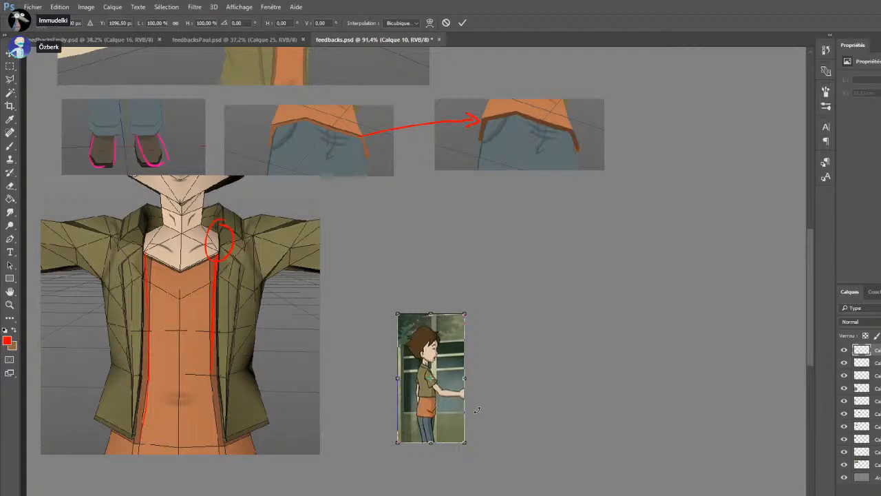
pyautogui.moveTo(465, 314); pyautogui.dragTo(544, 182)
pyautogui.moveTo(486, 217); pyautogui.dragTo(437, 229)
pyautogui.press('Return')
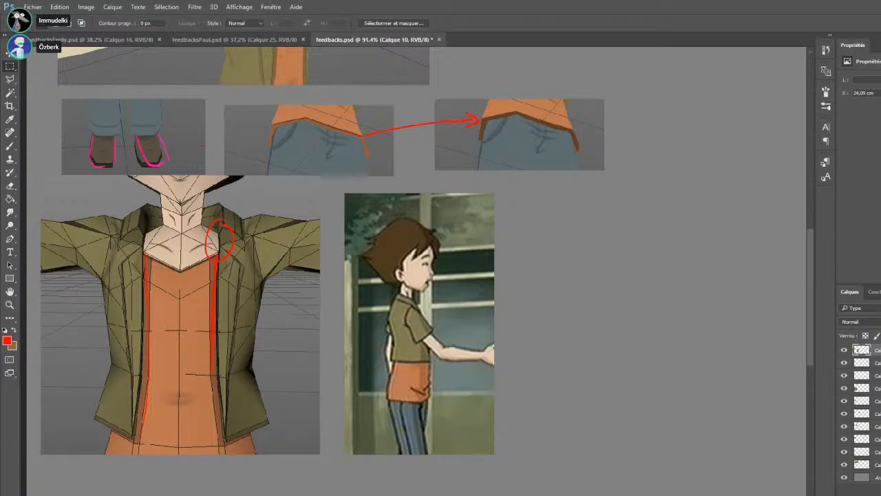
# Paste the 3D model's side-profile head screenshot beside the cartoon reference and add a new layer above it
pyautogui.hotkey('ctrl', 'v')
pyautogui.moveTo(420, 356); pyautogui.dragTo(600, 376)
pyautogui.hotkey('ctrl', 'alt', 'shift', 'n')
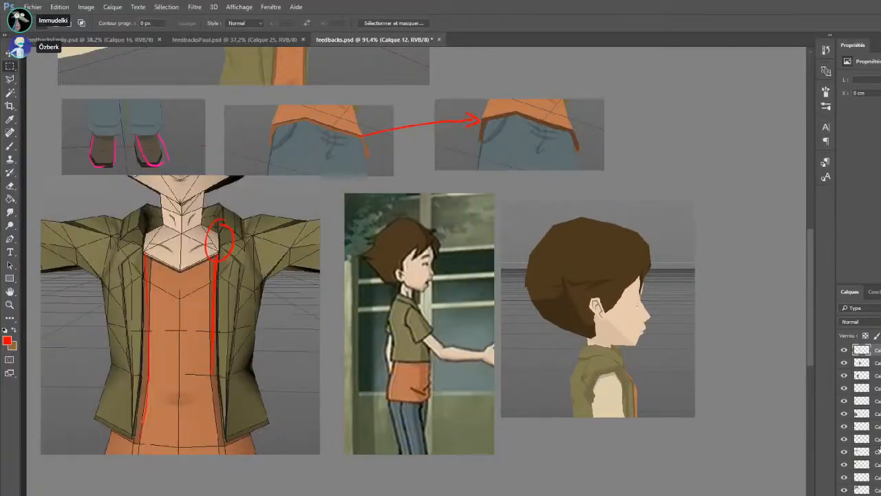
# Trace the outline of the model's hair in red around the crown and the back of the head
pyautogui.click(9, 146)
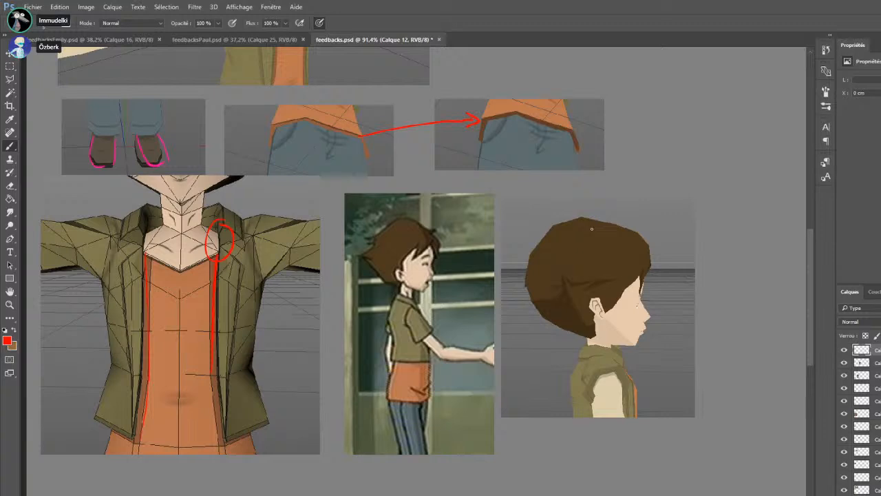
pyautogui.moveTo(585, 219); pyautogui.dragTo(535, 250)
pyautogui.hotkey('ctrl', 'z')
pyautogui.moveTo(573, 230); pyautogui.dragTo(536, 251)
pyautogui.hotkey('ctrl', 'z')
pyautogui.moveTo(590, 221); pyautogui.dragTo(538, 251)
pyautogui.hotkey('ctrl', 'z')
pyautogui.moveTo(590, 221)
pyautogui.mouseDown()
pyautogui.moveTo(540, 245)
pyautogui.moveTo(530, 267)
pyautogui.mouseUp()
pyautogui.moveTo(526, 274)
pyautogui.mouseDown()
pyautogui.moveTo(566, 331)
pyautogui.moveTo(588, 339)
pyautogui.mouseUp()
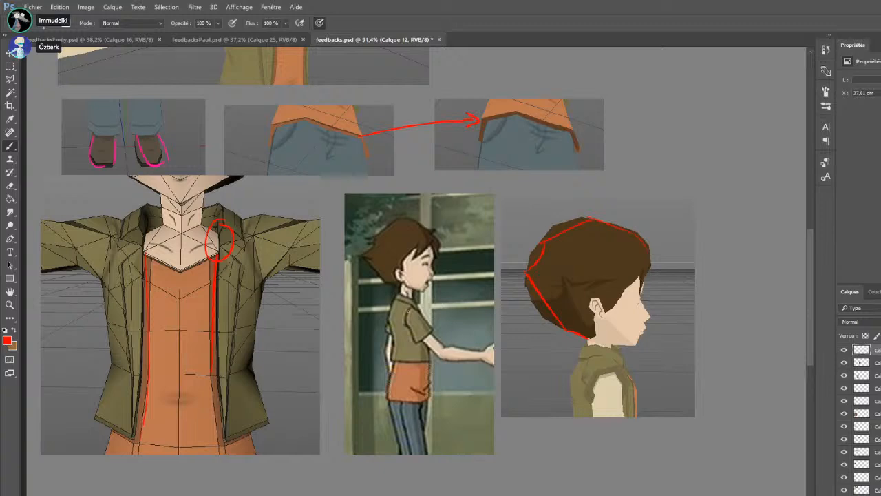
# Draw a more pointed outline at the back of the hair in red and toggle the layer to compare
pyautogui.moveTo(517, 273); pyautogui.dragTo(555, 330)
pyautogui.moveTo(543, 242); pyautogui.dragTo(516, 272)
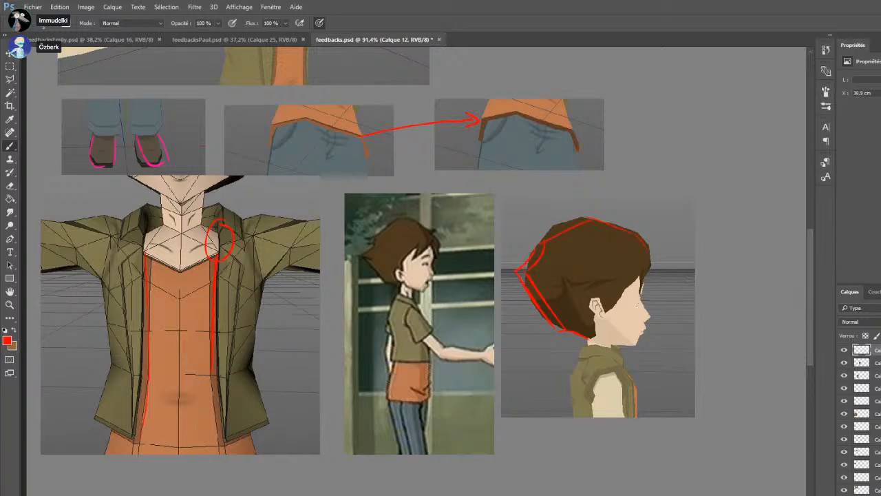
pyautogui.click(845, 350)
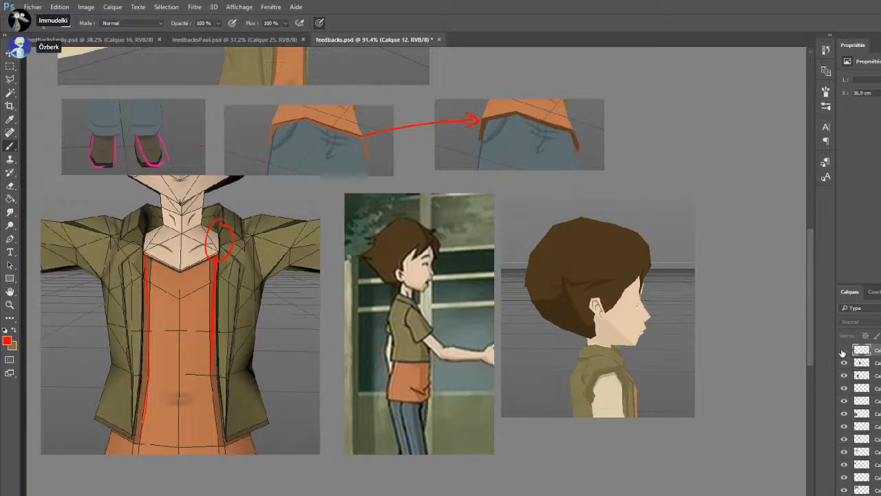
pyautogui.click(844, 350)
# Erase the inner back line and old crown line, and redraw the crown, nape and temple hairline in red
pyautogui.press('e')
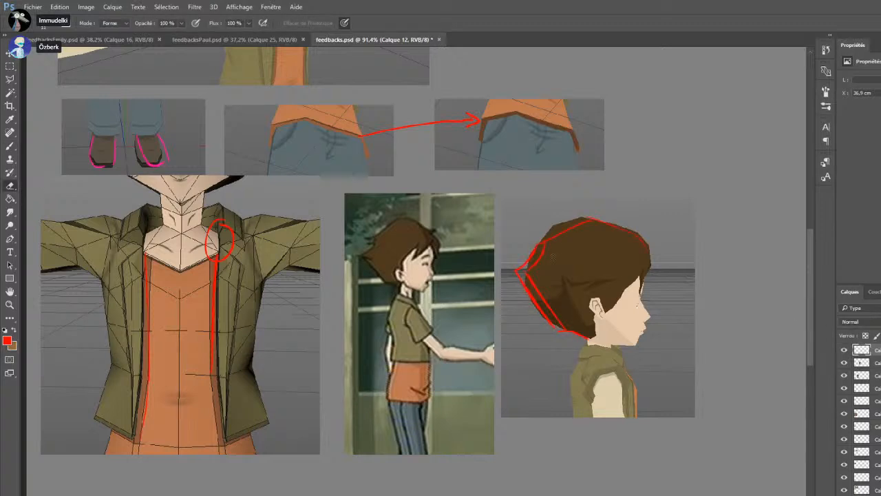
pyautogui.moveTo(534, 266)
pyautogui.mouseDown()
pyautogui.moveTo(528, 277)
pyautogui.moveTo(562, 327)
pyautogui.mouseUp()
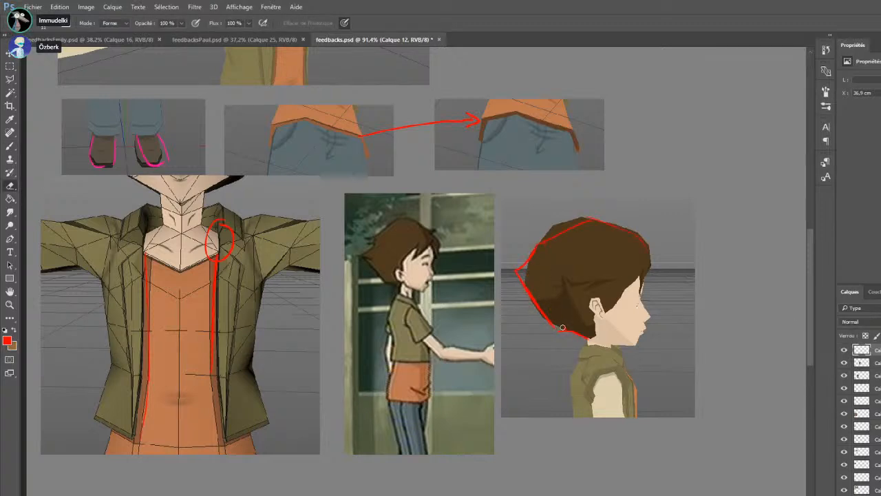
pyautogui.moveTo(586, 222)
pyautogui.mouseDown()
pyautogui.moveTo(549, 244)
pyautogui.moveTo(589, 217)
pyautogui.mouseUp()
pyautogui.press('b')
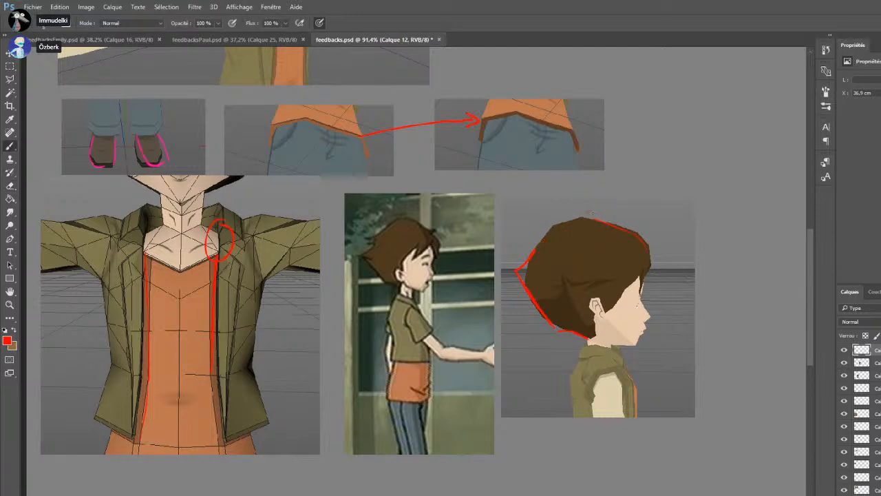
pyautogui.moveTo(594, 217); pyautogui.dragTo(645, 242)
pyautogui.press('e')
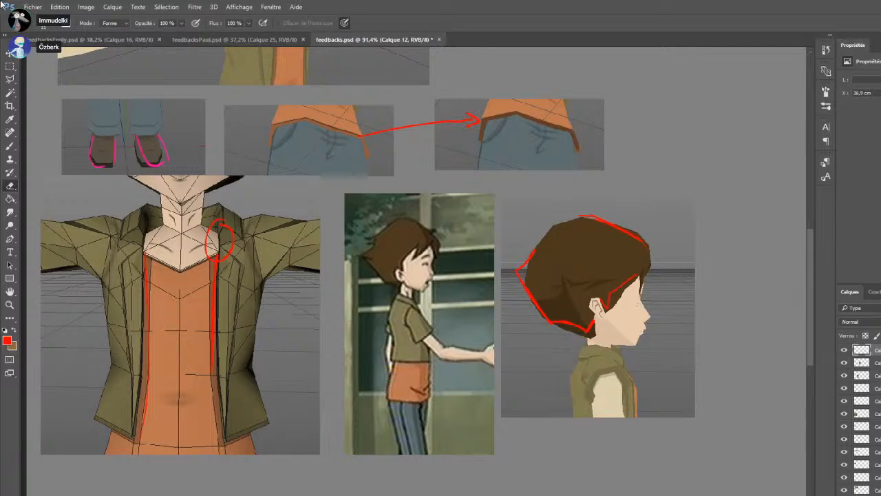
# Duplicate a crop of the profile head and place the copy beside the annotated one
pyautogui.click(9, 67)
pyautogui.keyDown('ctrl'); pyautogui.click(657, 317); pyautogui.keyUp('ctrl')
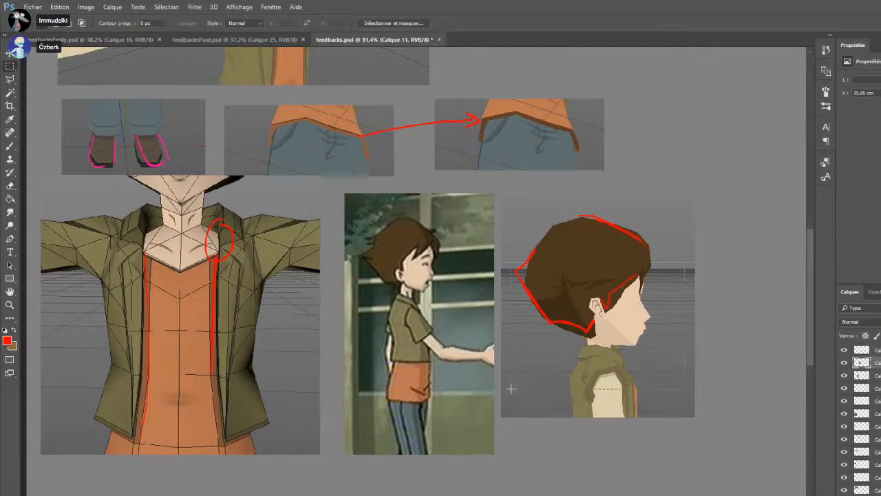
pyautogui.moveTo(577, 371); pyautogui.dragTo(750, 345)
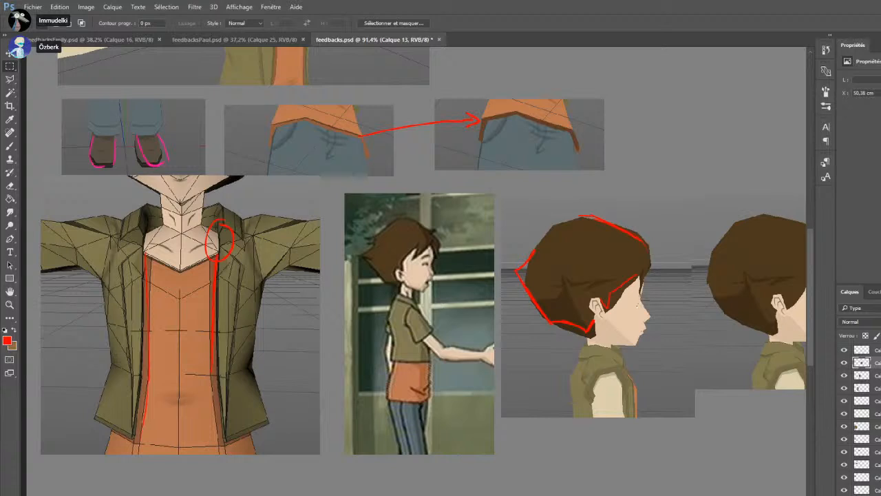
pyautogui.hscroll(5, 416, 271)
pyautogui.hotkey('ctrl', 'z')
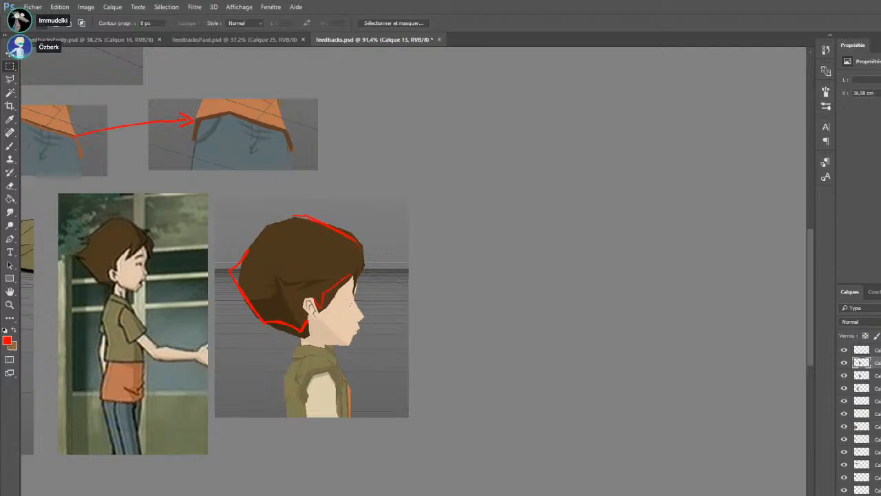
pyautogui.hotkey('ctrl', 'v')
pyautogui.moveTo(458, 309); pyautogui.dragTo(543, 334)
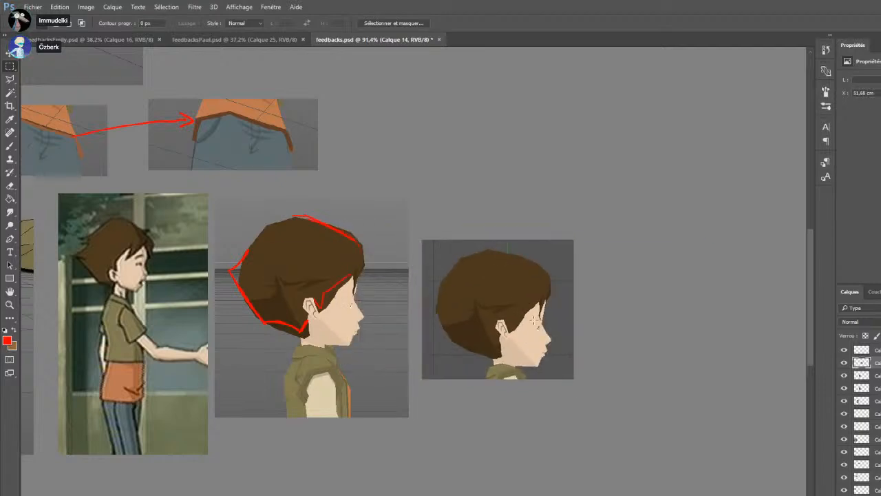
# Repaint the copied head's fringe and temple with sampled hair brown and skin tone
pyautogui.click(14, 144)
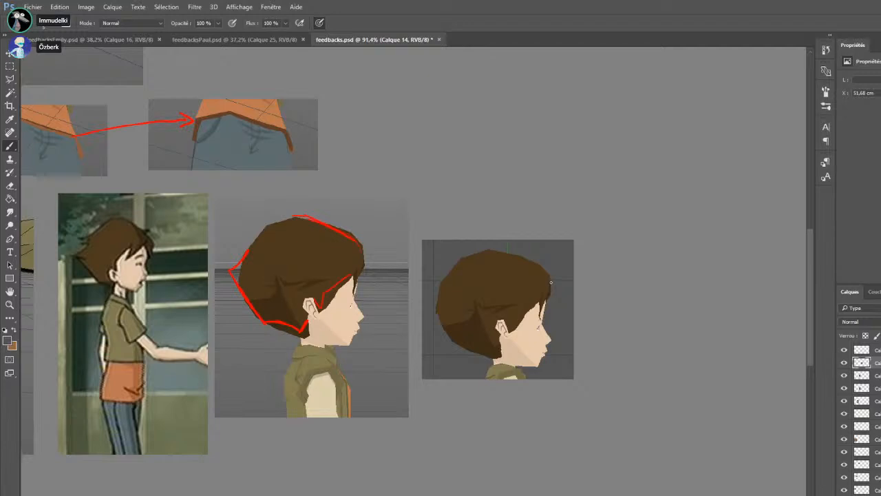
pyautogui.keyDown('alt'); pyautogui.click(528, 313); pyautogui.keyUp('alt')
pyautogui.moveTo(539, 301)
pyautogui.mouseDown()
pyautogui.moveTo(511, 331)
pyautogui.moveTo(532, 310)
pyautogui.moveTo(527, 318)
pyautogui.moveTo(542, 315)
pyautogui.mouseUp()
pyautogui.keyDown('alt'); pyautogui.click(539, 290); pyautogui.keyUp('alt')
pyautogui.keyDown('alt'); pyautogui.click(546, 305); pyautogui.keyUp('alt')
pyautogui.keyDown('alt'); pyautogui.click(537, 294); pyautogui.keyUp('alt')
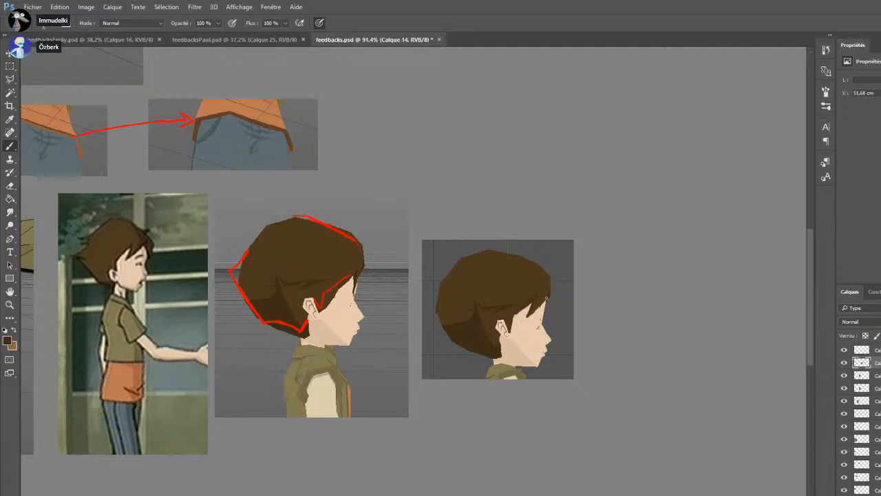
pyautogui.keyDown('alt'); pyautogui.click(524, 314); pyautogui.keyUp('alt')
pyautogui.moveTo(504, 323); pyautogui.dragTo(508, 331)
pyautogui.press('z')
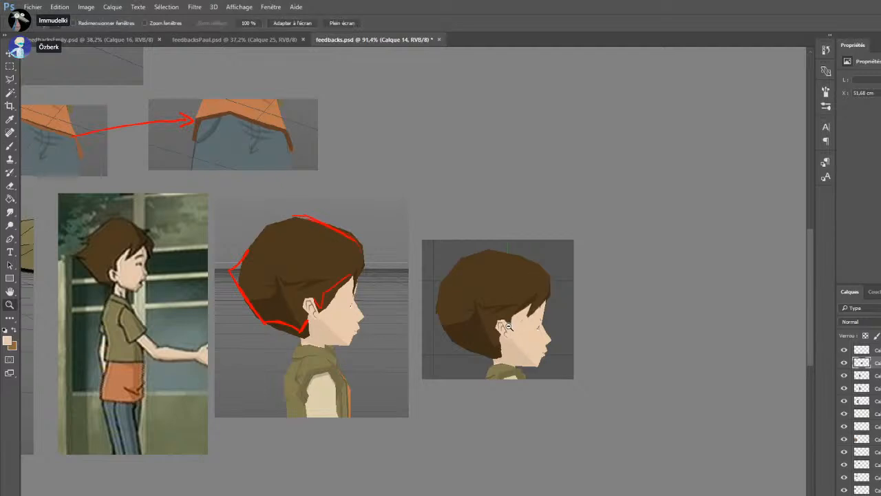
# Mark the jaw underside and neck line in red on the annotated head
pyautogui.click(11, 147)
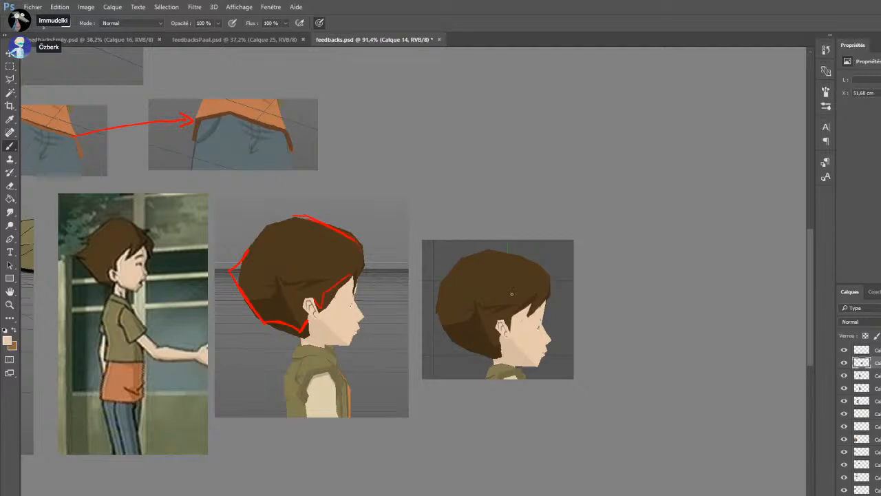
pyautogui.keyDown('alt'); pyautogui.click(303, 326); pyautogui.keyUp('alt')
pyautogui.moveTo(320, 336); pyautogui.dragTo(348, 345)
pyautogui.hotkey('ctrl', 'z')
pyautogui.moveTo(323, 339); pyautogui.dragTo(347, 343)
pyautogui.hotkey('ctrl', 'z')
pyautogui.moveTo(323, 337); pyautogui.dragTo(323, 346)
# Outline the ear on the annotated head in light blue to show its corrected shape
pyautogui.press('i')
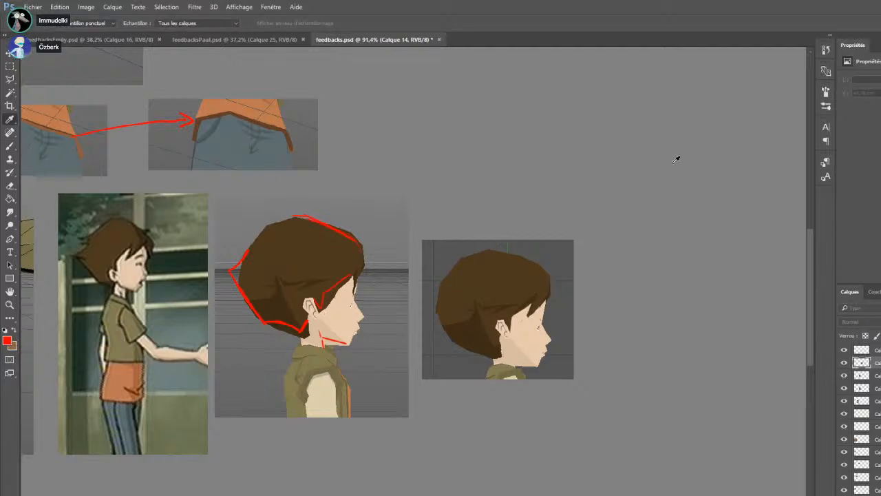
pyautogui.press('b')
pyautogui.moveTo(304, 310); pyautogui.dragTo(311, 301)
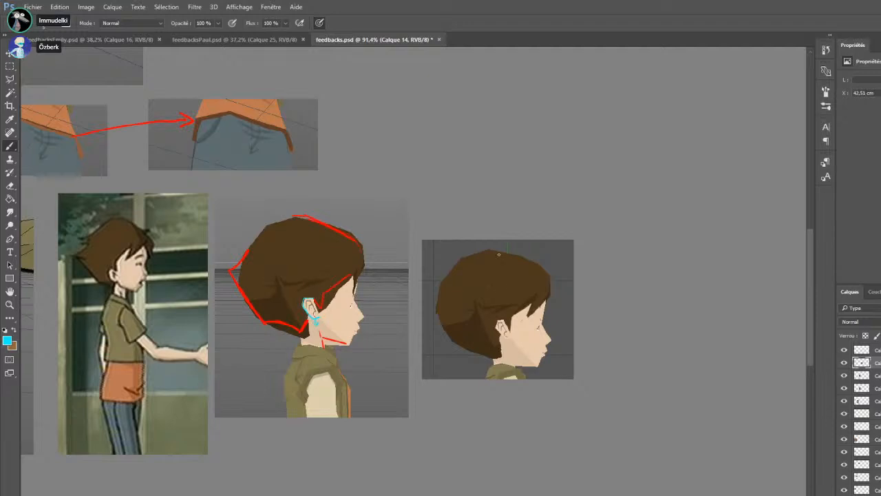
# Paint over the original ear on the copied head with sampled skin and hair colours, using the top layer
pyautogui.keyDown('alt'); pyautogui.click(513, 332); pyautogui.keyUp('alt')
pyautogui.keyDown('alt'); pyautogui.click(505, 311); pyautogui.keyUp('alt')
pyautogui.click(876, 350)
pyautogui.moveTo(497, 321)
pyautogui.mouseDown()
pyautogui.moveTo(501, 338)
pyautogui.moveTo(498, 328)
pyautogui.moveTo(511, 326)
pyautogui.moveTo(504, 338)
pyautogui.moveTo(508, 326)
pyautogui.mouseUp()
pyautogui.keyDown('alt'); pyautogui.click(508, 329); pyautogui.keyUp('alt')
pyautogui.keyDown('alt'); pyautogui.click(511, 315); pyautogui.keyUp('alt')
pyautogui.keyDown('alt'); pyautogui.click(511, 325); pyautogui.keyUp('alt')
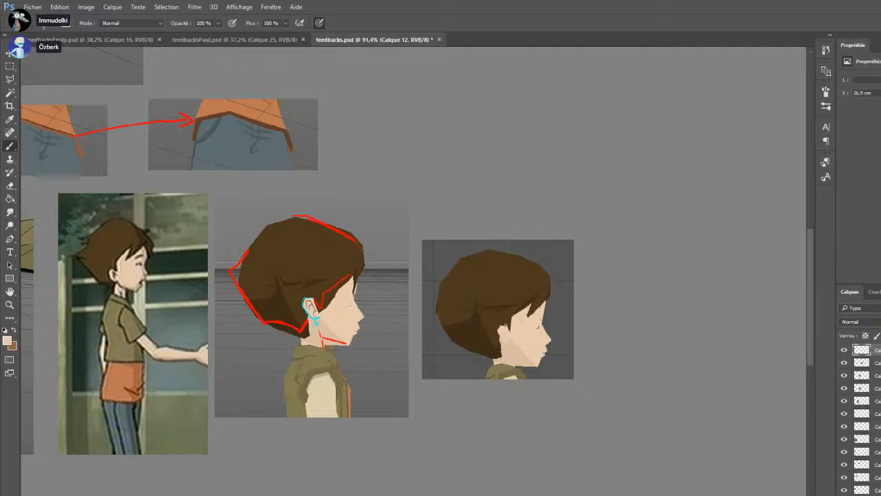
# Paint a new ear slightly lower on the copied head, with dark inner lines
pyautogui.keyDown('alt'); pyautogui.click(114, 273); pyautogui.keyUp('alt')
pyautogui.moveTo(501, 329)
pyautogui.mouseDown()
pyautogui.moveTo(509, 338)
pyautogui.moveTo(509, 324)
pyautogui.moveTo(510, 340)
pyautogui.mouseUp()
pyautogui.keyDown('alt'); pyautogui.click(513, 334); pyautogui.keyUp('alt')
pyautogui.keyDown('alt'); pyautogui.click(504, 330); pyautogui.keyUp('alt')
pyautogui.keyDown('alt'); pyautogui.click(517, 345); pyautogui.keyUp('alt')
# Repaint the copied head's jaw and neck area and push the forehead and front hair outward
pyautogui.keyDown('alt'); pyautogui.click(530, 369); pyautogui.keyUp('alt')
pyautogui.moveTo(515, 363); pyautogui.dragTo(535, 369)
pyautogui.keyDown('alt'); pyautogui.click(548, 302); pyautogui.keyUp('alt')
pyautogui.keyDown('alt'); pyautogui.click(554, 299); pyautogui.keyUp('alt')
pyautogui.keyDown('alt'); pyautogui.click(546, 297); pyautogui.keyUp('alt')
pyautogui.keyDown('alt'); pyautogui.click(548, 279); pyautogui.keyUp('alt')
# Mark a pointed front tuft in red on the annotated head and repaint the copy's front and back hair to match
pyautogui.keyDown('alt'); pyautogui.click(357, 237); pyautogui.keyUp('alt')
pyautogui.moveTo(357, 243)
pyautogui.mouseDown()
pyautogui.moveTo(372, 263)
pyautogui.moveTo(360, 278)
pyautogui.mouseUp()
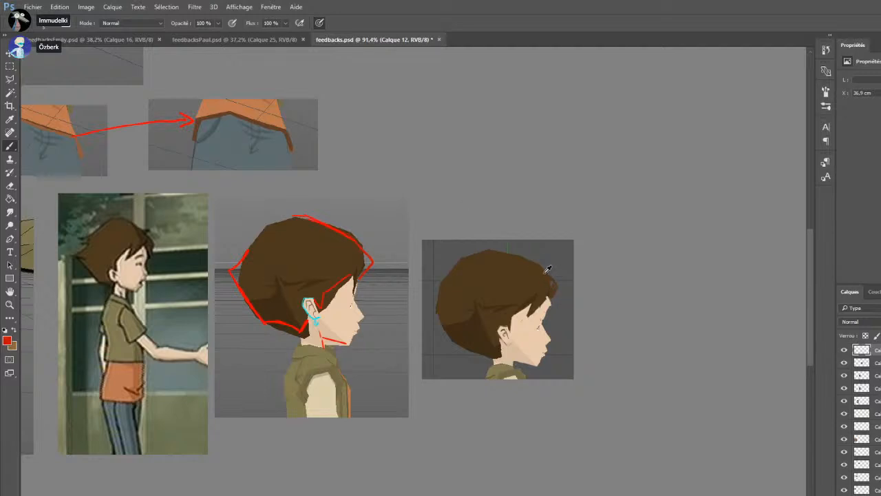
pyautogui.keyDown('alt'); pyautogui.click(526, 255); pyautogui.keyUp('alt')
pyautogui.moveTo(485, 252); pyautogui.dragTo(550, 276)
pyautogui.moveTo(550, 276)
pyautogui.mouseDown()
pyautogui.moveTo(492, 251)
pyautogui.moveTo(534, 262)
pyautogui.moveTo(508, 252)
pyautogui.mouseUp()
pyautogui.keyDown('alt'); pyautogui.click(473, 278); pyautogui.keyUp('alt')
pyautogui.moveTo(438, 289); pyautogui.dragTo(437, 301)
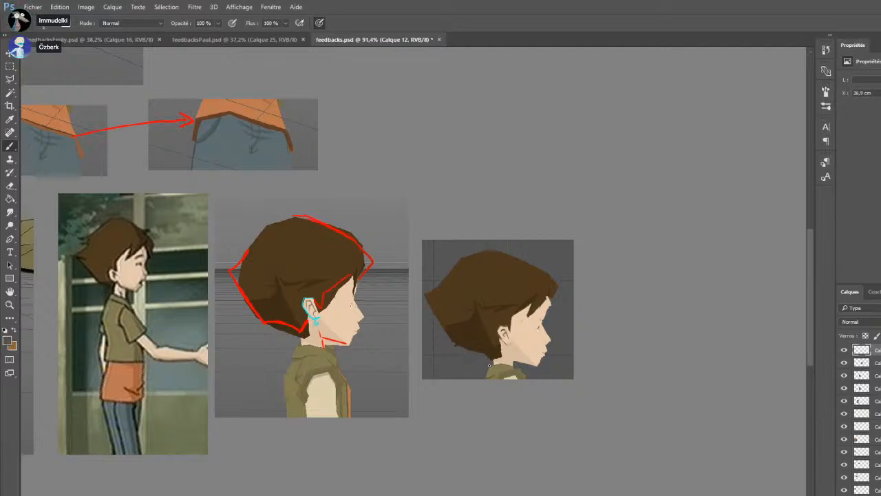
# Draw two red strokes behind the annotated profile head, forming a pointed tip further out from the back hair
pyautogui.keyDown('alt'); pyautogui.click(240, 286); pyautogui.keyUp('alt')
pyautogui.moveTo(215, 275); pyautogui.dragTo(233, 298)
pyautogui.moveTo(214, 274); pyautogui.dragTo(239, 250)
# Clean up the hair at the nape of the copied profile head and reshape its front tuft with sampled colours
pyautogui.keyDown('alt'); pyautogui.click(507, 351); pyautogui.keyUp('alt')
pyautogui.keyDown('alt'); pyautogui.click(489, 358); pyautogui.keyUp('alt')
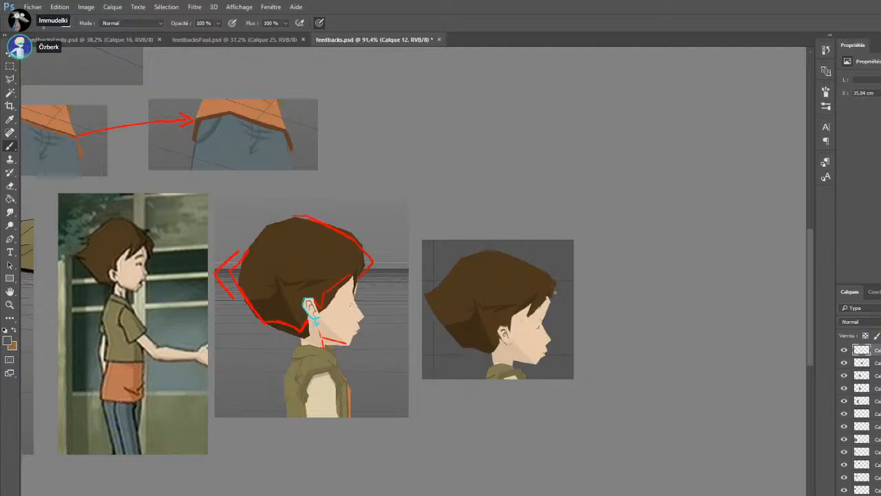
pyautogui.keyDown('alt'); pyautogui.click(547, 278); pyautogui.keyUp('alt')
pyautogui.moveTo(553, 295); pyautogui.dragTo(550, 299)
pyautogui.keyDown('alt'); pyautogui.click(559, 285); pyautogui.keyUp('alt')
# Extend the back hair into a sharper brown point on the copied profile head and on the annotated one
pyautogui.scroll(-5, 502, 81)
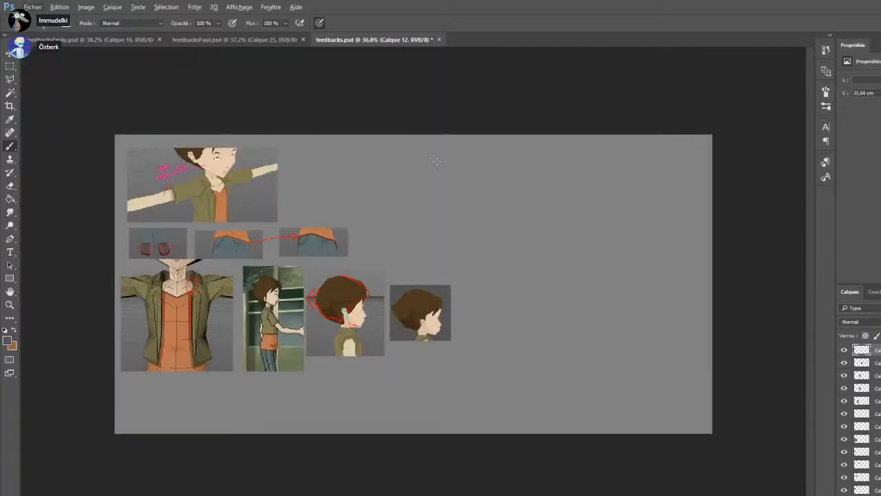
pyautogui.scroll(5, 376, 372)
pyautogui.keyDown('alt'); pyautogui.click(445, 217); pyautogui.keyUp('alt')
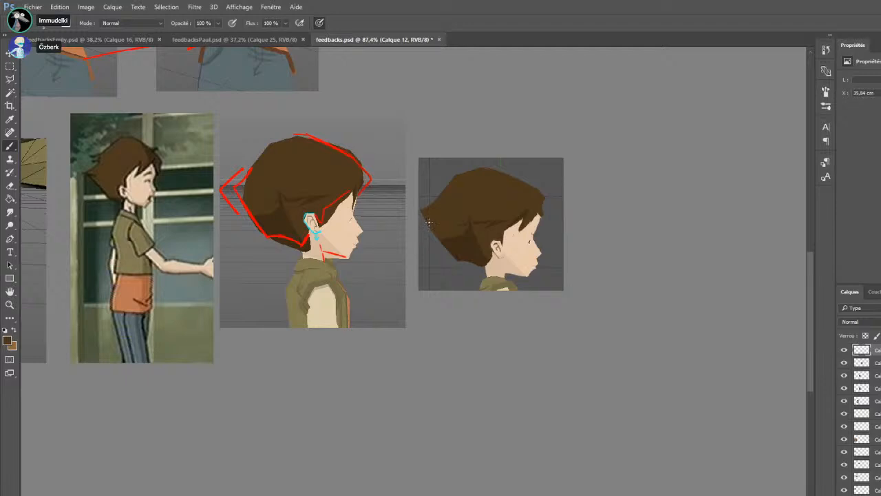
pyautogui.keyDown('alt'); pyautogui.click(444, 241); pyautogui.keyUp('alt')
pyautogui.keyDown('alt'); pyautogui.click(419, 210); pyautogui.keyUp('alt')
pyautogui.keyDown('alt'); pyautogui.click(426, 215); pyautogui.keyUp('alt')
pyautogui.keyDown('alt'); pyautogui.click(430, 230); pyautogui.keyUp('alt')
pyautogui.keyDown('alt'); pyautogui.click(430, 214); pyautogui.keyUp('alt')
pyautogui.keyDown('alt'); pyautogui.click(242, 178); pyautogui.keyUp('alt')
pyautogui.keyDown('alt'); pyautogui.click(244, 195); pyautogui.keyUp('alt')
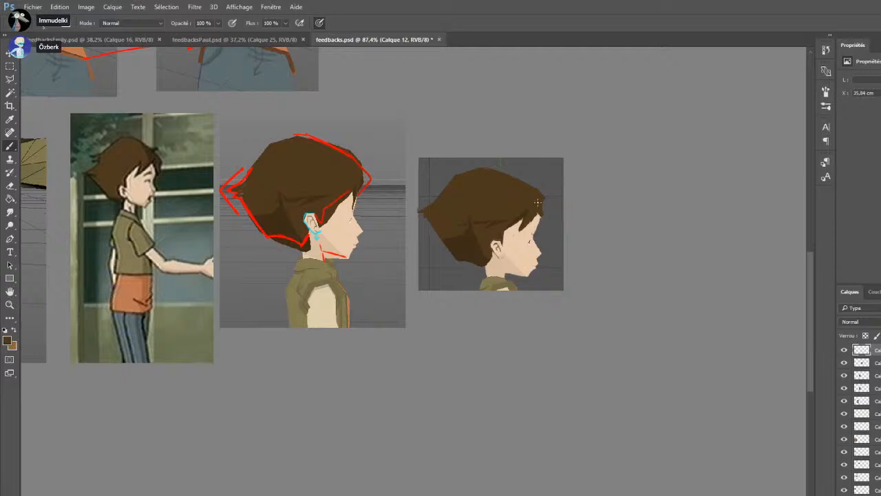
# Outline the back, crown and front of the copied profile head's hair in red
pyautogui.keyDown('alt'); pyautogui.click(257, 211); pyautogui.keyUp('alt')
pyautogui.moveTo(420, 210)
pyautogui.mouseDown()
pyautogui.moveTo(439, 234)
pyautogui.moveTo(452, 177)
pyautogui.mouseUp()
pyautogui.moveTo(463, 172); pyautogui.dragTo(484, 167)
pyautogui.hotkey('ctrl', 'z')
pyautogui.moveTo(486, 165); pyautogui.dragTo(545, 195)
pyautogui.keyDown('alt'); pyautogui.click(519, 184); pyautogui.keyUp('alt')
pyautogui.keyDown('alt'); pyautogui.click(354, 153); pyautogui.keyUp('alt')
# Draw a red arrow from the annotated profile head to the repainted copy and mark the copy's jawline in red
pyautogui.moveTo(381, 206)
pyautogui.mouseDown()
pyautogui.moveTo(409, 206)
pyautogui.moveTo(406, 213)
pyautogui.mouseUp()
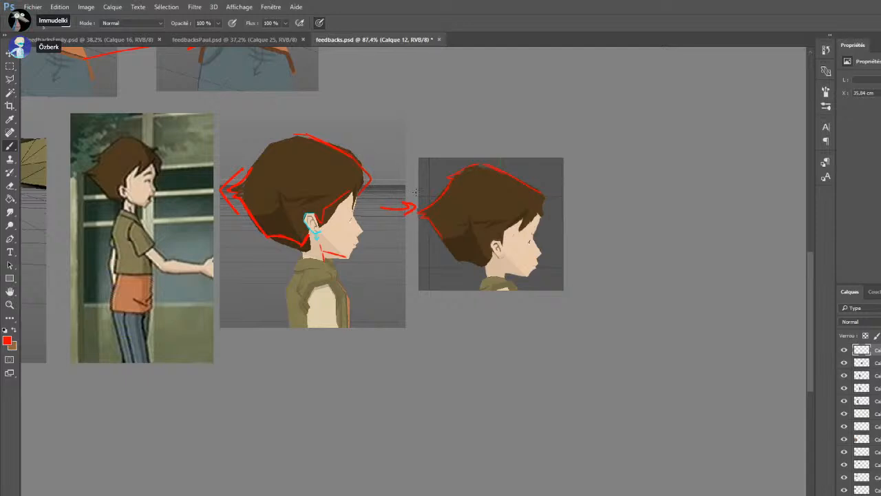
pyautogui.moveTo(529, 276)
pyautogui.mouseDown()
pyautogui.moveTo(535, 269)
pyautogui.moveTo(502, 270)
pyautogui.mouseUp()
pyautogui.scroll(-3, 508, 199)
pyautogui.scroll(3, 476, 207)
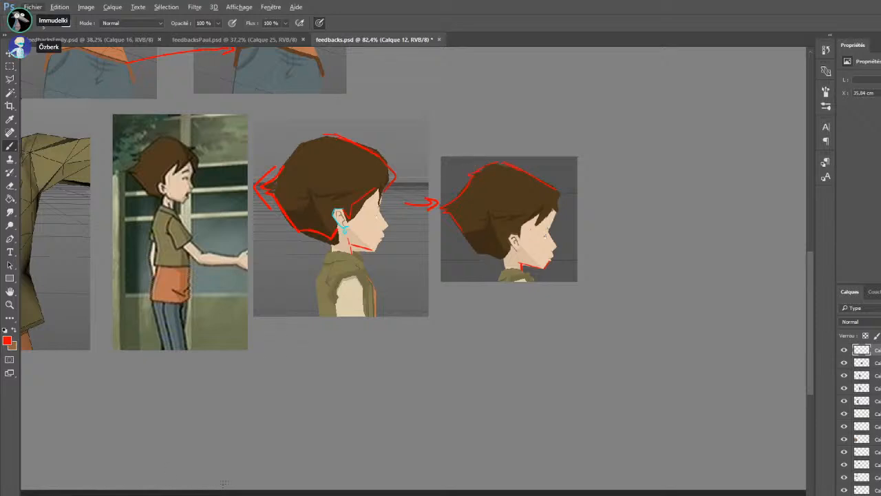
pyautogui.scroll(-4, 212, 432)
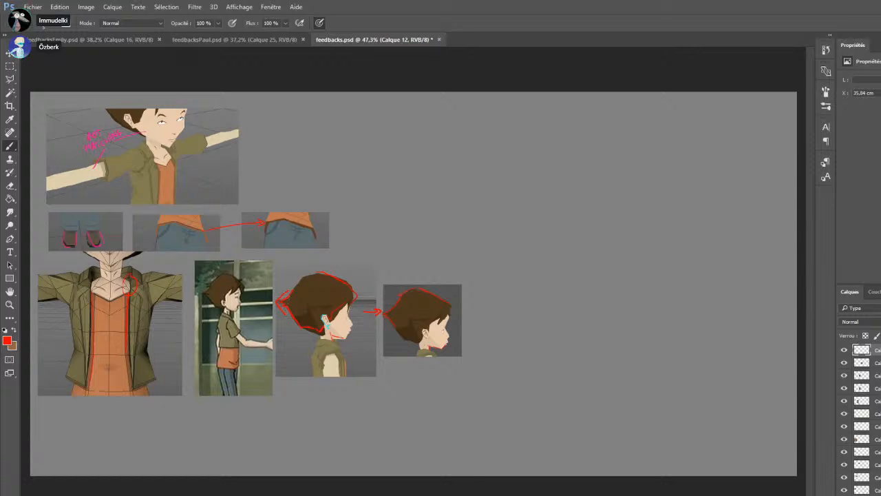
# Paste the front-view screenshot above the profile heads and place a duplicate of it alongside
pyautogui.hotkey('ctrl', 'v')
pyautogui.moveTo(459, 248); pyautogui.dragTo(453, 161)
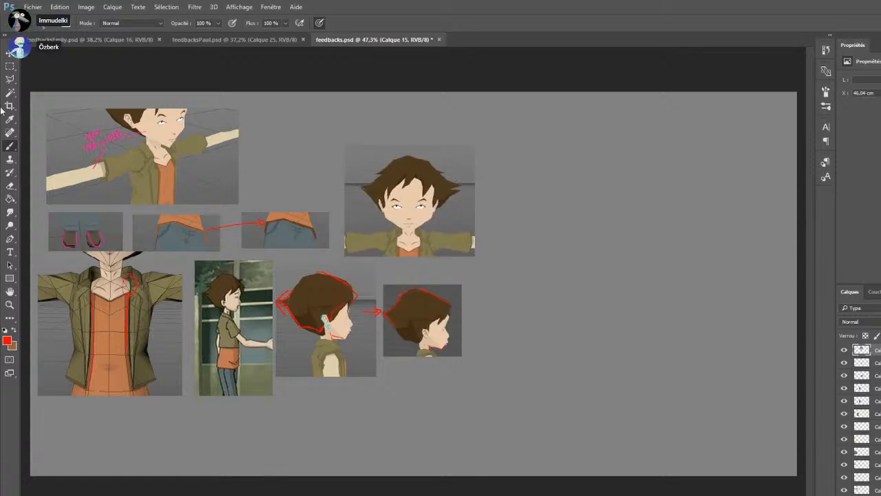
pyautogui.click(9, 67)
pyautogui.moveTo(567, 116); pyautogui.dragTo(256, 322)
pyautogui.hotkey('ctrl', 'c')
pyautogui.hotkey('ctrl', 'v')
pyautogui.moveTo(419, 230)
pyautogui.mouseDown()
pyautogui.moveTo(597, 225)
pyautogui.moveTo(555, 214)
pyautogui.mouseUp()
pyautogui.scroll(3, 278, 275)
pyautogui.scroll(2, 278, 276)
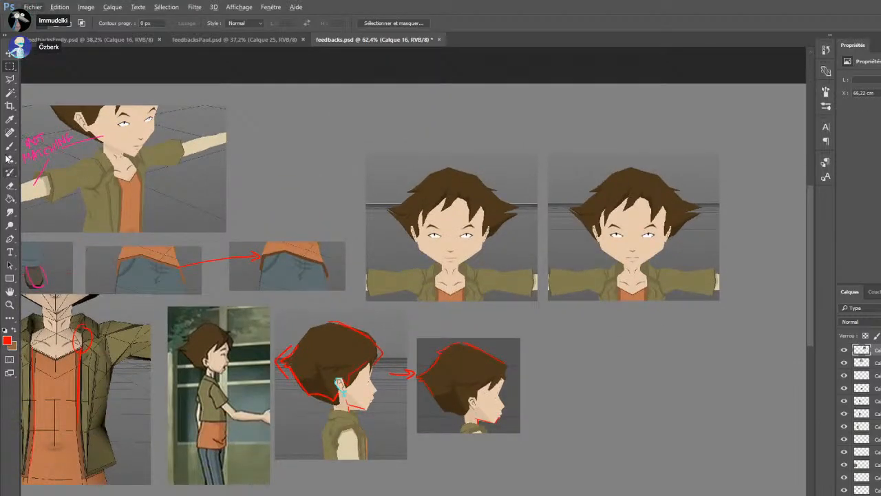
# Write a red "Darker" note with an arrow pointing to the neck on the three-quarter view
pyautogui.click(10, 147)
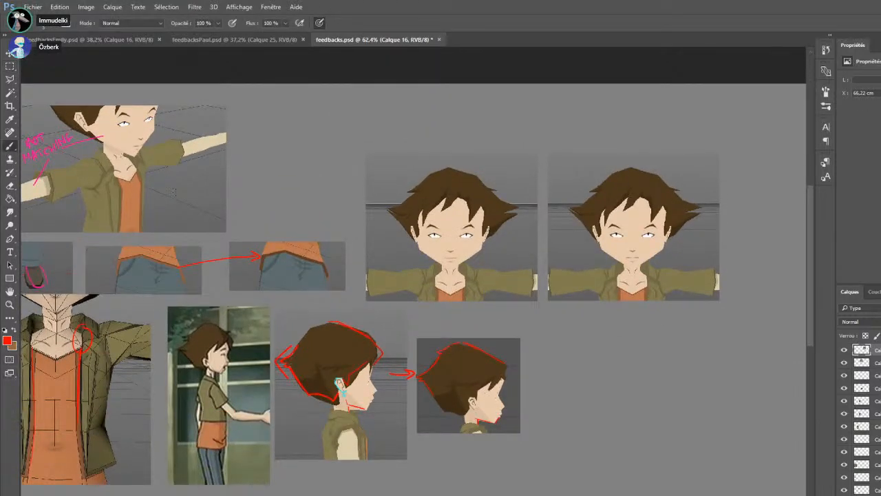
pyautogui.moveTo(202, 120)
pyautogui.mouseDown()
pyautogui.moveTo(169, 162)
pyautogui.moveTo(139, 164)
pyautogui.mouseUp()
pyautogui.moveTo(190, 108)
pyautogui.mouseDown()
pyautogui.moveTo(191, 120)
pyautogui.moveTo(219, 100)
pyautogui.moveTo(241, 114)
pyautogui.mouseUp()
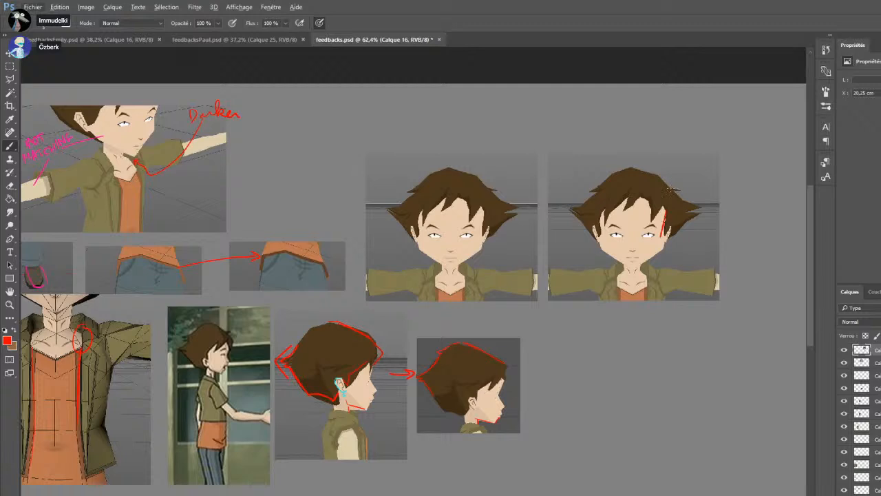
# Outline the cheek, temple, ear and side hair in red on one side of the duplicated front view
pyautogui.moveTo(662, 217)
pyautogui.mouseDown()
pyautogui.moveTo(660, 251)
pyautogui.moveTo(644, 264)
pyautogui.mouseUp()
pyautogui.moveTo(662, 229)
pyautogui.mouseDown()
pyautogui.moveTo(664, 244)
pyautogui.moveTo(670, 231)
pyautogui.mouseUp()
pyautogui.moveTo(673, 234); pyautogui.dragTo(694, 212)
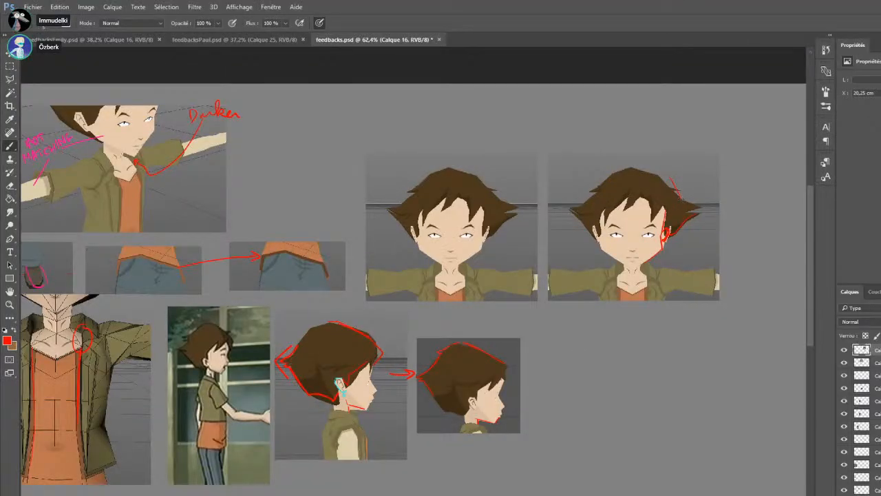
pyautogui.moveTo(665, 177); pyautogui.dragTo(692, 201)
pyautogui.moveTo(667, 200); pyautogui.dragTo(664, 232)
# Outline the crown and opposite hair contour of the duplicated front view in red, and mark the other ear and cheek
pyautogui.moveTo(638, 166); pyautogui.dragTo(667, 174)
pyautogui.hotkey('ctrl', 'z')
pyautogui.hotkey('ctrl', 'z')
pyautogui.hotkey('ctrl', 'z')
pyautogui.moveTo(635, 167)
pyautogui.mouseDown()
pyautogui.moveTo(665, 177)
pyautogui.moveTo(653, 160)
pyautogui.moveTo(599, 172)
pyautogui.moveTo(583, 204)
pyautogui.mouseUp()
pyautogui.hotkey('ctrl', 'z')
pyautogui.moveTo(599, 227); pyautogui.dragTo(604, 252)
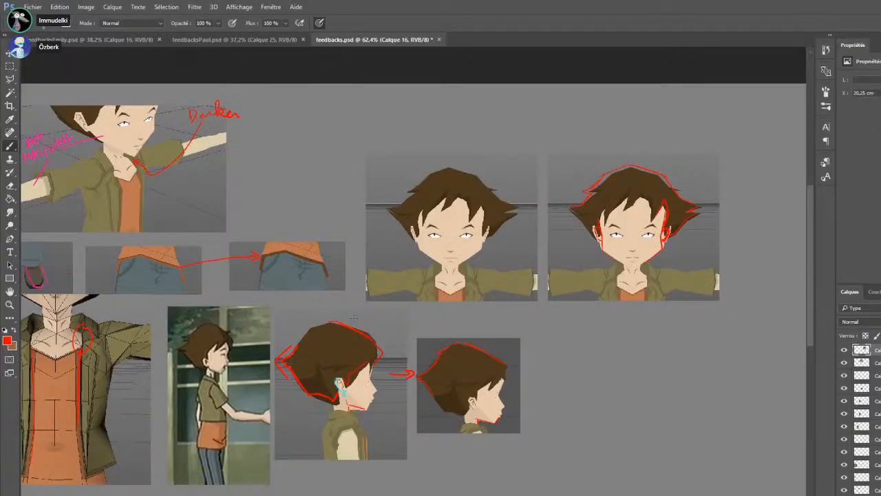
# Mark thicker eyebrows, nose and lower-lip line in red on the duplicated face, with a double-headed arrow across the forehead
pyautogui.moveTo(640, 228); pyautogui.dragTo(655, 223)
pyautogui.moveTo(640, 229); pyautogui.dragTo(654, 225)
pyautogui.moveTo(622, 227)
pyautogui.mouseDown()
pyautogui.moveTo(609, 226)
pyautogui.moveTo(662, 219)
pyautogui.mouseUp()
pyautogui.moveTo(658, 217); pyautogui.dragTo(659, 222)
pyautogui.moveTo(641, 224); pyautogui.dragTo(640, 218)
# Trace the neck, collarbone and shirt neckline lines in red on the duplicated front view
pyautogui.scroll(3, 696, 234)
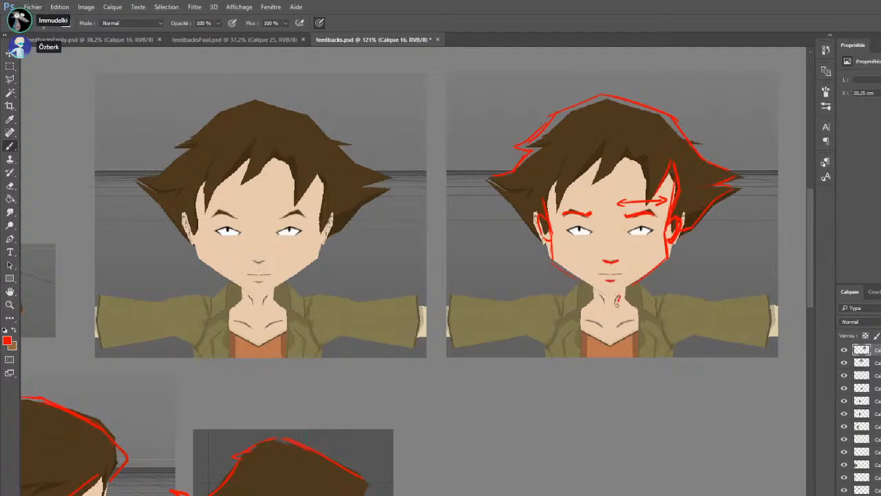
pyautogui.moveTo(617, 327)
pyautogui.mouseDown()
pyautogui.moveTo(619, 291)
pyautogui.moveTo(604, 308)
pyautogui.mouseUp()
pyautogui.moveTo(598, 340); pyautogui.dragTo(626, 336)
pyautogui.scroll(-1, 343, 447)
pyautogui.scroll(-2, 343, 447)
pyautogui.scroll(-4, 343, 447)
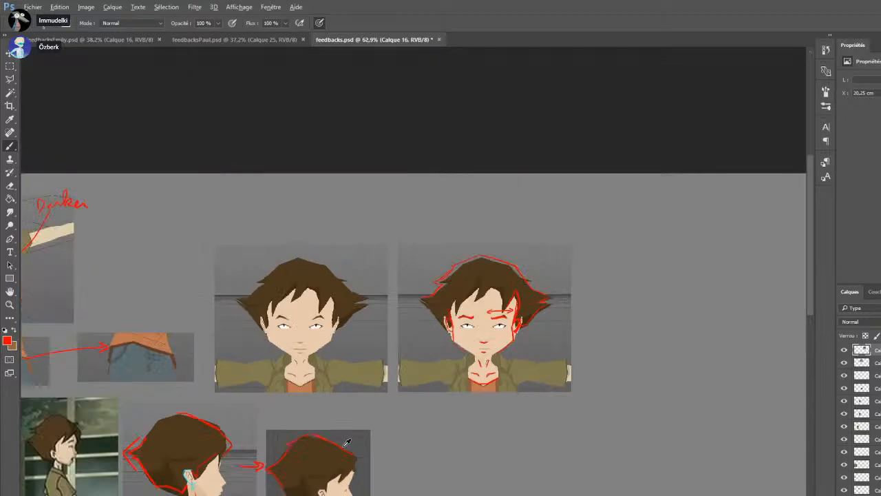
pyautogui.scroll(-2, 248, 459)
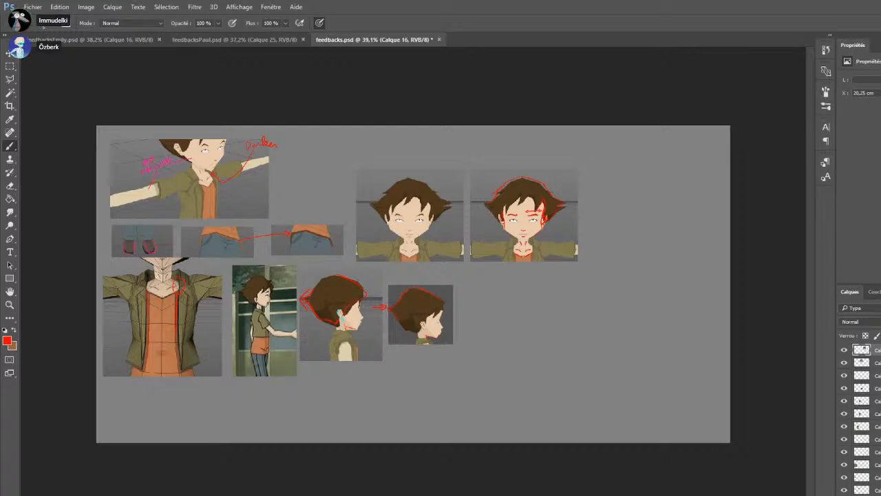
# Paste the football-and-shoes reference, enlarge it and place it beside the copied profile head
pyautogui.hotkey('ctrl', 'v')
pyautogui.scroll(3, 454, 295)
pyautogui.click(10, 67)
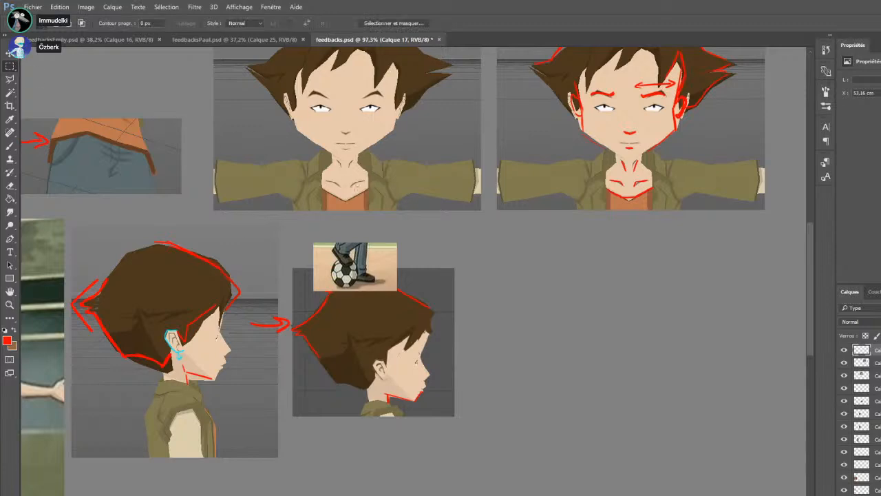
pyautogui.hotkey('ctrl', 't')
pyautogui.moveTo(396, 291); pyautogui.dragTo(501, 393)
pyautogui.moveTo(423, 357); pyautogui.dragTo(554, 385)
pyautogui.moveTo(637, 349); pyautogui.dragTo(697, 348)
pyautogui.press('Return')
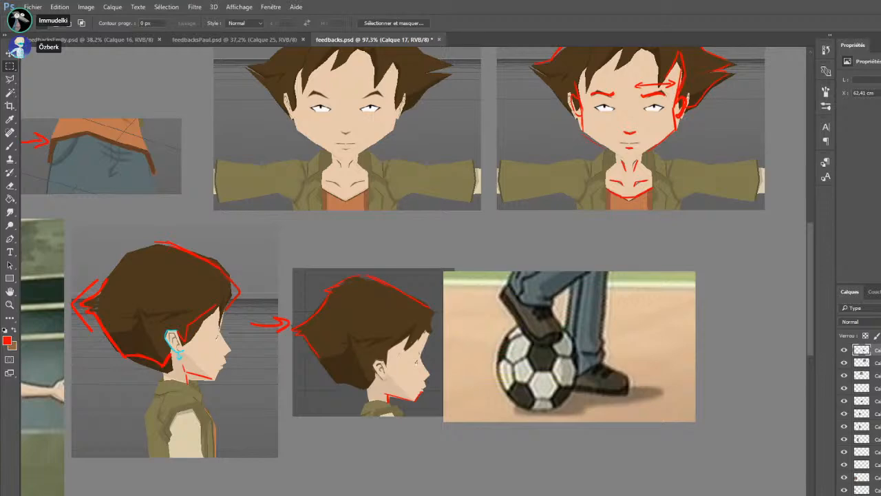
# Paste the screenshot of the model's shoes and place it beside the football reference
pyautogui.hotkey('ctrl', 'v')
pyautogui.scroll(-4, 490, 304)
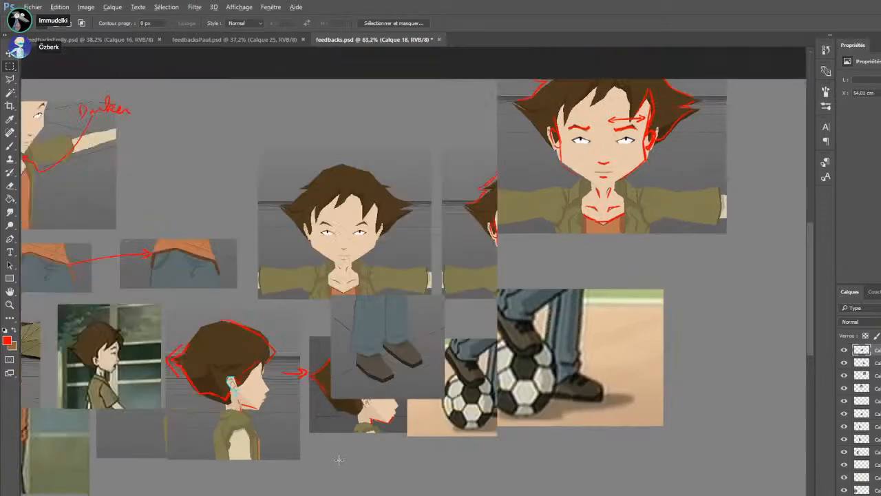
pyautogui.scroll(2, 489, 304)
pyautogui.scroll(1, 492, 303)
pyautogui.moveTo(407, 309); pyautogui.dragTo(678, 345)
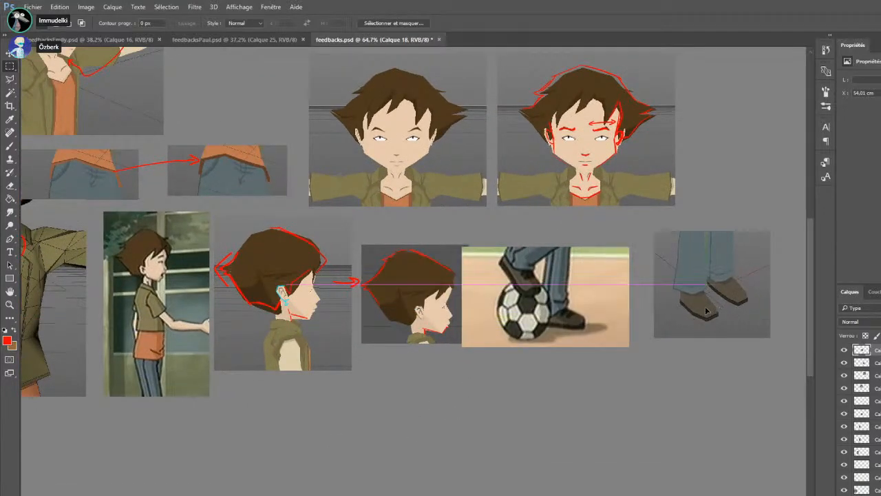
pyautogui.hscroll(4, 384, 336)
pyautogui.scroll(2, 384, 336)
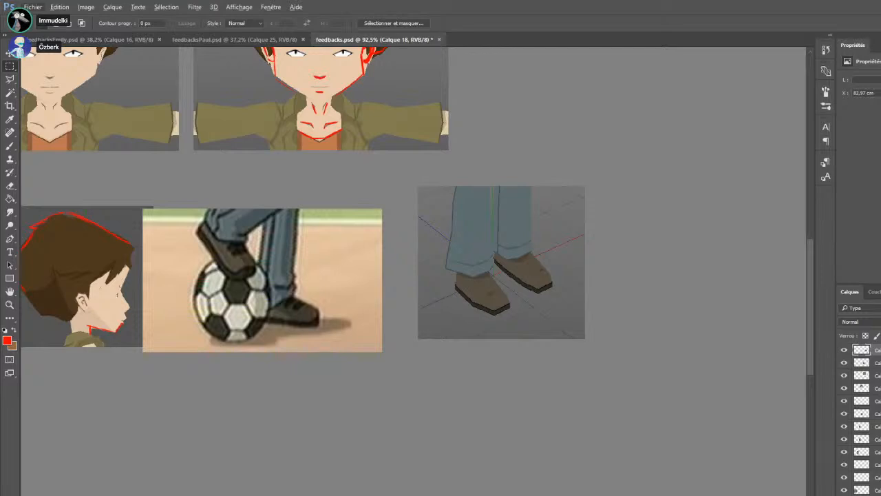
# Paint two dark straps across each of the model's shoes on a new layer, using a colour sampled from the football reference
pyautogui.hotkey('ctrl', 'alt', 'shift', 'n')
pyautogui.press('b')
pyautogui.moveTo(493, 281); pyautogui.dragTo(474, 287)
pyautogui.hotkey('ctrl', 'z')
pyautogui.keyDown('alt'); pyautogui.click(236, 243); pyautogui.keyUp('alt')
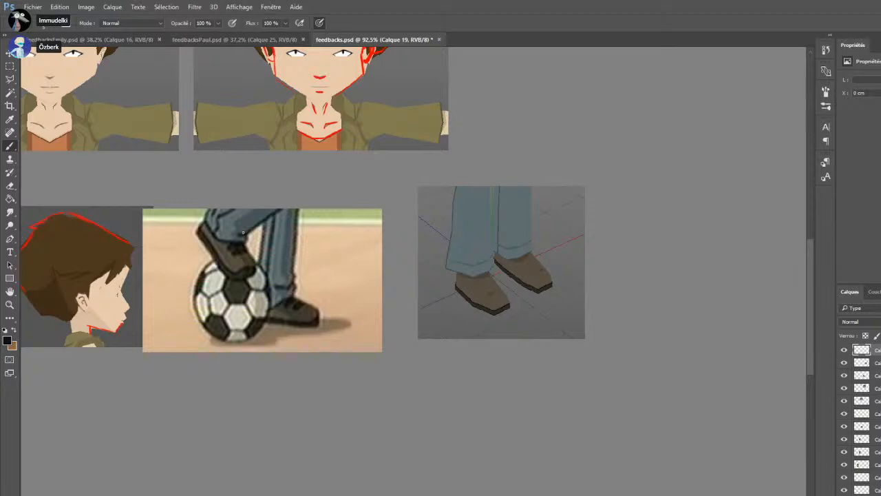
pyautogui.moveTo(471, 284); pyautogui.dragTo(490, 281)
pyautogui.moveTo(537, 260); pyautogui.dragTo(533, 260)
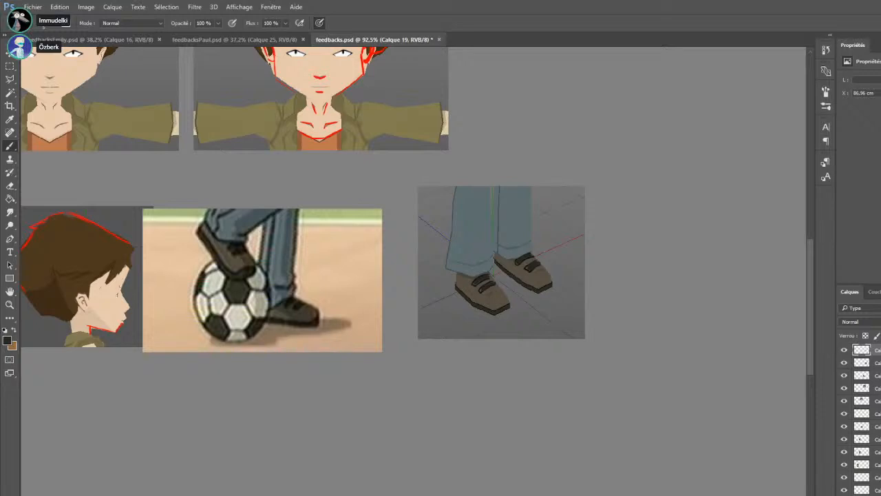
# Switch to feedbacksPaul.psd, paste the dark cafeteria reference of the ginger character and enlarge it
pyautogui.hotkey('ctrl', 'v')
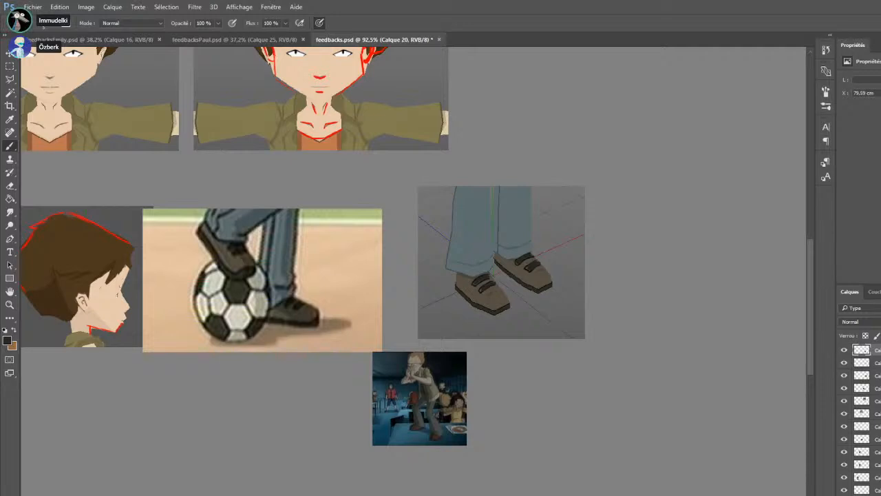
pyautogui.hotkey('ctrl', 'z')
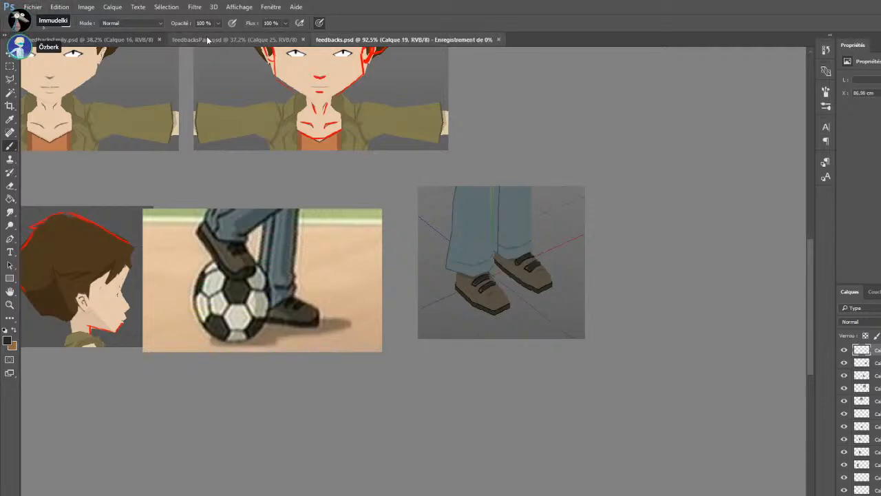
pyautogui.click(206, 39)
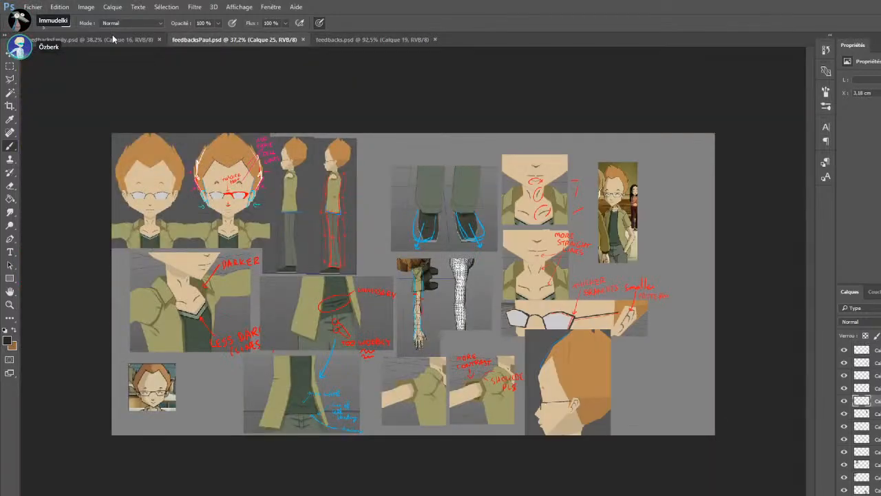
pyautogui.hotkey('ctrl', 'v')
pyautogui.scroll(3, 403, 279)
pyautogui.press('m')
pyautogui.hotkey('ctrl', 't')
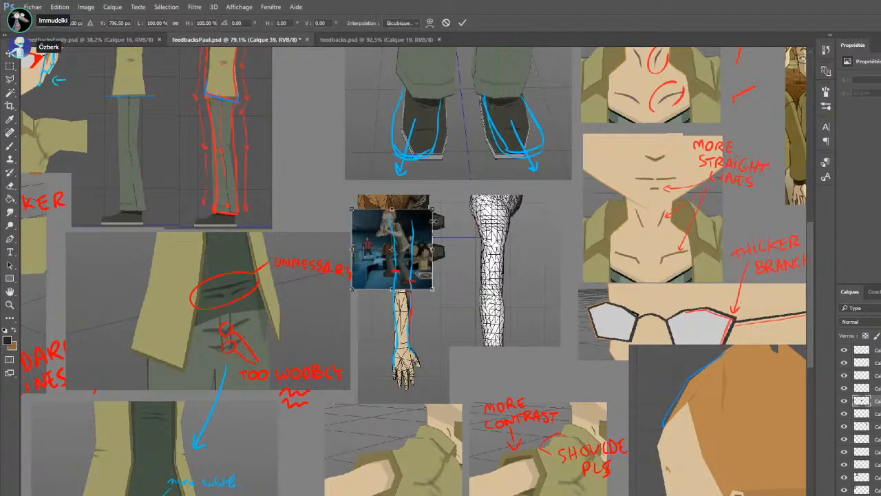
pyautogui.moveTo(433, 209); pyautogui.dragTo(565, 184)
pyautogui.press('Return')
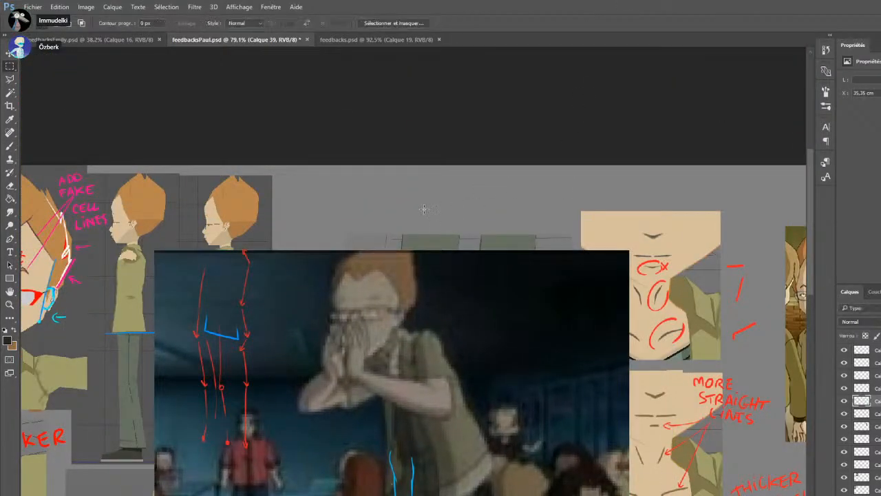
# Crop the cafeteria reference down to the character's feet and move it next to the large ginger profile head
pyautogui.scroll(-3, 419, 266)
pyautogui.moveTo(385, 313); pyautogui.dragTo(330, 222)
pyautogui.moveTo(503, 327); pyautogui.dragTo(325, 434)
pyautogui.press('Delete')
pyautogui.hotkey('ctrl', 'v')
pyautogui.scroll(-1, 433, 350)
pyautogui.scroll(-2, 432, 350)
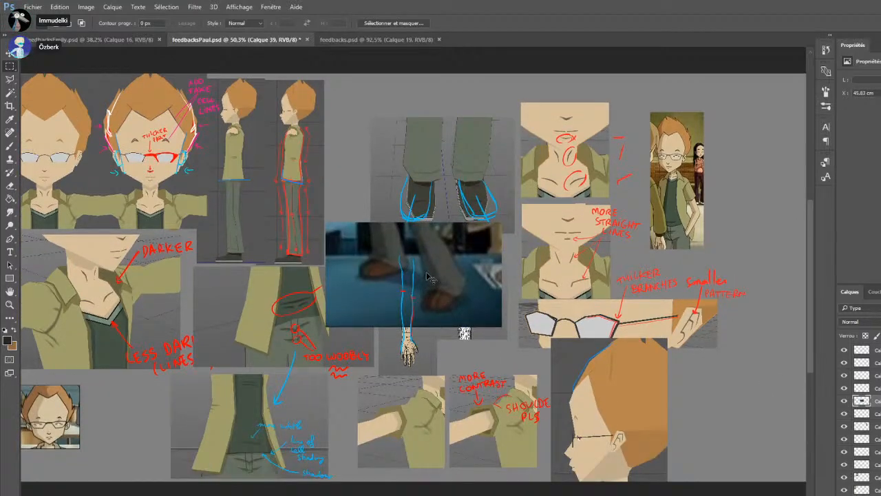
pyautogui.moveTo(432, 317); pyautogui.dragTo(785, 414)
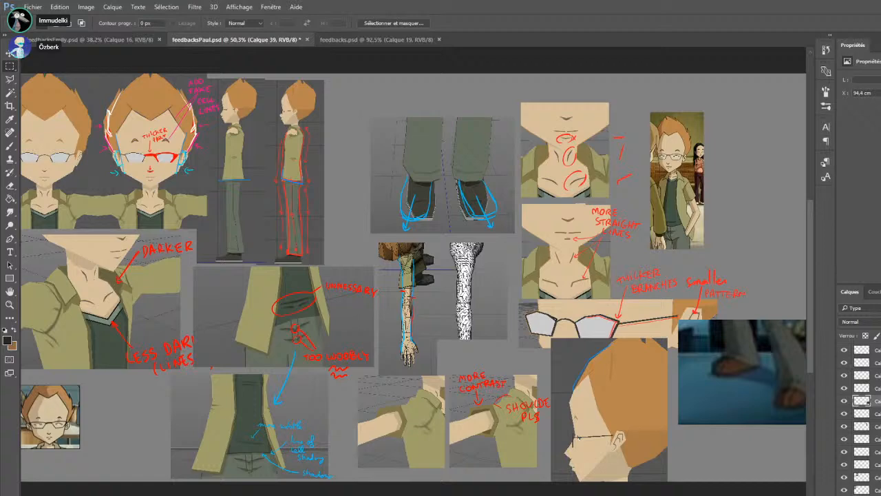
# Shift the feet reference back onto the sheet, trim off its upper strip and clear the selection
pyautogui.scroll(5, 780, 462)
pyautogui.hscroll(5, 778, 461)
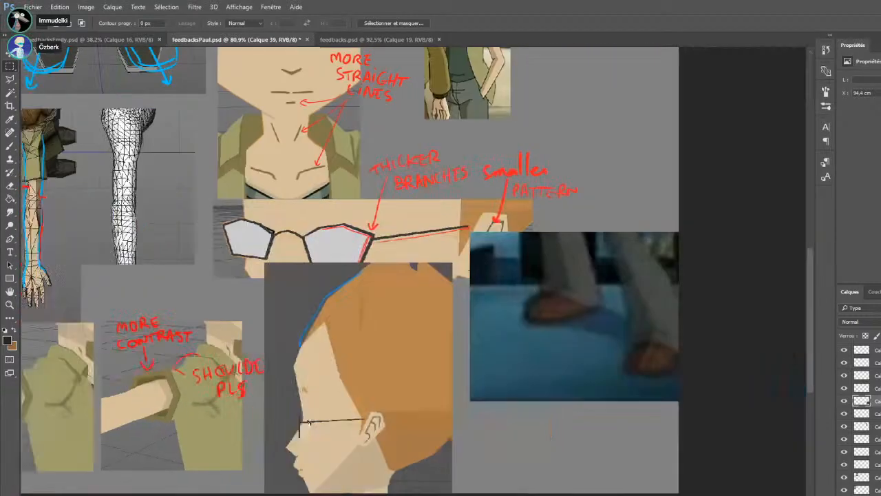
pyautogui.moveTo(537, 323); pyautogui.dragTo(487, 338)
pyautogui.moveTo(340, 205); pyautogui.dragTo(704, 290)
pyautogui.press('Delete')
pyautogui.hotkey('ctrl', 'd')
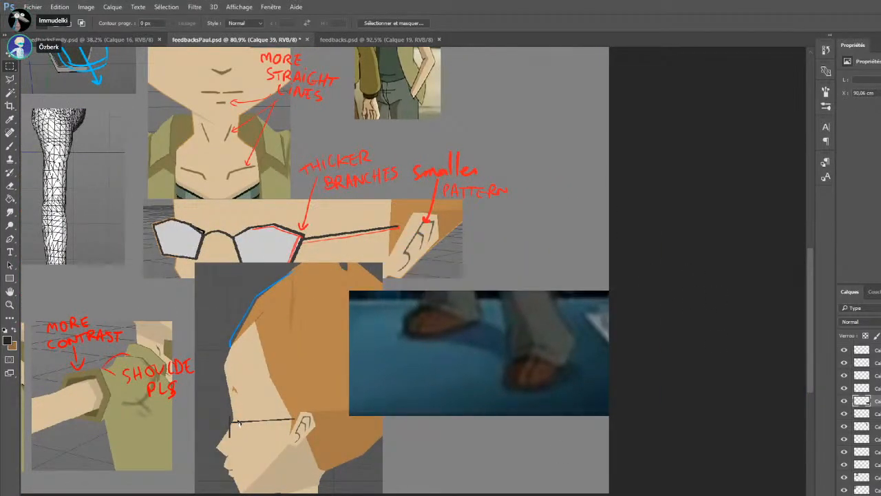
# On a new layer, paint a brown shoe with a dark sole and outline beneath the ginger character's feet reference
pyautogui.click(880, 495)
pyautogui.press('b')
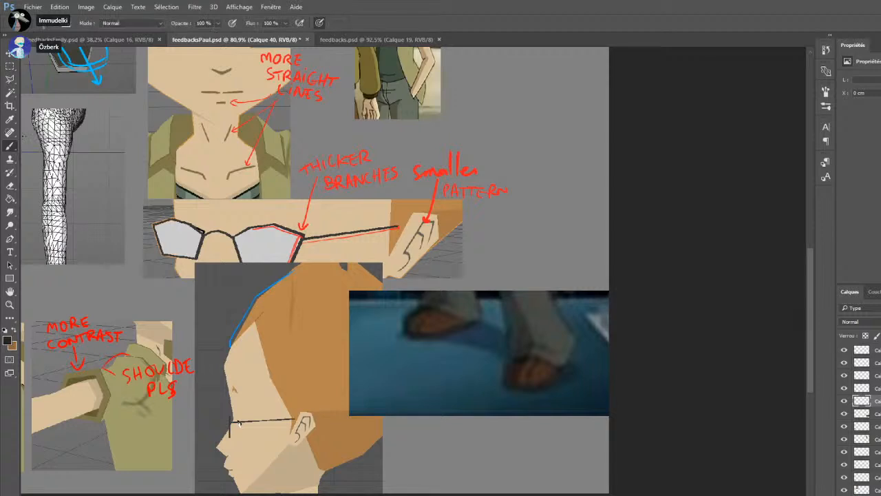
pyautogui.moveTo(446, 441)
pyautogui.mouseDown()
pyautogui.moveTo(492, 483)
pyautogui.moveTo(505, 451)
pyautogui.moveTo(448, 439)
pyautogui.moveTo(485, 454)
pyautogui.mouseUp()
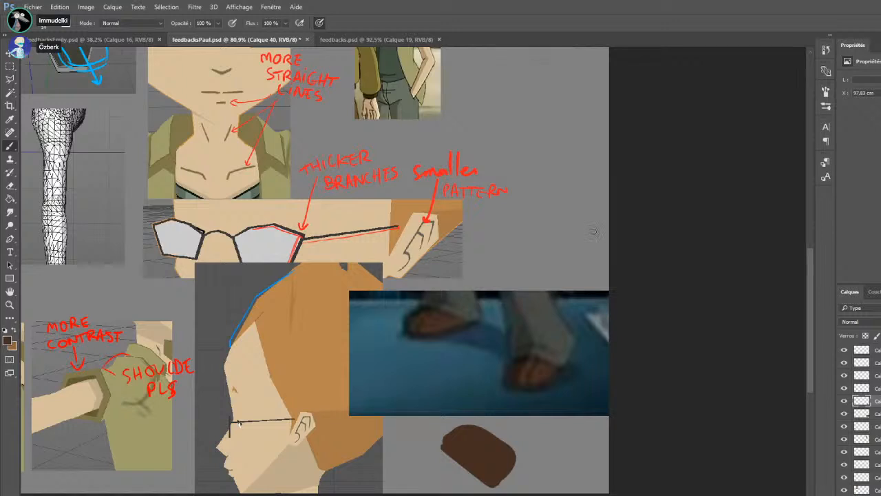
pyautogui.keyDown('alt'); pyautogui.click(524, 373); pyautogui.keyUp('alt')
pyautogui.moveTo(442, 445)
pyautogui.mouseDown()
pyautogui.moveTo(506, 478)
pyautogui.moveTo(525, 472)
pyautogui.moveTo(513, 454)
pyautogui.mouseUp()
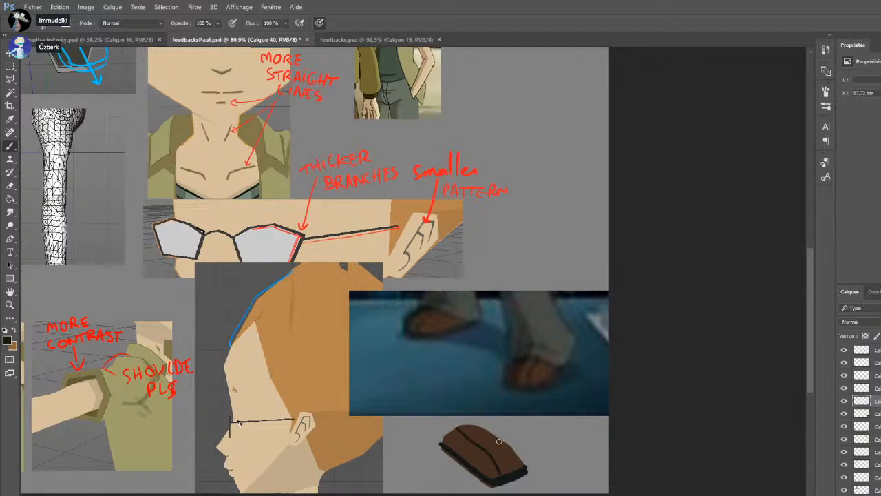
# Undo the last stroke on the painted shoe and redraw its upper edge and two curved dark seams
pyautogui.hotkey('ctrl', 'z')
pyautogui.moveTo(460, 426)
pyautogui.mouseDown()
pyautogui.moveTo(510, 471)
pyautogui.moveTo(517, 457)
pyautogui.moveTo(484, 424)
pyautogui.mouseUp()
pyautogui.keyDown('alt'); pyautogui.click(518, 458); pyautogui.keyUp('alt')
pyautogui.moveTo(520, 453); pyautogui.dragTo(484, 423)
# Paint a dark grey trouser leg above the shoe in a colour sampled from the reference and outline it in black
pyautogui.keyDown('alt'); pyautogui.click(541, 343); pyautogui.keyUp('alt')
pyautogui.moveTo(459, 354)
pyautogui.mouseDown()
pyautogui.moveTo(462, 386)
pyautogui.moveTo(498, 428)
pyautogui.moveTo(491, 401)
pyautogui.moveTo(474, 396)
pyautogui.moveTo(456, 400)
pyautogui.moveTo(447, 430)
pyautogui.moveTo(479, 421)
pyautogui.mouseUp()
pyautogui.keyDown('alt'); pyautogui.click(479, 437); pyautogui.keyUp('alt')
pyautogui.moveTo(448, 442)
pyautogui.mouseDown()
pyautogui.moveTo(479, 430)
pyautogui.moveTo(482, 416)
pyautogui.moveTo(462, 418)
pyautogui.moveTo(495, 416)
pyautogui.mouseUp()
pyautogui.moveTo(435, 334); pyautogui.dragTo(440, 434)
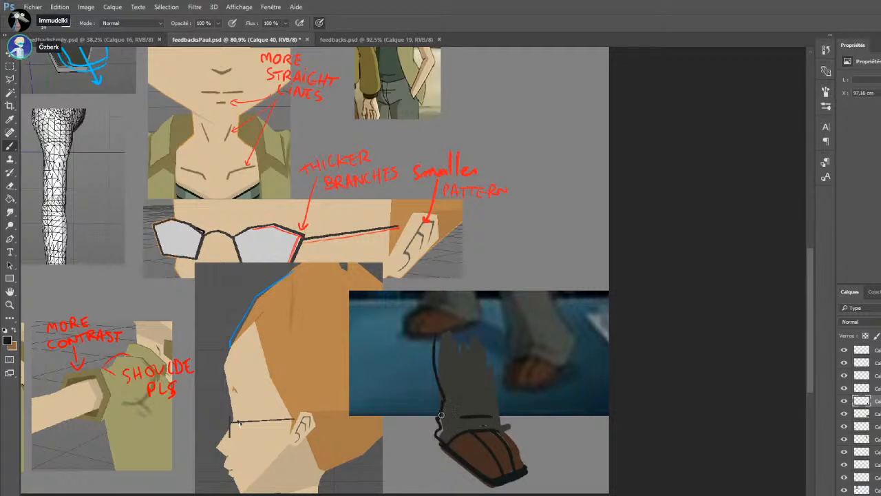
pyautogui.moveTo(490, 383); pyautogui.dragTo(503, 429)
pyautogui.keyDown('alt'); pyautogui.click(456, 410); pyautogui.keyUp('alt')
pyautogui.moveTo(442, 417)
pyautogui.mouseDown()
pyautogui.moveTo(491, 416)
pyautogui.moveTo(456, 420)
pyautogui.moveTo(493, 417)
pyautogui.mouseUp()
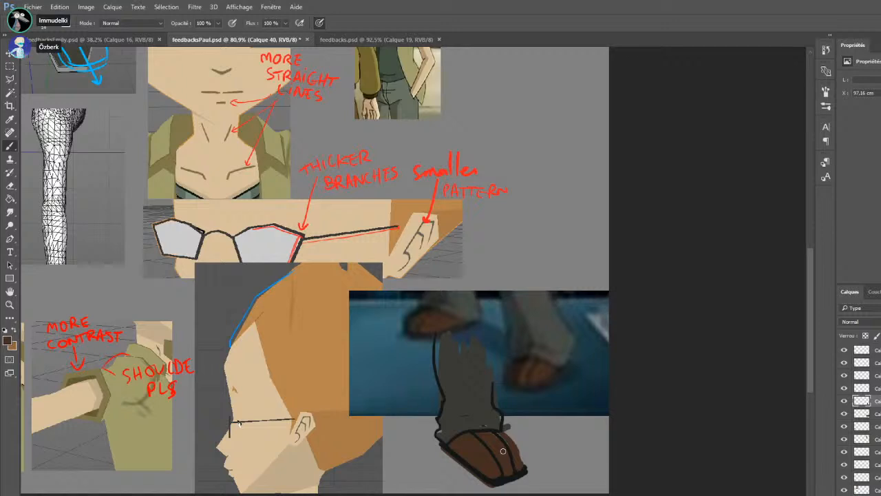
# Erase the stray marks around the painted shoe and redraw its sole as a thicker, rounder black band
pyautogui.click(15, 184)
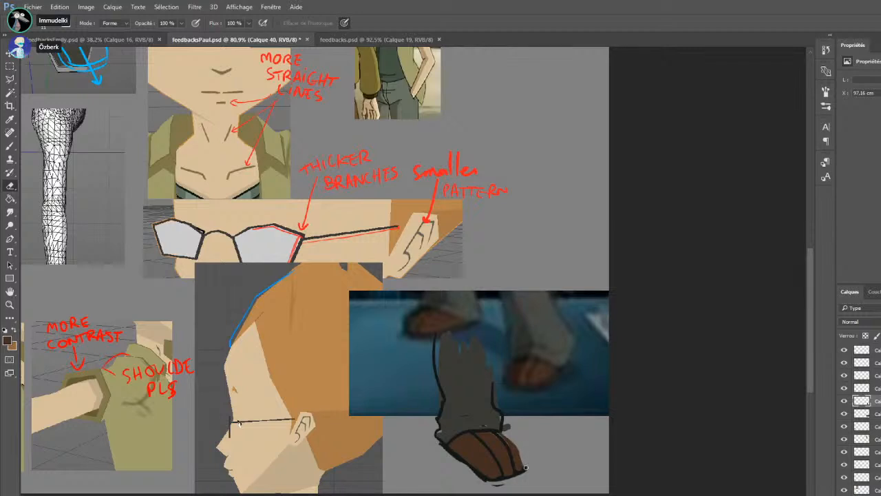
pyautogui.click(11, 148)
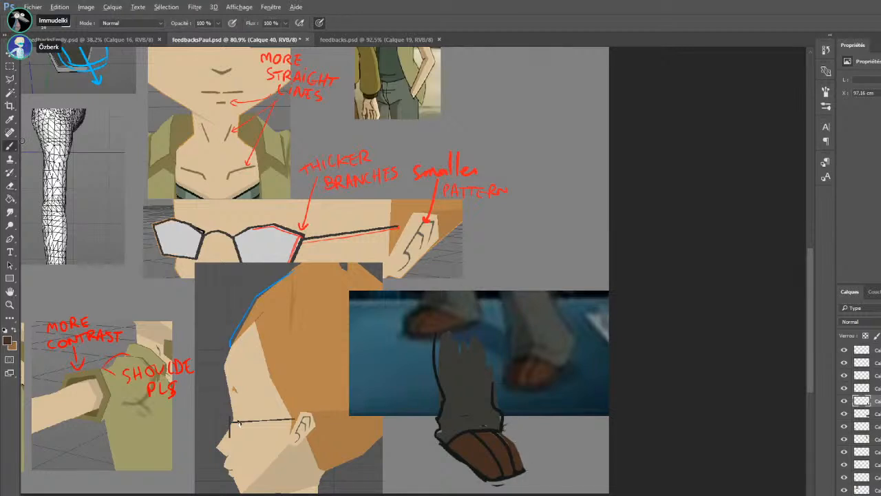
pyautogui.moveTo(488, 480); pyautogui.dragTo(532, 472)
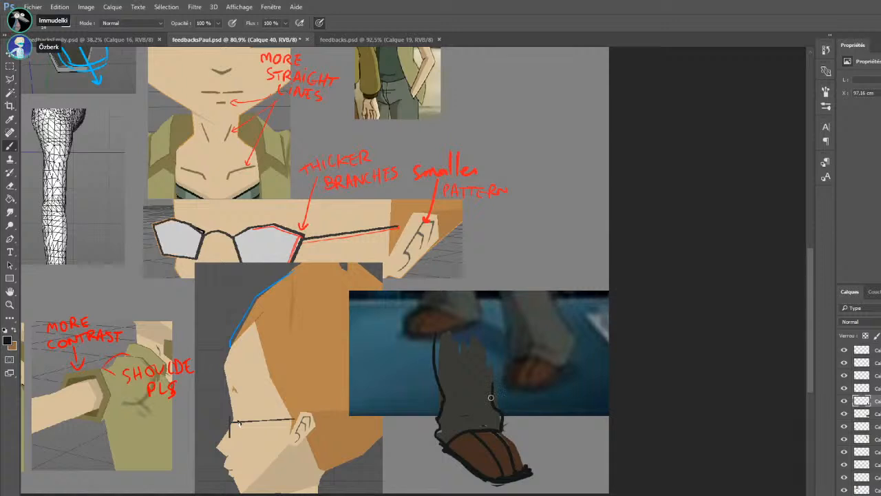
pyautogui.moveTo(486, 485); pyautogui.dragTo(531, 476)
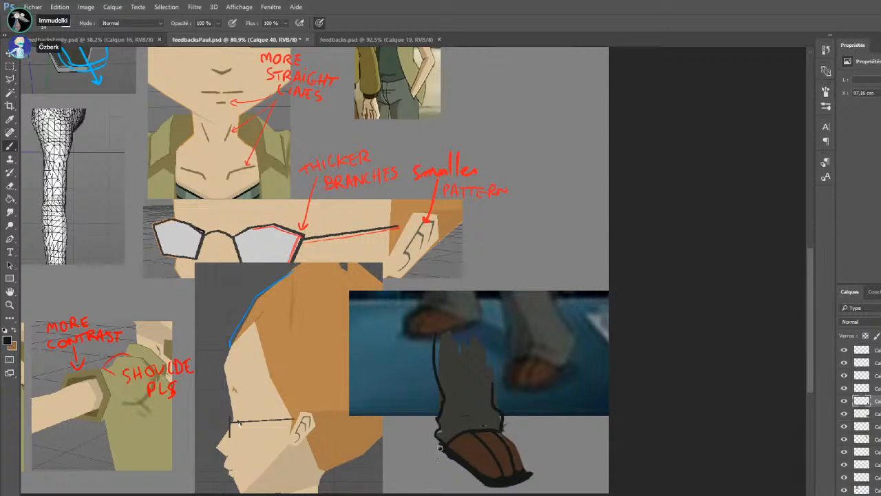
pyautogui.moveTo(442, 451); pyautogui.dragTo(483, 481)
pyautogui.keyDown('alt'); pyautogui.click(468, 446); pyautogui.keyUp('alt')
pyautogui.moveTo(445, 446); pyautogui.dragTo(489, 472)
pyautogui.click(9, 185)
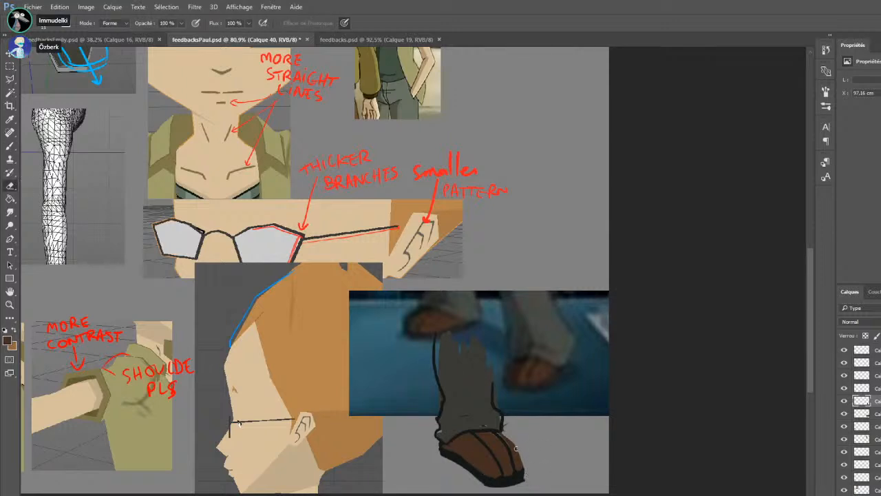
pyautogui.press('b')
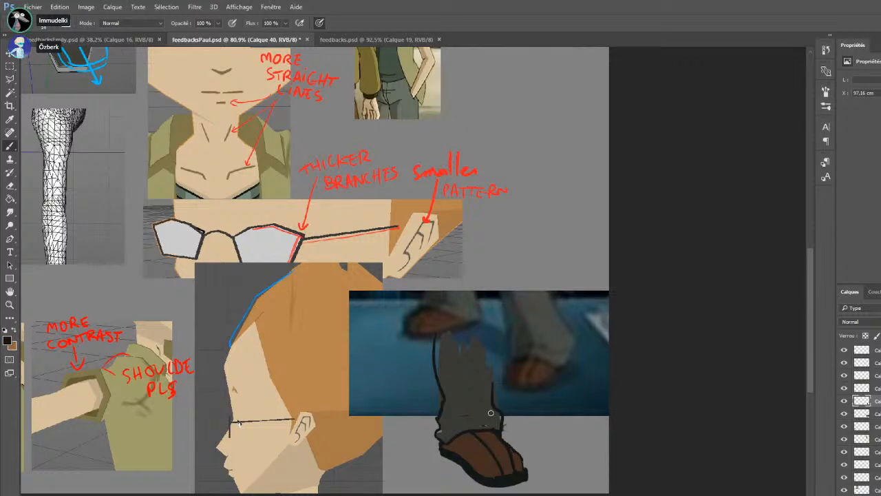
# Fill the painted shoe's sole with dark brown inside its black outline and define the heel
pyautogui.keyDown('alt'); pyautogui.click(522, 473); pyautogui.keyUp('alt')
pyautogui.keyDown('alt'); pyautogui.click(465, 451); pyautogui.keyUp('alt')
pyautogui.keyDown('alt'); pyautogui.click(441, 456); pyautogui.keyUp('alt')
pyautogui.keyDown('alt'); pyautogui.click(442, 436); pyautogui.keyUp('alt')
pyautogui.moveTo(449, 458); pyautogui.dragTo(464, 467)
# Adjust the dark brown paint colour, touch up the sole and redraw the dark seam near the shoe's outer edge
pyautogui.scroll(-1, 418, 290)
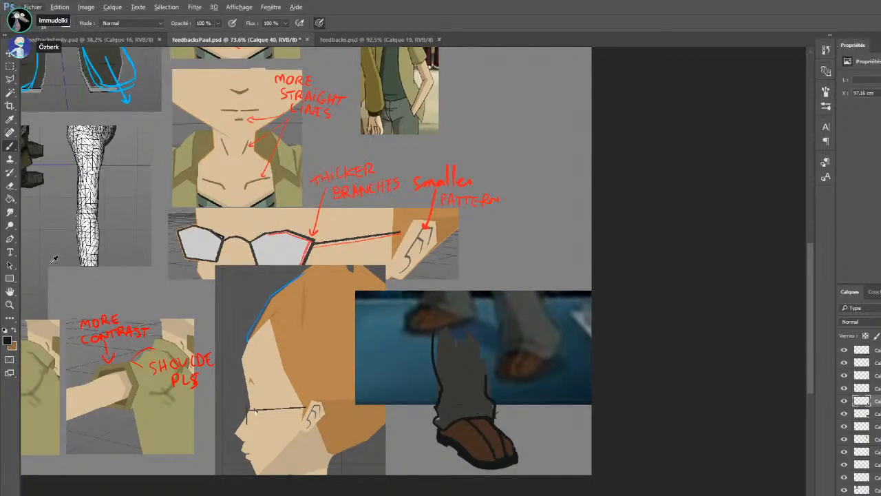
pyautogui.click(15, 331)
pyautogui.press('i')
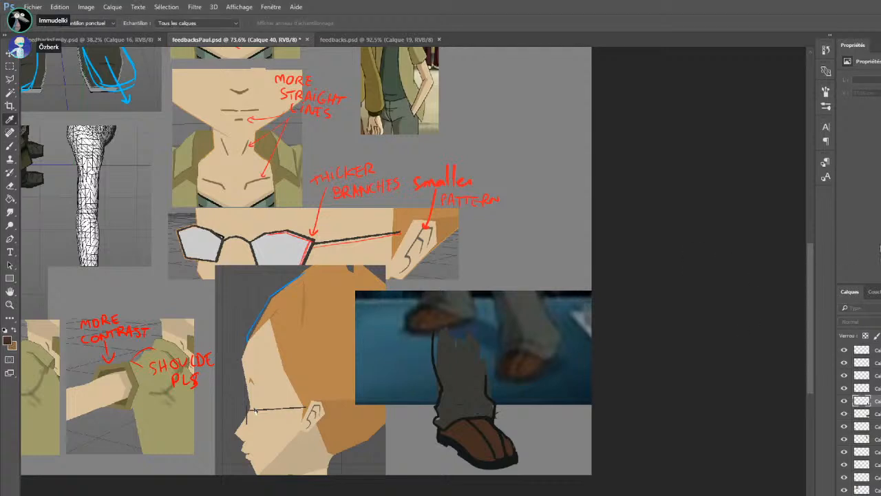
pyautogui.press('b')
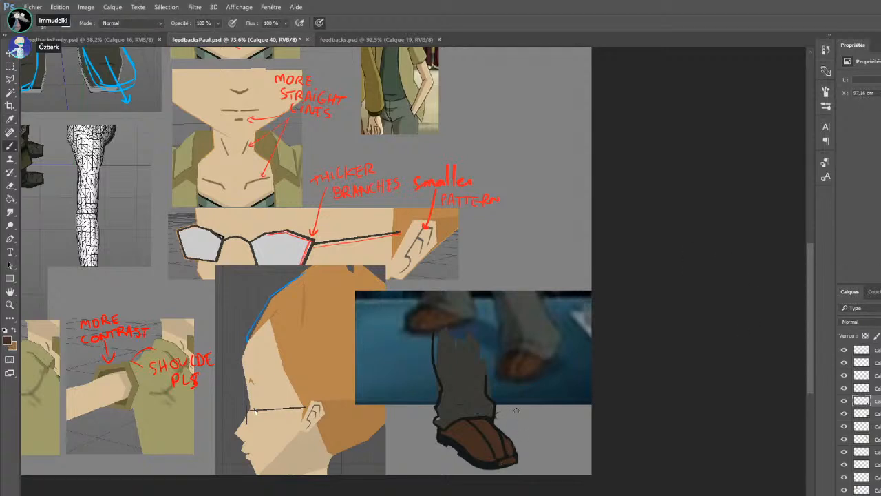
pyautogui.press('i')
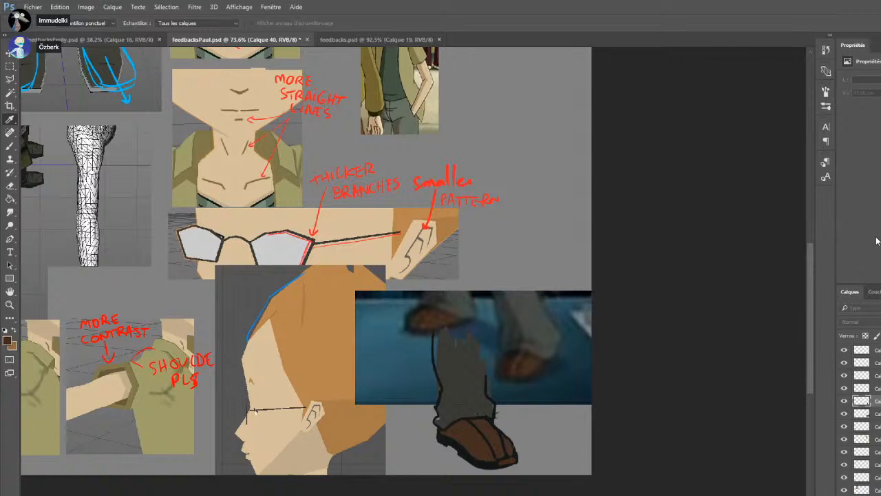
pyautogui.press('b')
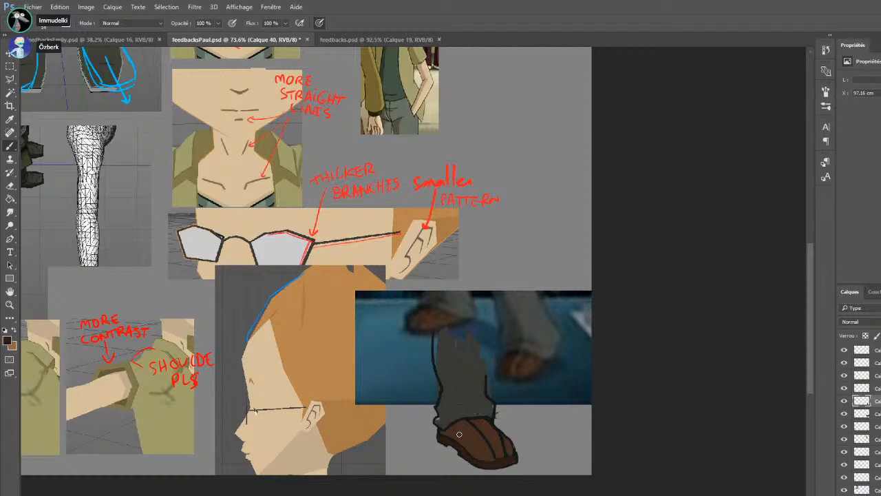
pyautogui.scroll(-5, 552, 409)
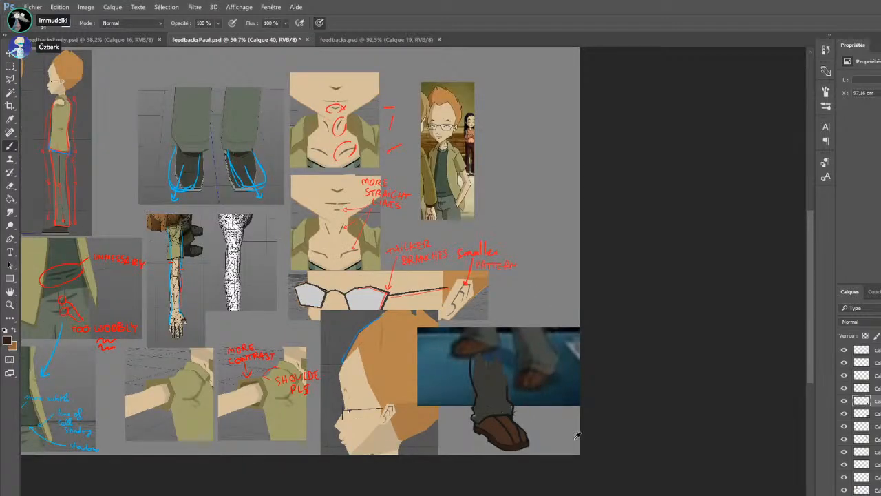
pyautogui.scroll(5, 531, 385)
pyautogui.scroll(2, 471, 409)
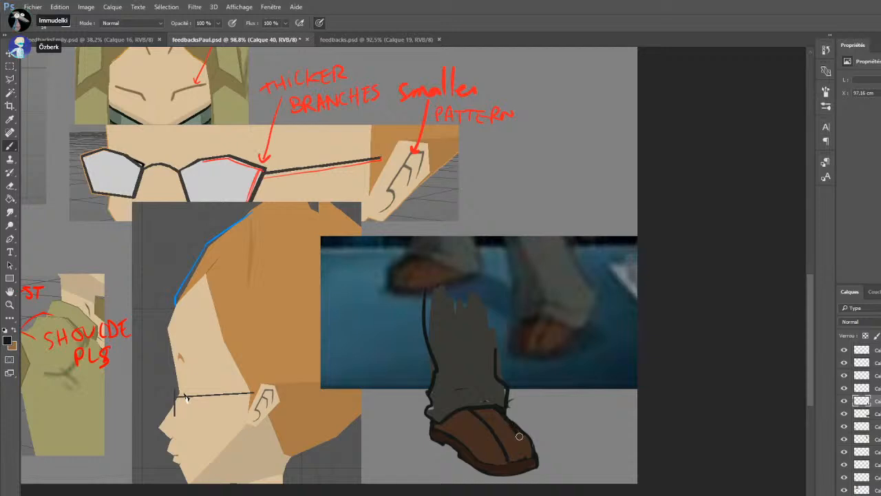
pyautogui.moveTo(513, 425); pyautogui.dragTo(525, 451)
pyautogui.press('x')
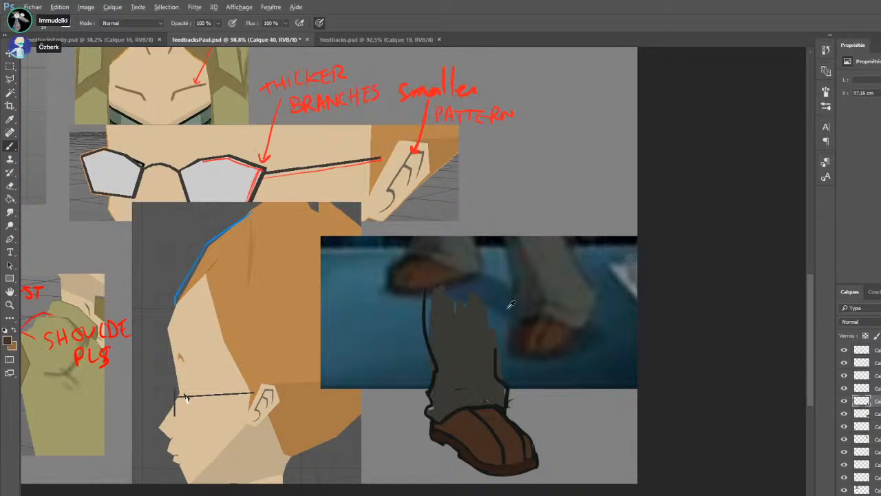
# Save feedbacksPaul.psd and switch to feedbacks.psd
pyautogui.scroll(-5, 511, 303)
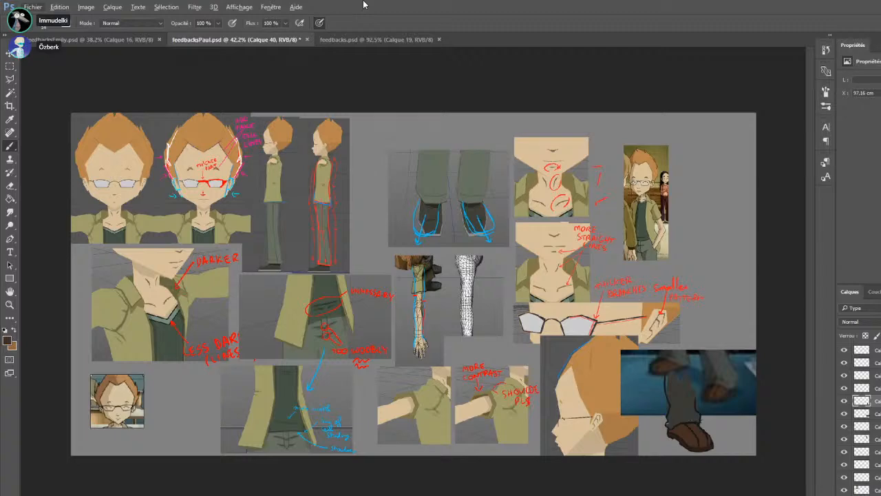
pyautogui.hotkey('ctrl', 's')
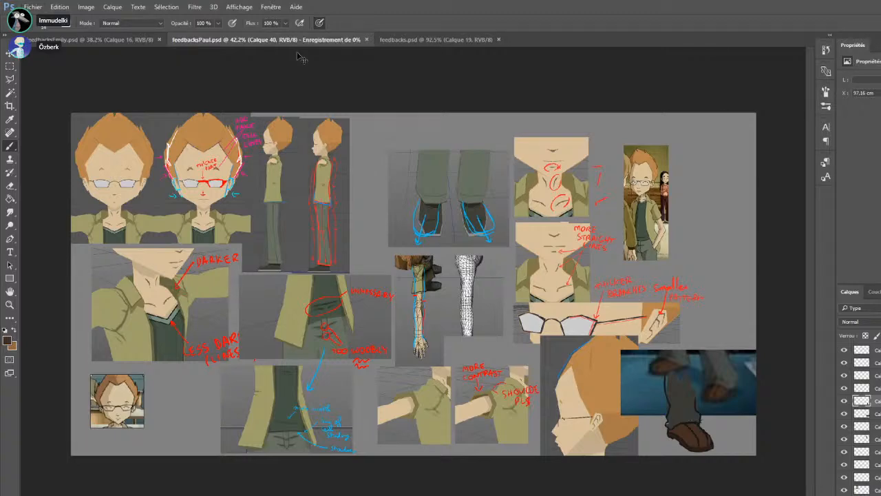
pyautogui.click(436, 39)
# Remove the stray brown stroke and trace the sole edge of the model's nearer shoe in orange
pyautogui.scroll(4, 493, 273)
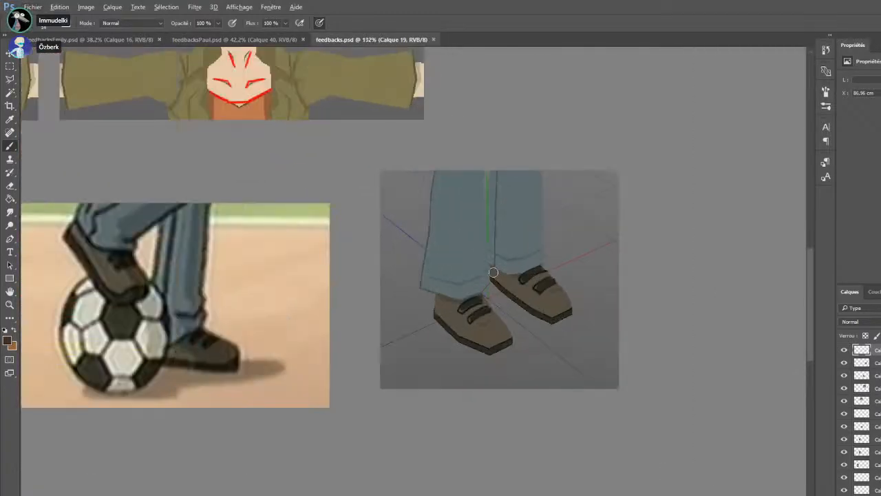
pyautogui.moveTo(318, 352); pyautogui.dragTo(464, 333)
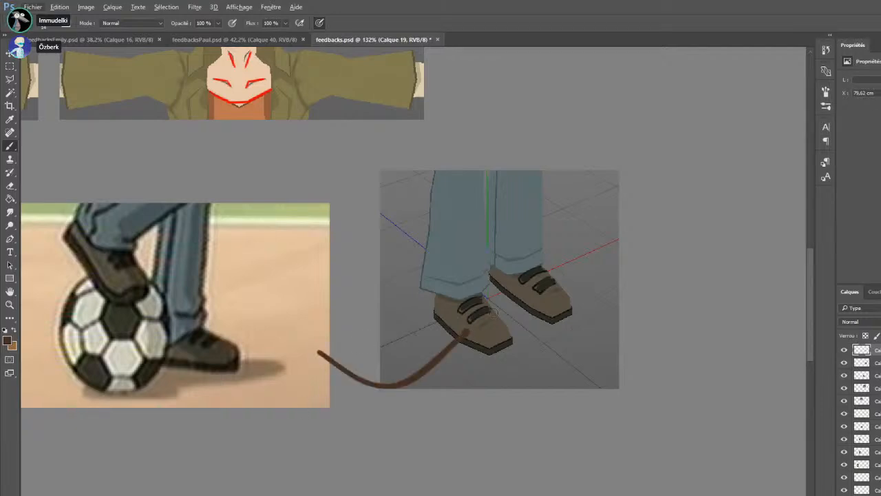
pyautogui.hotkey('ctrl', 'z')
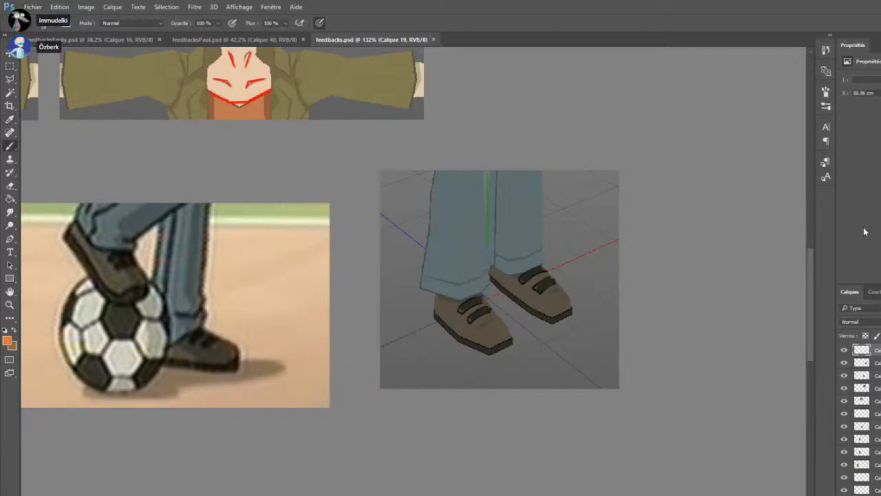
pyautogui.moveTo(435, 315); pyautogui.dragTo(486, 351)
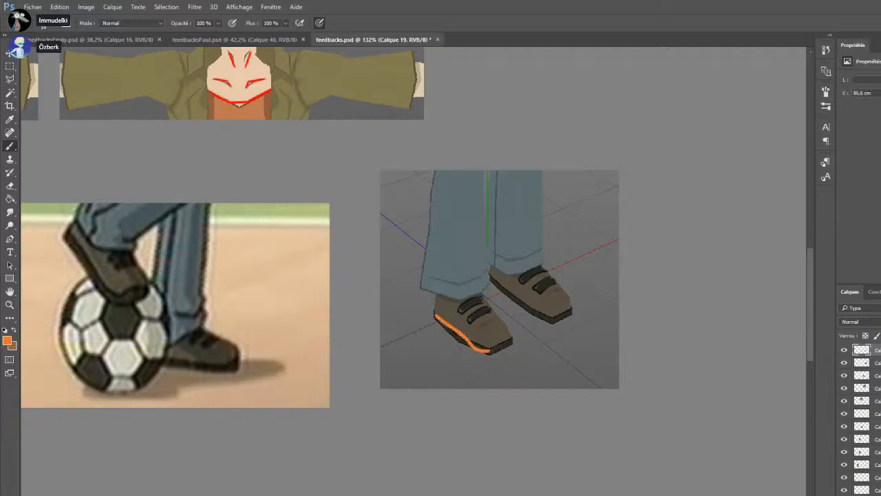
pyautogui.hotkey('ctrl', 'z')
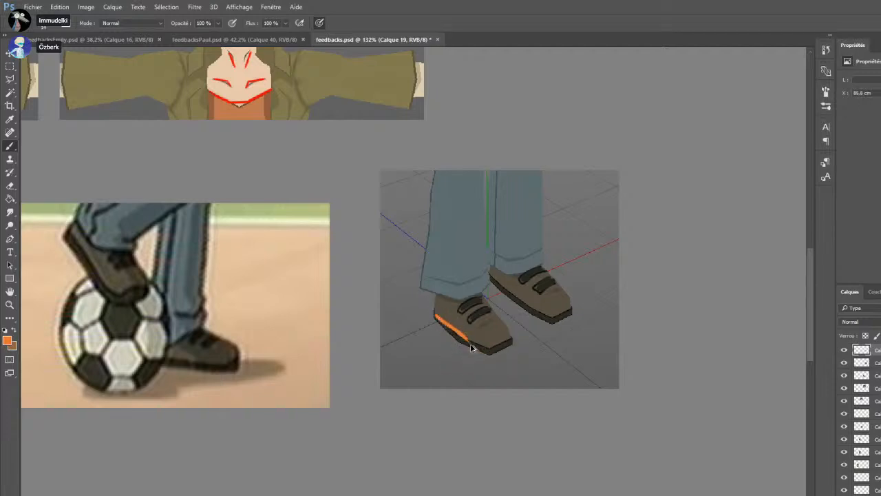